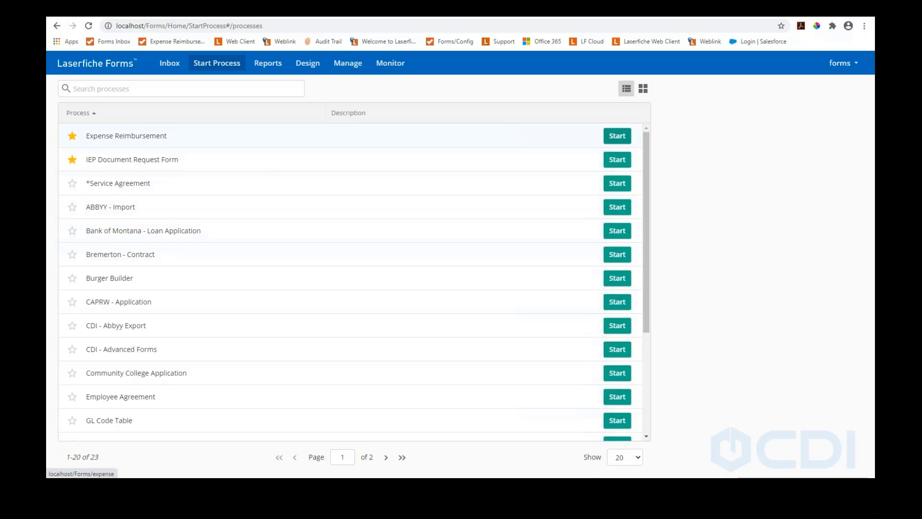
Start the Expense Reimbursement process and bring up the employee name suggestions
{"action": "left_click", "coordinate": [617, 136]}
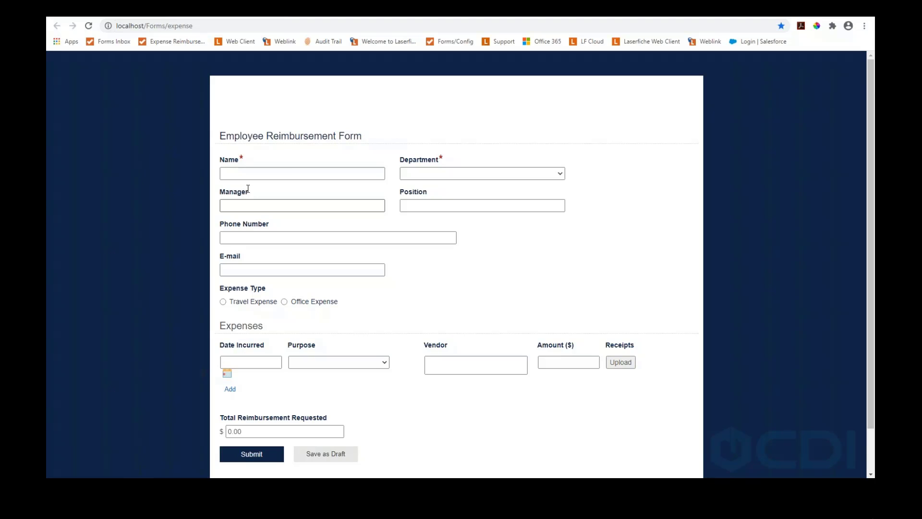
{"action": "scroll", "coordinate": [280, 200], "scroll_direction": "down", "scroll_amount": 2}
{"action": "scroll", "coordinate": [283, 201], "scroll_direction": "up", "scroll_amount": 2}
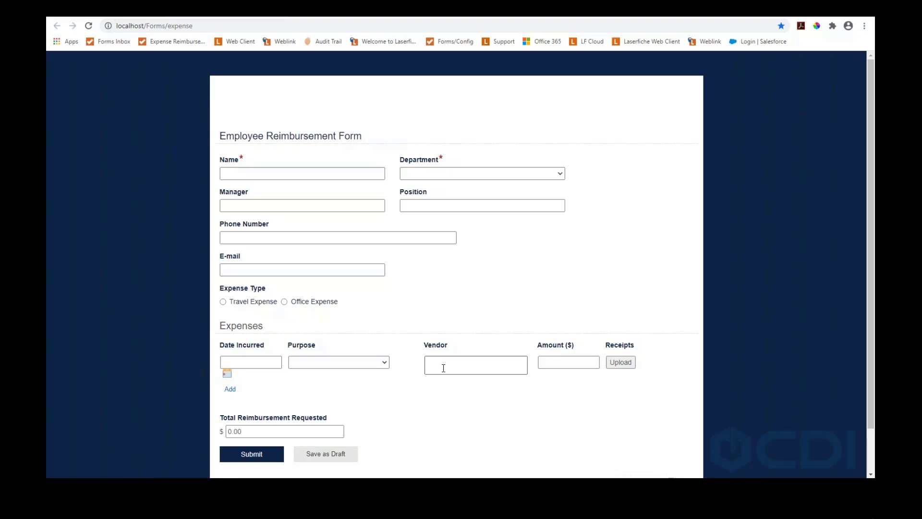
{"action": "left_click", "coordinate": [254, 169]}
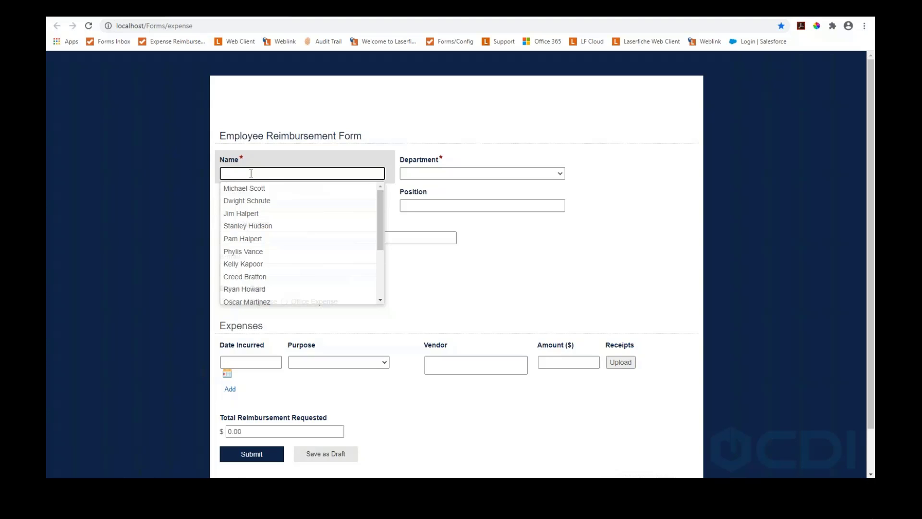
Choose the employee from the Name list and set the expense type to Travel Expense
{"action": "key", "text": "Down"}
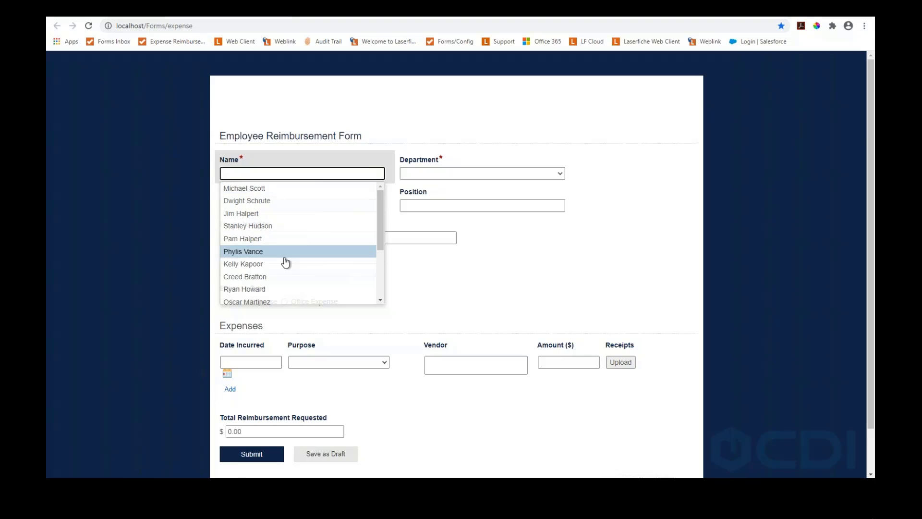
{"action": "left_click", "coordinate": [283, 201]}
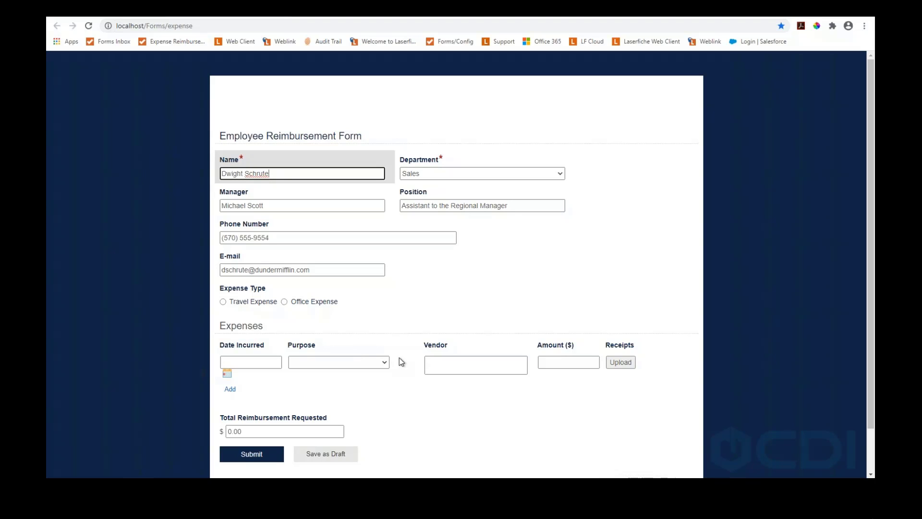
{"action": "left_click", "coordinate": [223, 302]}
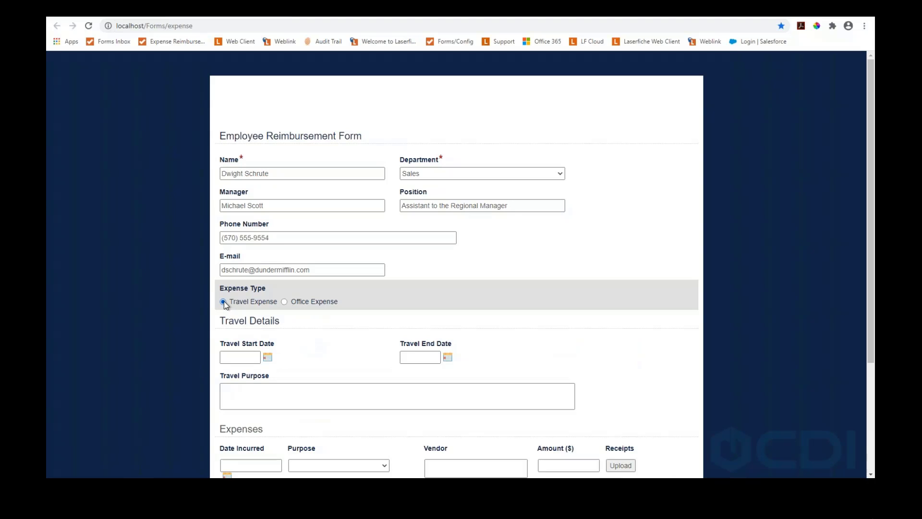
{"action": "left_click", "coordinate": [284, 302]}
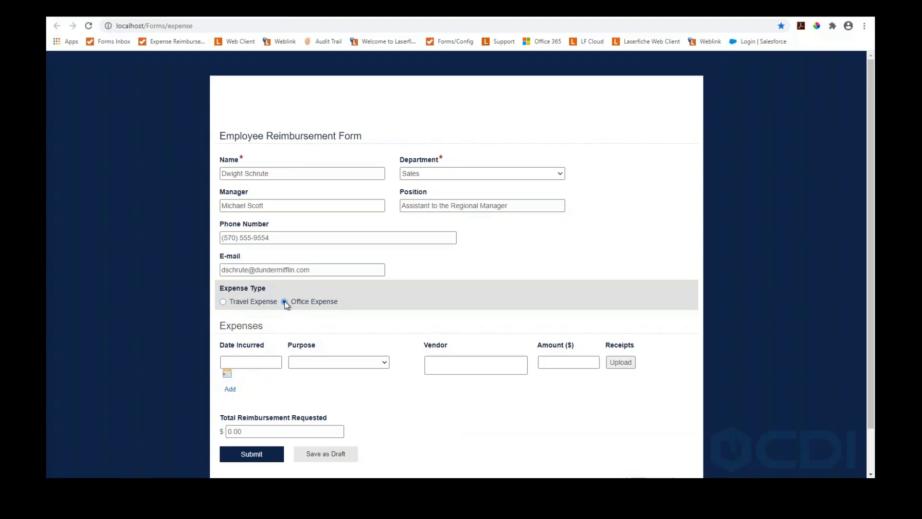
{"action": "left_click", "coordinate": [224, 302]}
{"action": "scroll", "coordinate": [309, 351], "scroll_direction": "down", "scroll_amount": 1}
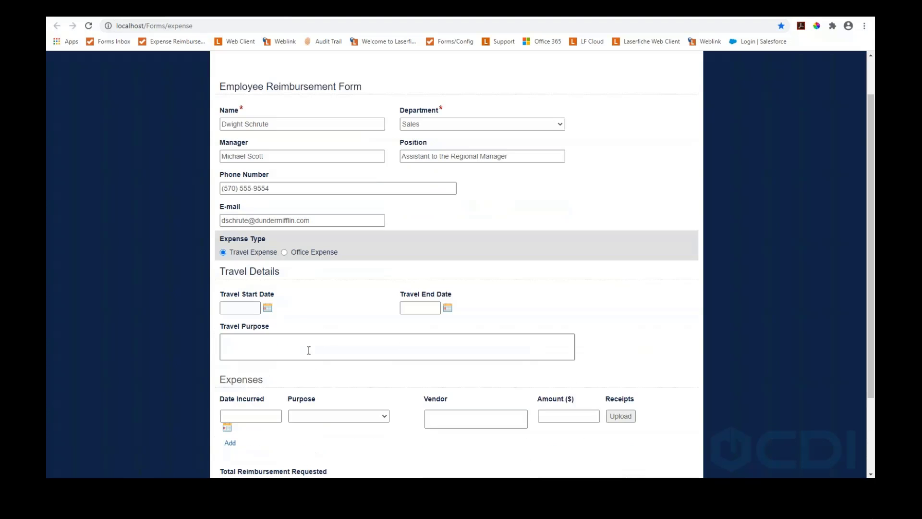
Set the travel start date to 10/12/2020 and end date to 10/14/2020
{"action": "left_click", "coordinate": [242, 309]}
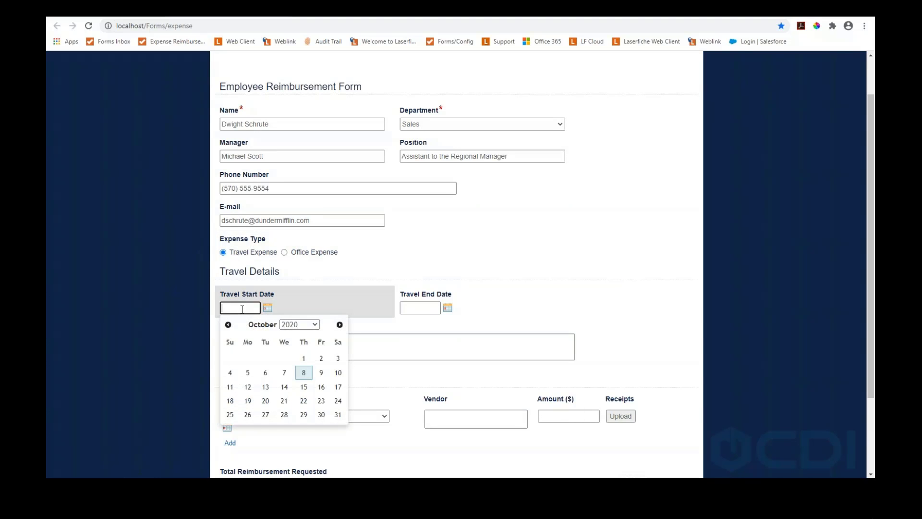
{"action": "left_click", "coordinate": [248, 387]}
{"action": "left_click", "coordinate": [421, 308]}
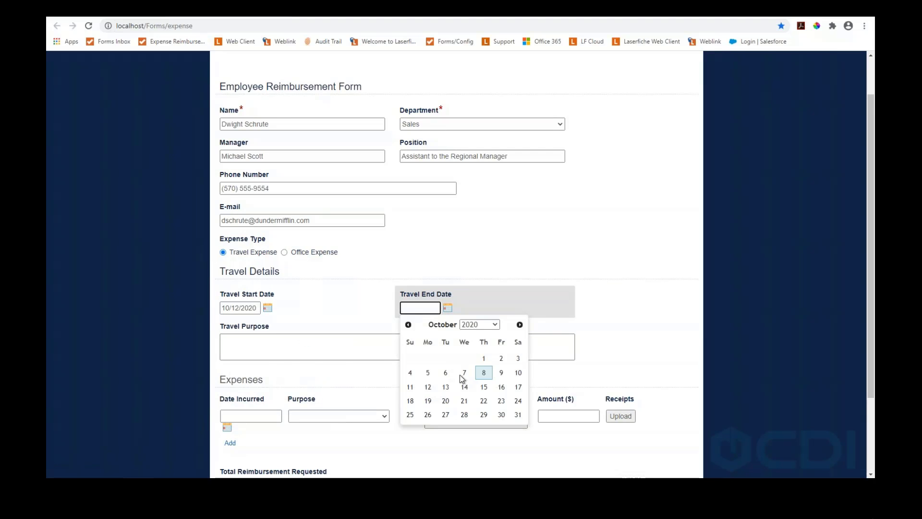
{"action": "left_click", "coordinate": [464, 387]}
Enter 'Empower' as the travel purpose
{"action": "left_click", "coordinate": [264, 347]}
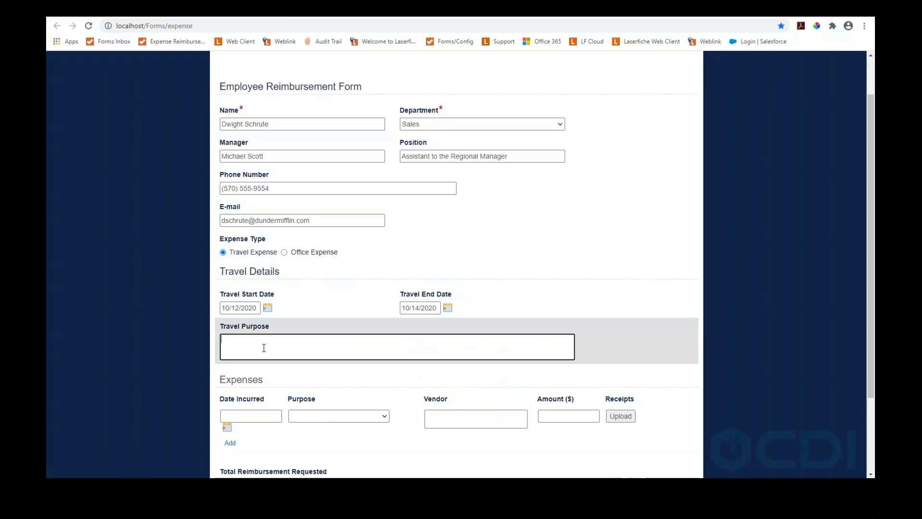
{"action": "type", "text": "Empower"}
{"action": "scroll", "coordinate": [273, 340], "scroll_direction": "down", "scroll_amount": 2}
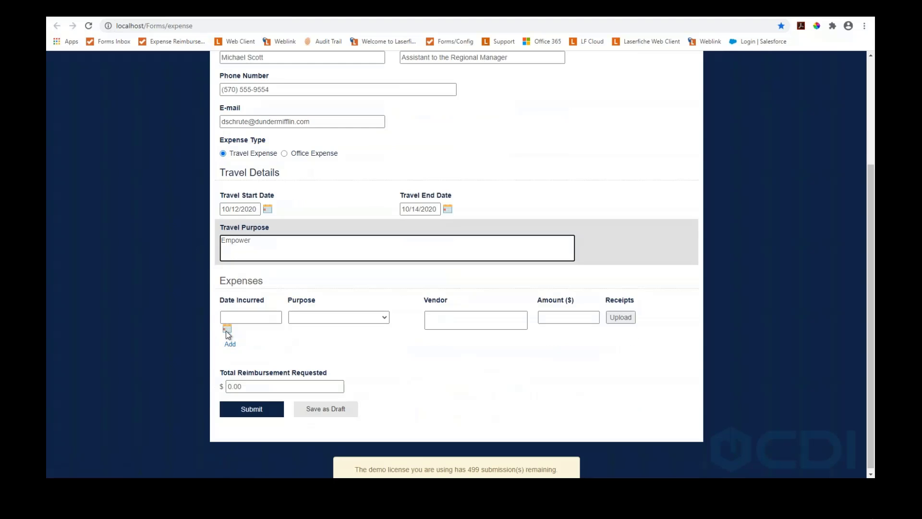
{"action": "left_click", "coordinate": [255, 287]}
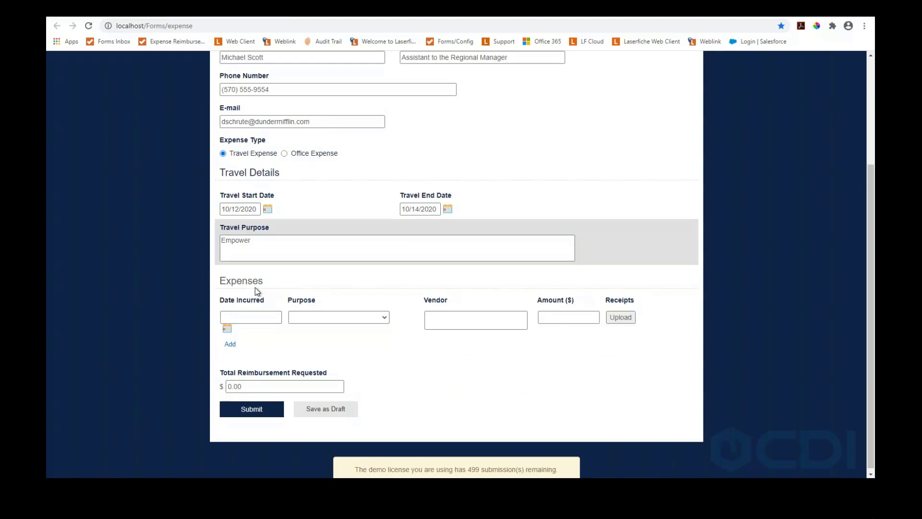
{"action": "left_click", "coordinate": [243, 315]}
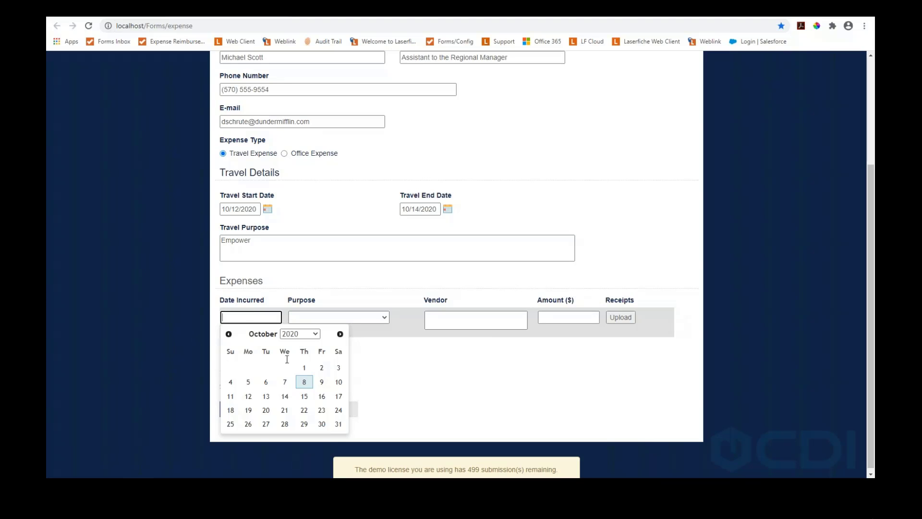
Fill the first expense line: 10/14/2020, Lodging, vendor Marriot, amount 250
{"action": "left_click", "coordinate": [286, 397]}
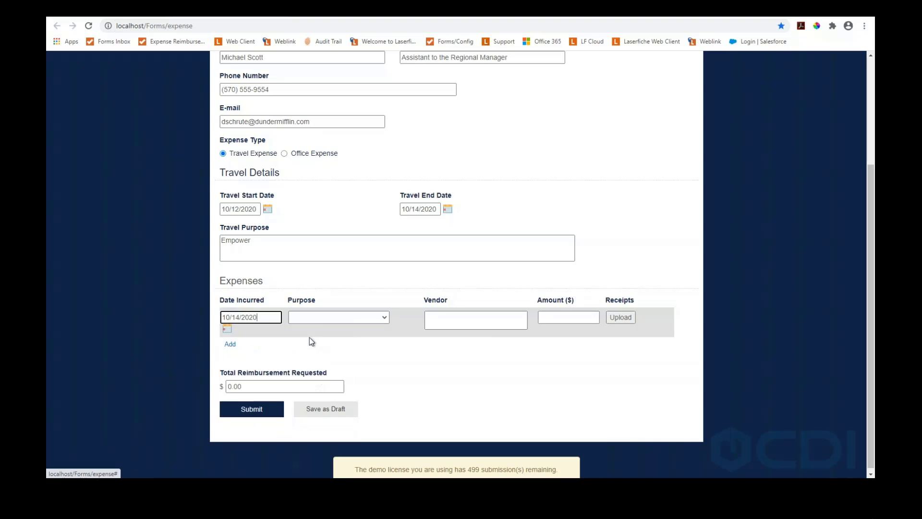
{"action": "left_click", "coordinate": [321, 318]}
{"action": "left_click", "coordinate": [310, 347]}
{"action": "left_click", "coordinate": [478, 322]}
{"action": "type", "text": "Marriot"}
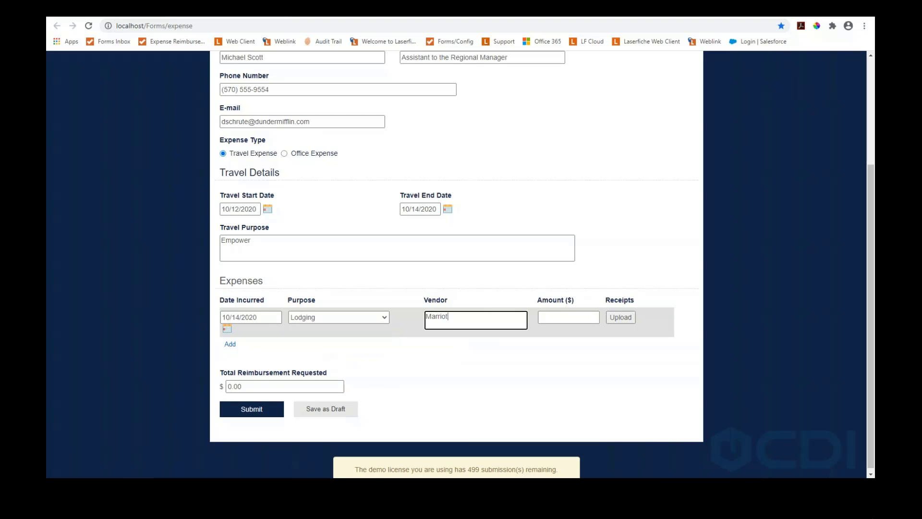
{"action": "key", "text": "Tab"}
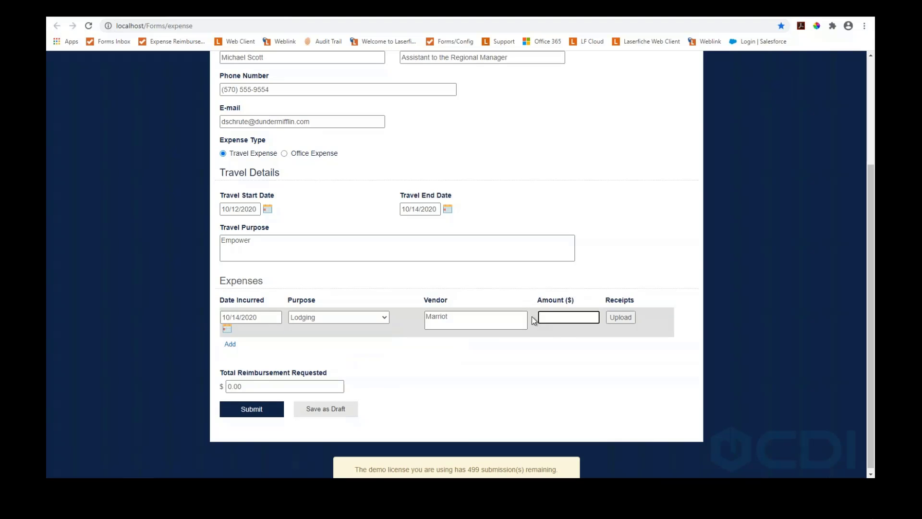
{"action": "type", "text": "250"}
{"action": "key", "text": "Tab"}
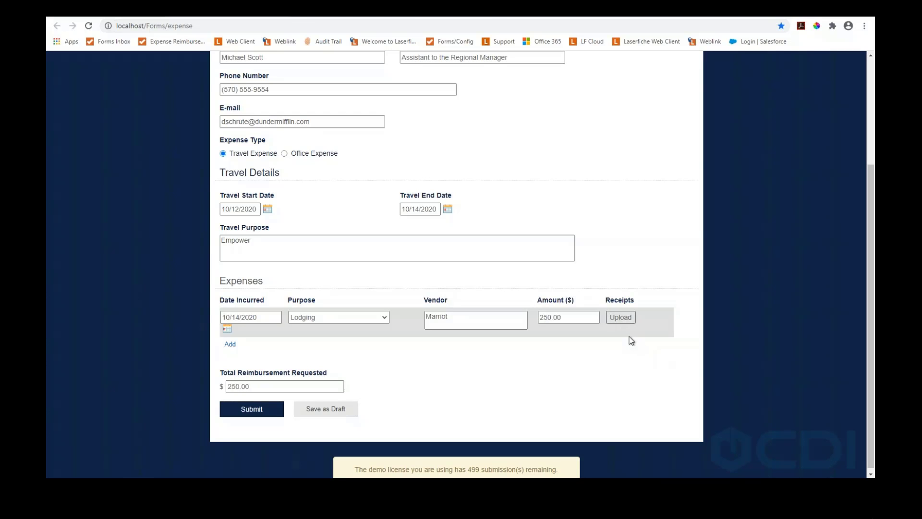
Attach invoice 5.tif as the lodging receipt and add a second expense row
{"action": "left_click", "coordinate": [622, 319]}
{"action": "double_click", "coordinate": [246, 131]}
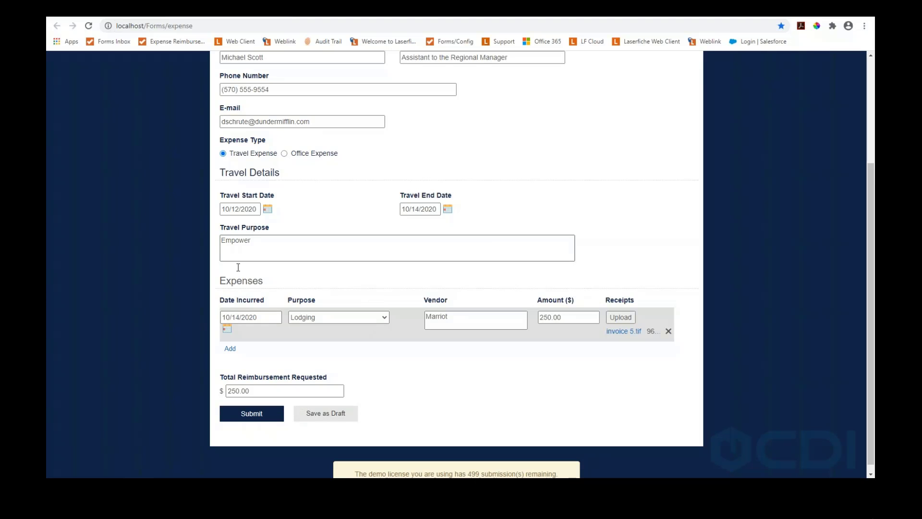
{"action": "scroll", "coordinate": [315, 344], "scroll_direction": "up", "scroll_amount": 1}
{"action": "scroll", "coordinate": [288, 353], "scroll_direction": "down", "scroll_amount": 1}
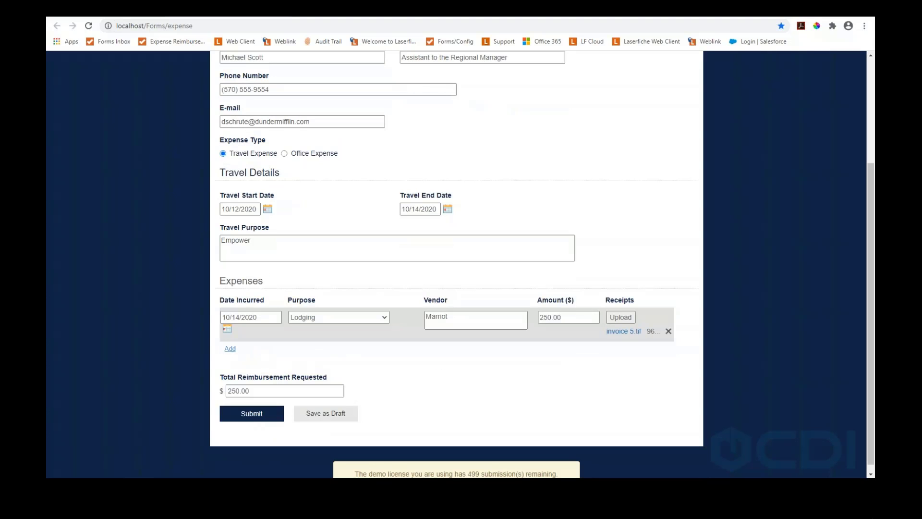
{"action": "left_click", "coordinate": [230, 349]}
Fill the second expense: 10/13/2020, Meals at Stella's, 200, with Invoice 8.tif attached
{"action": "left_click", "coordinate": [231, 332]}
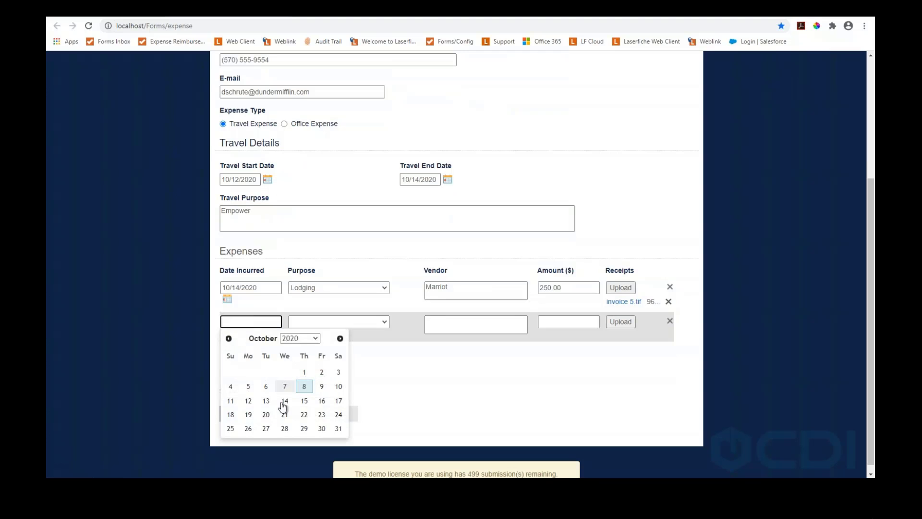
{"action": "left_click", "coordinate": [266, 401]}
{"action": "left_click", "coordinate": [336, 322]}
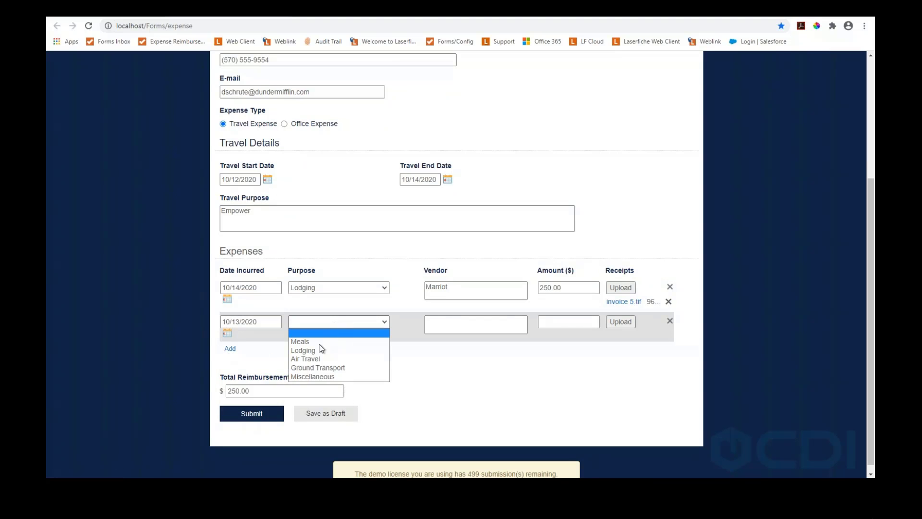
{"action": "left_click", "coordinate": [307, 341]}
{"action": "key", "text": "Tab"}
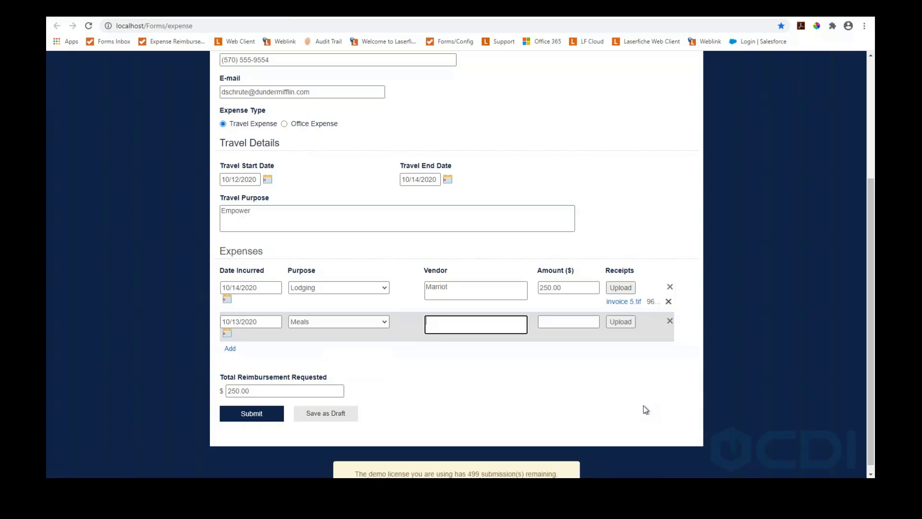
{"action": "type", "text": "Stella's"}
{"action": "key", "text": "Tab"}
{"action": "type", "text": "200"}
{"action": "left_click", "coordinate": [623, 323]}
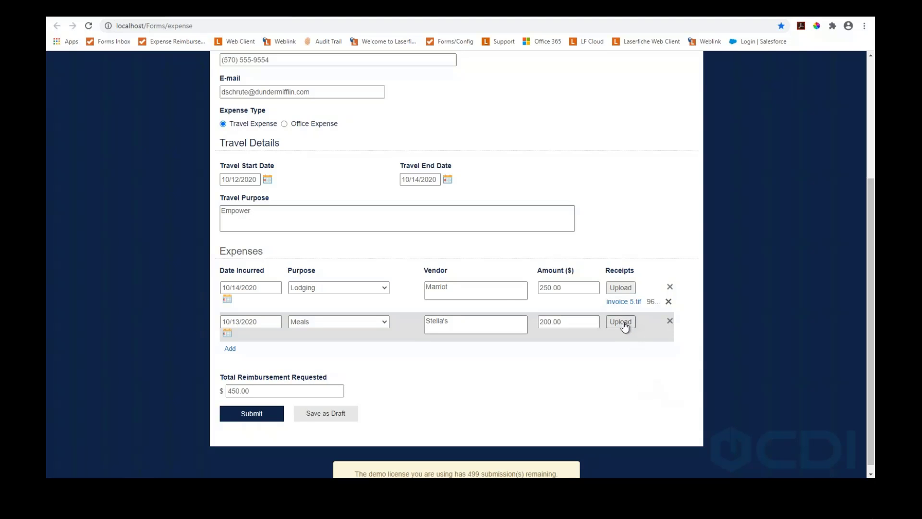
{"action": "double_click", "coordinate": [181, 164]}
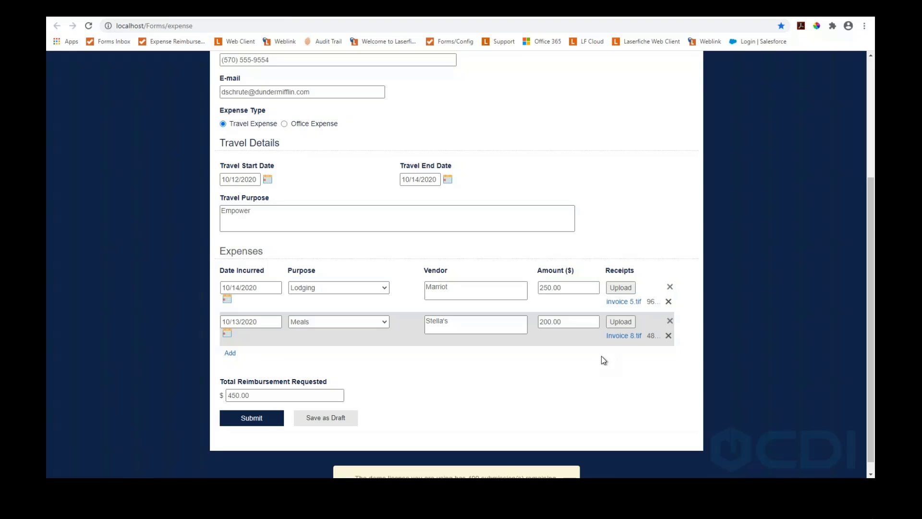
Submit the reimbursement form, then return to Start Process and go to the Inbox
{"action": "left_click", "coordinate": [280, 422]}
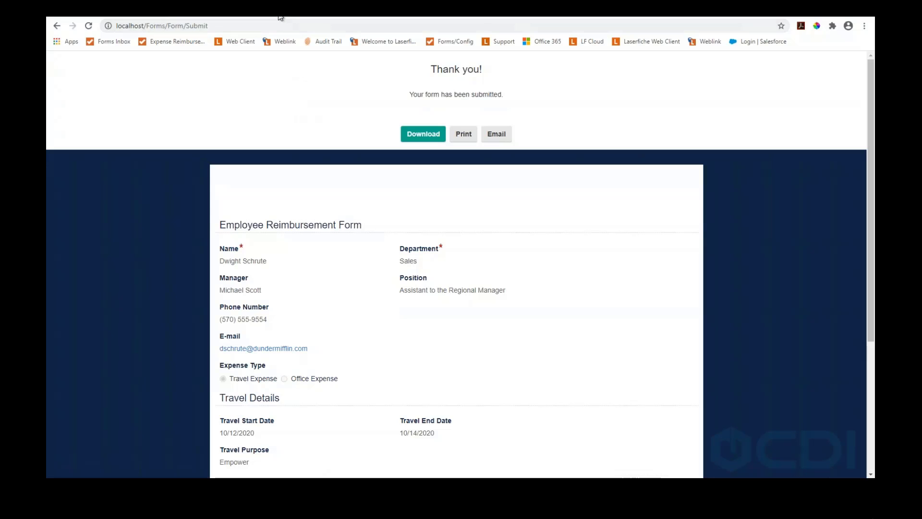
{"action": "left_click", "coordinate": [281, 9]}
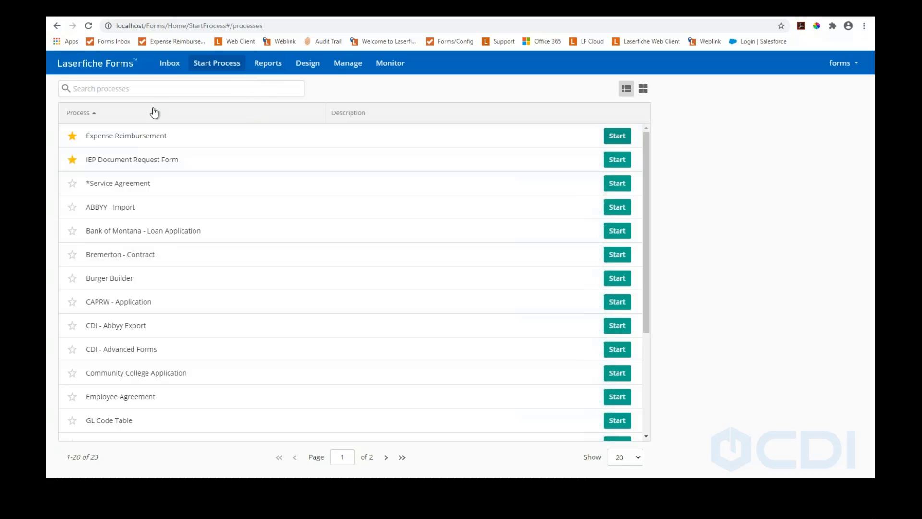
{"action": "left_click", "coordinate": [177, 64]}
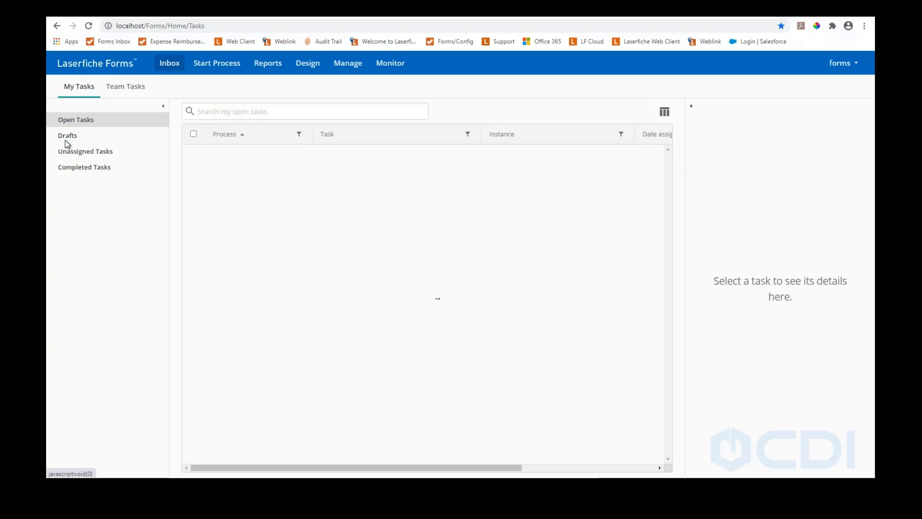
Look at unclaimed tasks, then switch to Open Tasks showing the Expense Reimbursement task
{"action": "left_click", "coordinate": [84, 157]}
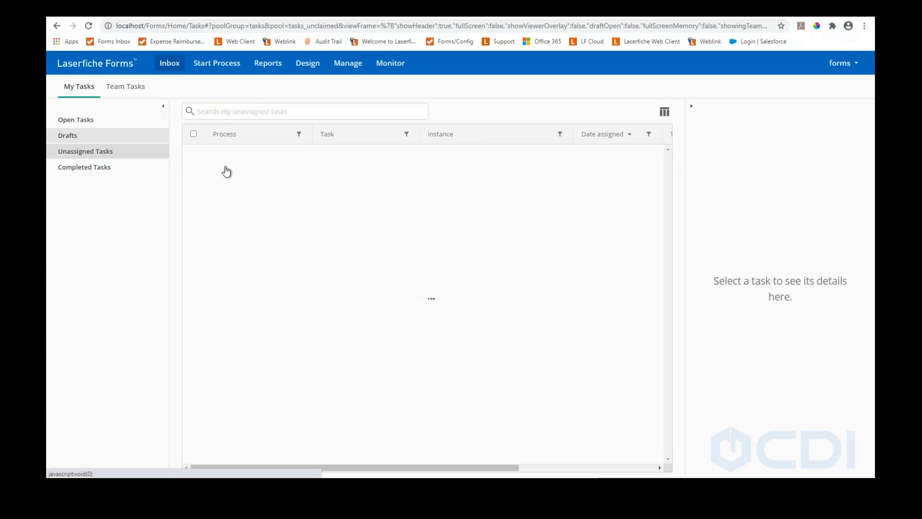
{"action": "left_click", "coordinate": [76, 121]}
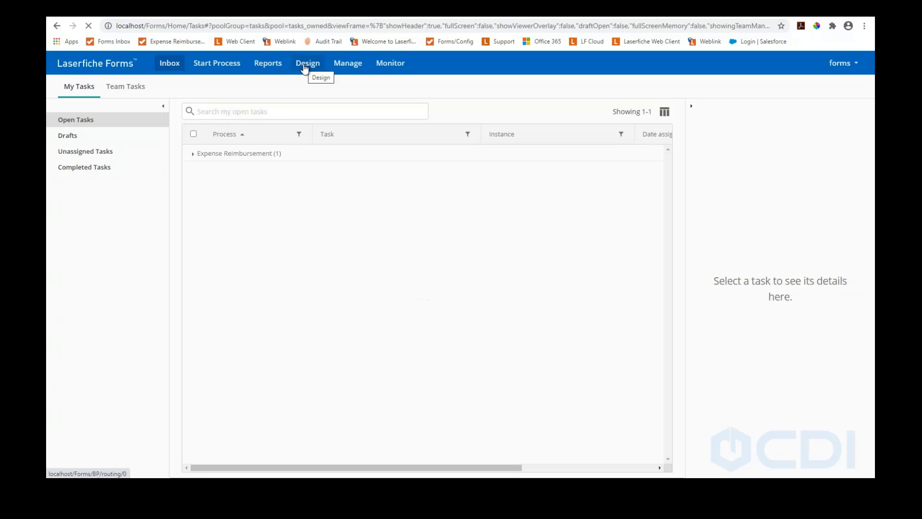
Go to Design to see the 38 existing processes and create-new options
{"action": "left_click", "coordinate": [304, 69]}
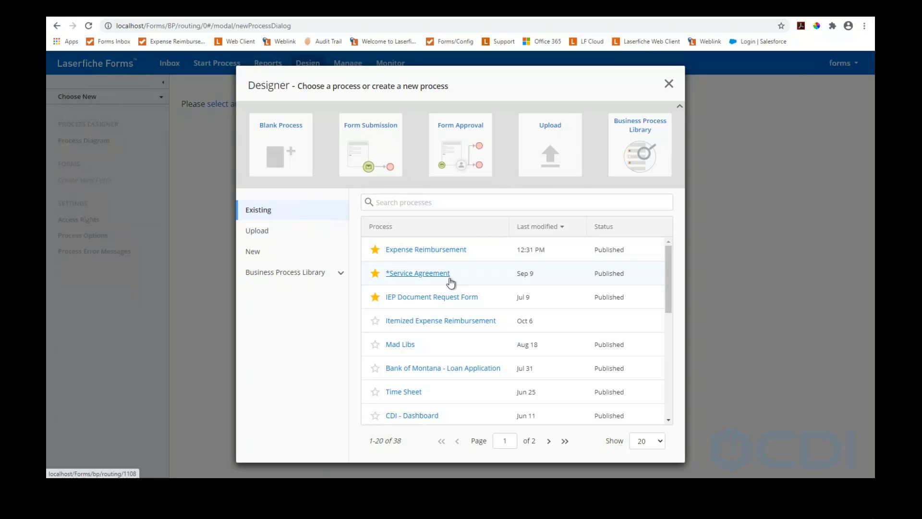
Browse Business Process Library templates: Human Resources, Facilities Management, Information Technology, then Government
{"action": "left_click", "coordinate": [649, 158]}
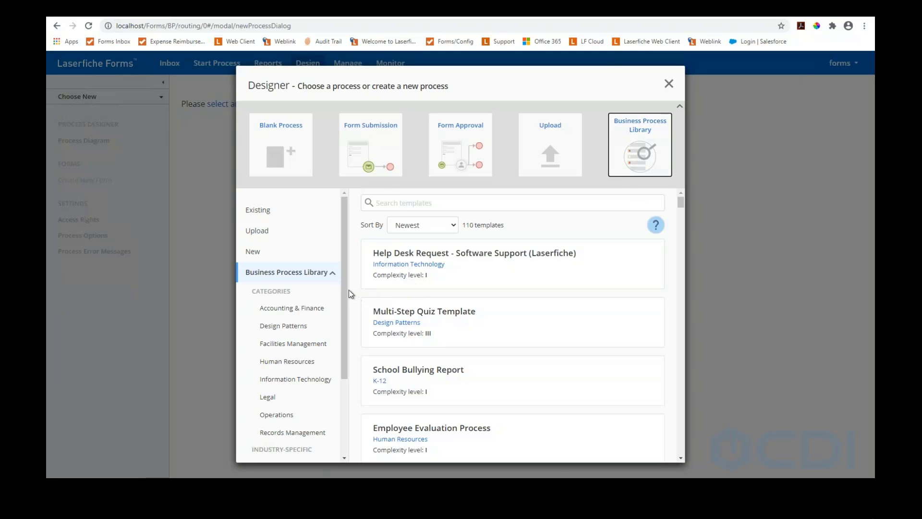
{"action": "left_click_drag", "start_coordinate": [344, 289], "coordinate": [349, 337]}
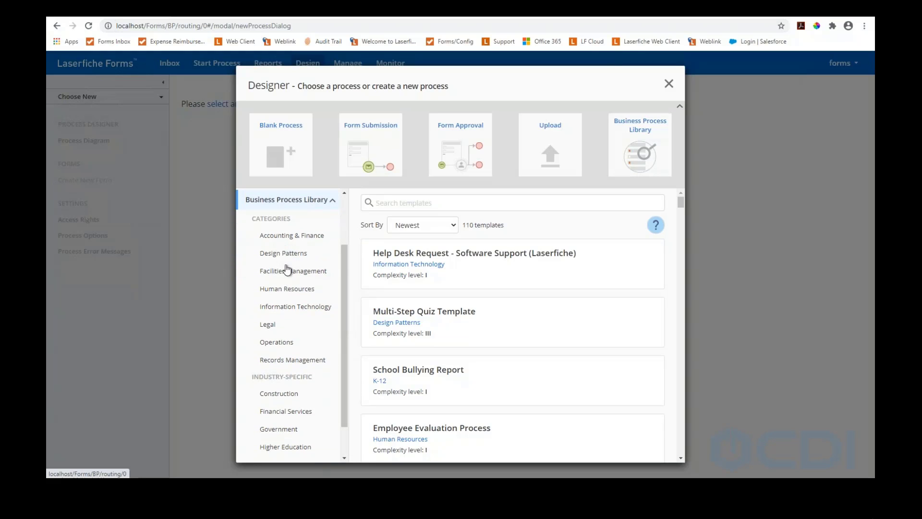
{"action": "scroll", "coordinate": [296, 288], "scroll_direction": "down", "scroll_amount": 1}
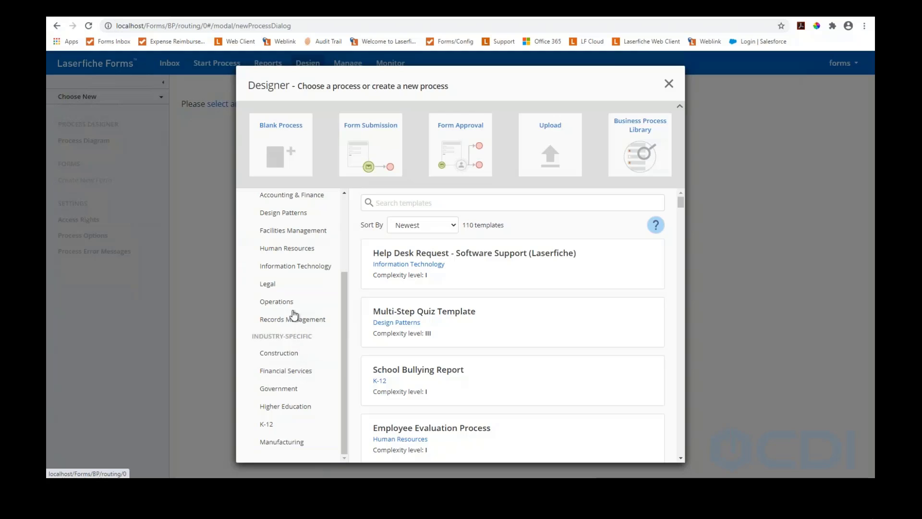
{"action": "left_click", "coordinate": [267, 247]}
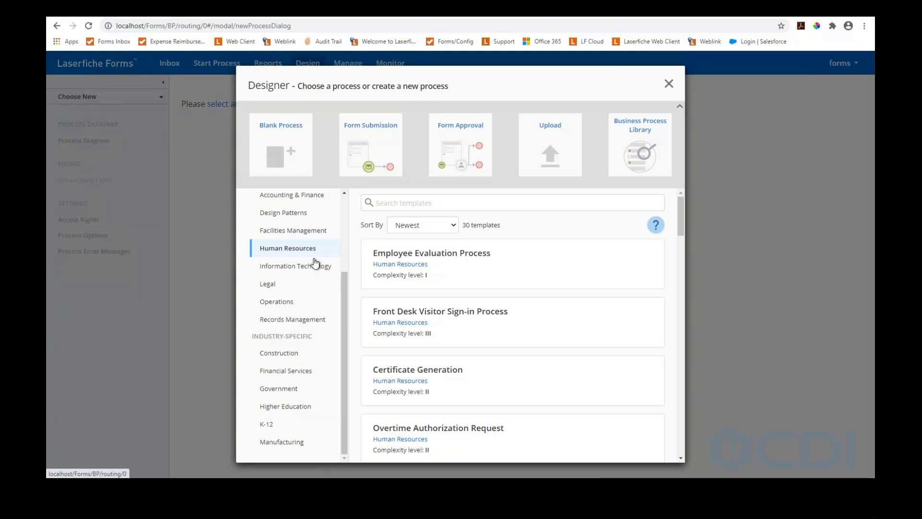
{"action": "scroll", "coordinate": [432, 298], "scroll_direction": "down", "scroll_amount": 2}
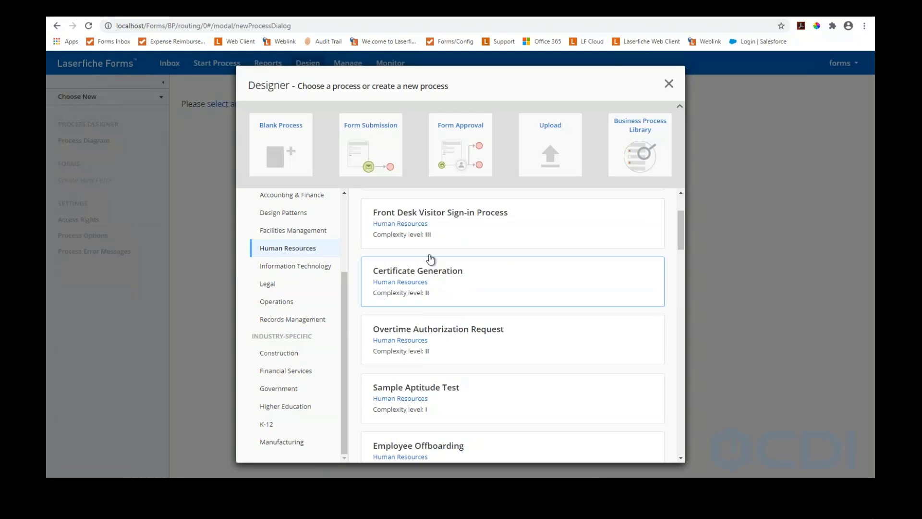
{"action": "scroll", "coordinate": [428, 257], "scroll_direction": "up", "scroll_amount": 2}
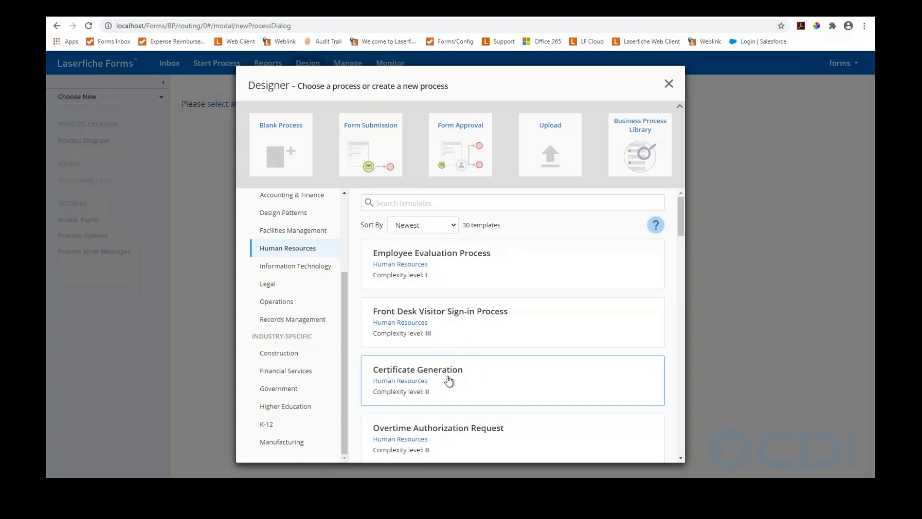
{"action": "scroll", "coordinate": [447, 287], "scroll_direction": "down", "scroll_amount": 2}
{"action": "scroll", "coordinate": [453, 304], "scroll_direction": "down", "scroll_amount": 1}
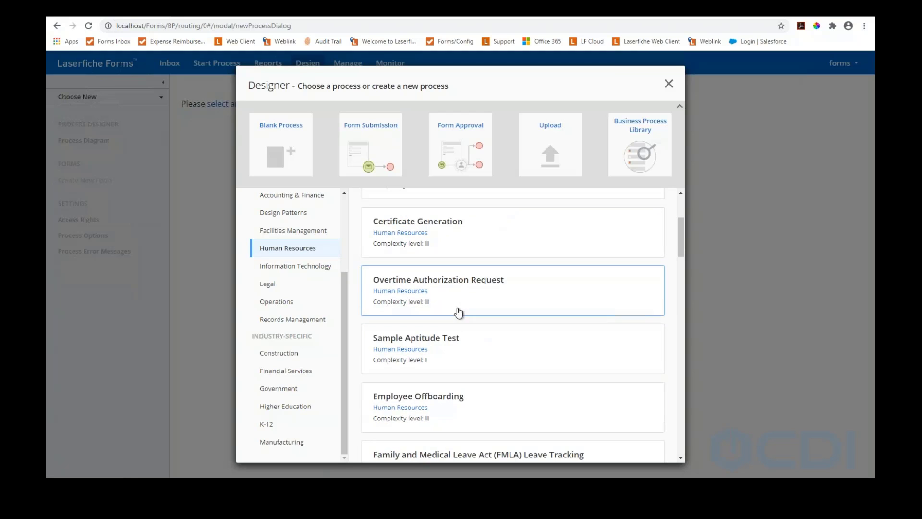
{"action": "left_click", "coordinate": [281, 231]}
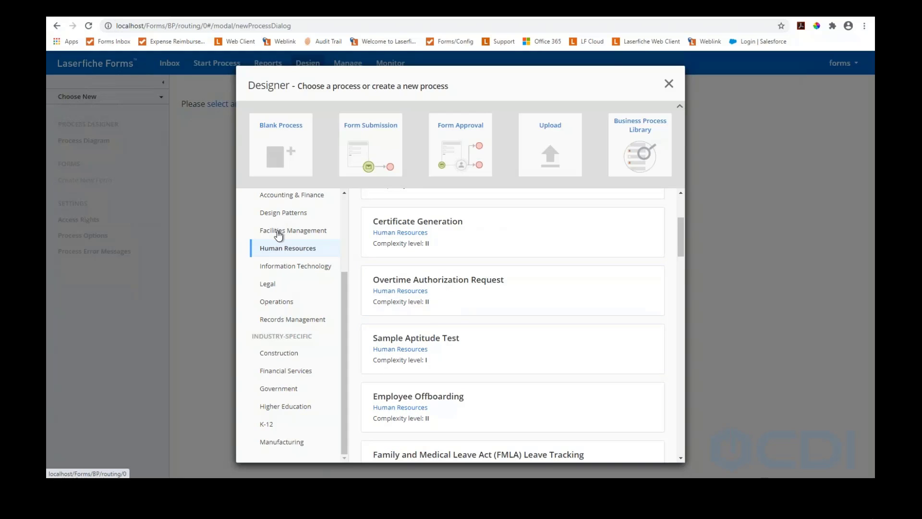
{"action": "left_click", "coordinate": [287, 272]}
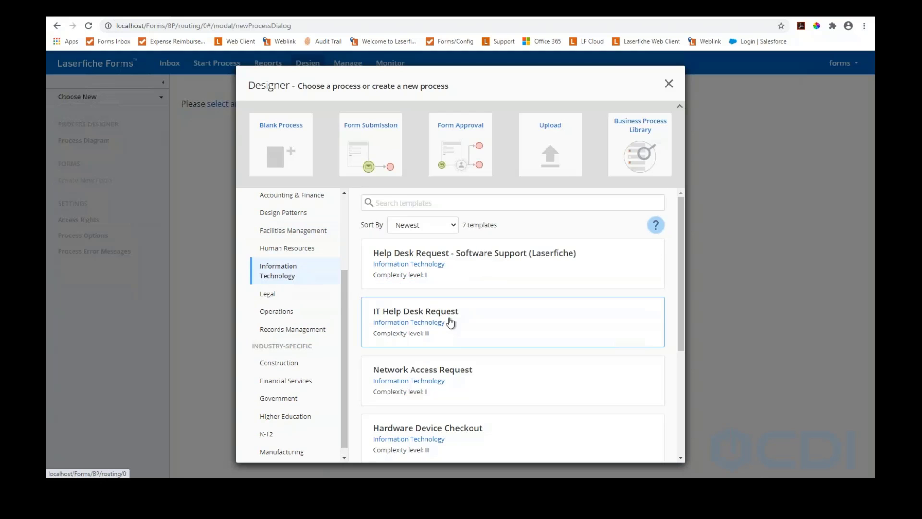
{"action": "scroll", "coordinate": [466, 330], "scroll_direction": "down", "scroll_amount": 1}
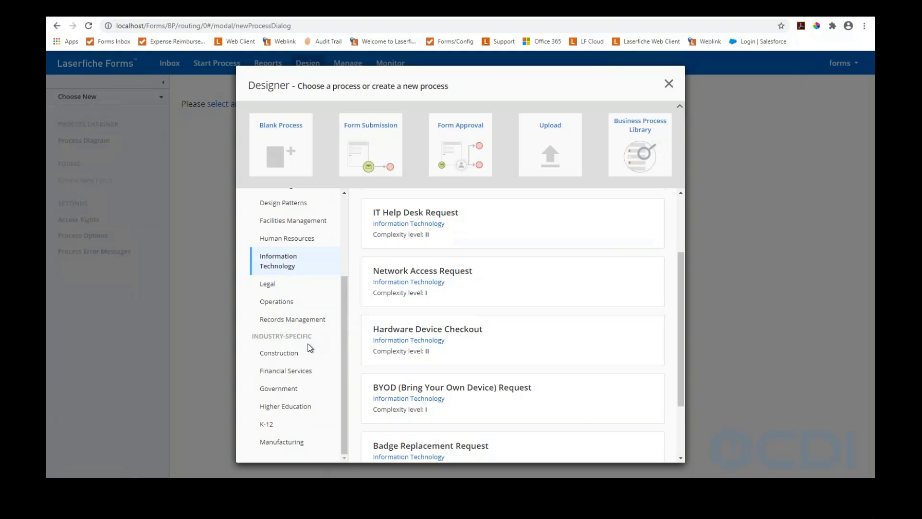
{"action": "left_click", "coordinate": [286, 390]}
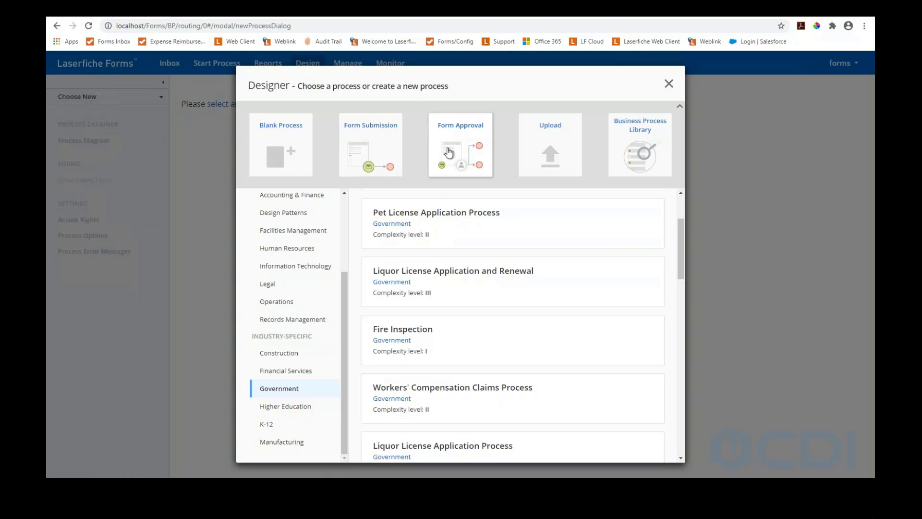
Create a new Form Submission process named 'Webinar - Expense'
{"action": "left_click", "coordinate": [368, 159]}
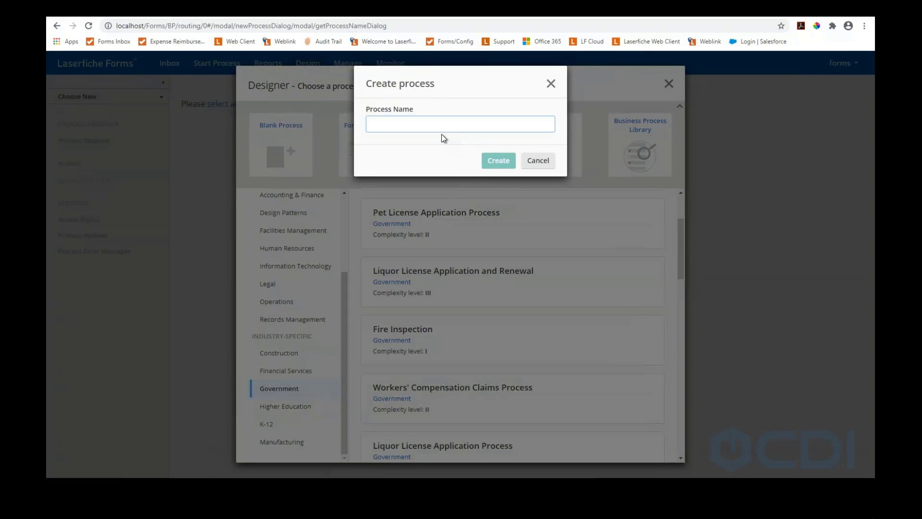
{"action": "type", "text": "Webinar - Expense"}
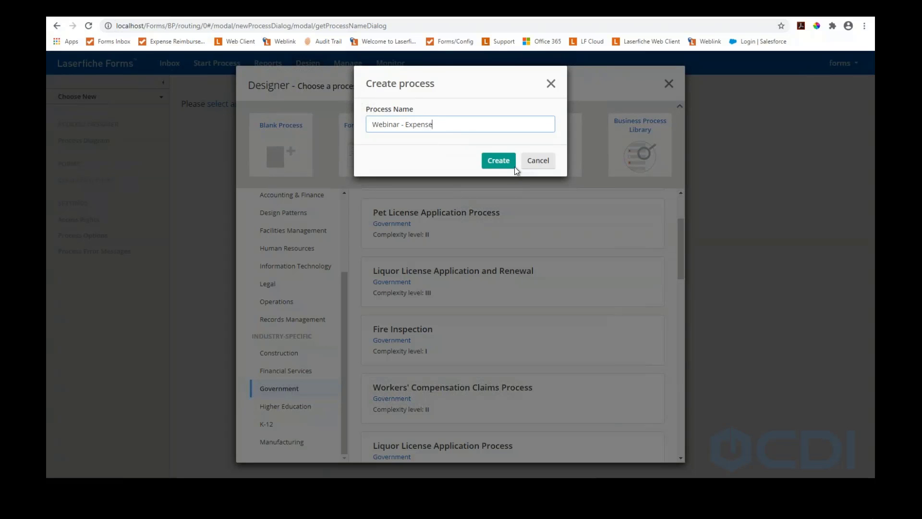
{"action": "left_click", "coordinate": [502, 162]}
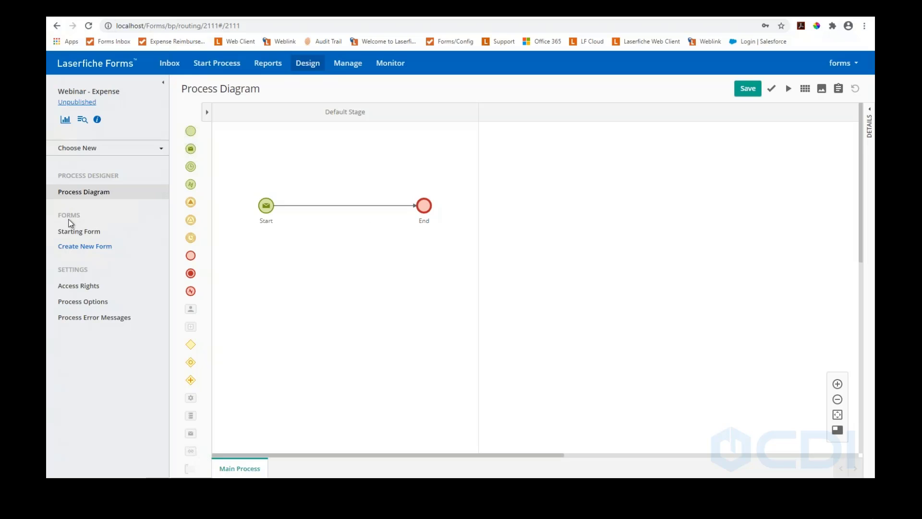
Open the Webinar - Expense process's empty Starting Form in the designer and its settings
{"action": "left_click", "coordinate": [81, 232]}
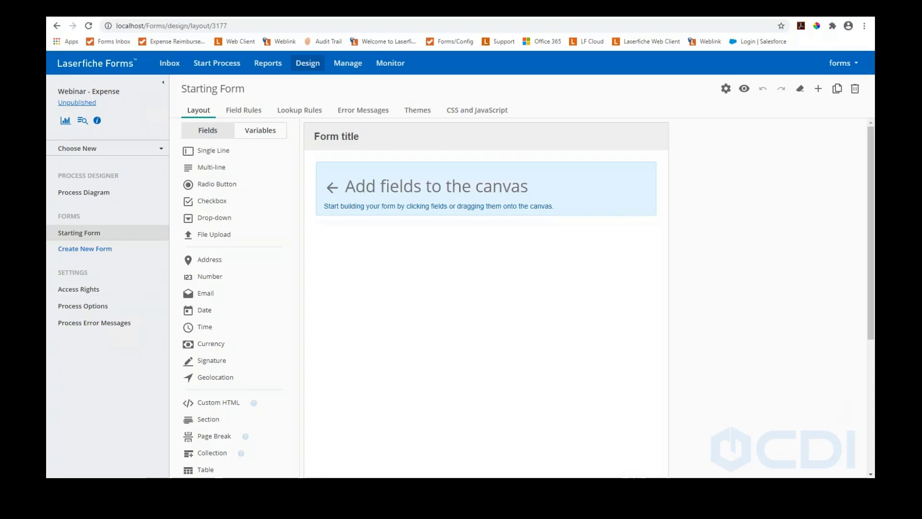
{"action": "left_click", "coordinate": [724, 90]}
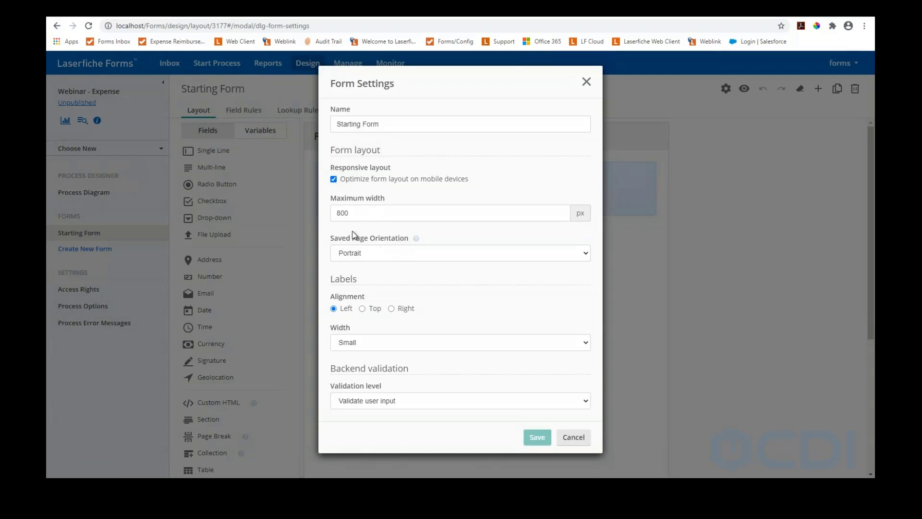
Set labels to Top alignment, keep Portrait orientation, and save the form settings
{"action": "left_click", "coordinate": [362, 308]}
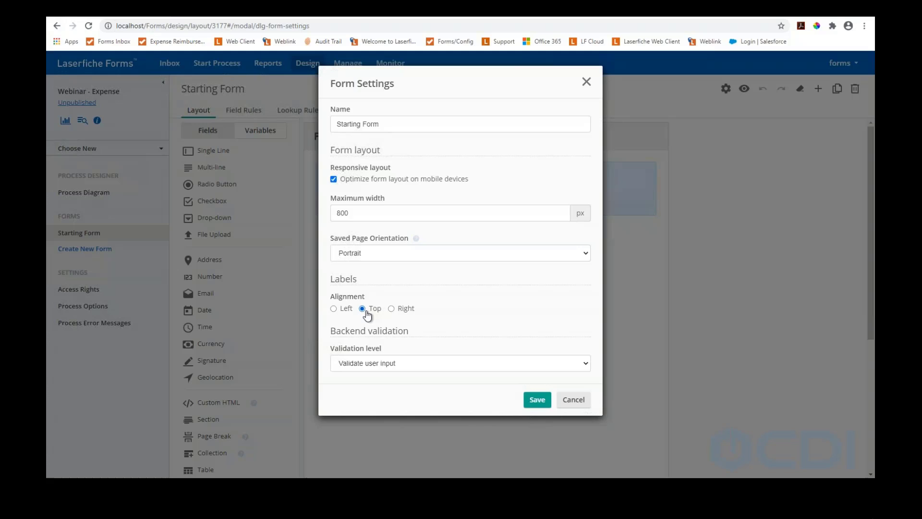
{"action": "left_click", "coordinate": [406, 253]}
{"action": "left_click", "coordinate": [384, 274]}
{"action": "left_click", "coordinate": [377, 255]}
{"action": "left_click", "coordinate": [369, 266]}
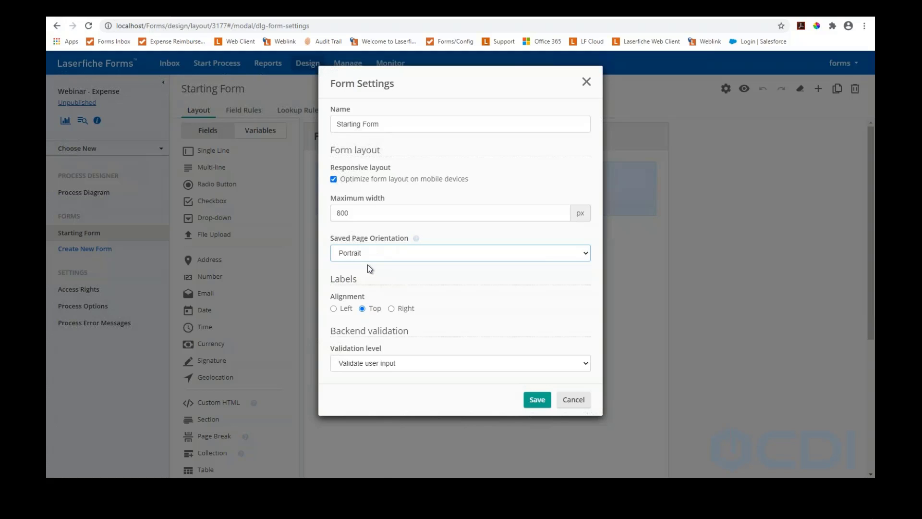
{"action": "left_click", "coordinate": [537, 399]}
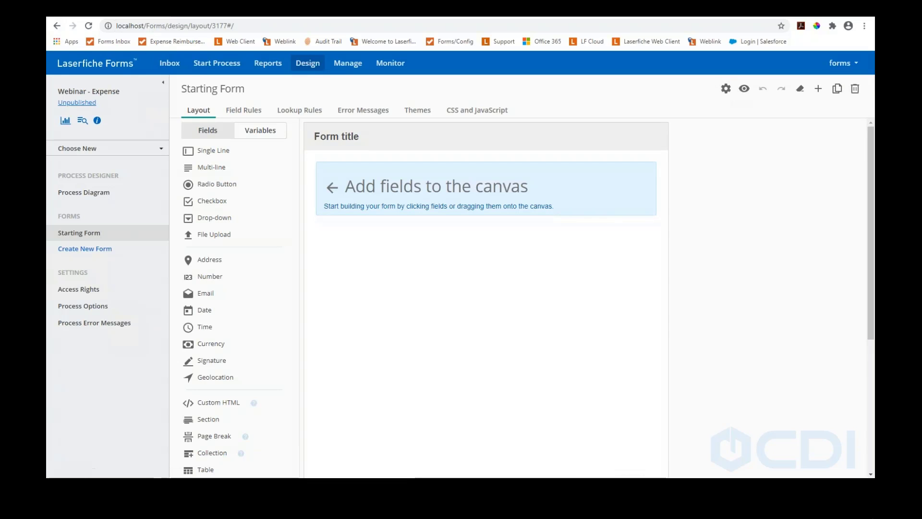
{"action": "left_click", "coordinate": [724, 91]}
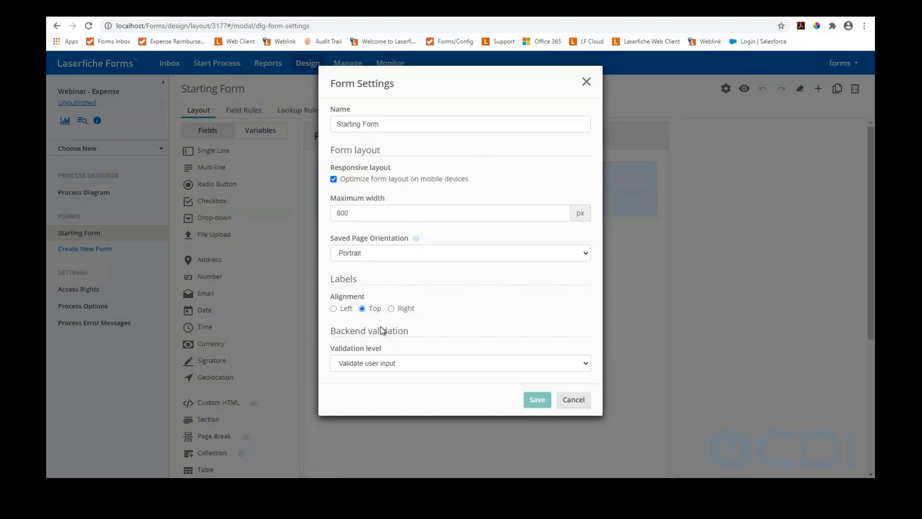
{"action": "left_click", "coordinate": [576, 401]}
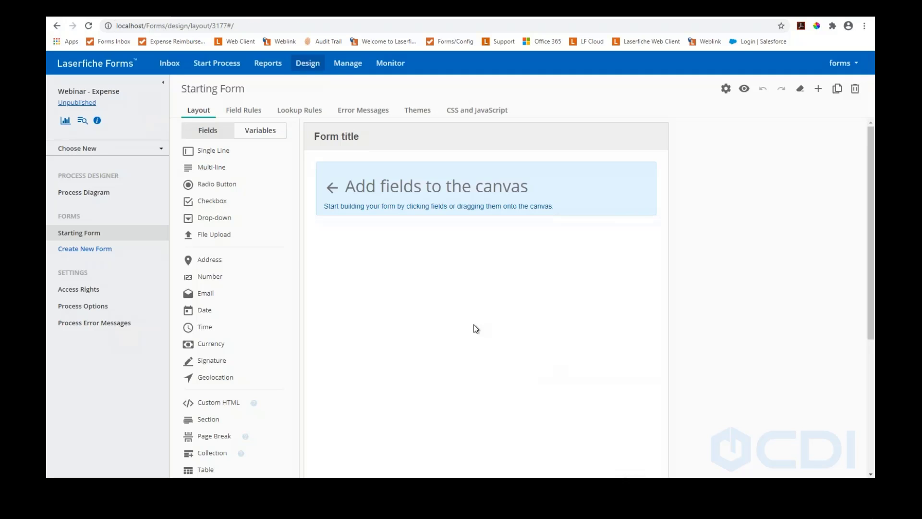
Replace the default form title with 'Expenses'
{"action": "mouse_move", "coordinate": [370, 145]}
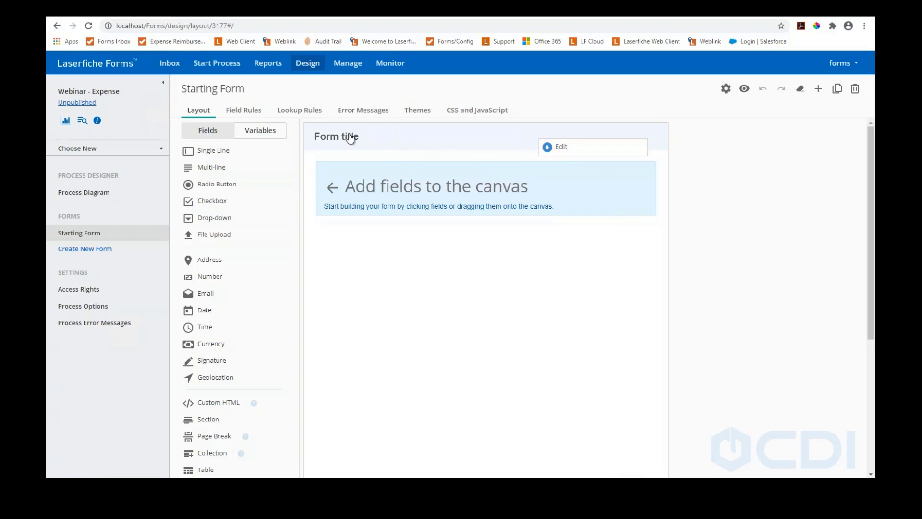
{"action": "left_click", "coordinate": [548, 150]}
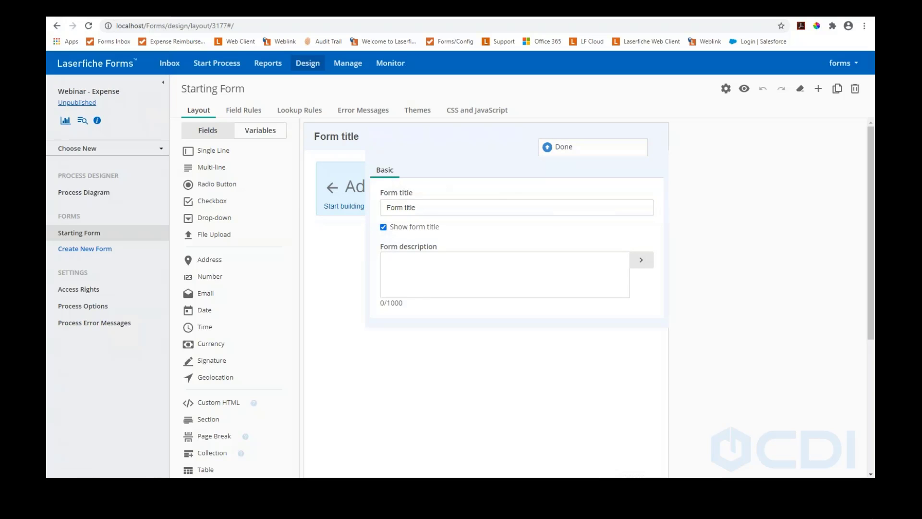
{"action": "left_click_drag", "start_coordinate": [444, 207], "coordinate": [326, 208]}
{"action": "type", "text": "Expense DRe"}
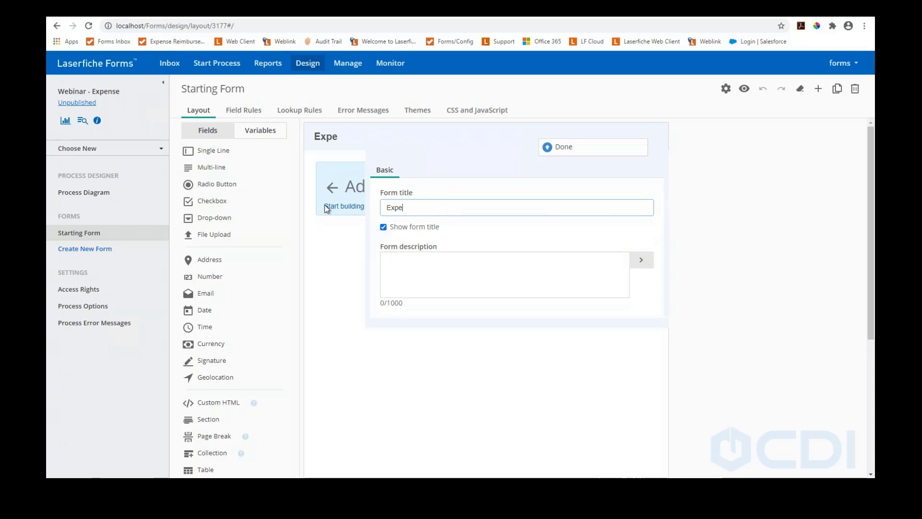
{"action": "key", "text": "BackSpace"}
{"action": "key", "text": "BackSpace"}
{"action": "key", "text": "BackSpace"}
{"action": "key", "text": "BackSpace"}
{"action": "type", "text": "s"}
{"action": "left_click", "coordinate": [555, 151]}
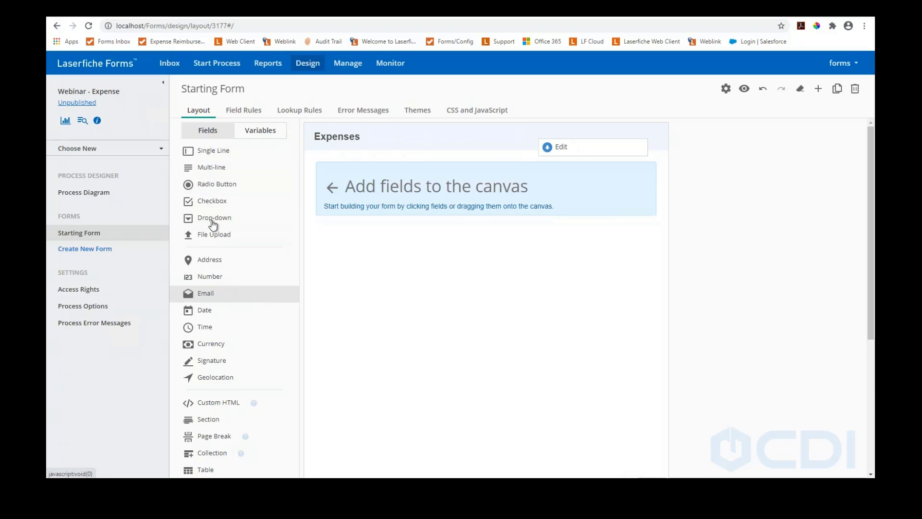
Add a single-line field labeled 'Name' and mark it Required
{"action": "left_click_drag", "start_coordinate": [208, 159], "coordinate": [344, 200]}
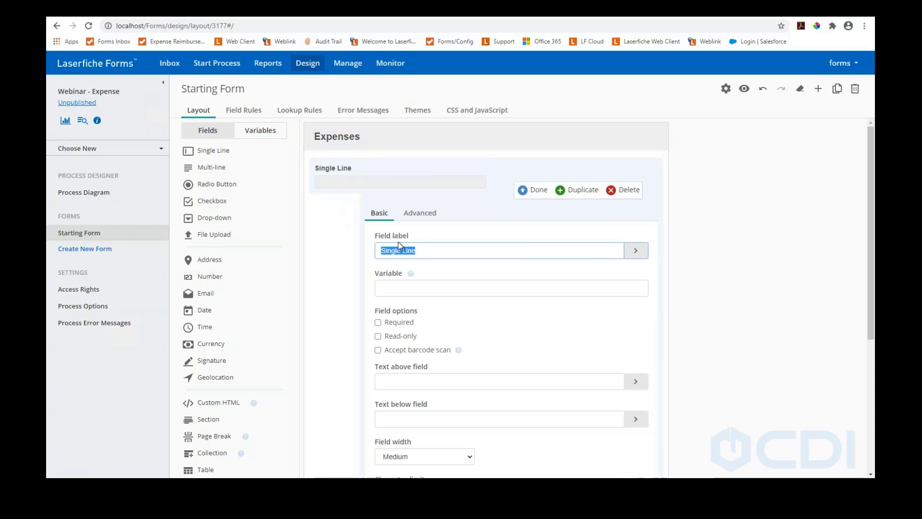
{"action": "scroll", "coordinate": [378, 284], "scroll_direction": "down", "scroll_amount": 2}
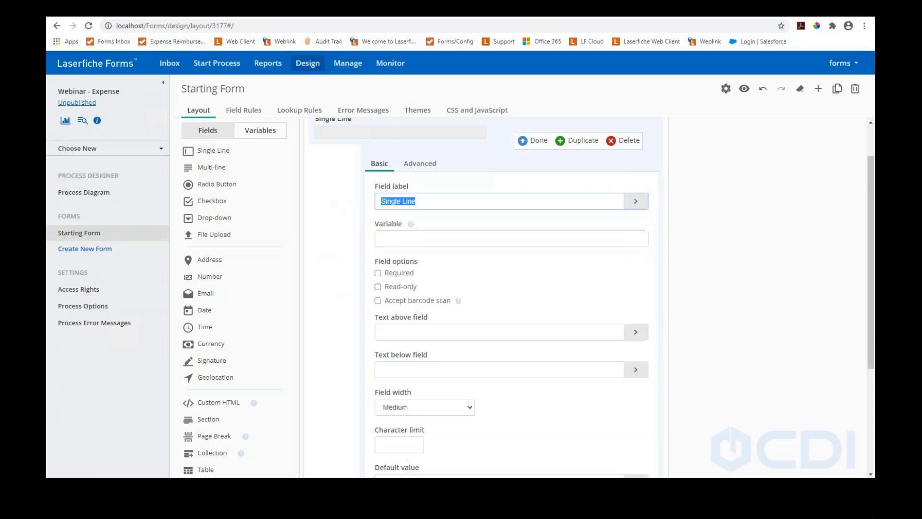
{"action": "scroll", "coordinate": [383, 288], "scroll_direction": "up", "scroll_amount": 2}
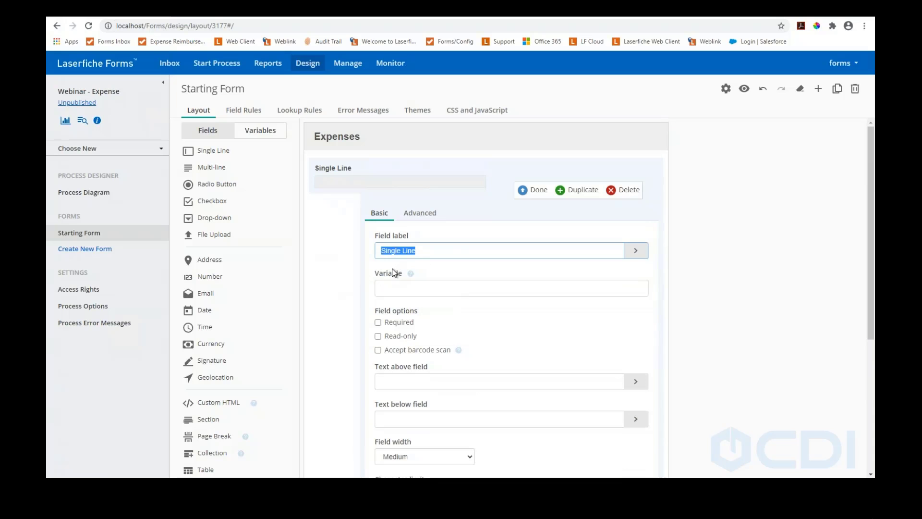
{"action": "scroll", "coordinate": [416, 247], "scroll_direction": "down", "scroll_amount": 1}
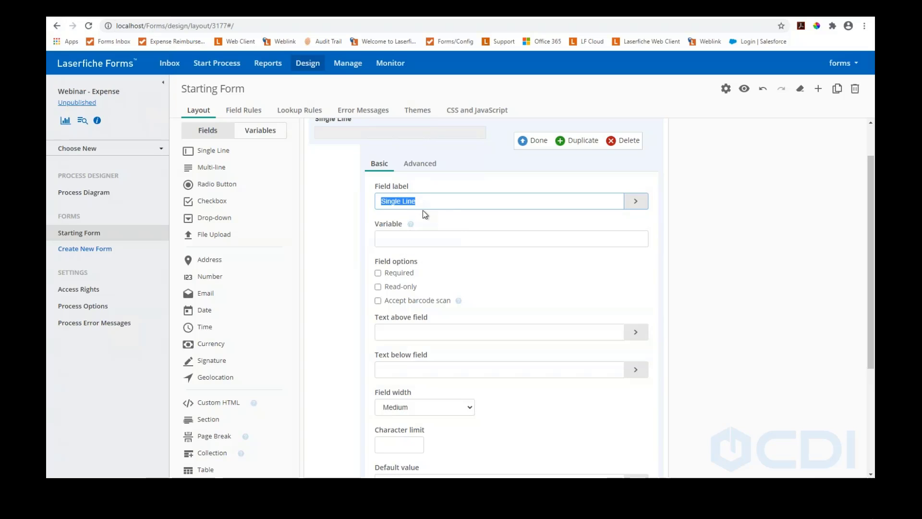
{"action": "type", "text": "Name"}
{"action": "left_click", "coordinate": [379, 274]}
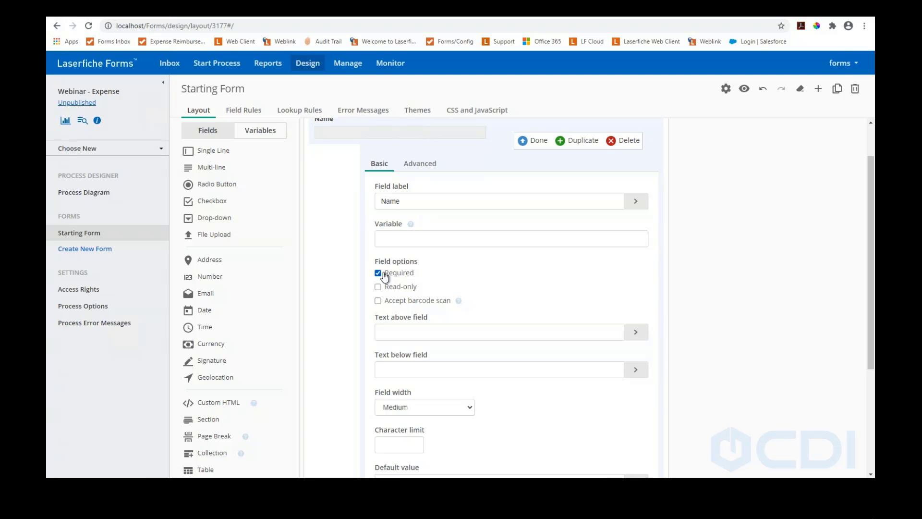
{"action": "scroll", "coordinate": [402, 309], "scroll_direction": "down", "scroll_amount": 3}
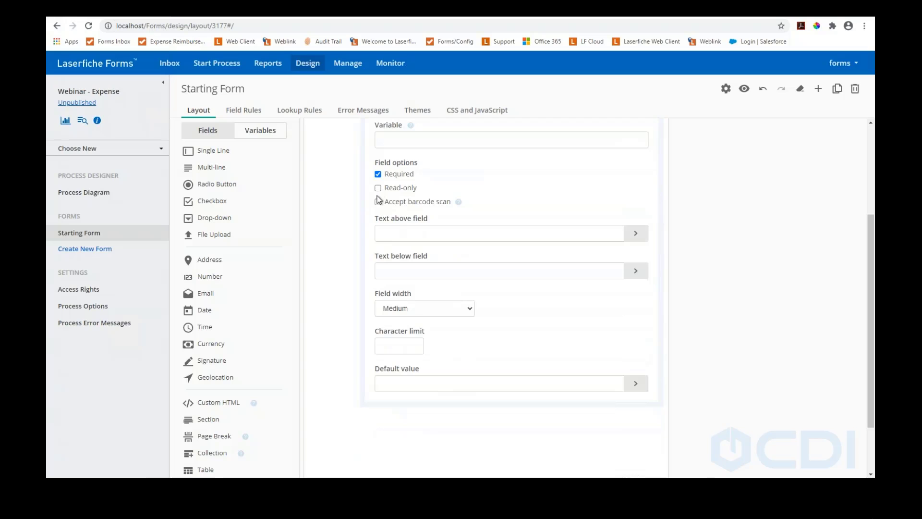
{"action": "left_click", "coordinate": [403, 348]}
{"action": "scroll", "coordinate": [397, 315], "scroll_direction": "up", "scroll_amount": 3}
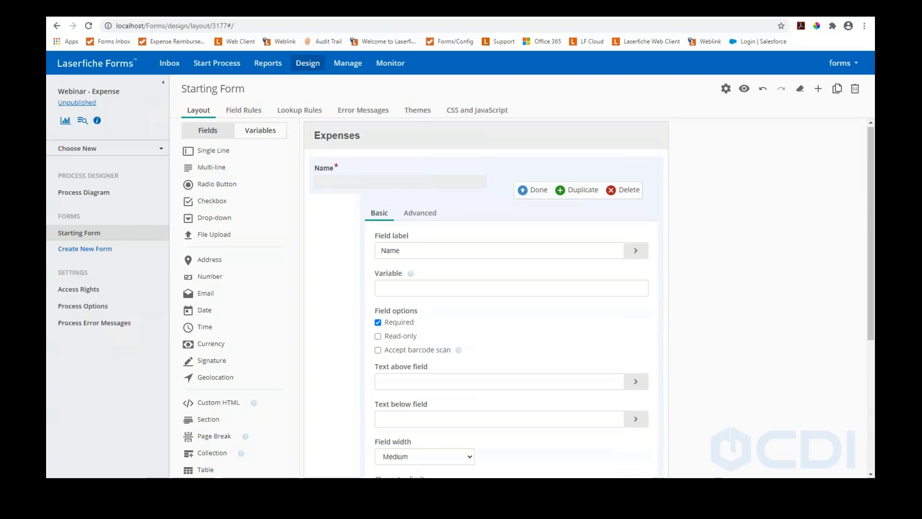
{"action": "scroll", "coordinate": [399, 290], "scroll_direction": "down", "scroll_amount": 2}
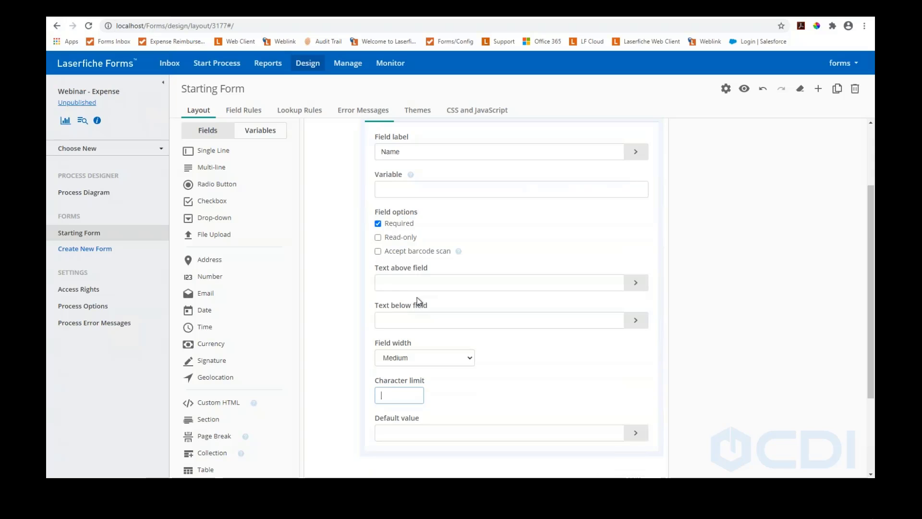
{"action": "scroll", "coordinate": [419, 284], "scroll_direction": "up", "scroll_amount": 2}
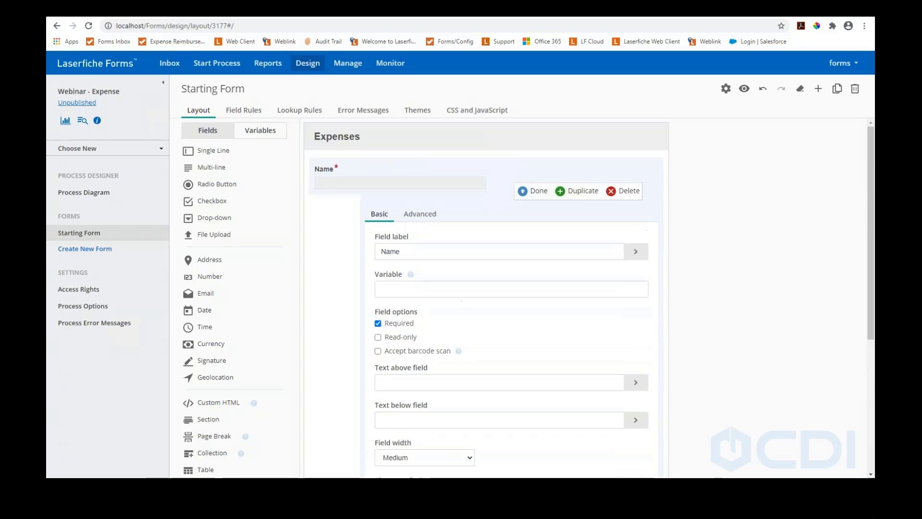
{"action": "left_click", "coordinate": [536, 191]}
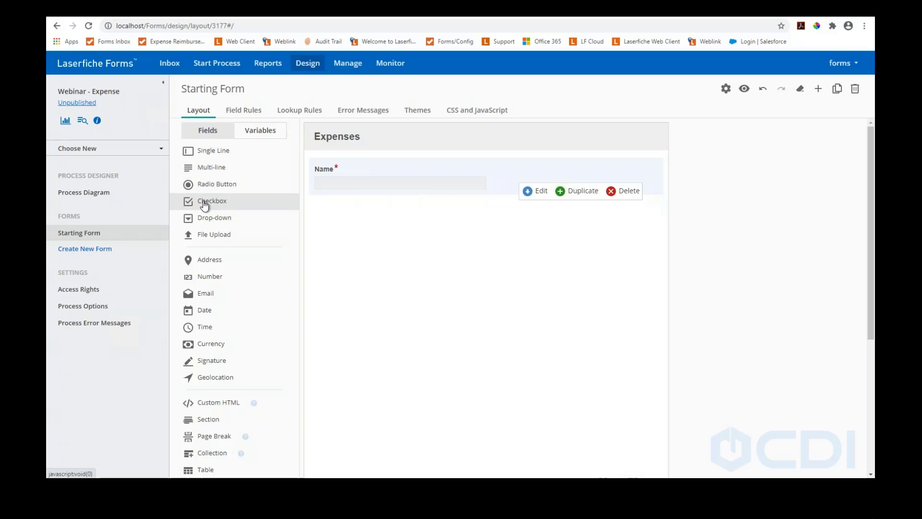
Add a Number field labeled 'Employee Number' below Name
{"action": "mouse_move", "coordinate": [206, 150]}
{"action": "left_mouse_down"}
{"action": "mouse_move", "coordinate": [323, 204]}
{"action": "mouse_move", "coordinate": [323, 194]}
{"action": "mouse_move", "coordinate": [211, 154]}
{"action": "left_mouse_up"}
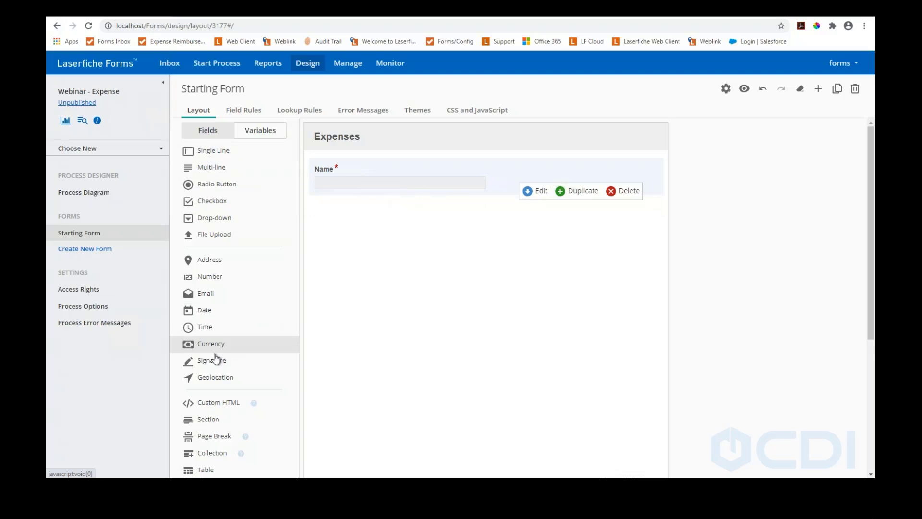
{"action": "left_click_drag", "start_coordinate": [245, 277], "coordinate": [326, 198]}
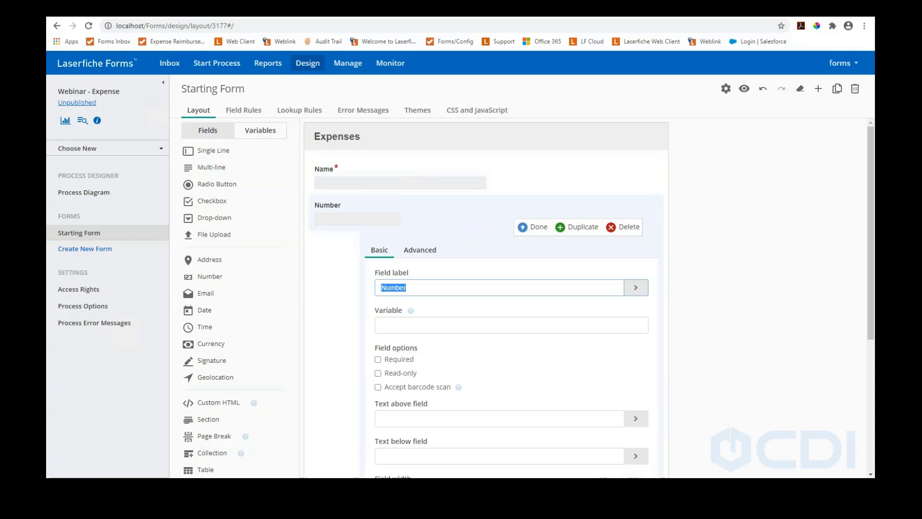
{"action": "type", "text": "Employee "}
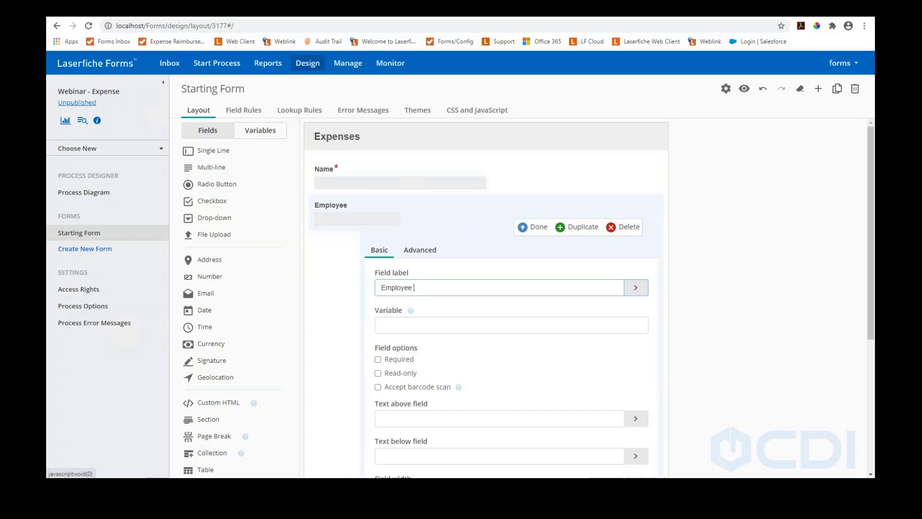
{"action": "type", "text": "Number"}
{"action": "left_click", "coordinate": [527, 228]}
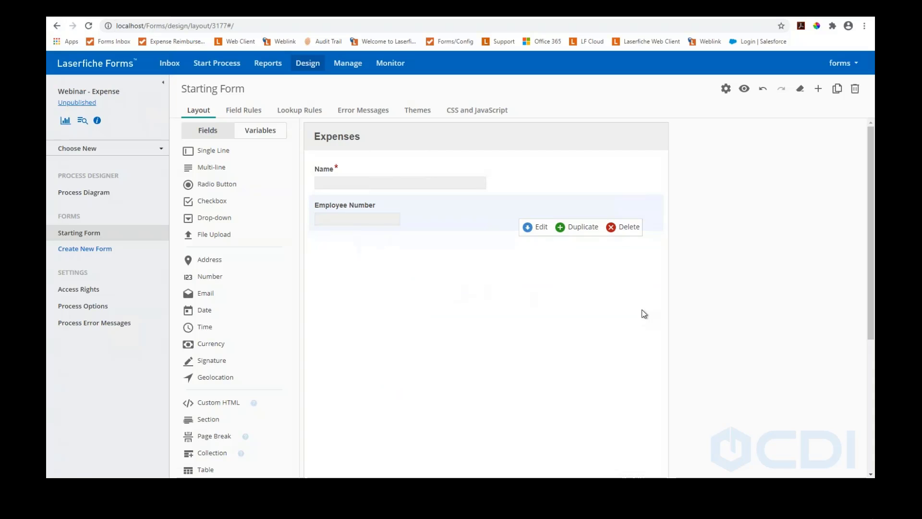
Add a single-line field labeled 'Employee Manager' below Employee Number
{"action": "left_click_drag", "start_coordinate": [201, 151], "coordinate": [376, 235]}
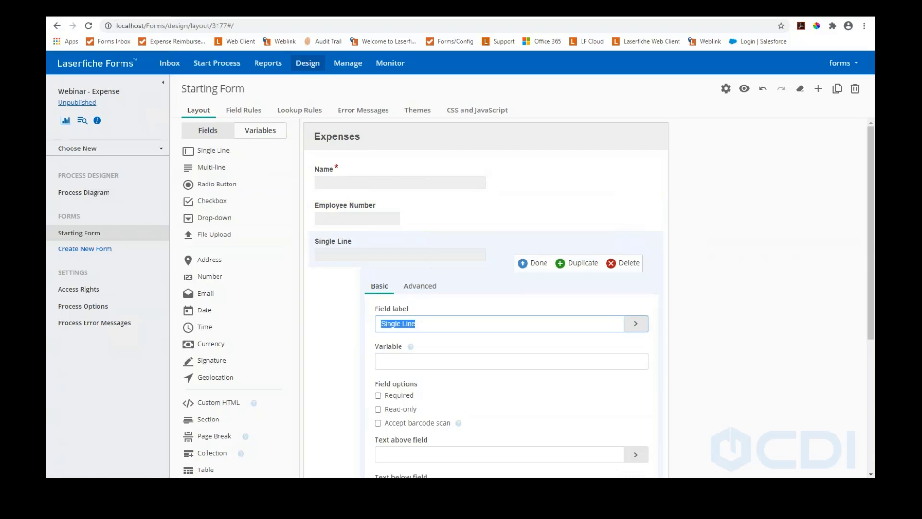
{"action": "type", "text": "Manager"}
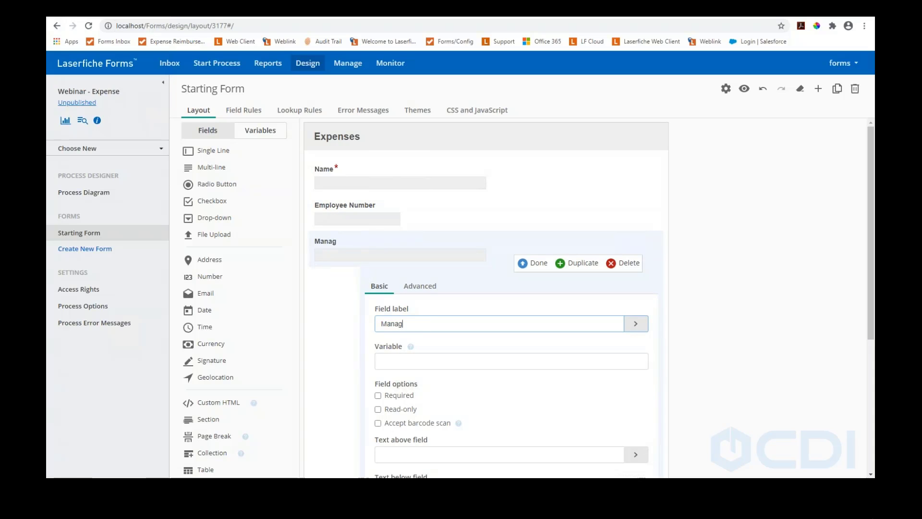
{"action": "key", "text": "ctrl+a"}
{"action": "key", "text": "BackSpace"}
{"action": "type", "text": "EMploye"}
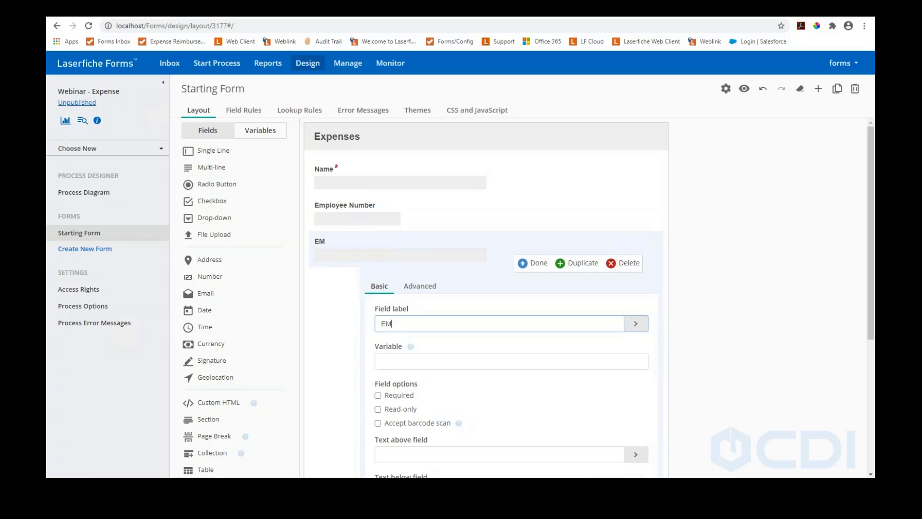
{"action": "key", "text": "BackSpace"}
{"action": "key", "text": "BackSpace"}
{"action": "key", "text": "BackSpace"}
{"action": "key", "text": "BackSpace"}
{"action": "key", "text": "BackSpace"}
{"action": "key", "text": "BackSpace"}
{"action": "type", "text": "mployee Manager"}
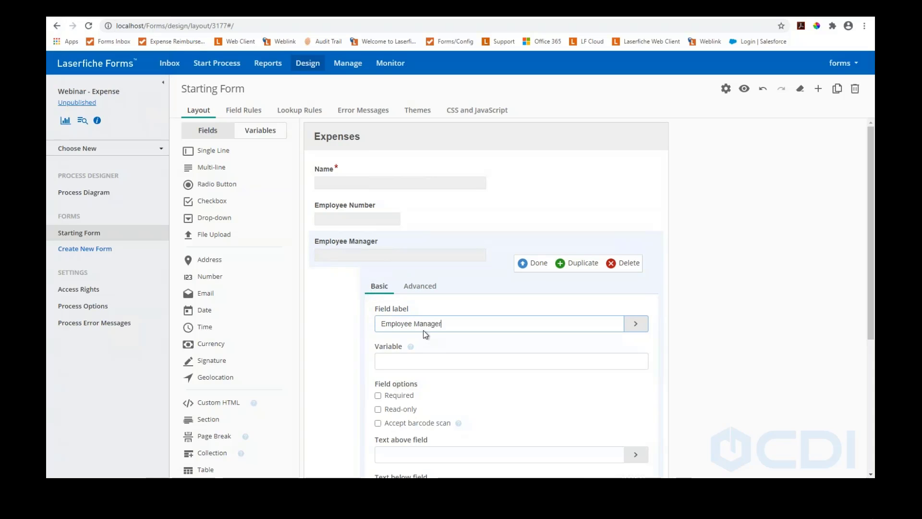
{"action": "left_click", "coordinate": [525, 262]}
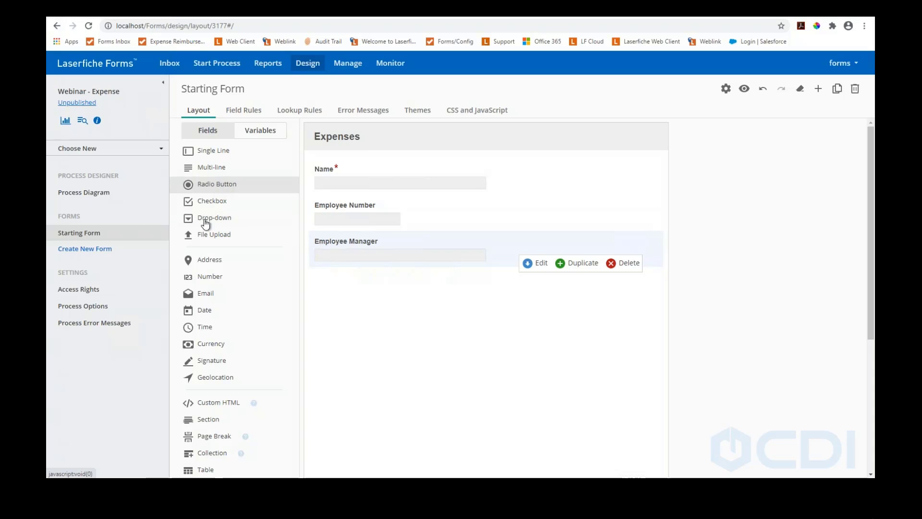
Add a 'Travel or Office' drop-down with choices Travel, Office and Other, no default
{"action": "left_click_drag", "start_coordinate": [204, 222], "coordinate": [361, 310]}
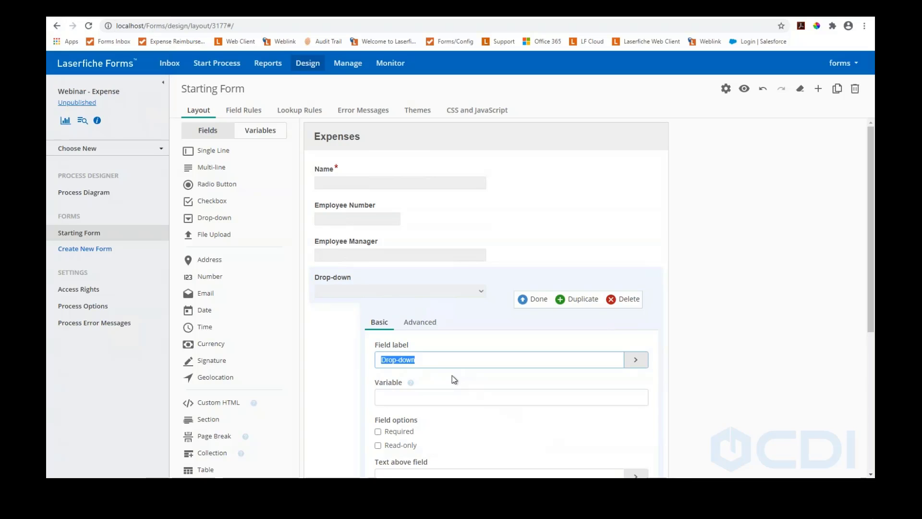
{"action": "type", "text": "Travel "}
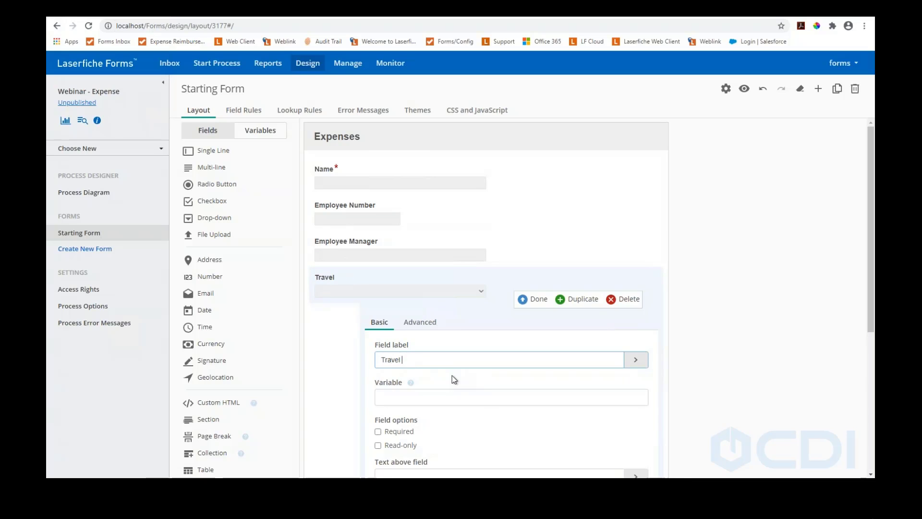
{"action": "type", "text": "or Office"}
{"action": "scroll", "coordinate": [451, 384], "scroll_direction": "down", "scroll_amount": 5}
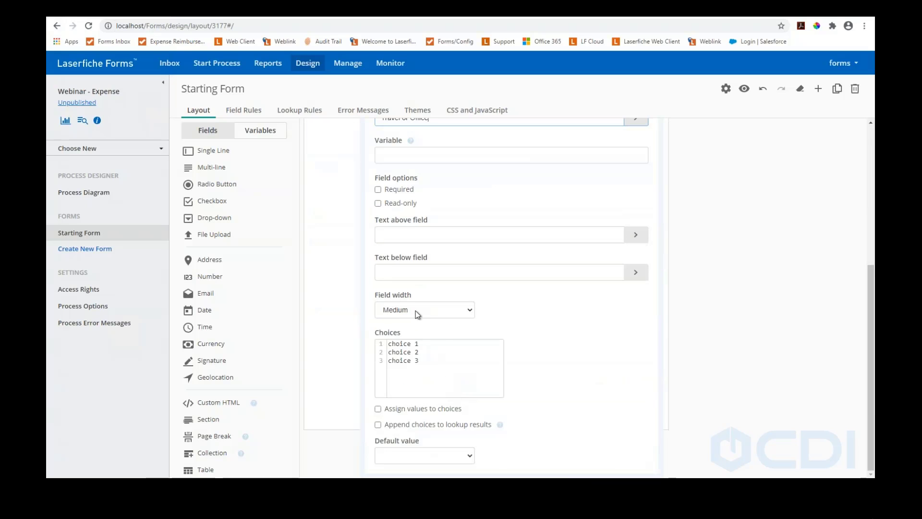
{"action": "left_click_drag", "start_coordinate": [427, 361], "coordinate": [375, 330]}
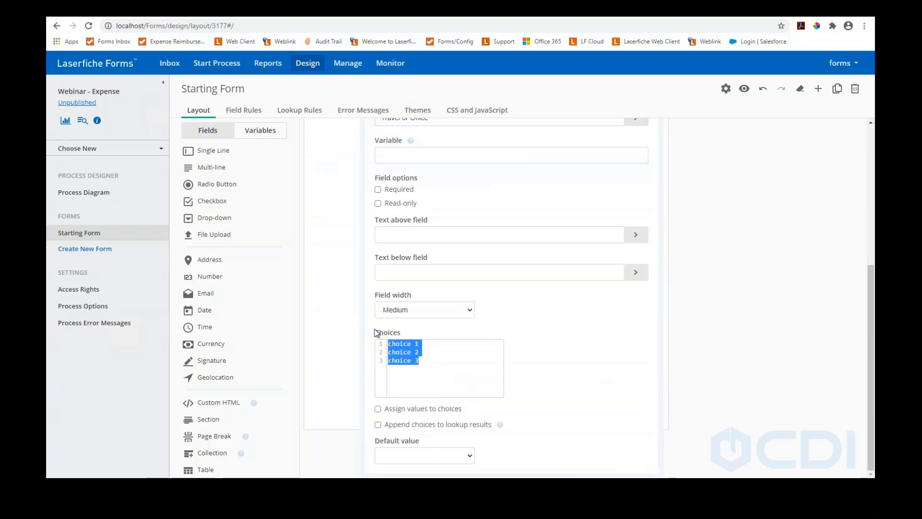
{"action": "type", "text": "Travel "}
{"action": "type", "text": "Office"}
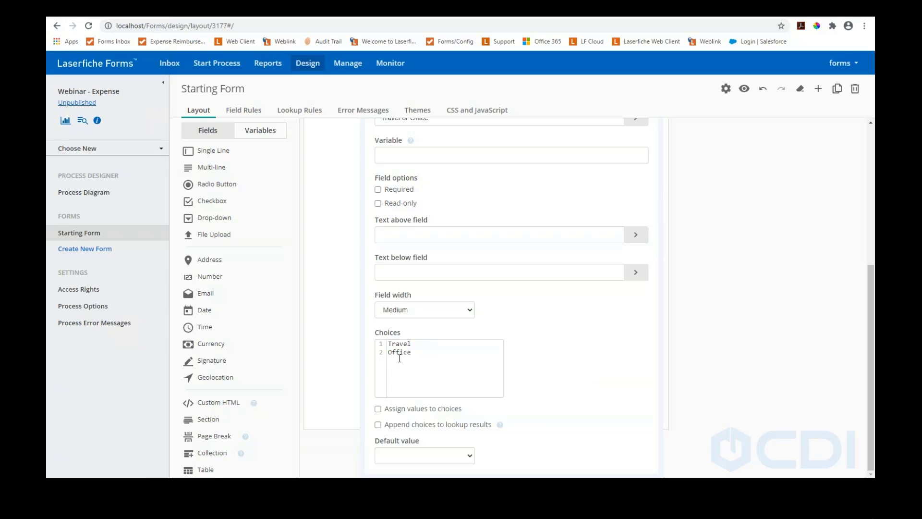
{"action": "type", "text": "Other"}
{"action": "left_click", "coordinate": [469, 457]}
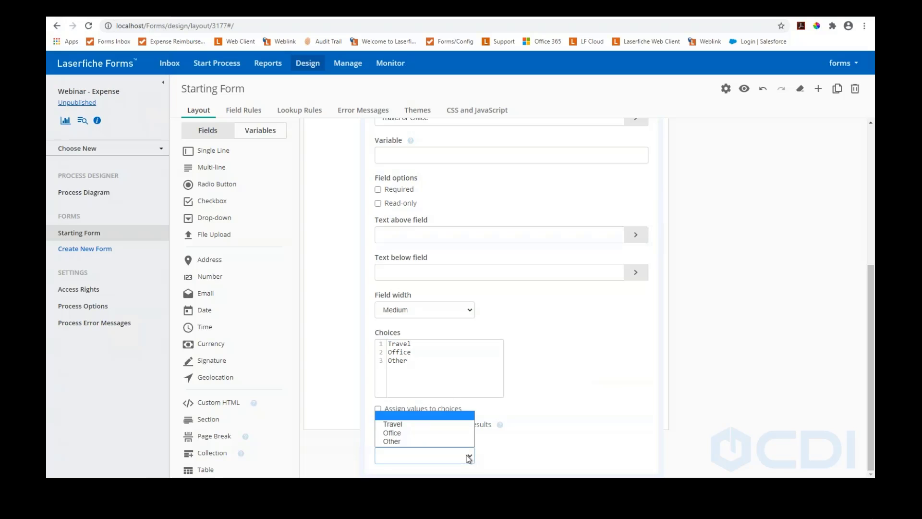
{"action": "left_click", "coordinate": [469, 458]}
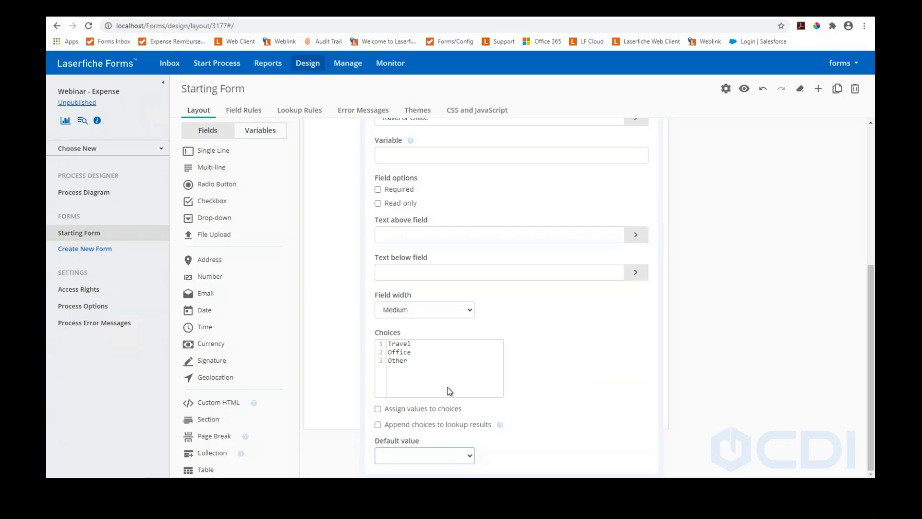
{"action": "scroll", "coordinate": [449, 390], "scroll_direction": "up", "scroll_amount": 4}
{"action": "left_click", "coordinate": [526, 255]}
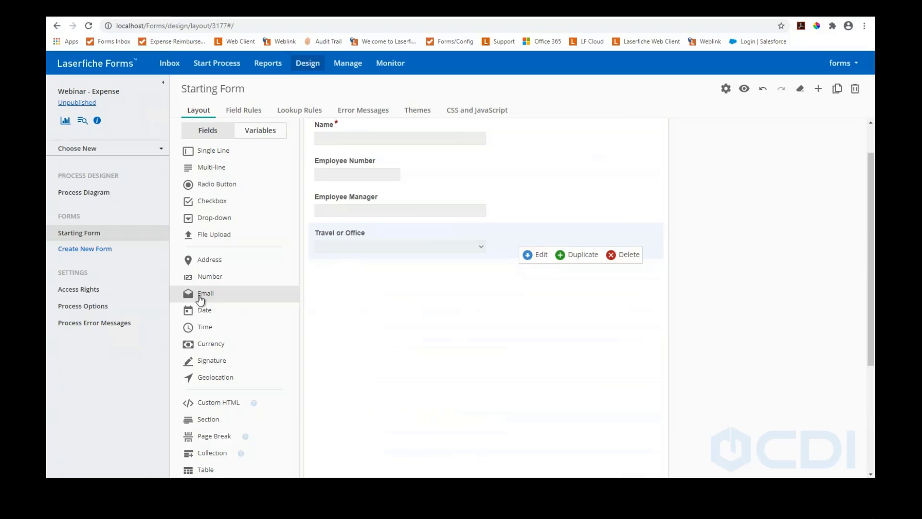
Add an 'Employee Email' field above Travel or Office, then preview the form
{"action": "left_click_drag", "start_coordinate": [200, 295], "coordinate": [334, 216]}
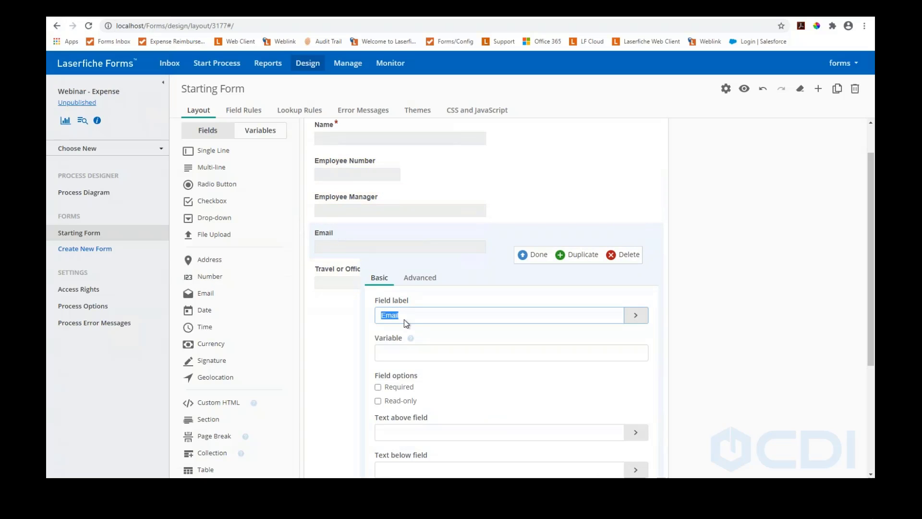
{"action": "type", "text": "Employee Email"}
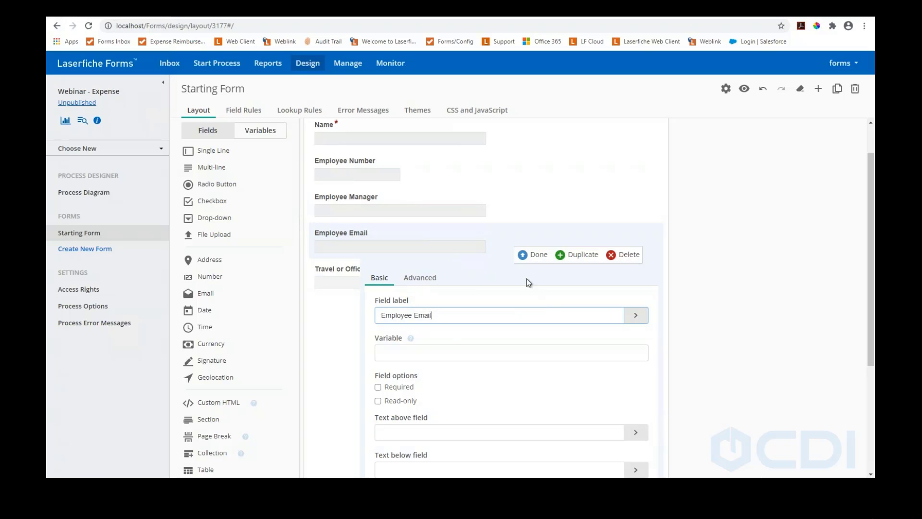
{"action": "left_click", "coordinate": [523, 255]}
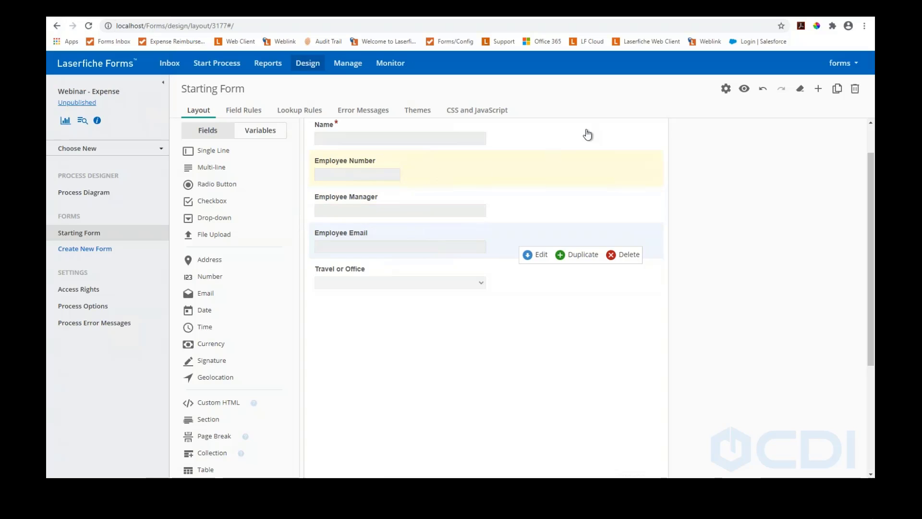
{"action": "left_click", "coordinate": [744, 89]}
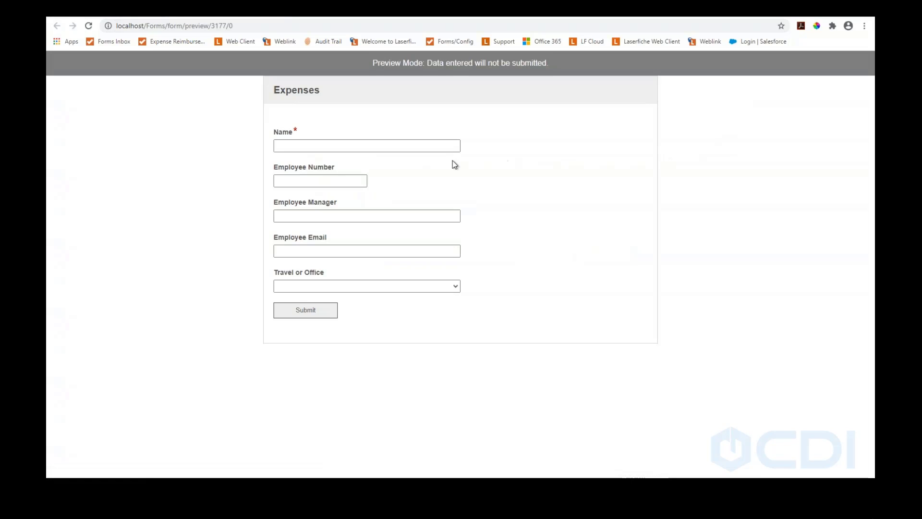
In the preview, fill in a name, an employee number and a manager name
{"action": "left_click", "coordinate": [330, 146]}
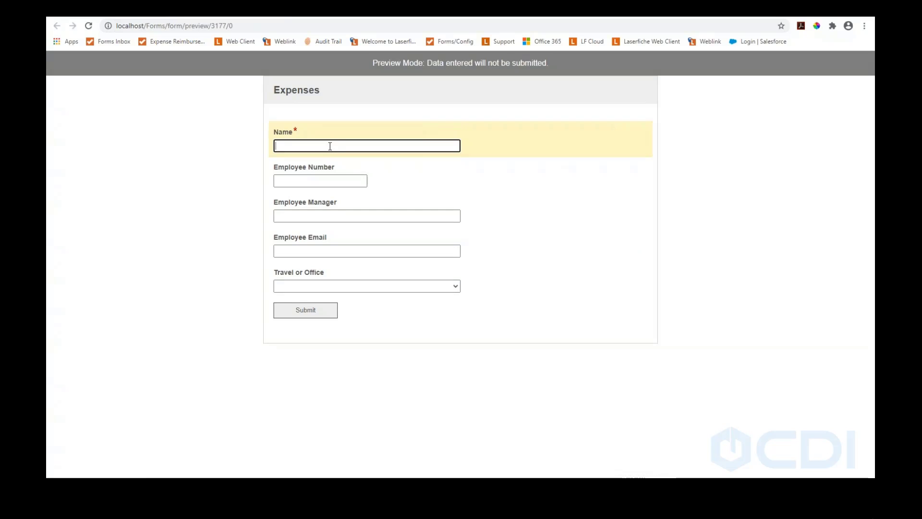
{"action": "type", "text": "Stephen"}
{"action": "key", "text": "Tab"}
{"action": "type", "text": "123456"}
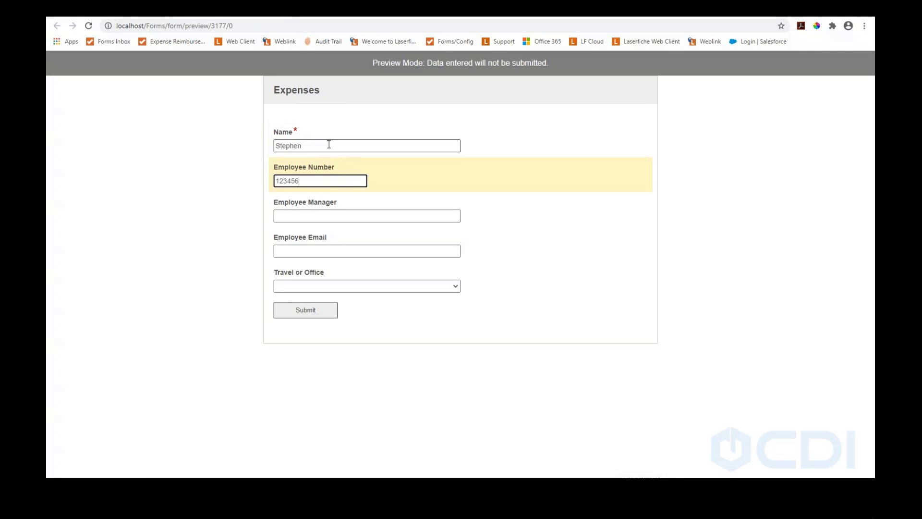
{"action": "left_click", "coordinate": [329, 217]}
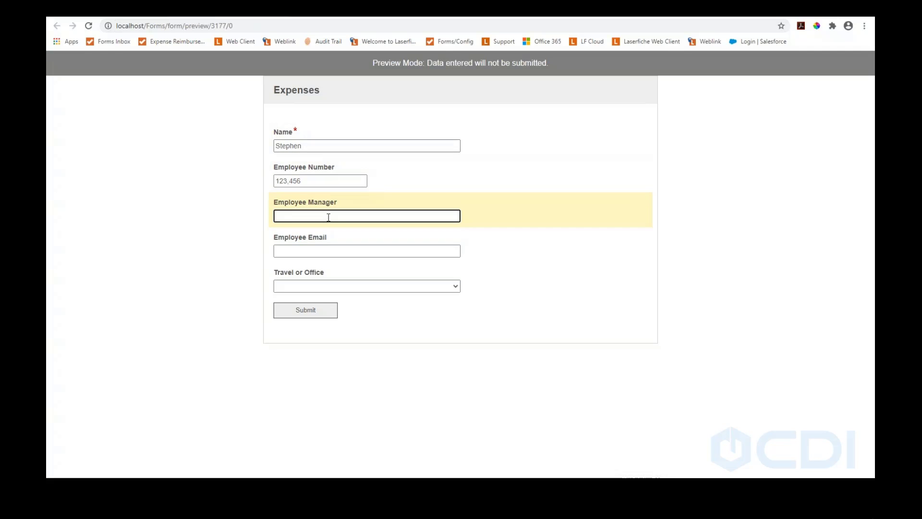
{"action": "type", "text": "Joe Manager"}
{"action": "key", "text": "Tab"}
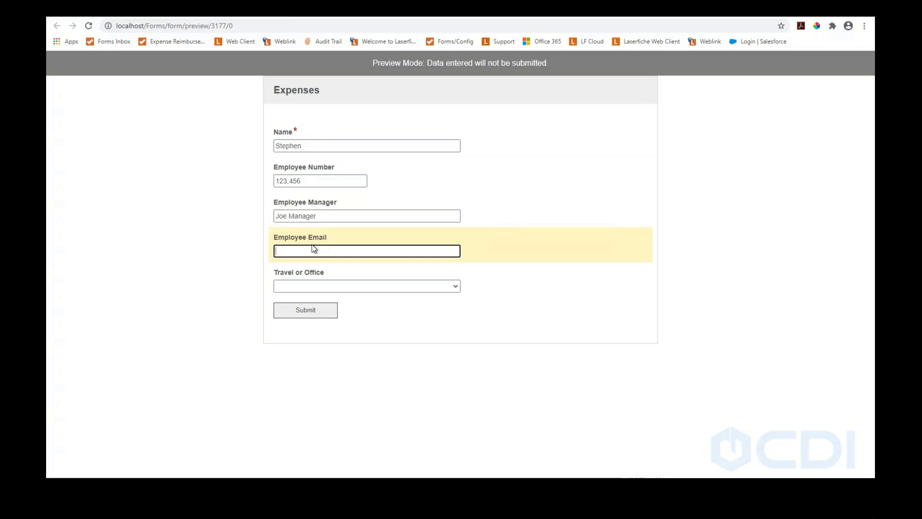
{"action": "left_click", "coordinate": [308, 182]}
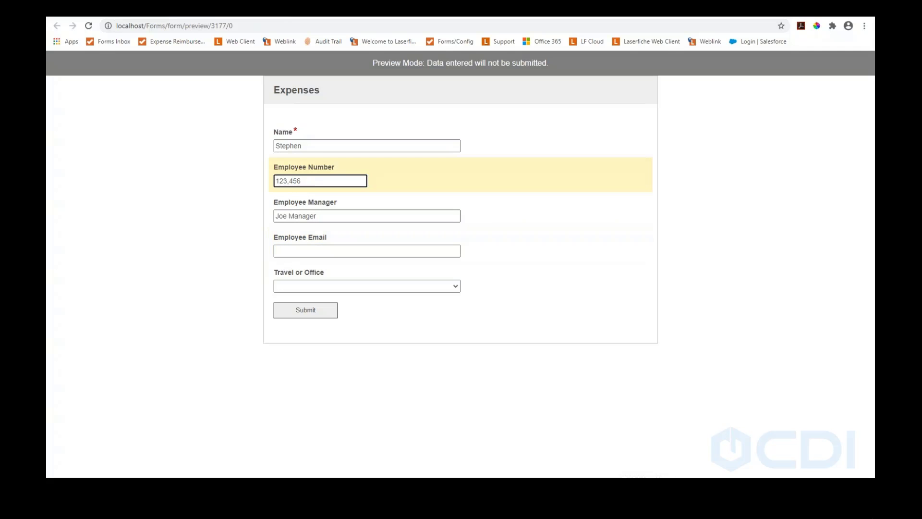
Enter an invalid email to trigger the validation error, then replace it with a valid address
{"action": "left_click", "coordinate": [317, 247]}
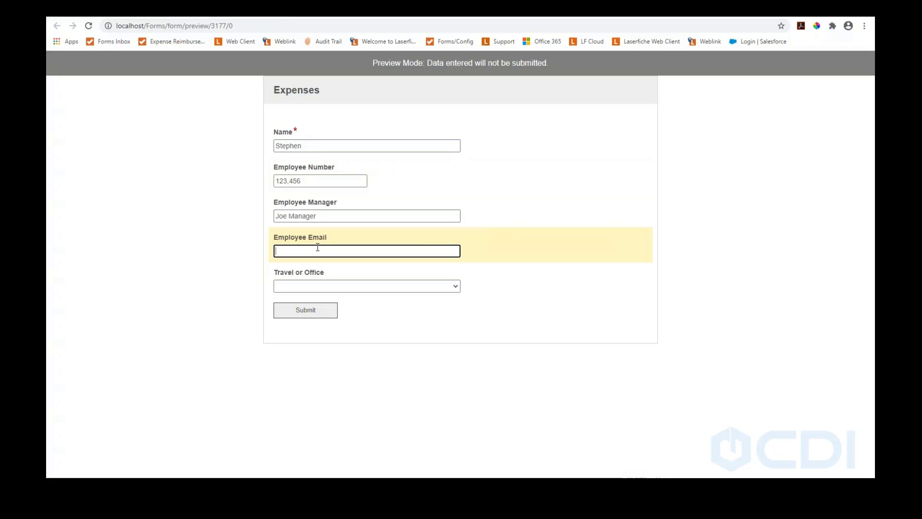
{"action": "type", "text": "lf;dkgjs"}
{"action": "key", "text": "Tab"}
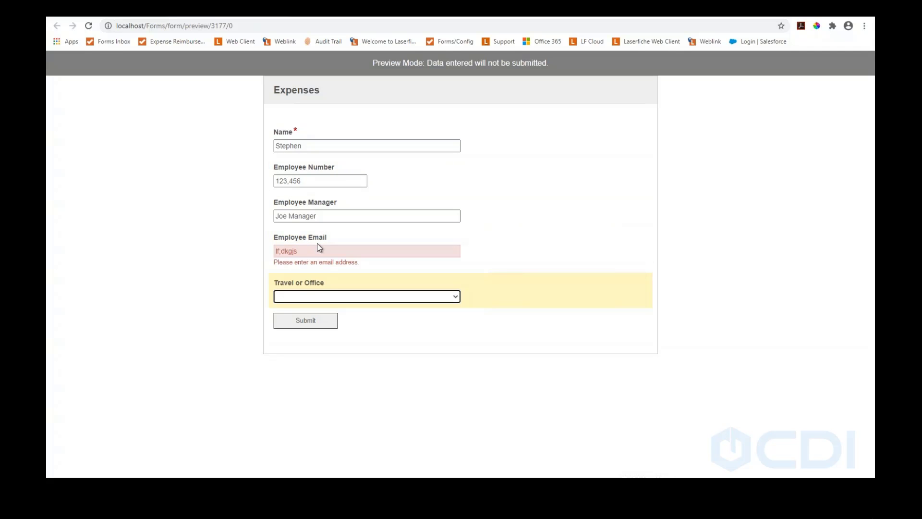
{"action": "key", "text": "shift+Tab"}
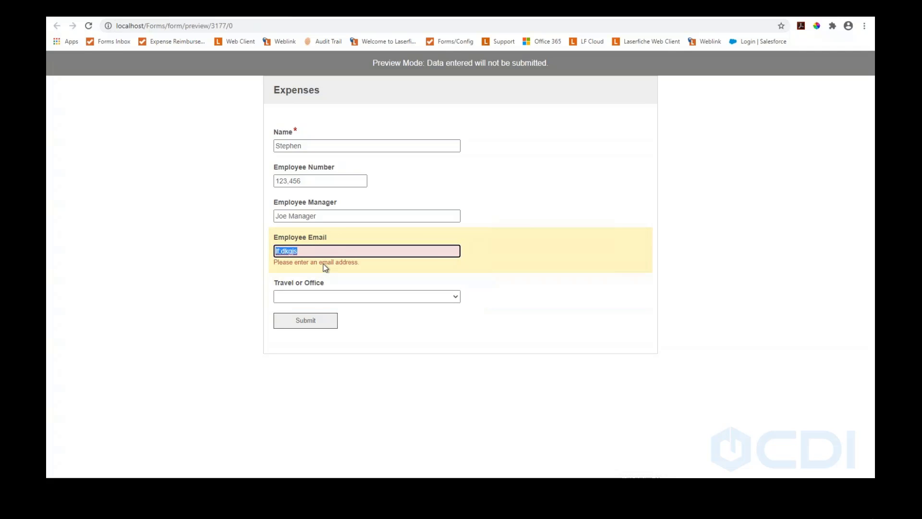
{"action": "key", "text": "BackSpace"}
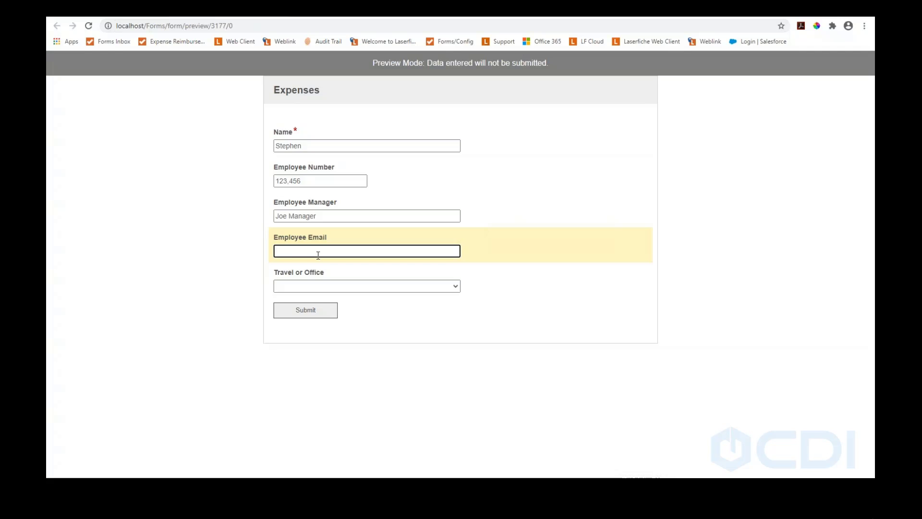
{"action": "type", "text": "email@email.com"}
{"action": "key", "text": "Tab"}
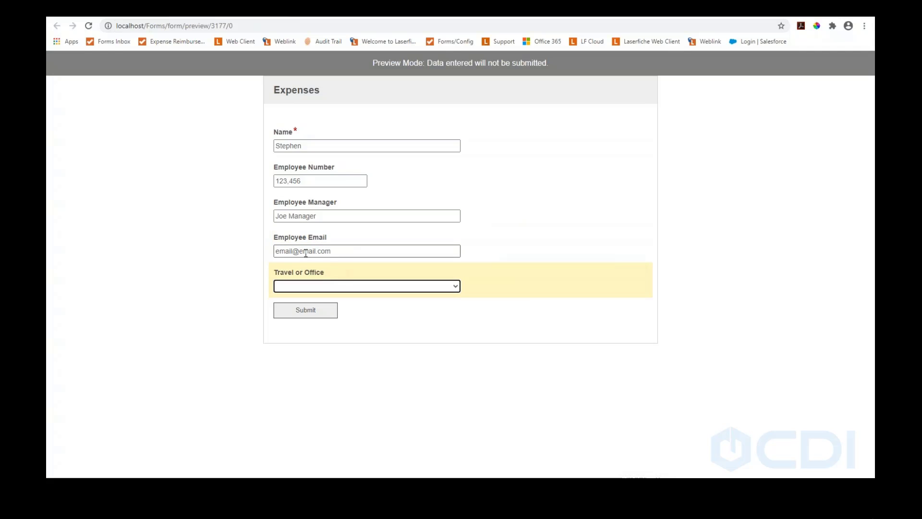
Choose Office as the expense type and return to the form designer
{"action": "left_click", "coordinate": [329, 285]}
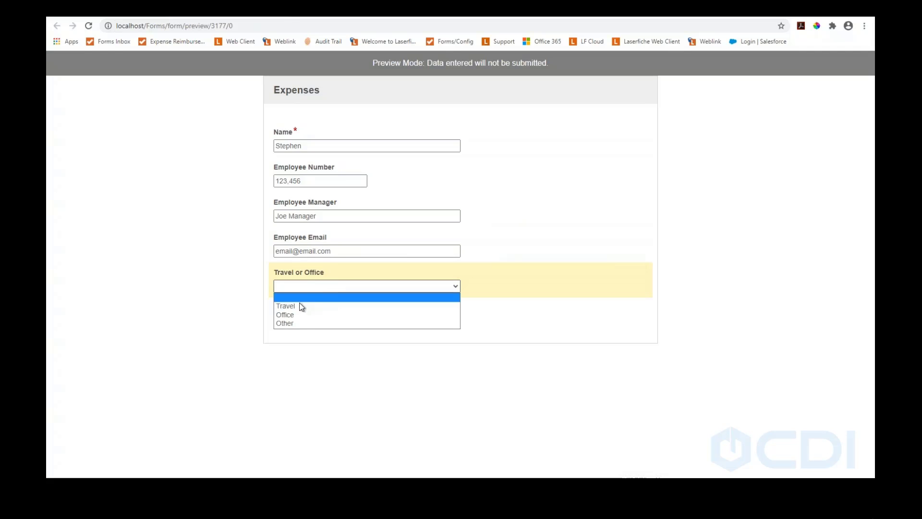
{"action": "left_click", "coordinate": [294, 315]}
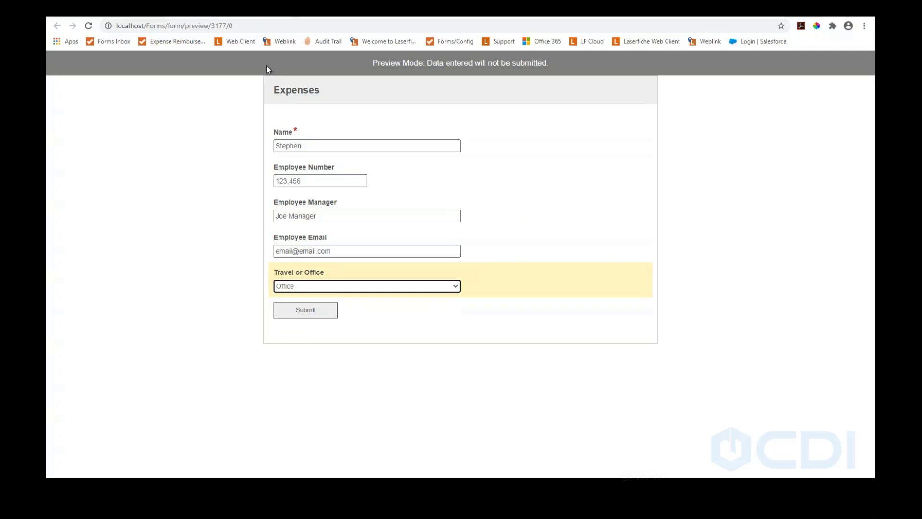
{"action": "left_click", "coordinate": [283, 11]}
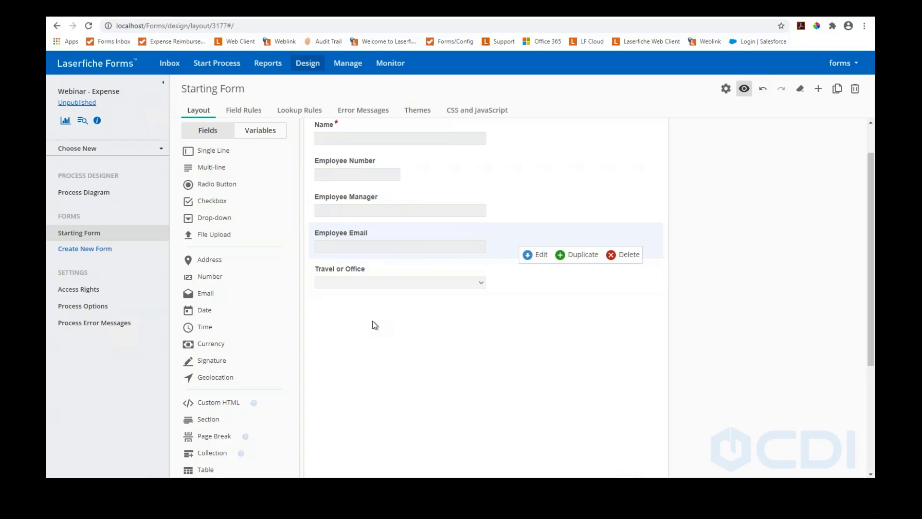
{"action": "scroll", "coordinate": [480, 361], "scroll_direction": "down", "scroll_amount": 2}
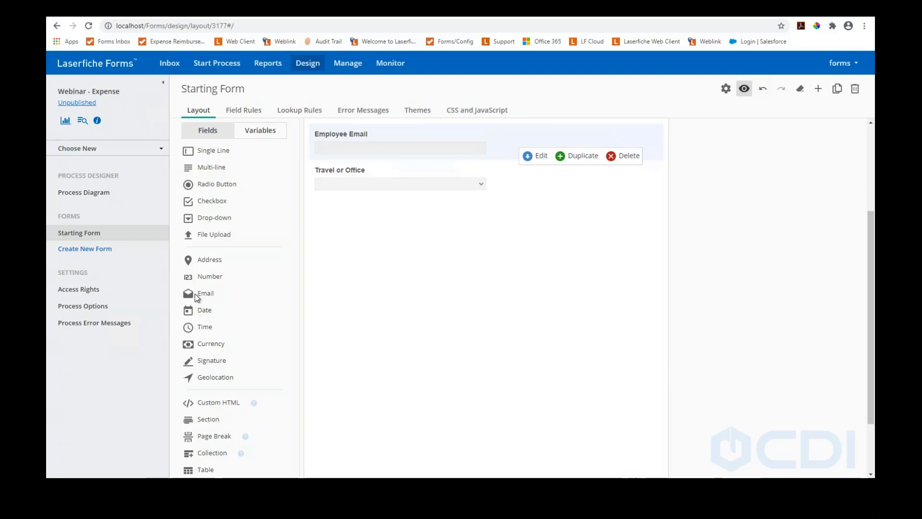
Add an 'Expense Items' collection with the note 'Please add line for each receipt' below it
{"action": "left_click", "coordinate": [211, 454]}
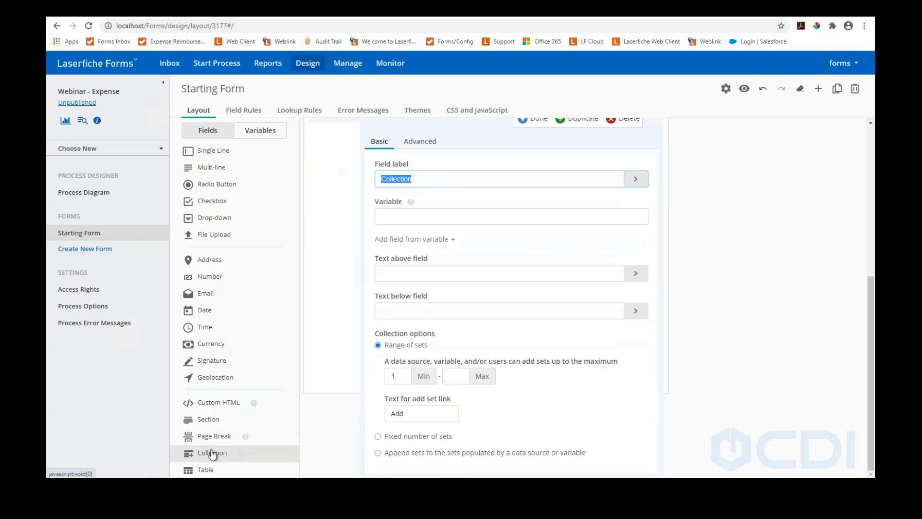
{"action": "scroll", "coordinate": [357, 177], "scroll_direction": "up", "scroll_amount": 2}
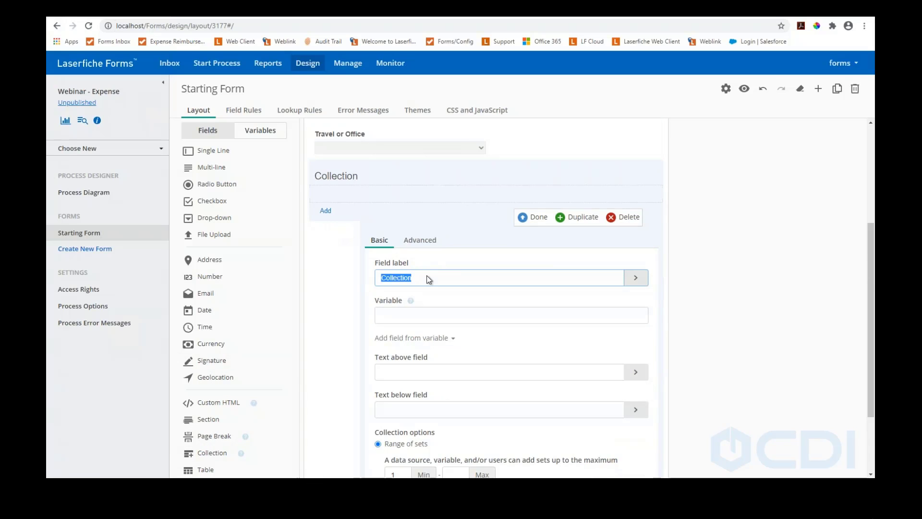
{"action": "type", "text": "Item"}
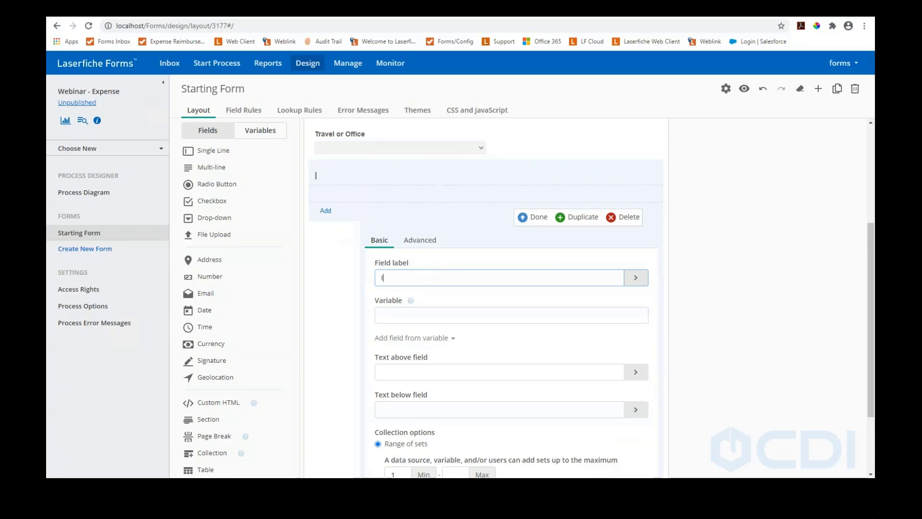
{"action": "key", "text": "BackSpace"}
{"action": "key", "text": "BackSpace"}
{"action": "type", "text": "Expense Items"}
{"action": "scroll", "coordinate": [431, 268], "scroll_direction": "down", "scroll_amount": 2}
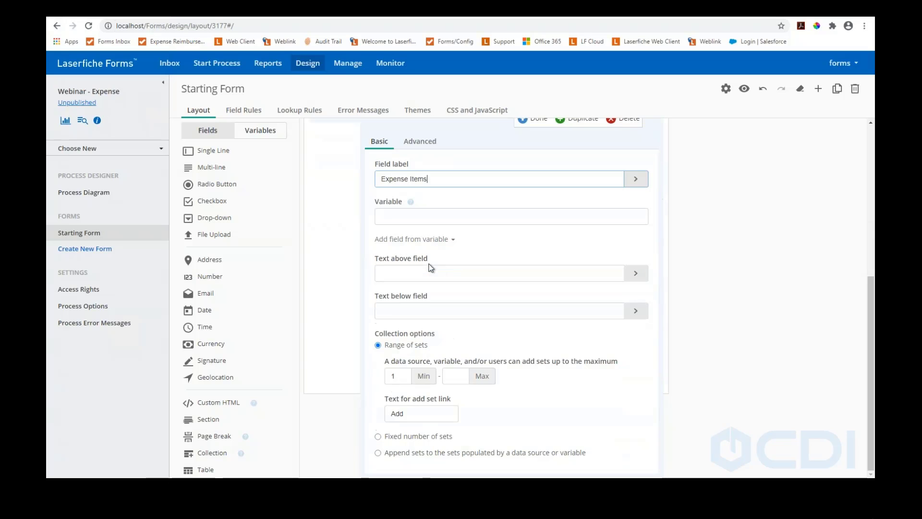
{"action": "left_click", "coordinate": [382, 272]}
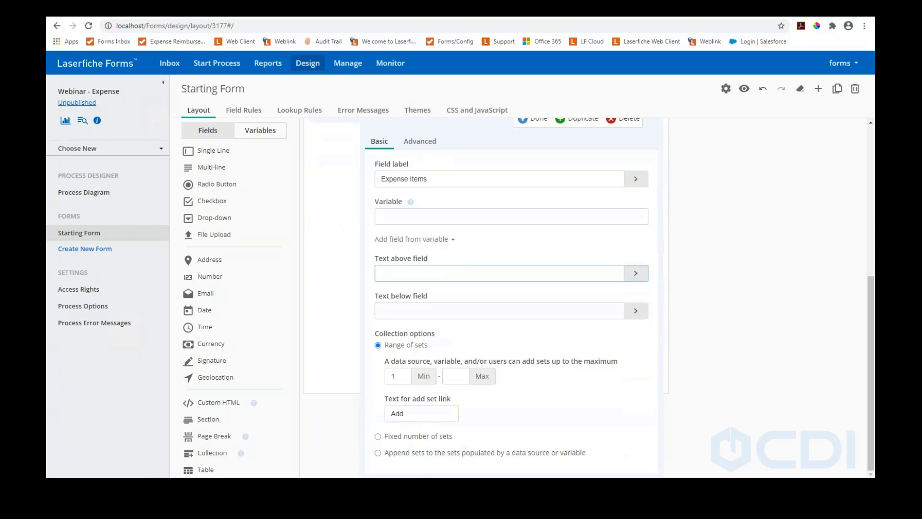
{"action": "left_click", "coordinate": [419, 314]}
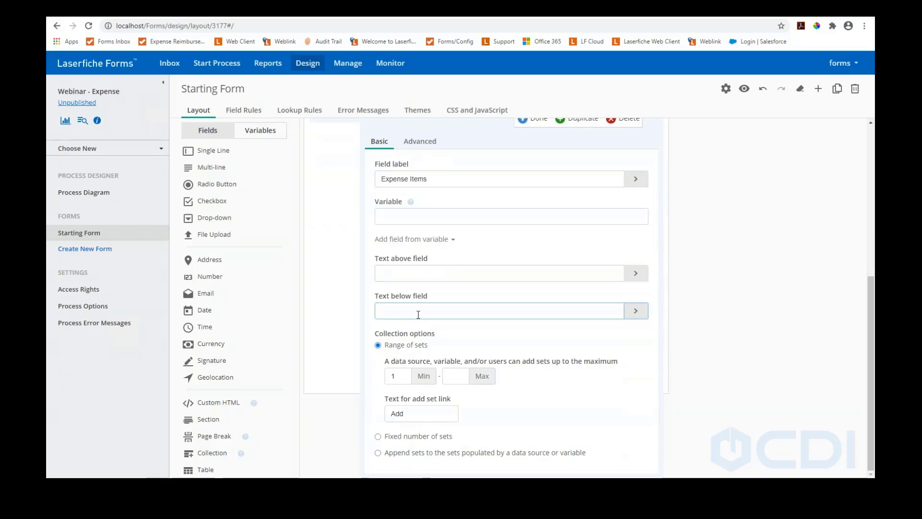
{"action": "type", "text": "Please a"}
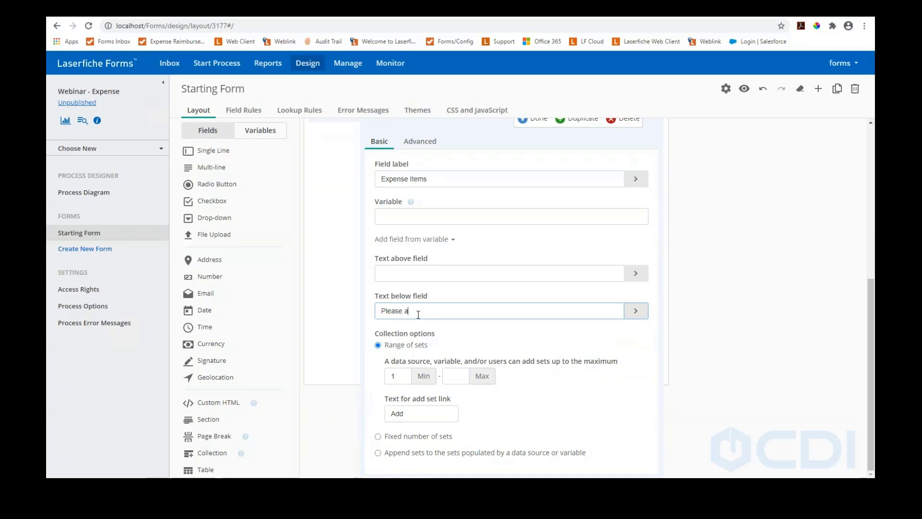
{"action": "type", "text": "dd line for each receipt"}
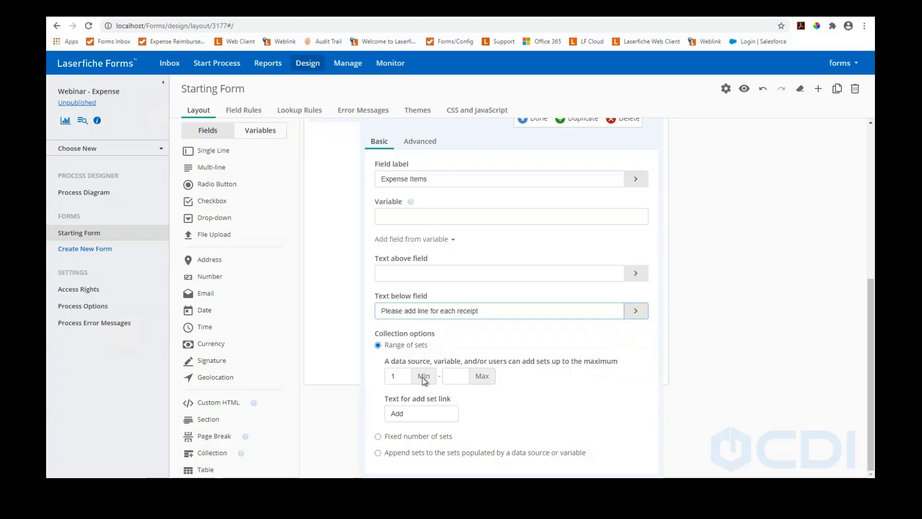
{"action": "scroll", "coordinate": [478, 307], "scroll_direction": "up", "scroll_amount": 3}
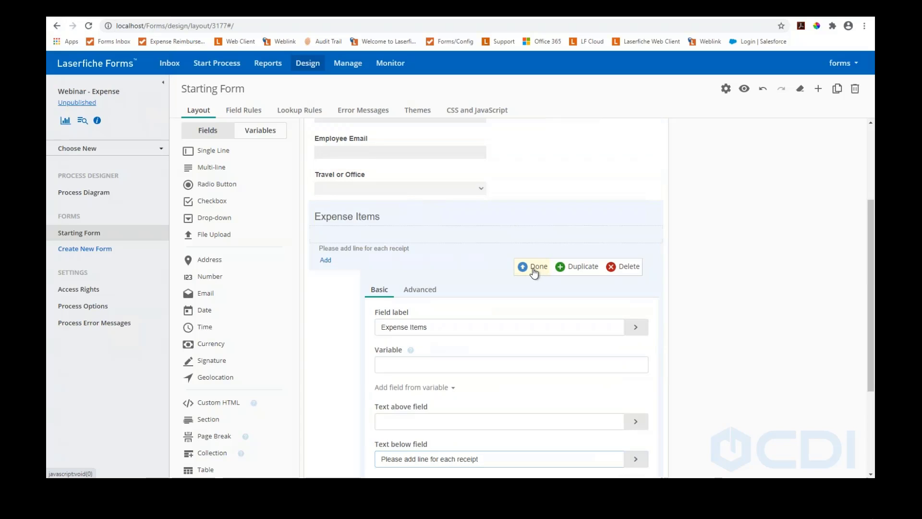
{"action": "left_click", "coordinate": [539, 273]}
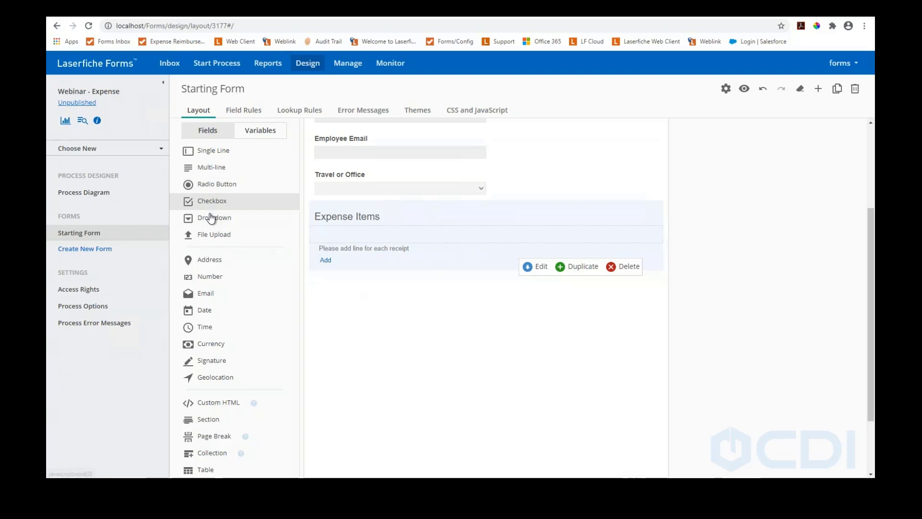
Place a Date field labeled 'Expense Date' inside the Expense Items collection
{"action": "left_click_drag", "start_coordinate": [310, 301], "coordinate": [337, 244]}
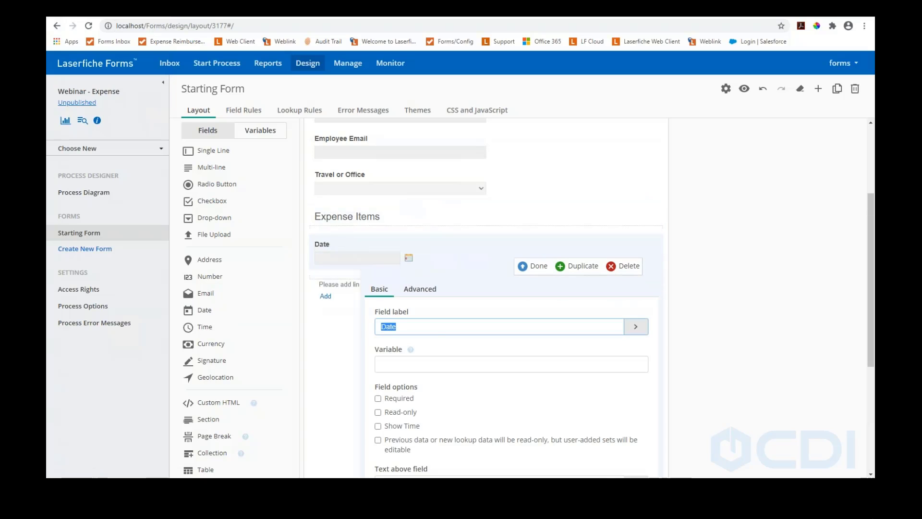
{"action": "type", "text": "Eps"}
{"action": "key", "text": "BackSpace"}
{"action": "type", "text": "ense Date"}
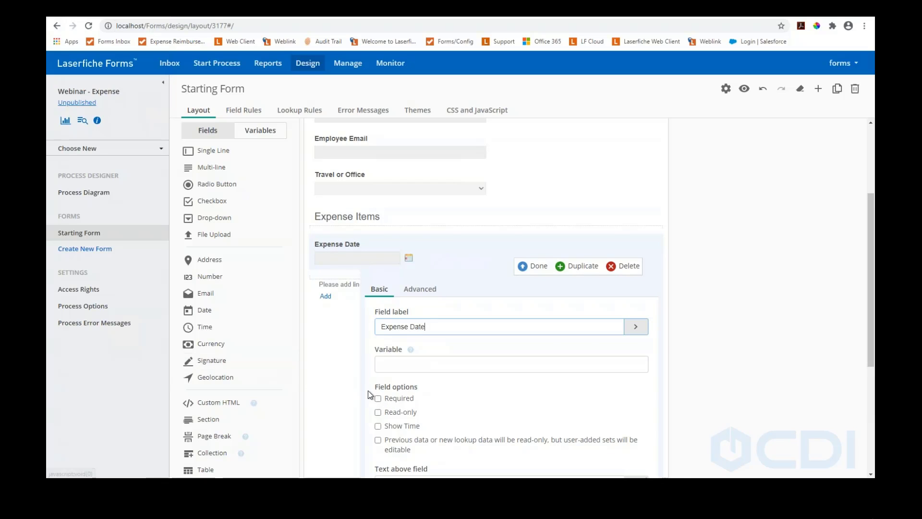
{"action": "scroll", "coordinate": [379, 370], "scroll_direction": "down", "scroll_amount": 2}
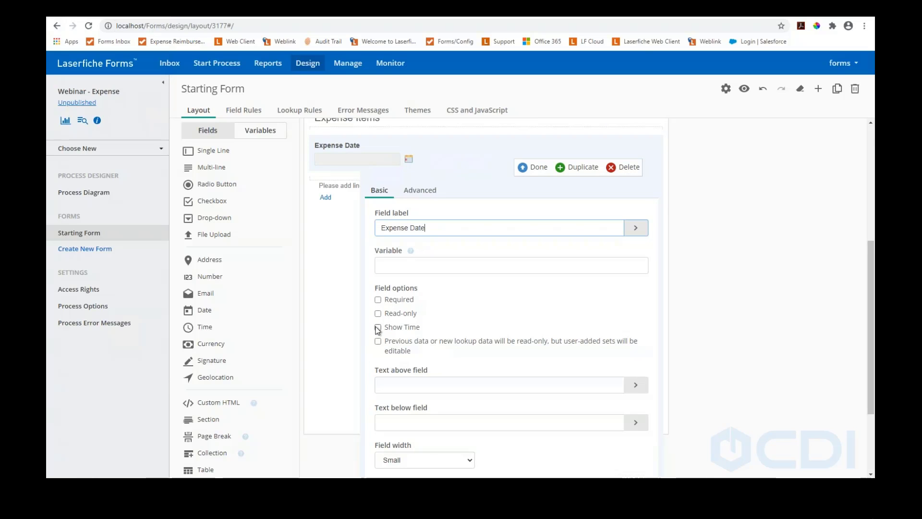
{"action": "scroll", "coordinate": [380, 328], "scroll_direction": "down", "scroll_amount": 1}
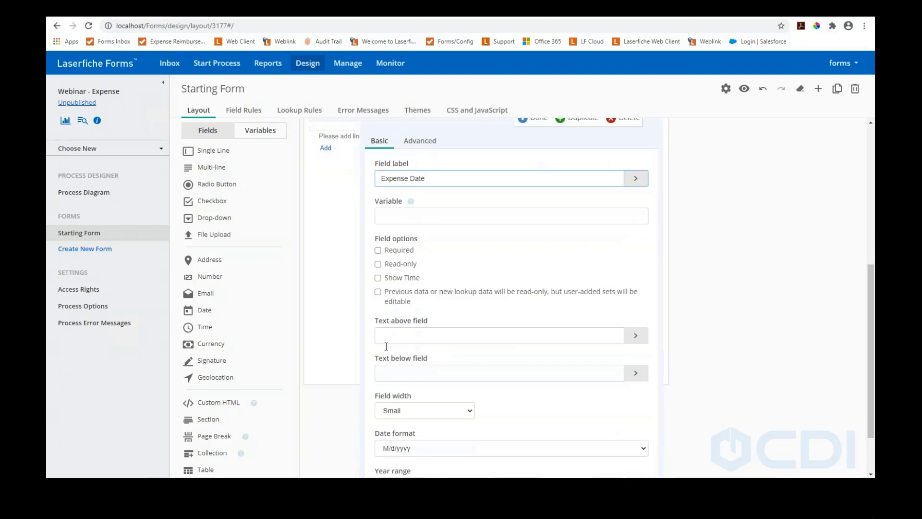
{"action": "scroll", "coordinate": [386, 346], "scroll_direction": "down", "scroll_amount": 2}
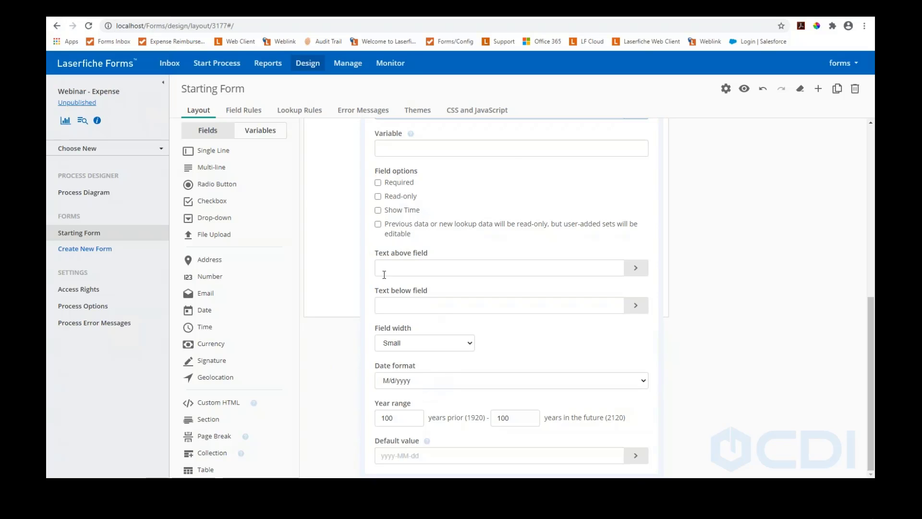
{"action": "scroll", "coordinate": [384, 275], "scroll_direction": "up", "scroll_amount": 2}
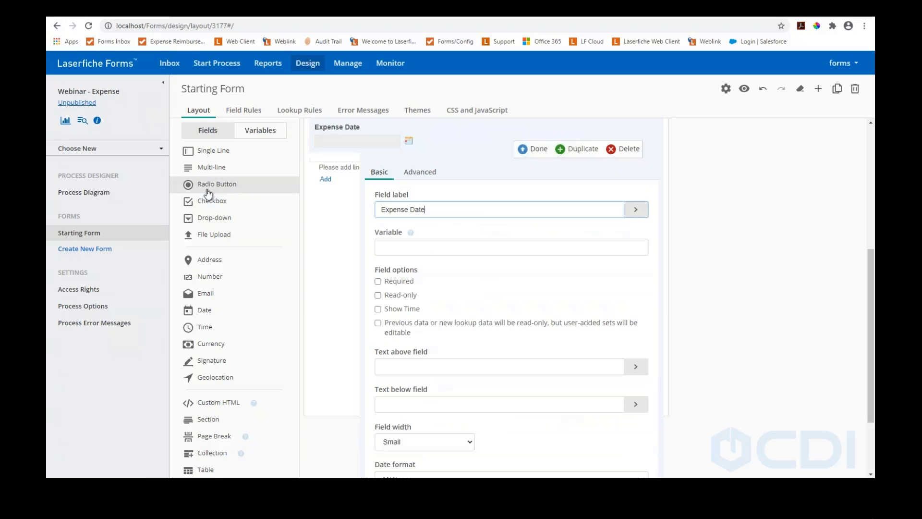
Add a single-line text field labeled Vendor below Expense Date
{"action": "mouse_move", "coordinate": [197, 150]}
{"action": "left_mouse_down"}
{"action": "mouse_move", "coordinate": [365, 202]}
{"action": "mouse_move", "coordinate": [197, 152]}
{"action": "left_mouse_up"}
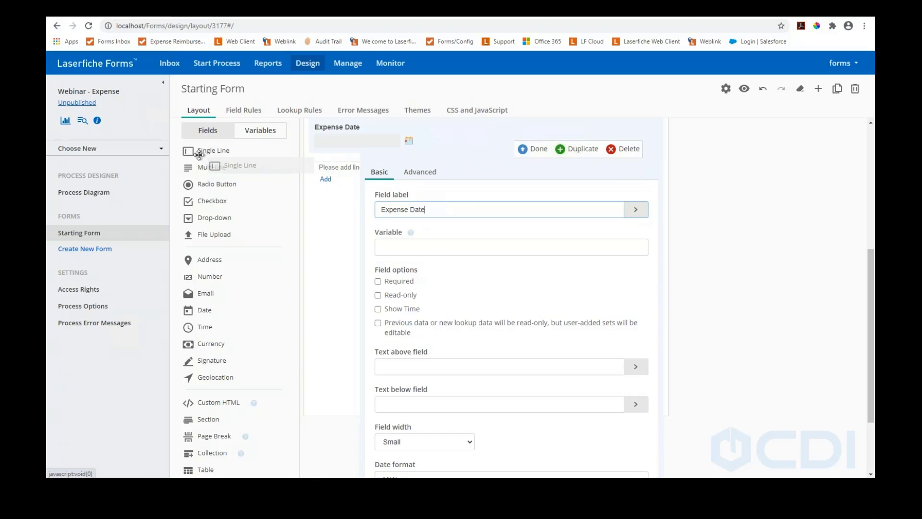
{"action": "left_click", "coordinate": [534, 153]}
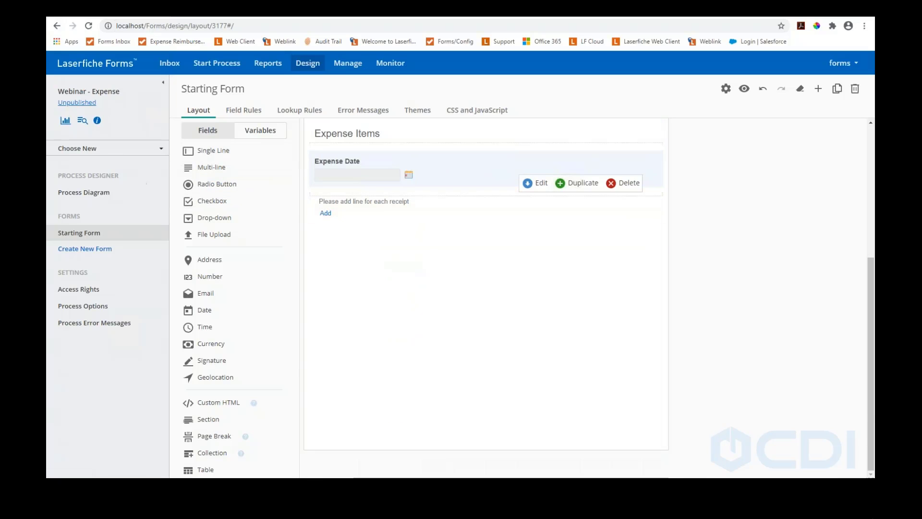
{"action": "left_click_drag", "start_coordinate": [188, 150], "coordinate": [355, 193]}
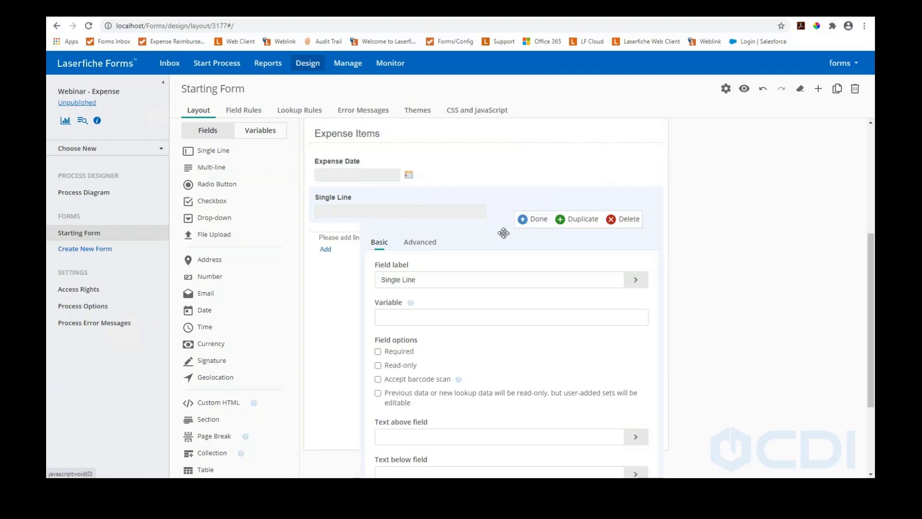
{"action": "type", "text": "Vendor"}
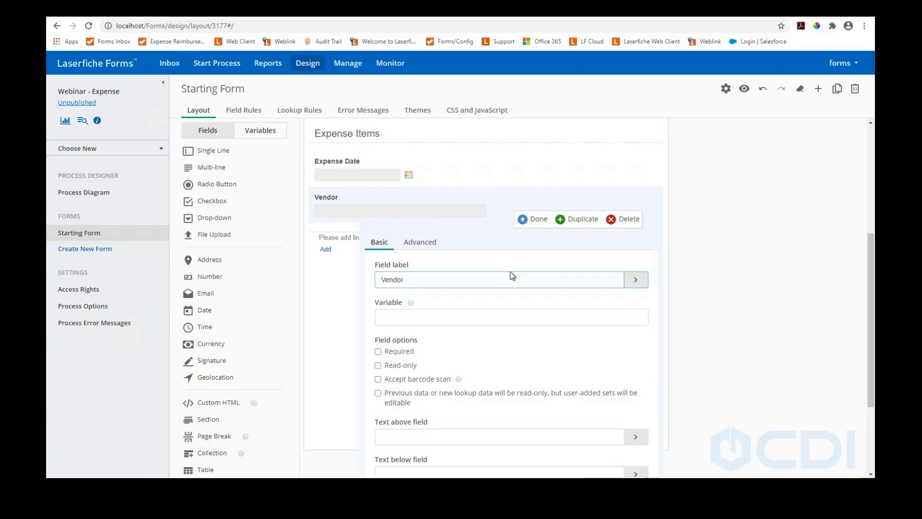
{"action": "scroll", "coordinate": [510, 273], "scroll_direction": "down", "scroll_amount": 1}
{"action": "left_click", "coordinate": [533, 170]}
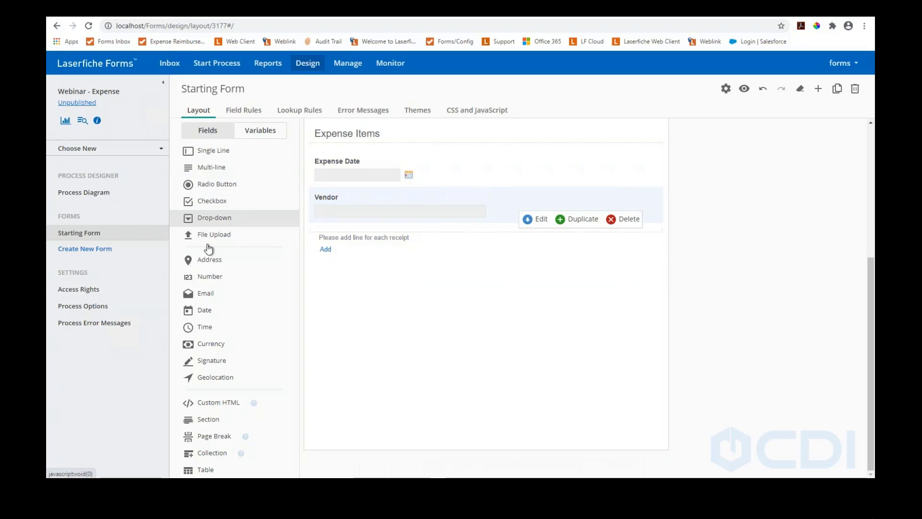
Add a currency field labeled Amount below Vendor
{"action": "left_click_drag", "start_coordinate": [208, 346], "coordinate": [348, 226]}
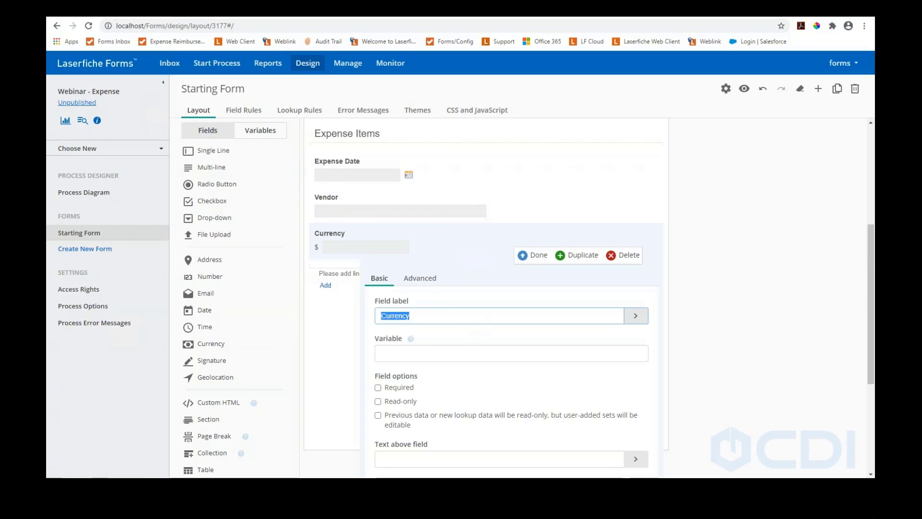
{"action": "type", "text": "Cost"}
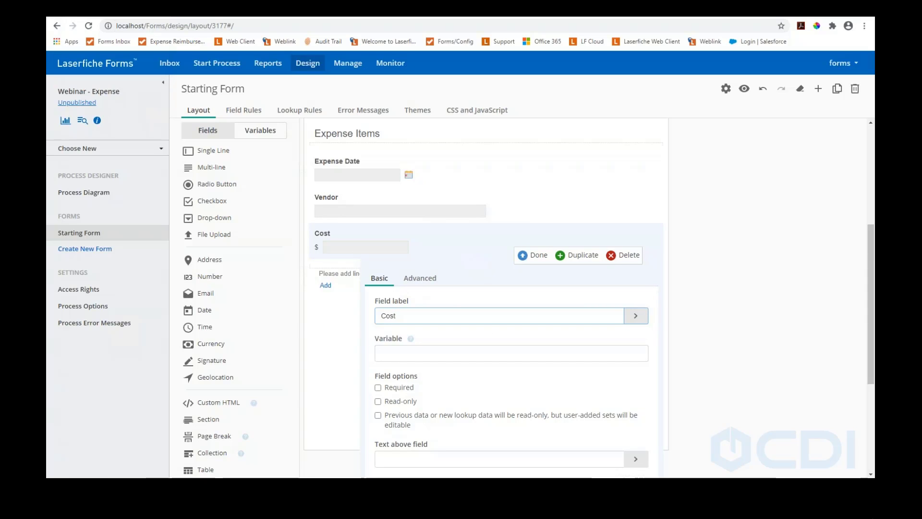
{"action": "key", "text": "BackSpace"}
{"action": "key", "text": "BackSpace"}
{"action": "key", "text": "BackSpace"}
{"action": "type", "text": "Amoun"}
{"action": "left_click", "coordinate": [542, 256]}
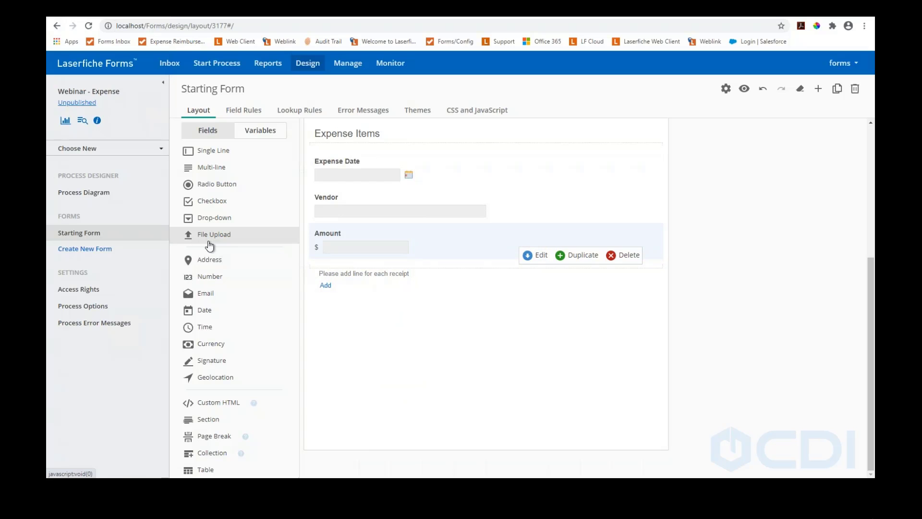
Add a 'Receipt Attachment' file upload field below Amount and preview the form
{"action": "left_click_drag", "start_coordinate": [204, 240], "coordinate": [336, 268]}
{"action": "type", "text": "Attachment"}
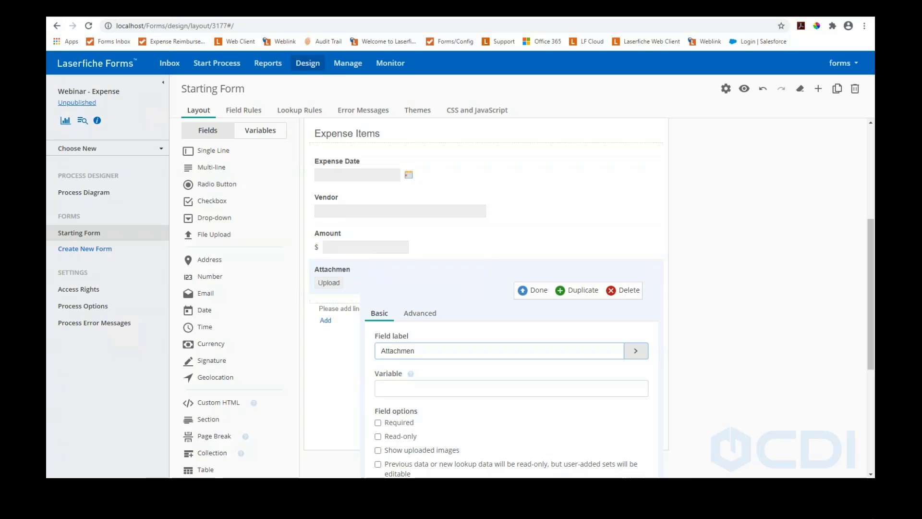
{"action": "key", "text": "BackSpace"}
{"action": "key", "text": "BackSpace"}
{"action": "key", "text": "BackSpace"}
{"action": "key", "text": "BackSpace"}
{"action": "key", "text": "BackSpace"}
{"action": "key", "text": "BackSpace"}
{"action": "key", "text": "BackSpace"}
{"action": "key", "text": "BackSpace"}
{"action": "key", "text": "BackSpace"}
{"action": "type", "text": "Receipt Attachment"}
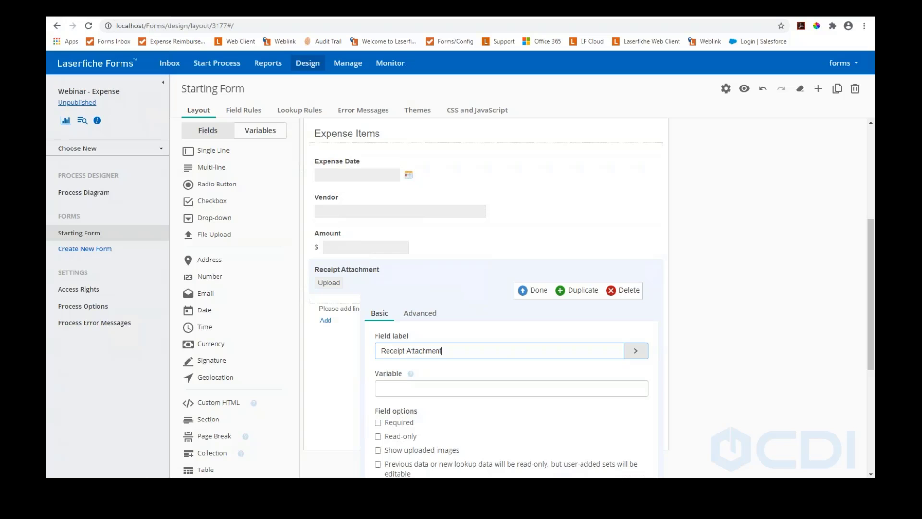
{"action": "left_click", "coordinate": [522, 290]}
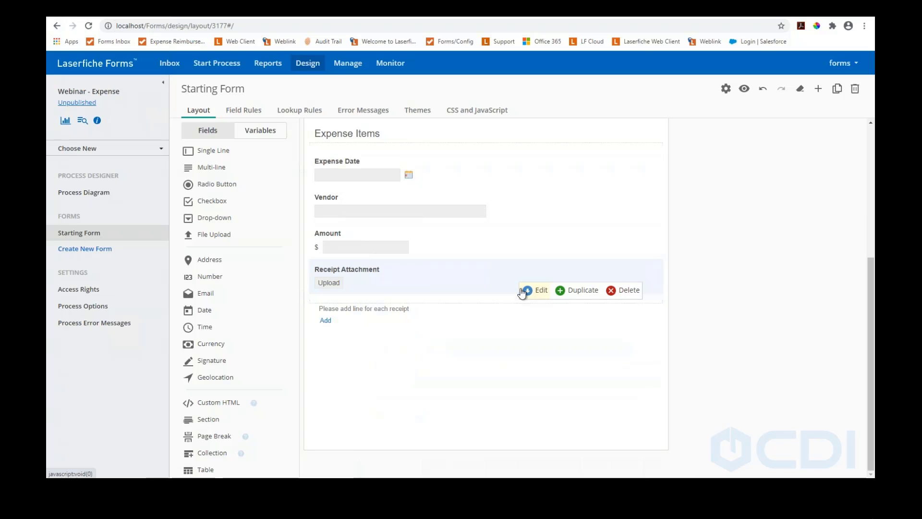
{"action": "left_click", "coordinate": [744, 90]}
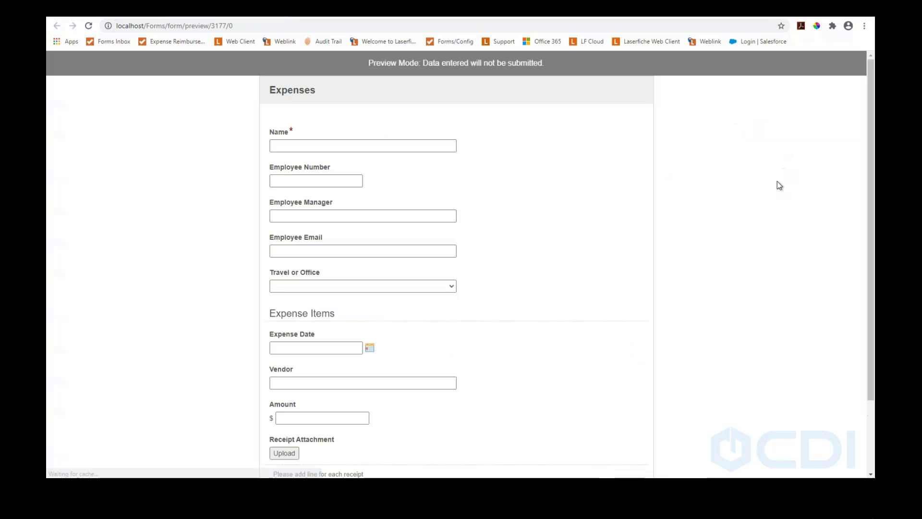
In the preview, enter Expense Date 10/15/2020 and Amount 123
{"action": "left_click", "coordinate": [311, 148]}
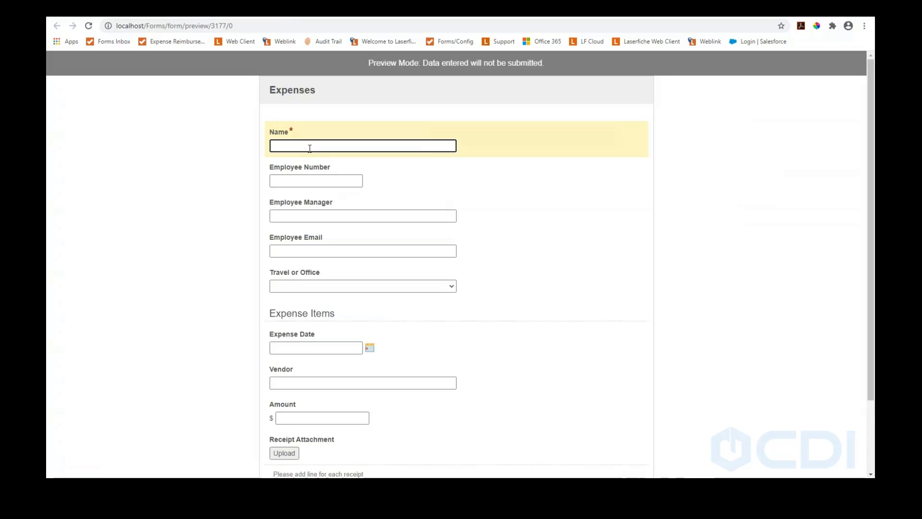
{"action": "scroll", "coordinate": [307, 139], "scroll_direction": "down", "scroll_amount": 1}
{"action": "key", "text": "Tab"}
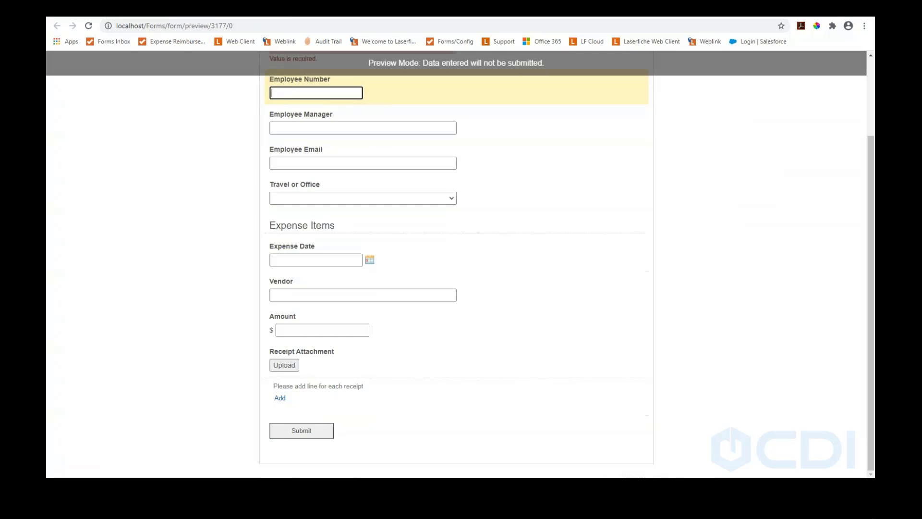
{"action": "left_click", "coordinate": [298, 259]}
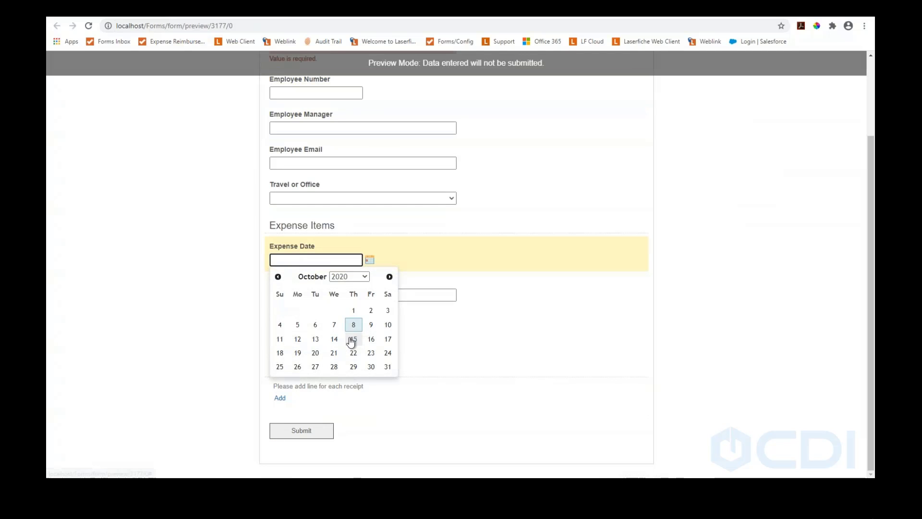
{"action": "left_click", "coordinate": [353, 339]}
{"action": "left_click", "coordinate": [325, 294]}
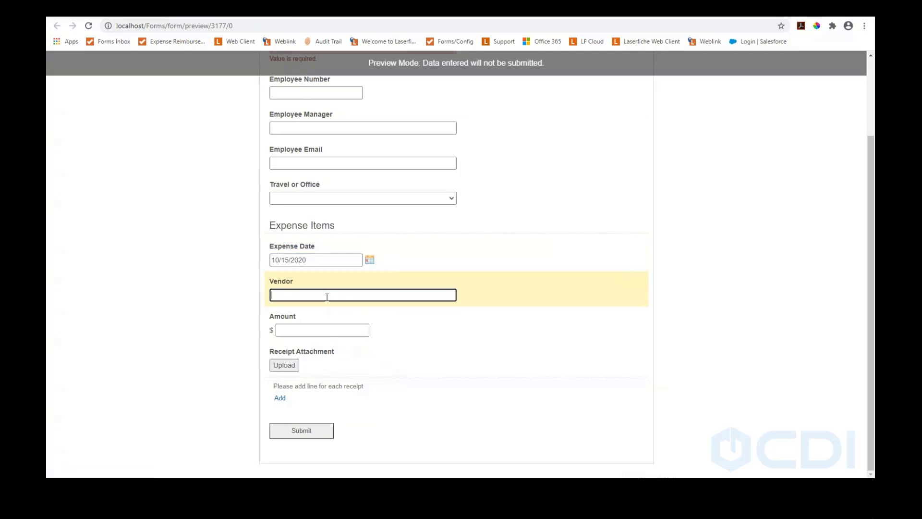
{"action": "left_click", "coordinate": [317, 334]}
{"action": "type", "text": "123"}
{"action": "left_click", "coordinate": [445, 388]}
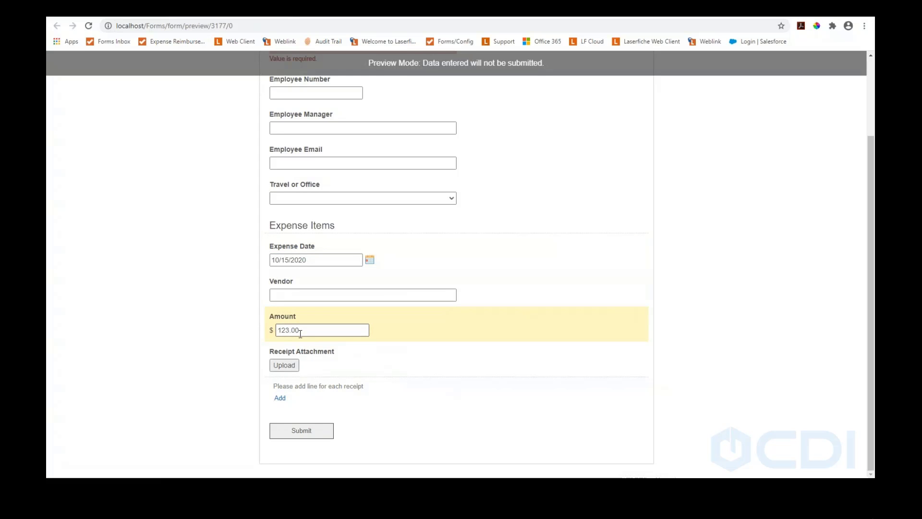
Try the receipt upload and Submit, then return to the form designer
{"action": "left_click", "coordinate": [295, 366]}
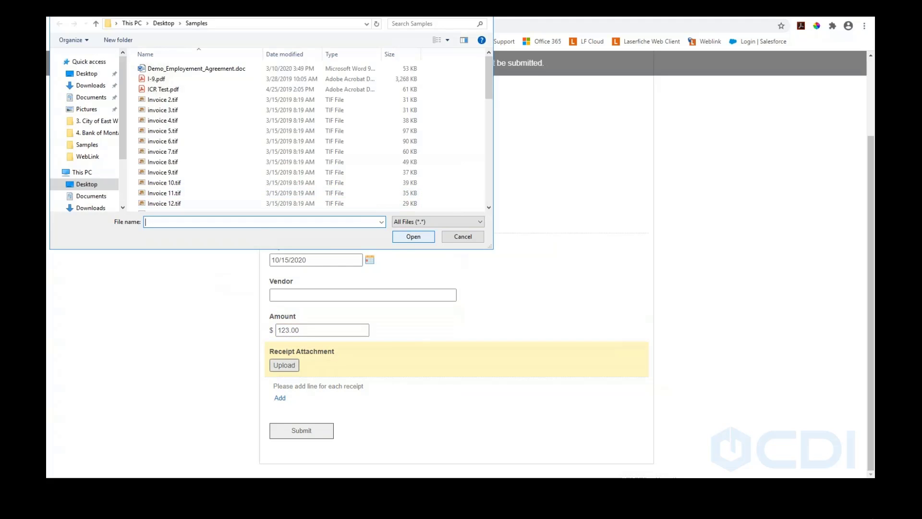
{"action": "left_click", "coordinate": [462, 241]}
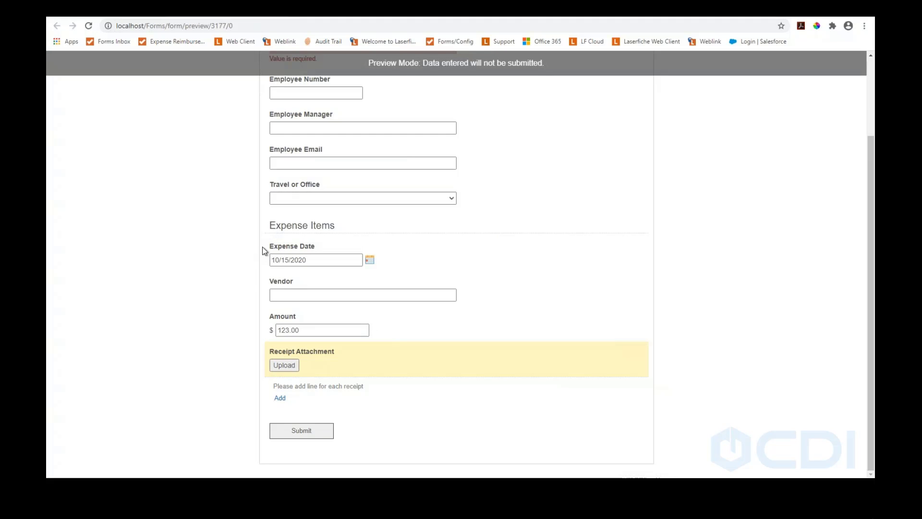
{"action": "left_click", "coordinate": [277, 431]}
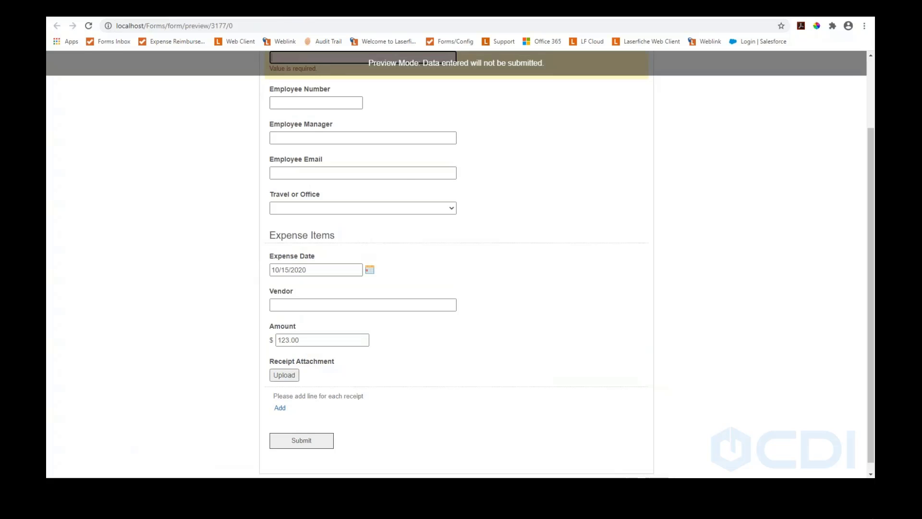
{"action": "left_click", "coordinate": [276, 11]}
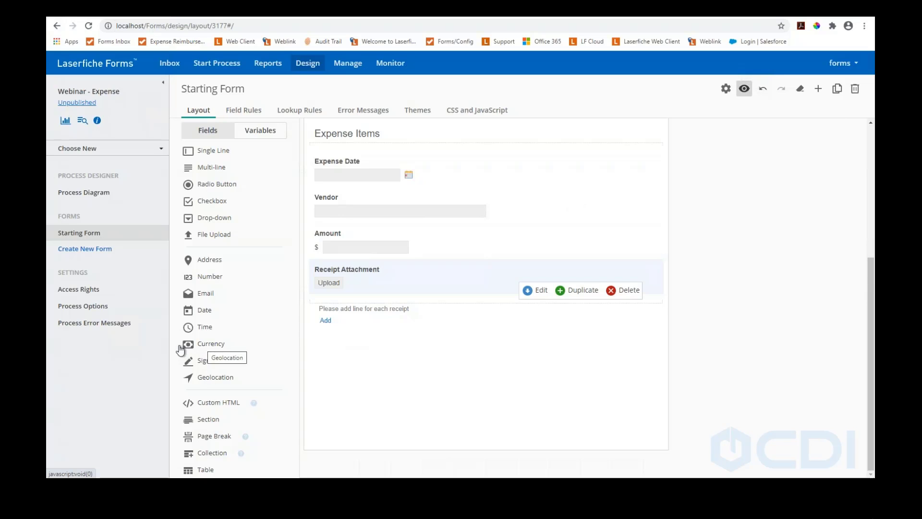
Add a currency field below Expense Items and delete the stray duplicate currency fields
{"action": "scroll", "coordinate": [367, 357], "scroll_direction": "up", "scroll_amount": 5}
{"action": "left_click_drag", "start_coordinate": [368, 357], "coordinate": [374, 325]}
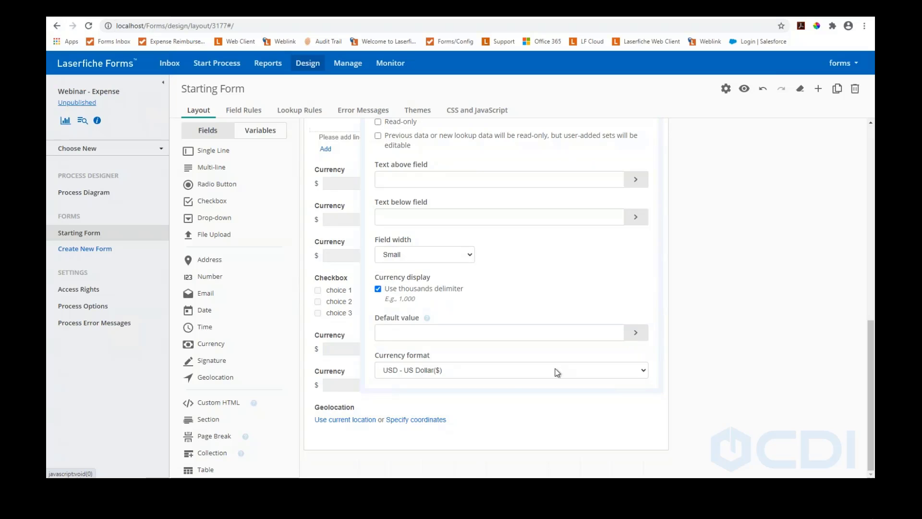
{"action": "scroll", "coordinate": [502, 243], "scroll_direction": "up", "scroll_amount": 2}
{"action": "scroll", "coordinate": [485, 312], "scroll_direction": "down", "scroll_amount": 2}
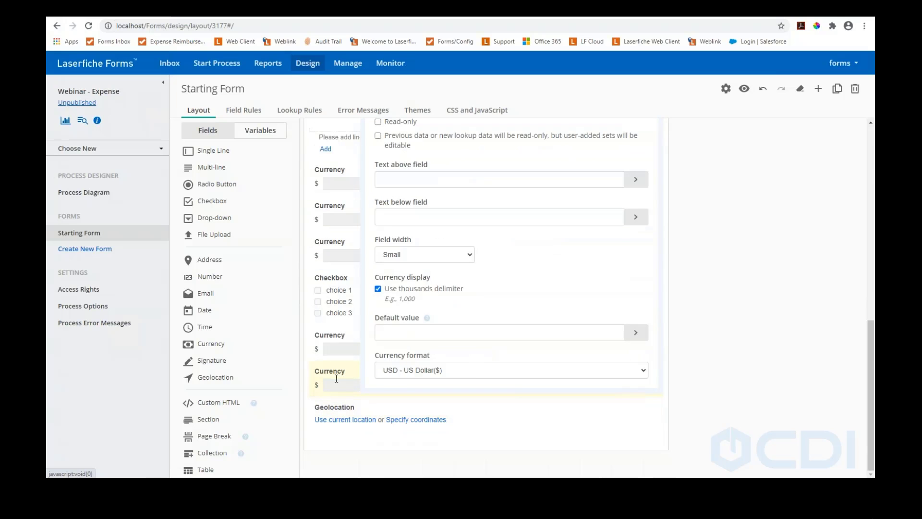
{"action": "left_click", "coordinate": [330, 376]}
{"action": "left_click", "coordinate": [617, 395]}
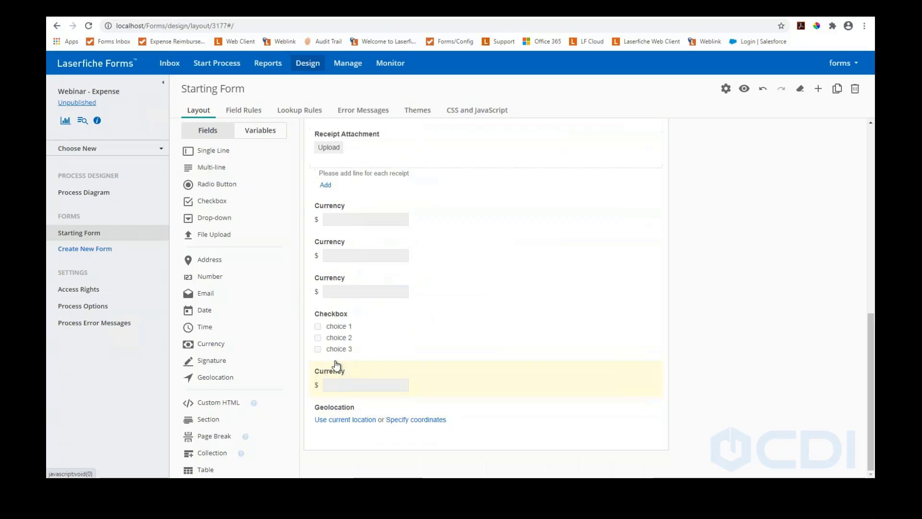
{"action": "left_click", "coordinate": [330, 373]}
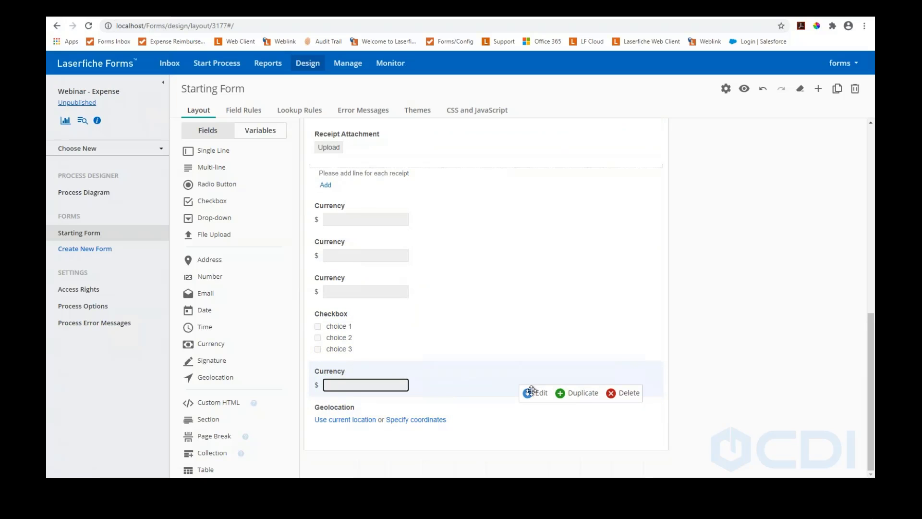
{"action": "left_click", "coordinate": [619, 395]}
Delete the remaining stray currency and checkbox fields, leaving one Currency field
{"action": "left_click", "coordinate": [325, 352]}
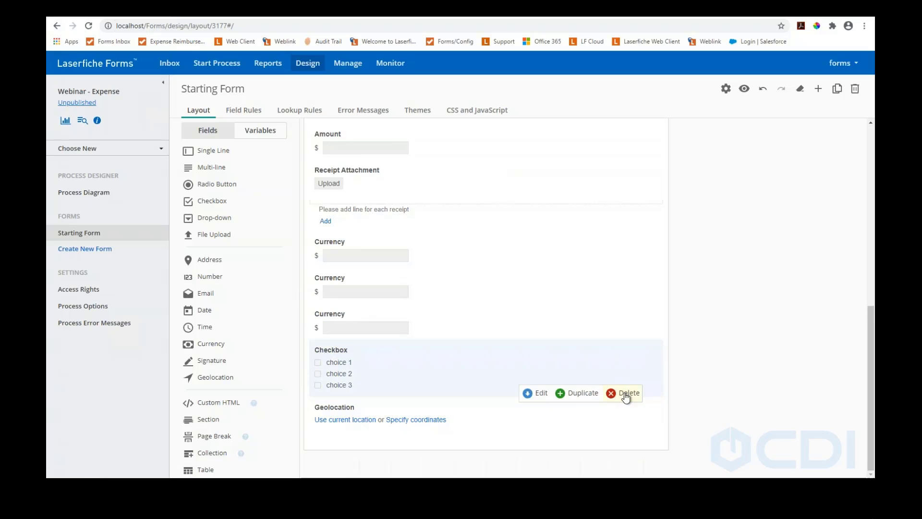
{"action": "left_click", "coordinate": [332, 316]}
{"action": "left_click", "coordinate": [620, 336]}
{"action": "left_click", "coordinate": [331, 352]}
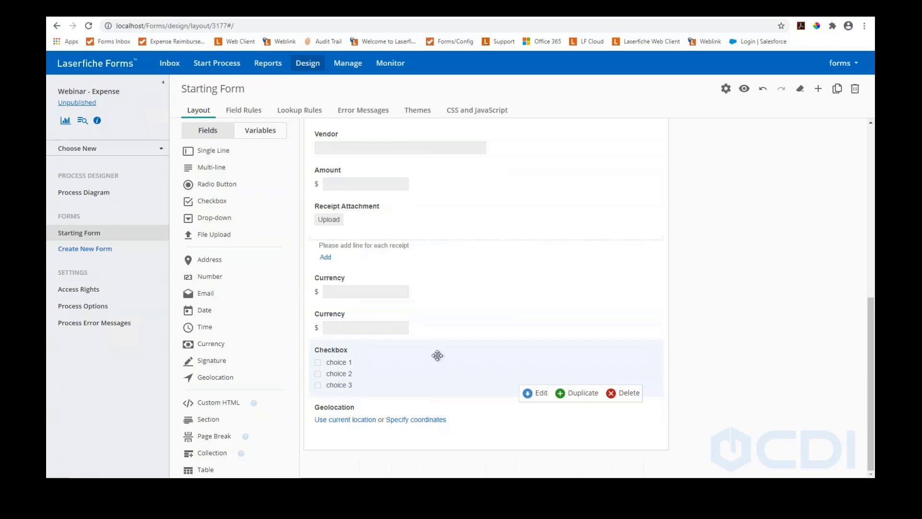
{"action": "left_click", "coordinate": [628, 393]}
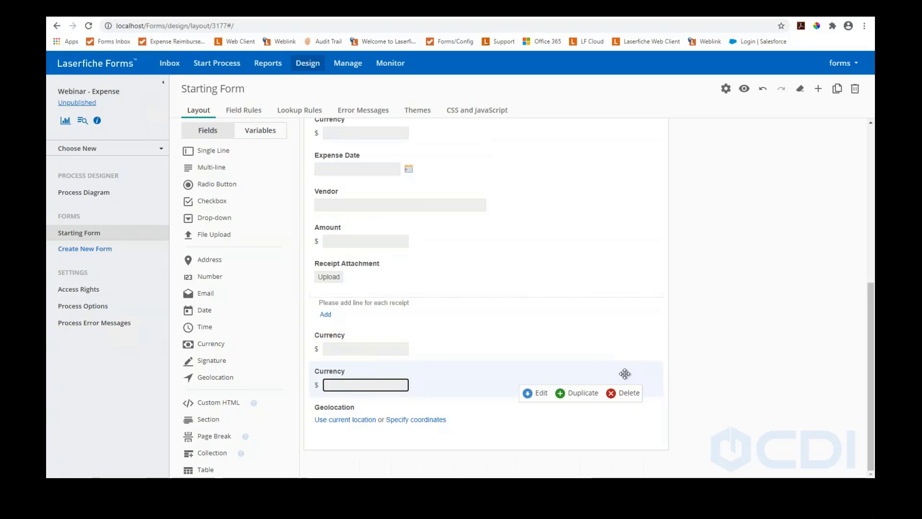
{"action": "left_click", "coordinate": [627, 390]}
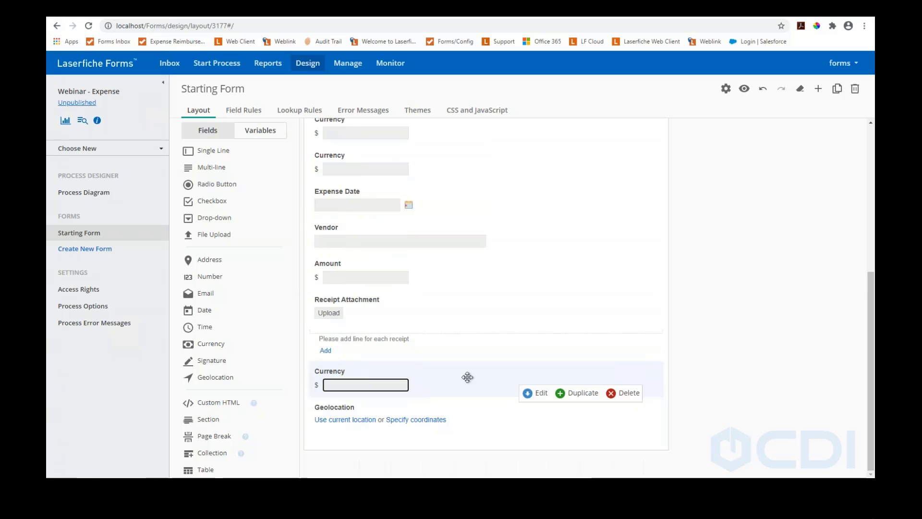
Label the remaining Currency field 'Total'
{"action": "left_click", "coordinate": [532, 394]}
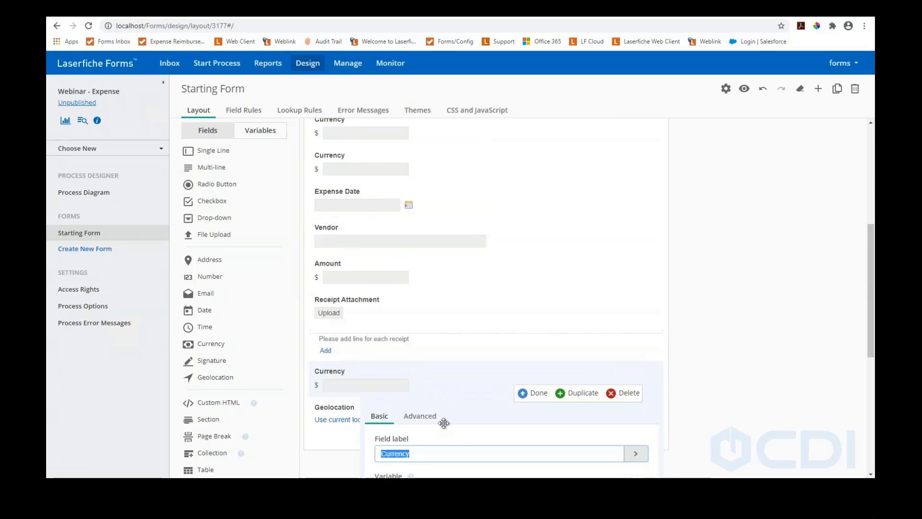
{"action": "type", "text": "Total"}
{"action": "scroll", "coordinate": [459, 384], "scroll_direction": "down", "scroll_amount": 4}
{"action": "scroll", "coordinate": [503, 245], "scroll_direction": "down", "scroll_amount": 1}
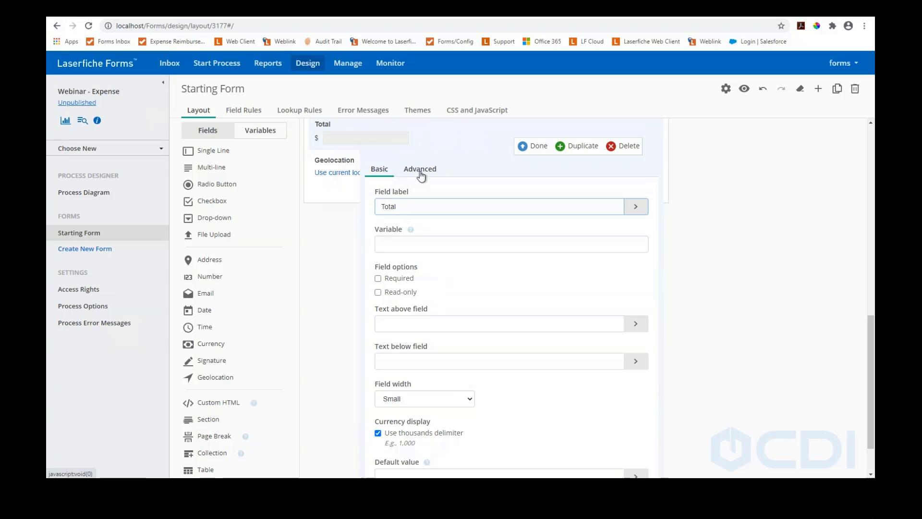
Show the Total field's Advanced settings and place the cursor in the CSS class box
{"action": "scroll", "coordinate": [400, 212], "scroll_direction": "down", "scroll_amount": 1}
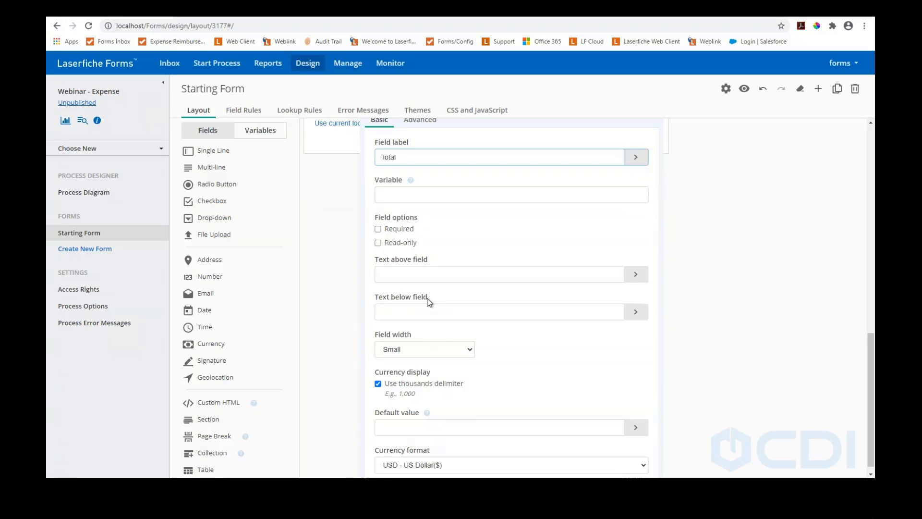
{"action": "scroll", "coordinate": [416, 281], "scroll_direction": "up", "scroll_amount": 4}
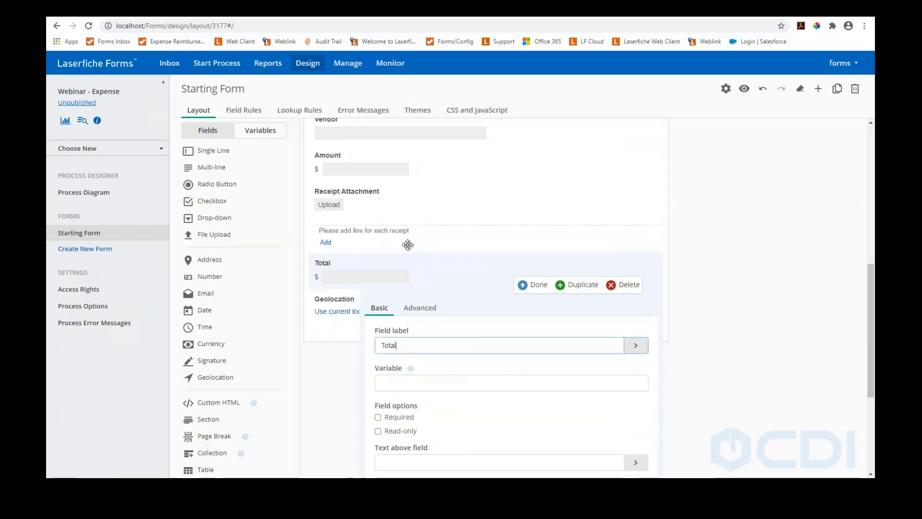
{"action": "left_click", "coordinate": [416, 307]}
{"action": "scroll", "coordinate": [438, 332], "scroll_direction": "down", "scroll_amount": 1}
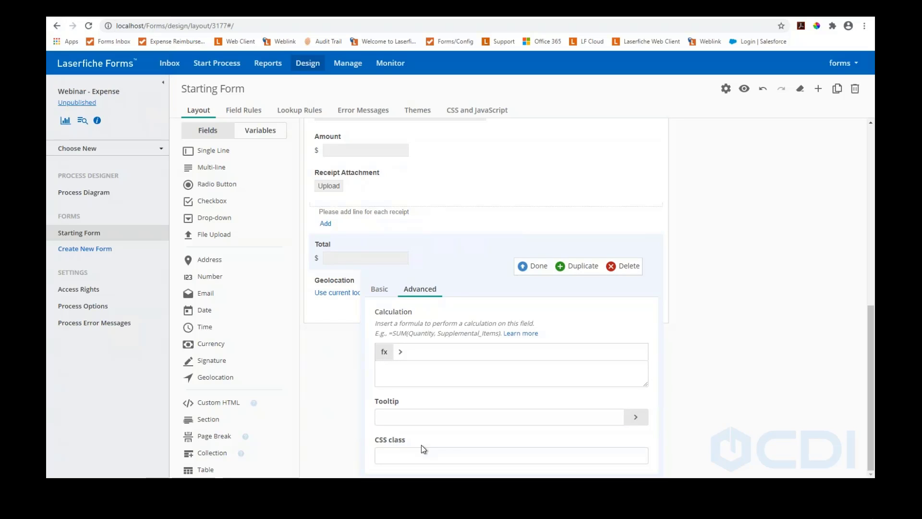
{"action": "left_click", "coordinate": [396, 456]}
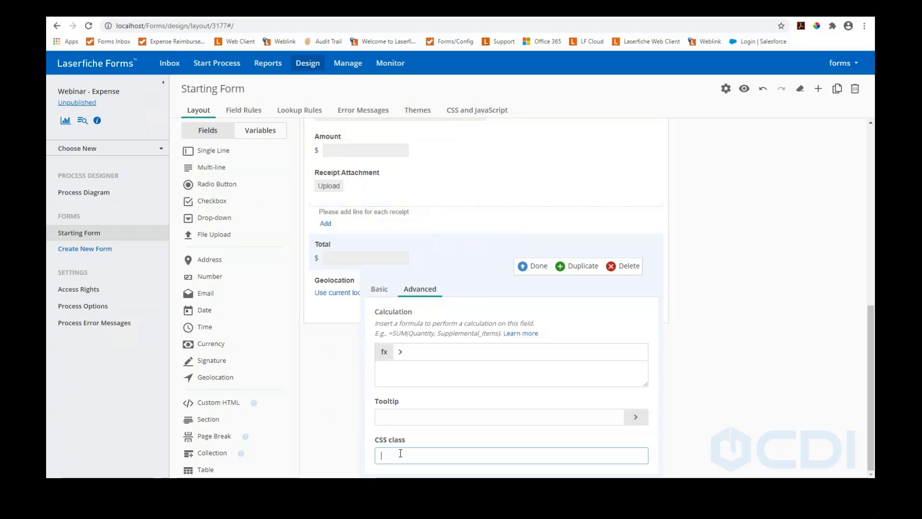
Set the Total field's tooltip to 'This field is the total of all the costs.'
{"action": "left_click", "coordinate": [398, 418]}
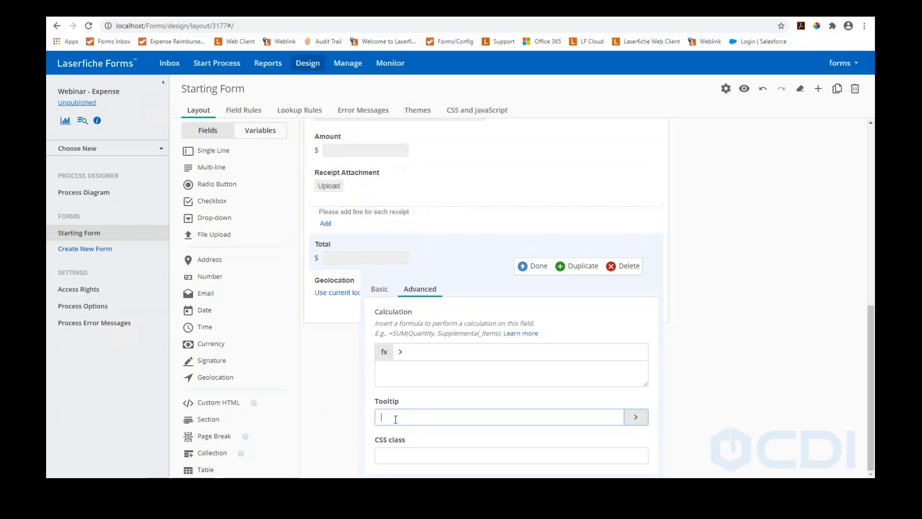
{"action": "type", "text": "THis field is the total of all the costs."}
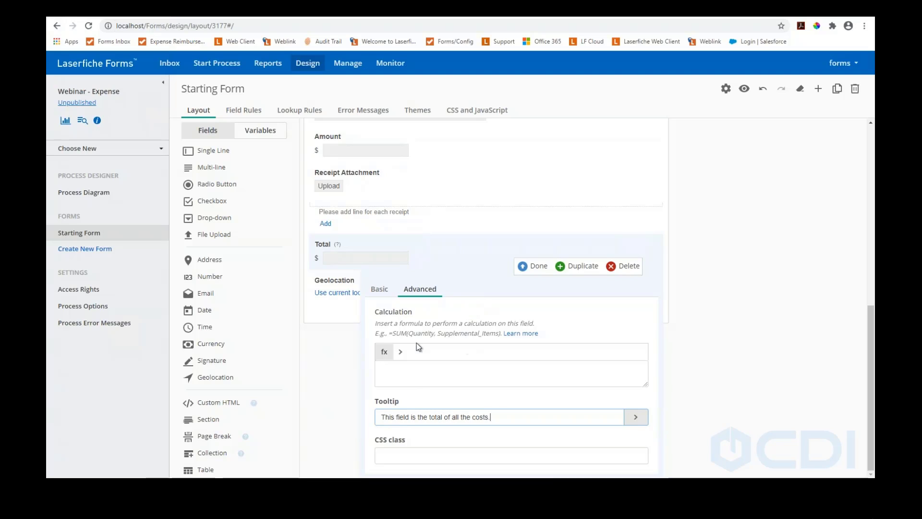
{"action": "left_click", "coordinate": [385, 352]}
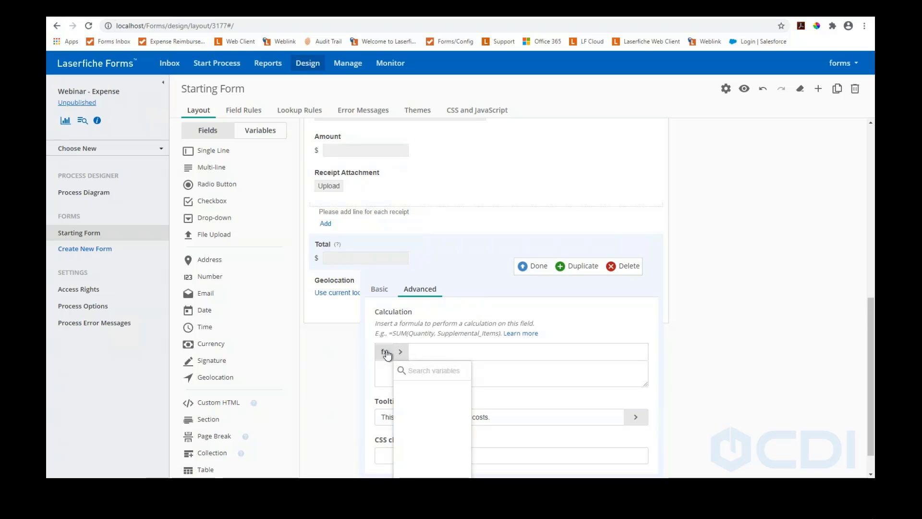
Insert SUM() from the function list as the Total field's calculation
{"action": "scroll", "coordinate": [417, 419], "scroll_direction": "down", "scroll_amount": 1}
{"action": "scroll", "coordinate": [417, 418], "scroll_direction": "down", "scroll_amount": 1}
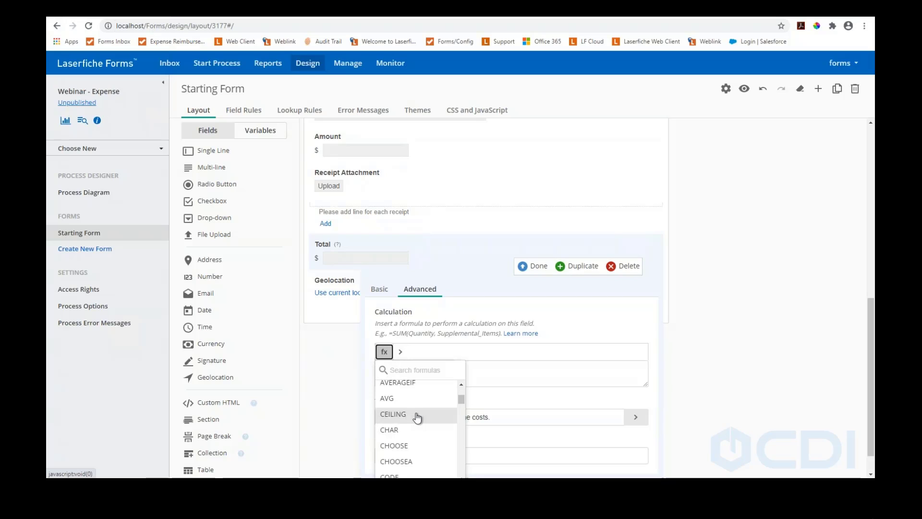
{"action": "scroll", "coordinate": [417, 419], "scroll_direction": "down", "scroll_amount": 2}
{"action": "scroll", "coordinate": [417, 418], "scroll_direction": "down", "scroll_amount": 3}
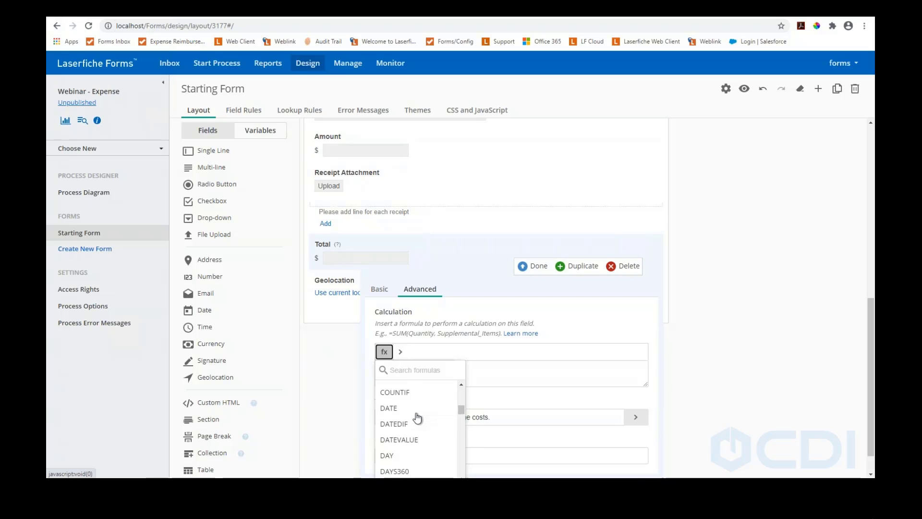
{"action": "scroll", "coordinate": [417, 419], "scroll_direction": "down", "scroll_amount": 7}
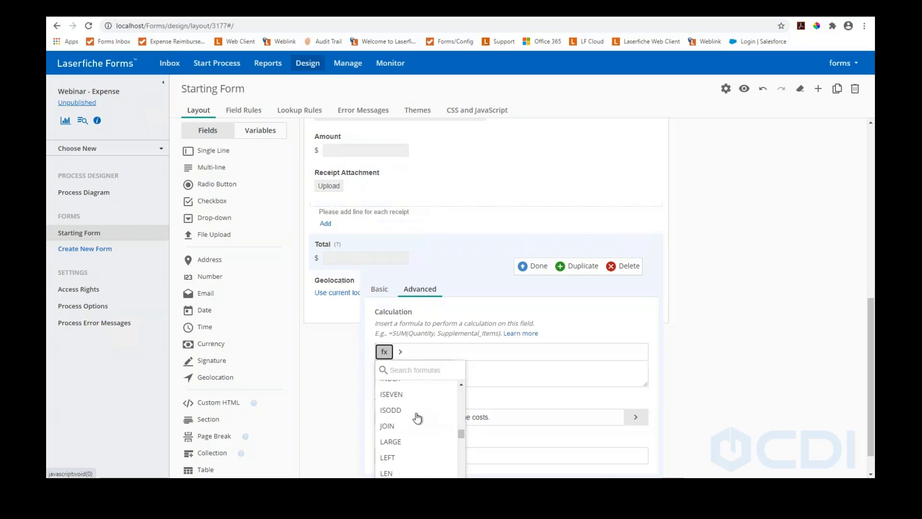
{"action": "scroll", "coordinate": [417, 418], "scroll_direction": "down", "scroll_amount": 8}
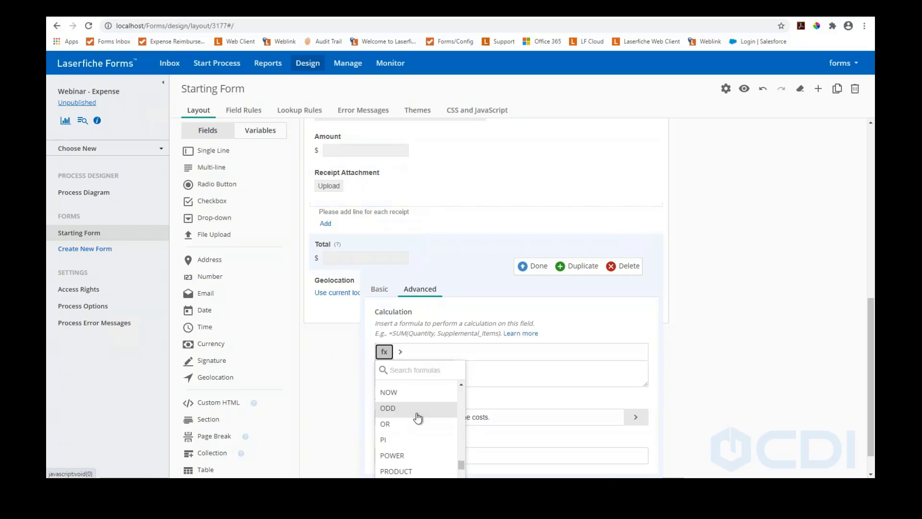
{"action": "scroll", "coordinate": [419, 418], "scroll_direction": "down", "scroll_amount": 3}
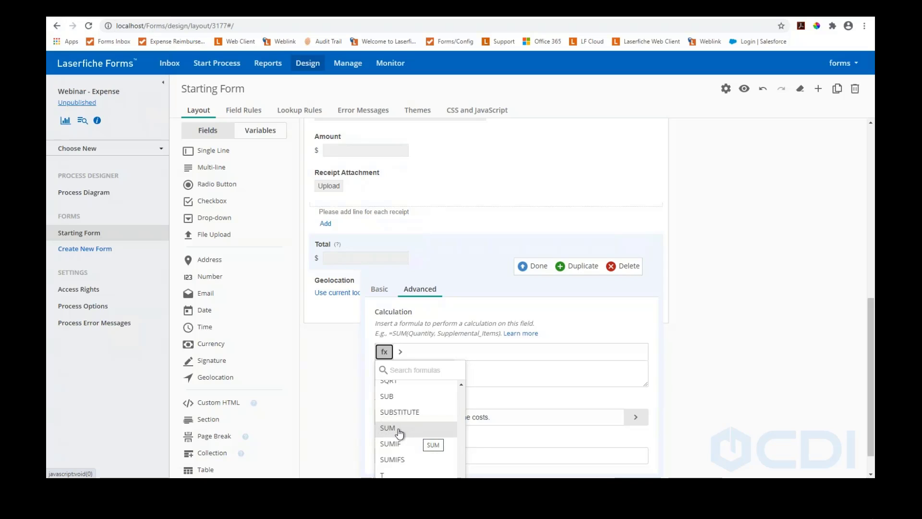
{"action": "left_click", "coordinate": [396, 428]}
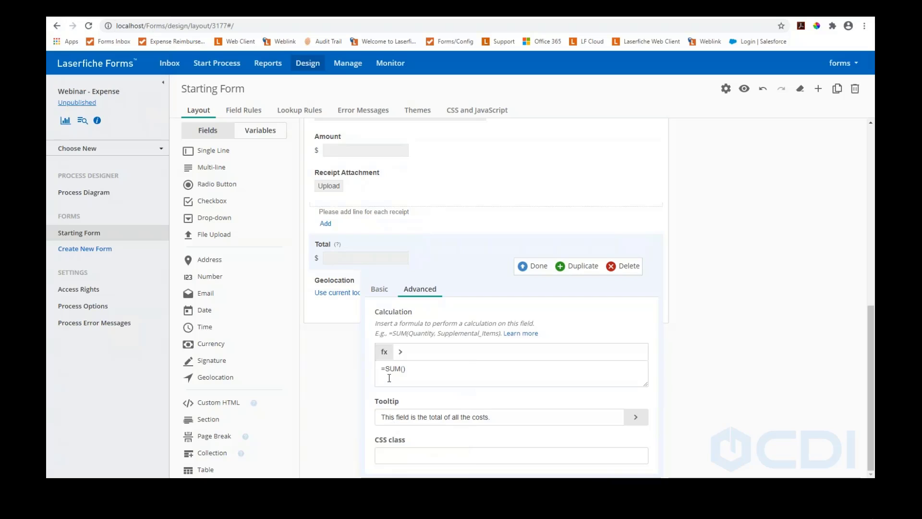
{"action": "left_click", "coordinate": [403, 370]}
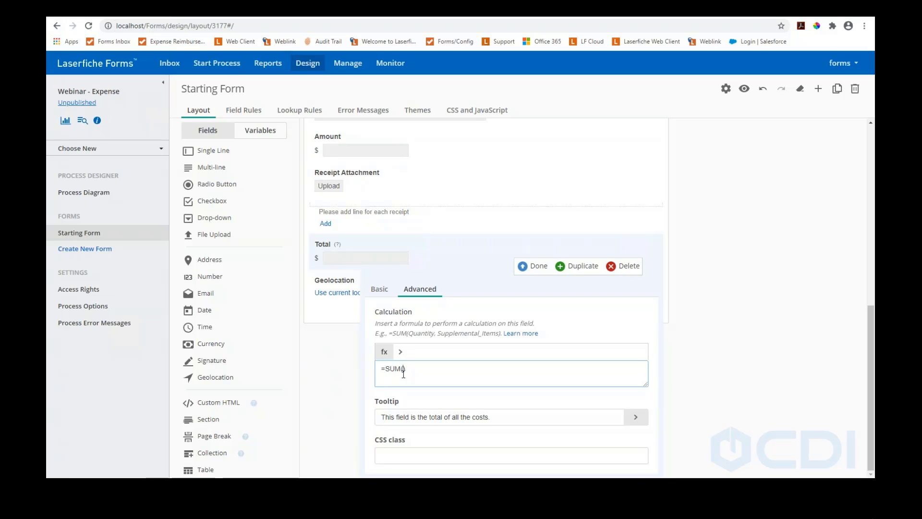
Check the empty variables list for the SUM formula, then close the Total field's settings
{"action": "scroll", "coordinate": [405, 250], "scroll_direction": "up", "scroll_amount": 2}
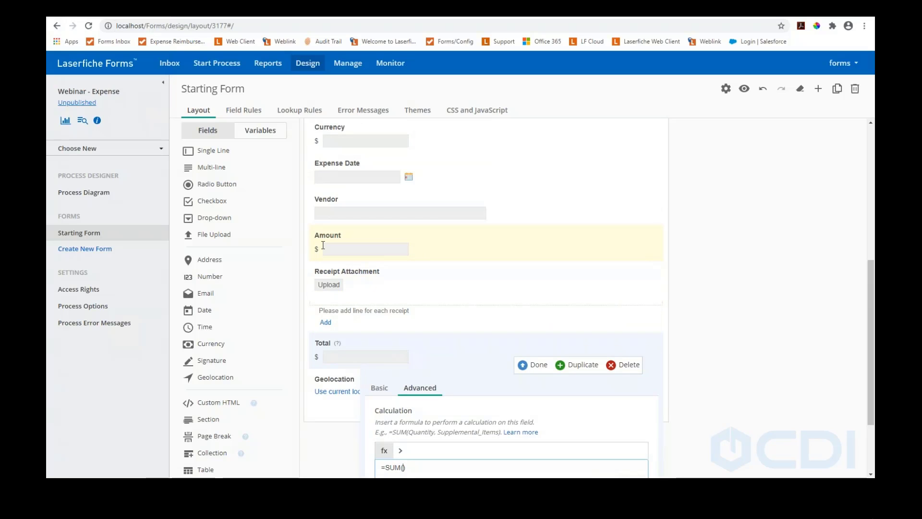
{"action": "scroll", "coordinate": [341, 270], "scroll_direction": "down", "scroll_amount": 2}
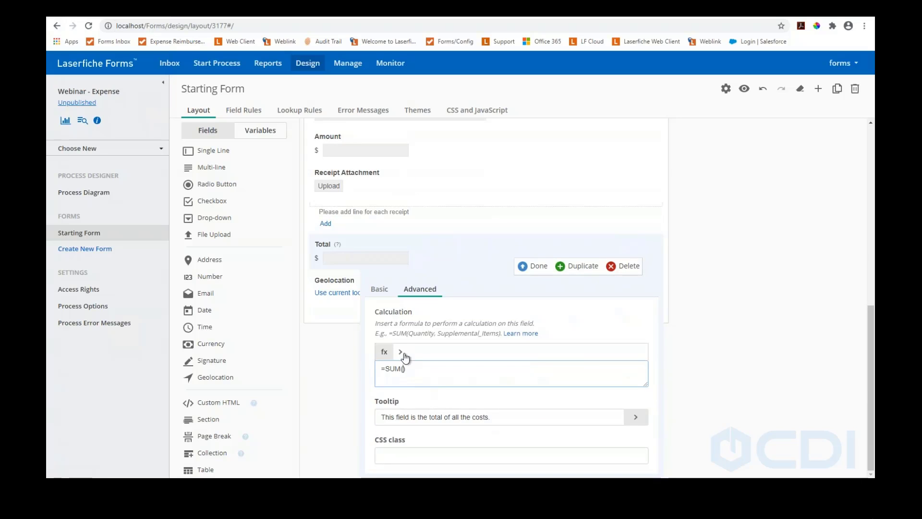
{"action": "left_click", "coordinate": [401, 353]}
{"action": "scroll", "coordinate": [400, 365], "scroll_direction": "down", "scroll_amount": 1}
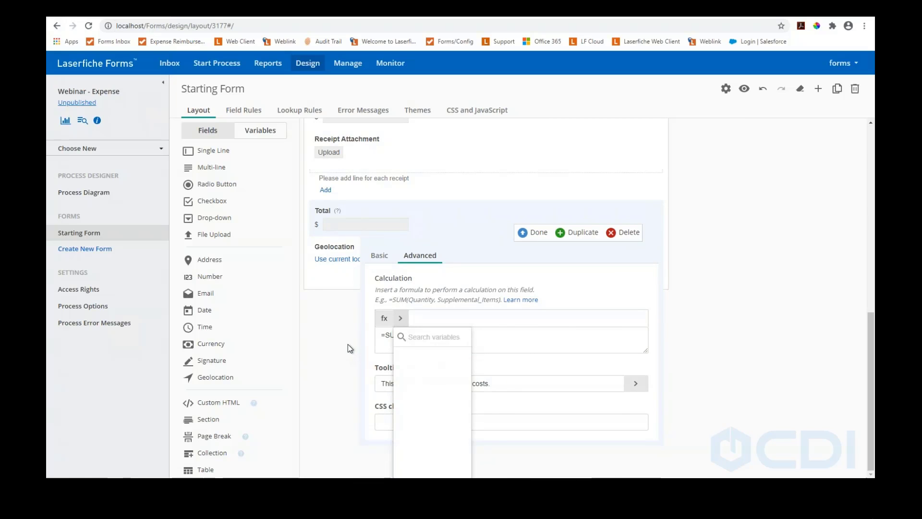
{"action": "left_click", "coordinate": [348, 344]}
{"action": "left_click", "coordinate": [405, 369]}
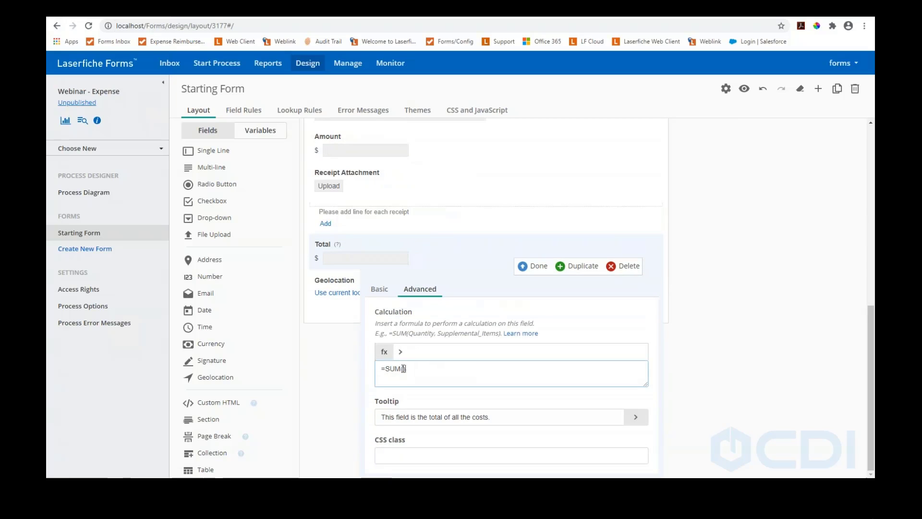
{"action": "left_click", "coordinate": [400, 351]}
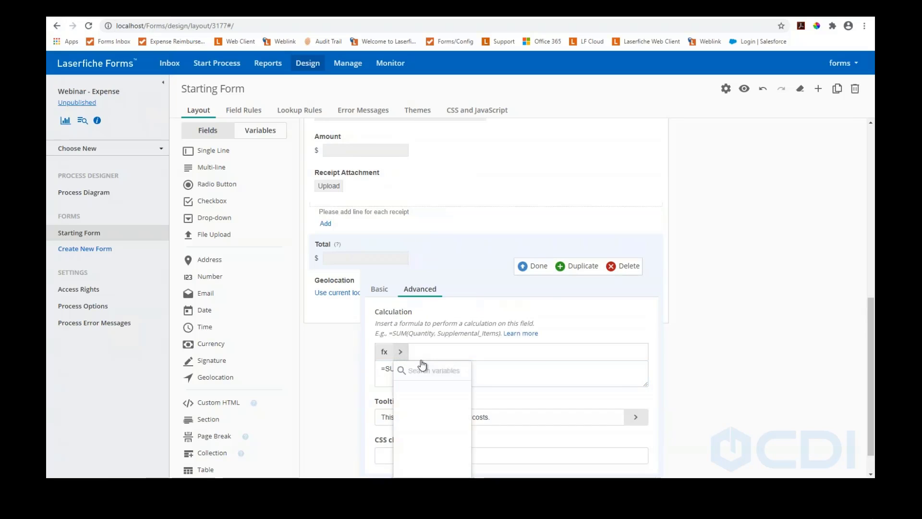
{"action": "scroll", "coordinate": [435, 380], "scroll_direction": "down", "scroll_amount": 1}
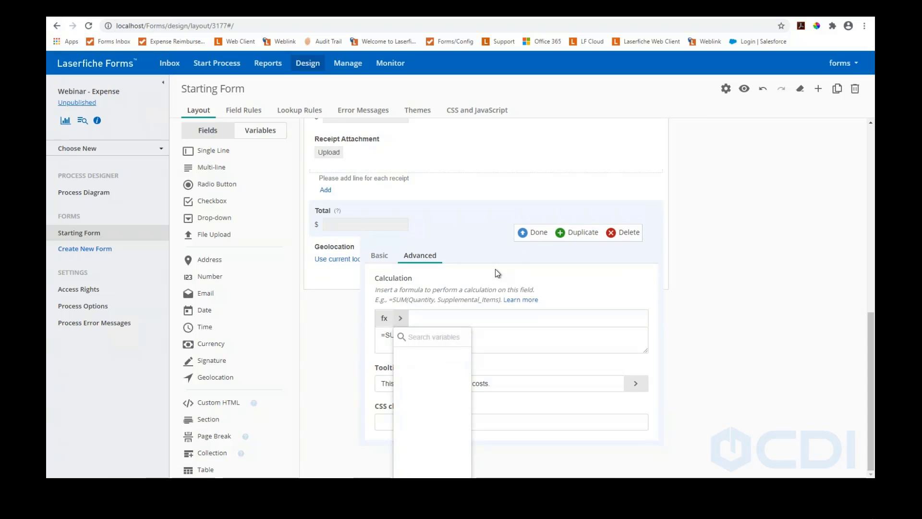
{"action": "left_click", "coordinate": [526, 235]}
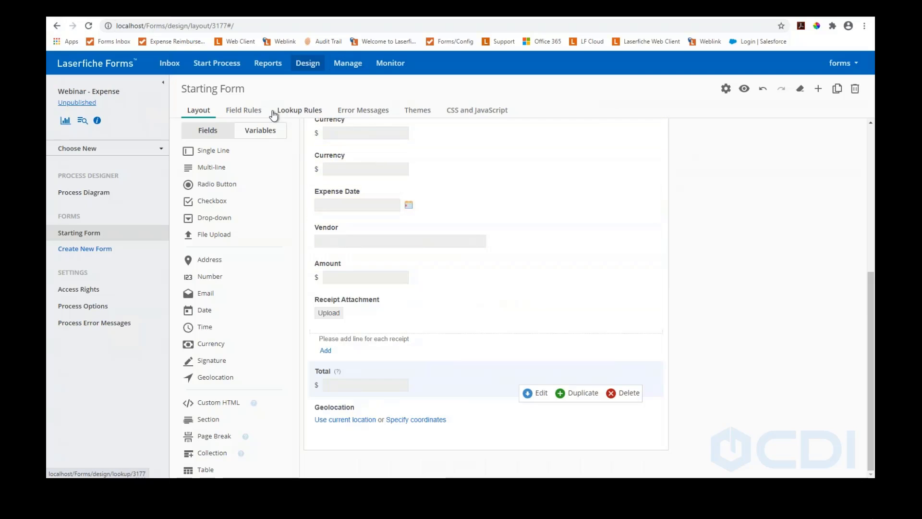
Apply the Red and Blue theme to the form
{"action": "left_click", "coordinate": [413, 112]}
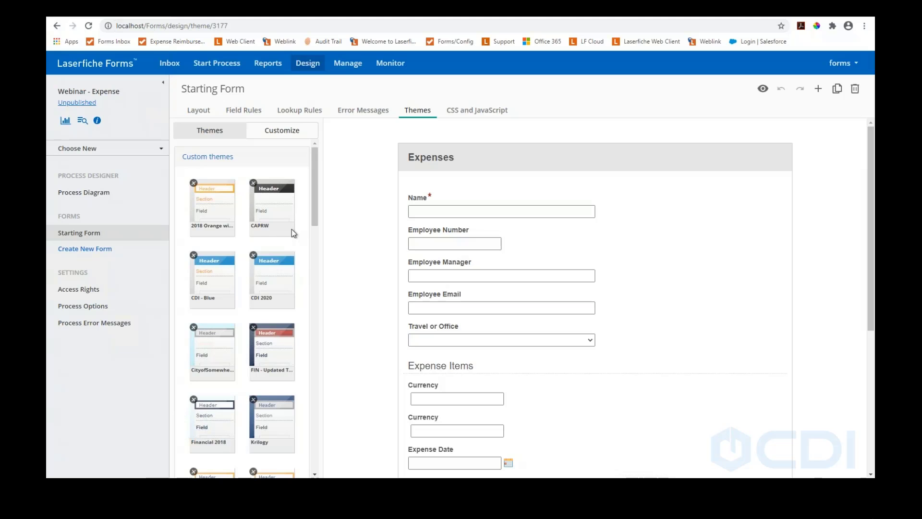
{"action": "scroll", "coordinate": [276, 282], "scroll_direction": "down", "scroll_amount": 10}
{"action": "scroll", "coordinate": [263, 345], "scroll_direction": "down", "scroll_amount": 5}
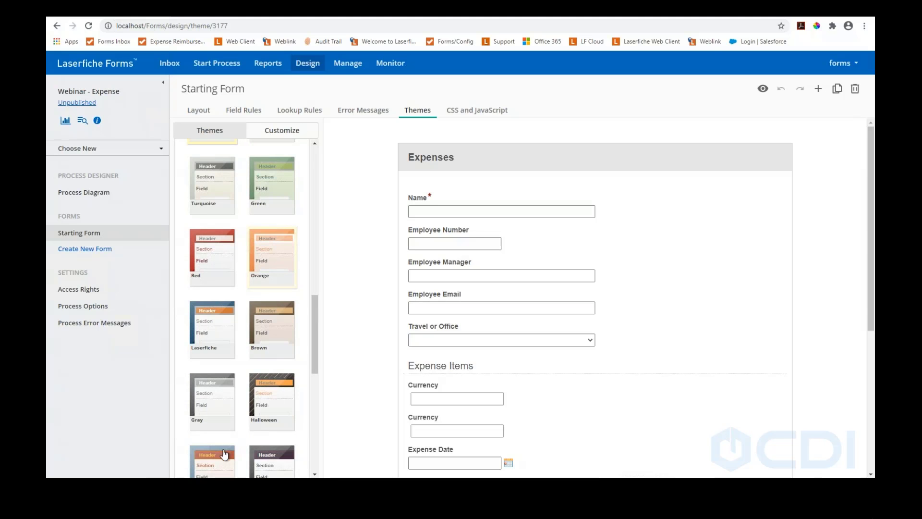
{"action": "scroll", "coordinate": [218, 413], "scroll_direction": "down", "scroll_amount": 6}
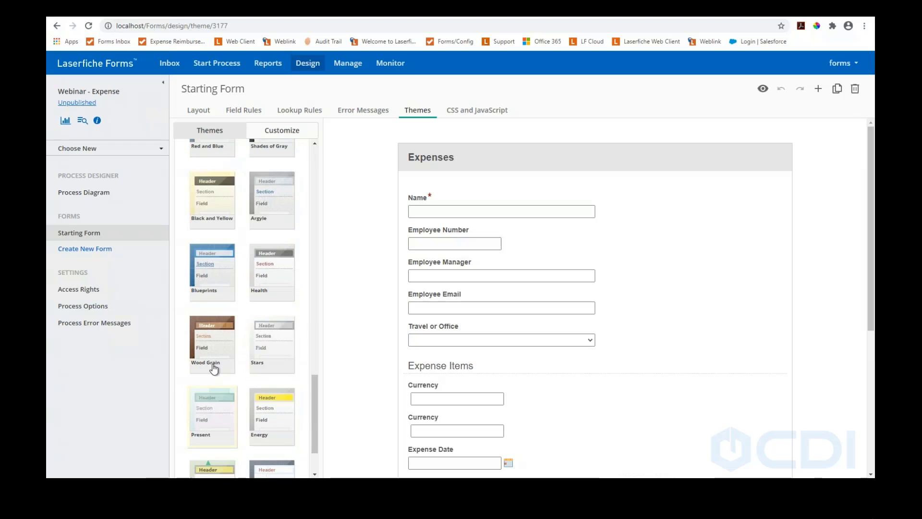
{"action": "scroll", "coordinate": [215, 395], "scroll_direction": "down", "scroll_amount": 2}
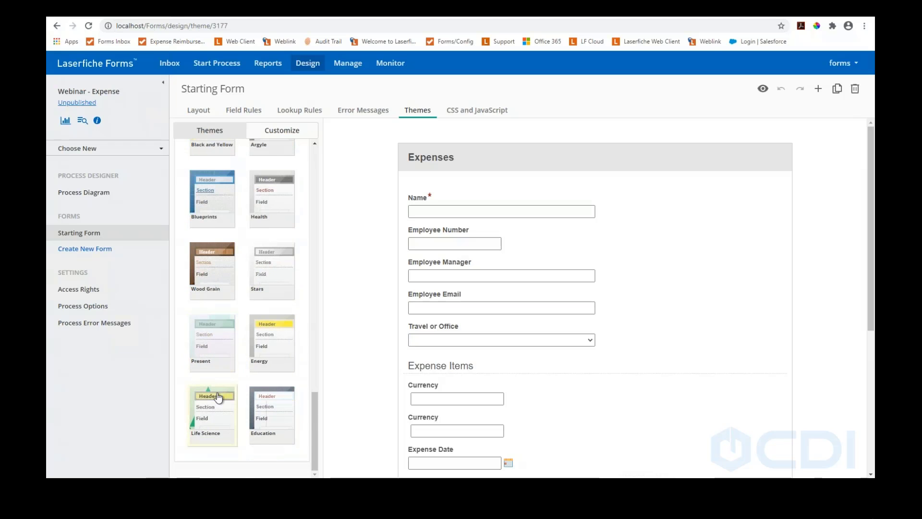
{"action": "scroll", "coordinate": [220, 327], "scroll_direction": "up", "scroll_amount": 5}
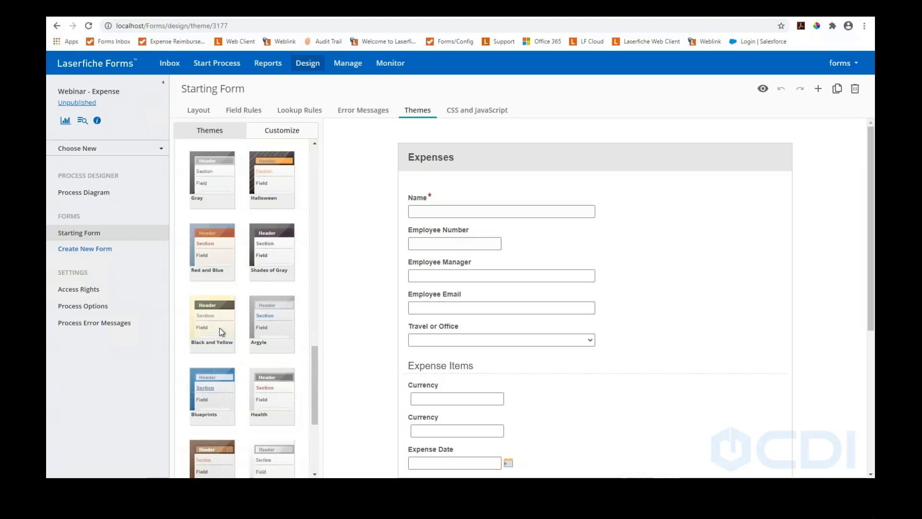
{"action": "scroll", "coordinate": [213, 299], "scroll_direction": "up", "scroll_amount": 2}
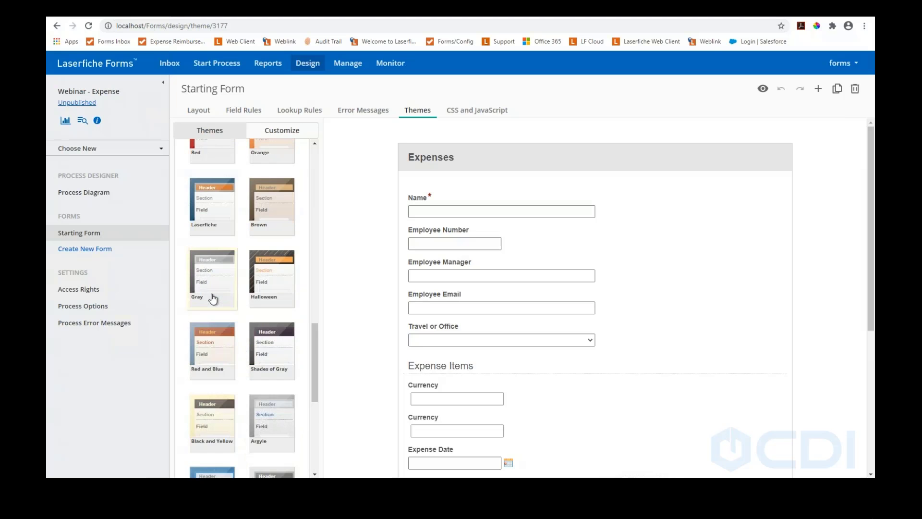
{"action": "left_click", "coordinate": [214, 339]}
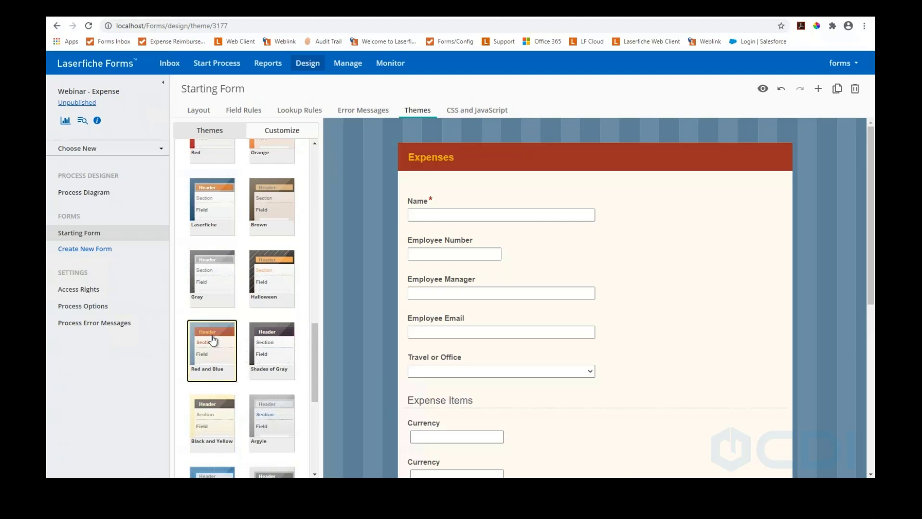
Switch the form to the custom CDI 2020 theme
{"action": "scroll", "coordinate": [659, 243], "scroll_direction": "down", "scroll_amount": 2}
{"action": "scroll", "coordinate": [659, 245], "scroll_direction": "up", "scroll_amount": 2}
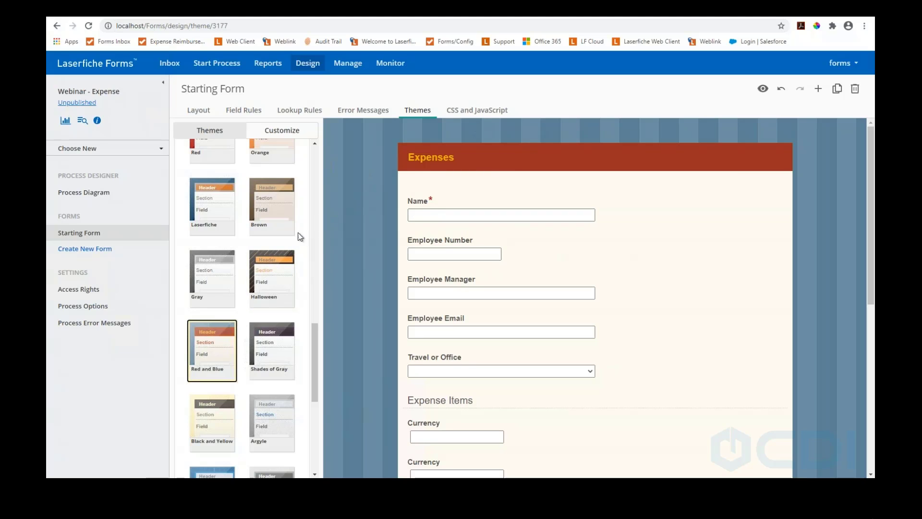
{"action": "scroll", "coordinate": [270, 241], "scroll_direction": "up", "scroll_amount": 1}
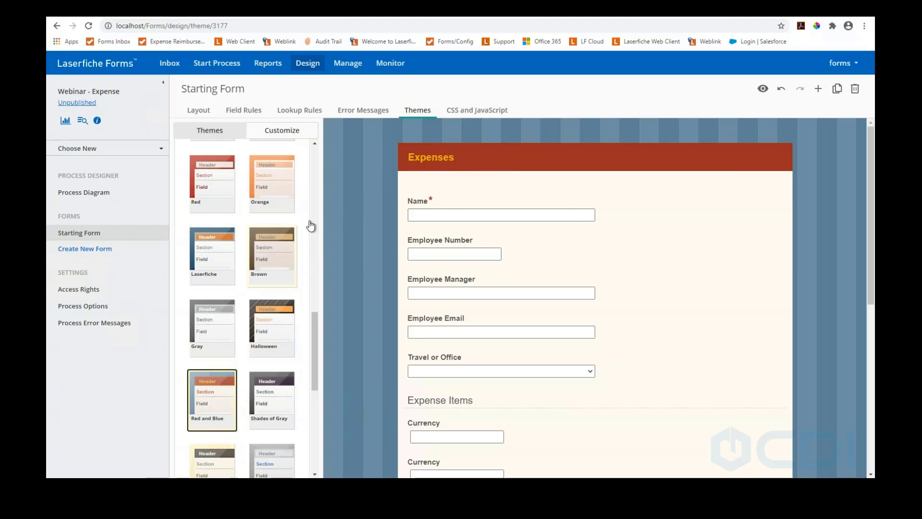
{"action": "scroll", "coordinate": [237, 186], "scroll_direction": "up", "scroll_amount": 2}
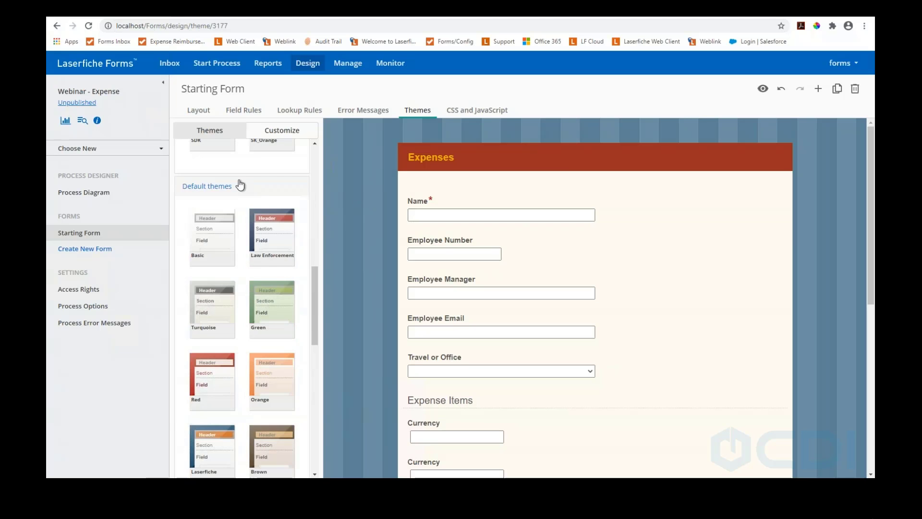
{"action": "scroll", "coordinate": [248, 188], "scroll_direction": "up", "scroll_amount": 5}
{"action": "scroll", "coordinate": [254, 192], "scroll_direction": "up", "scroll_amount": 2}
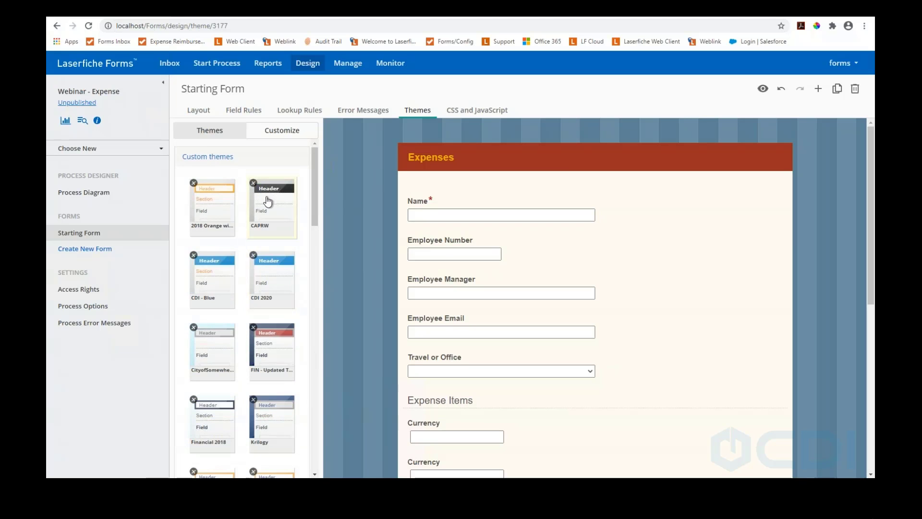
{"action": "left_click", "coordinate": [273, 274]}
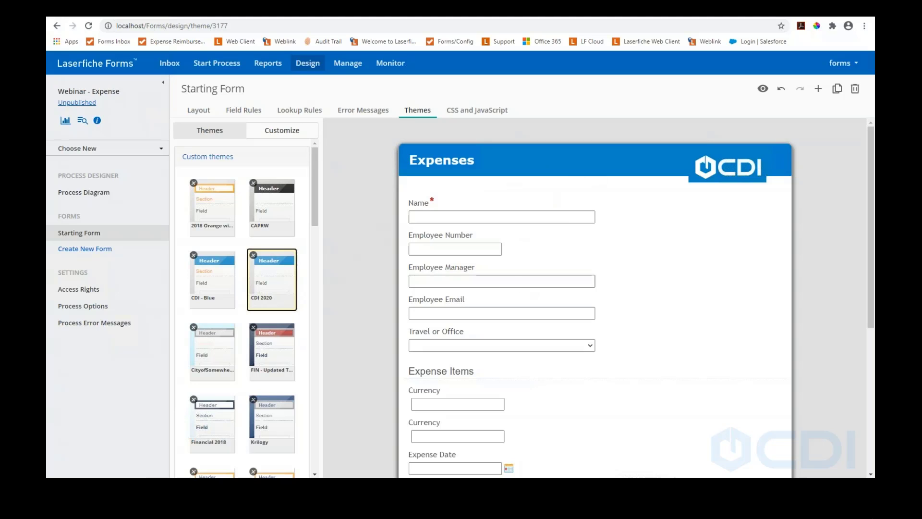
Customize the theme with a gray linen wallpaper and begin adding it to custom themes
{"action": "left_click", "coordinate": [265, 132]}
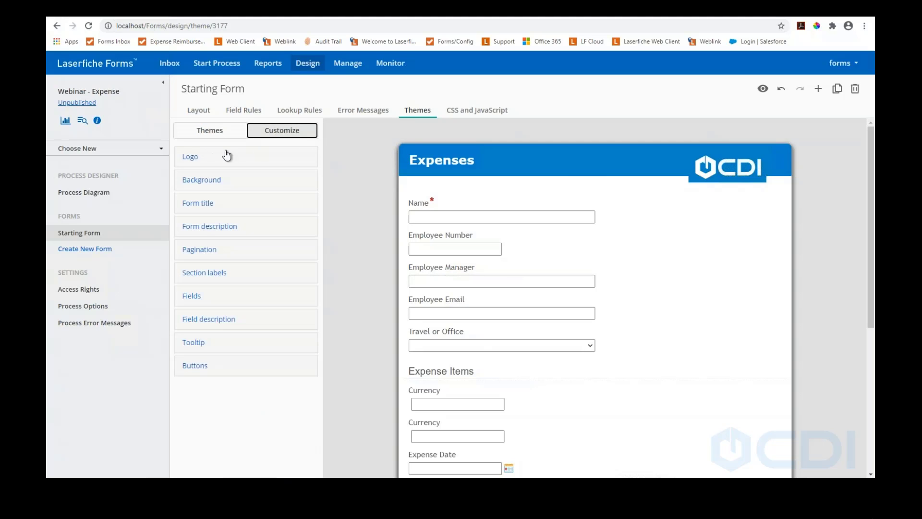
{"action": "left_click", "coordinate": [196, 157]}
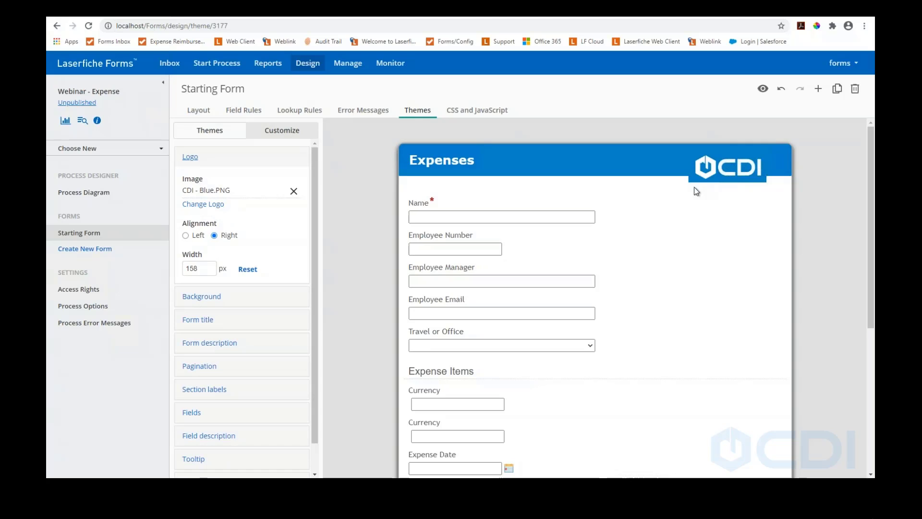
{"action": "scroll", "coordinate": [198, 277], "scroll_direction": "down", "scroll_amount": 1}
{"action": "left_click", "coordinate": [204, 266]}
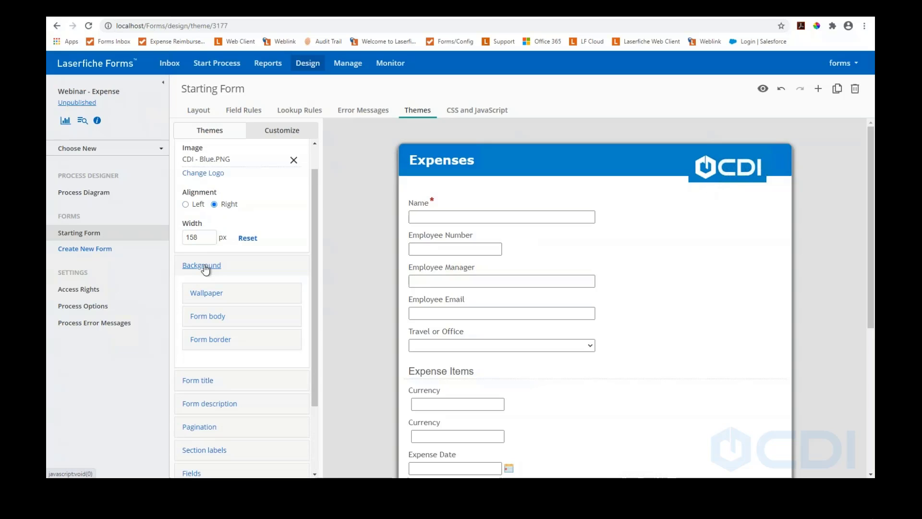
{"action": "left_click", "coordinate": [206, 297]}
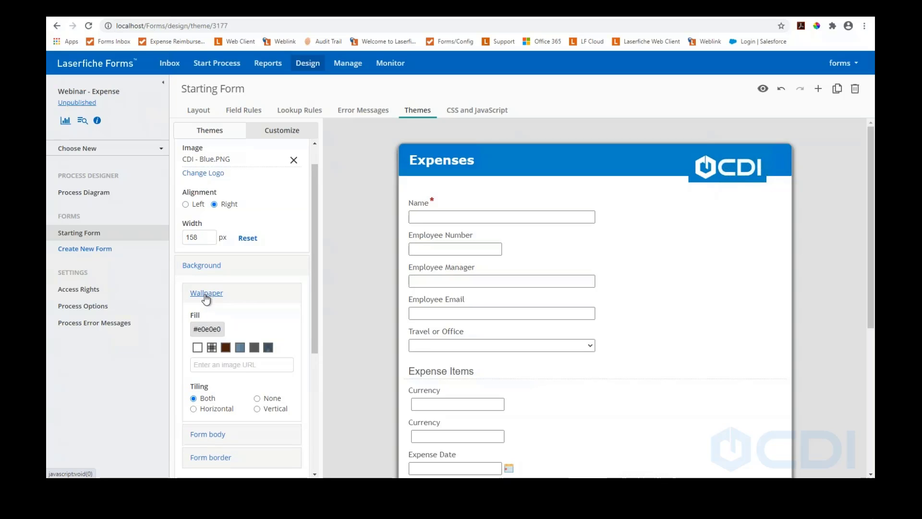
{"action": "left_click", "coordinate": [254, 347]}
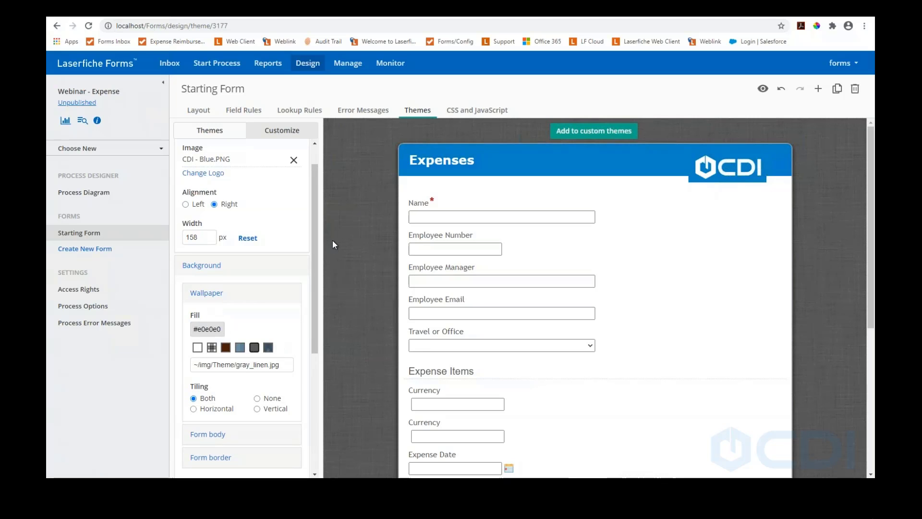
{"action": "left_click", "coordinate": [212, 347]}
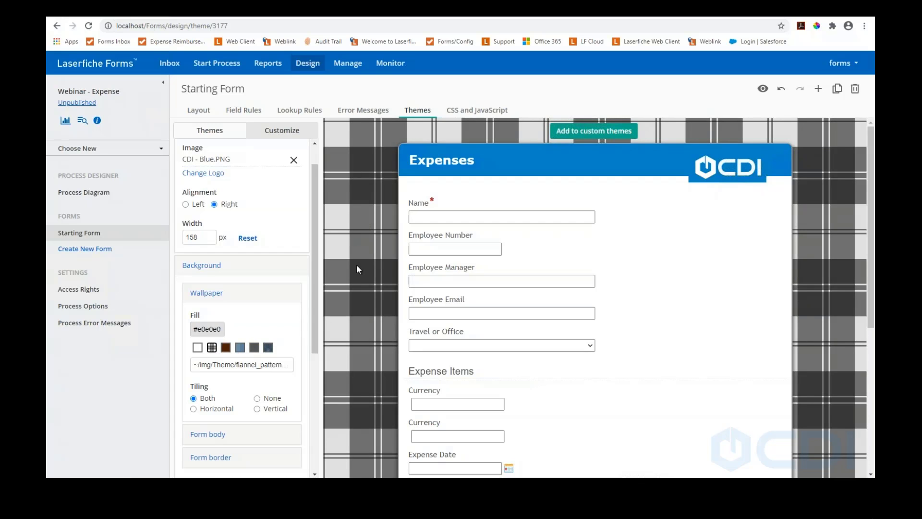
{"action": "scroll", "coordinate": [376, 232], "scroll_direction": "down", "scroll_amount": 4}
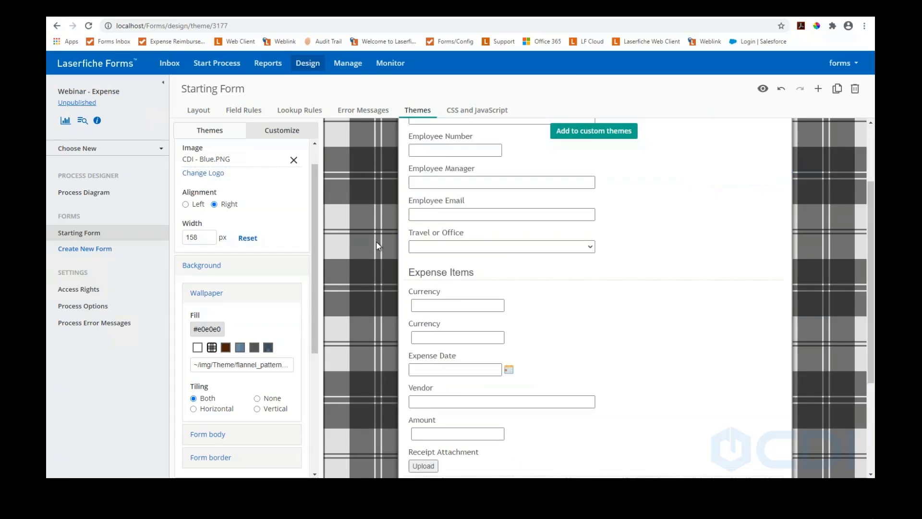
{"action": "scroll", "coordinate": [377, 242], "scroll_direction": "up", "scroll_amount": 4}
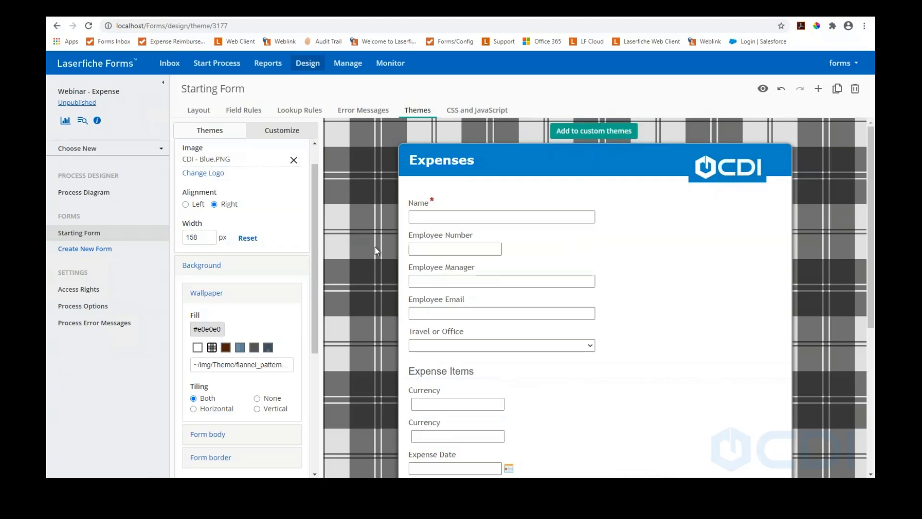
{"action": "left_click", "coordinate": [254, 348]}
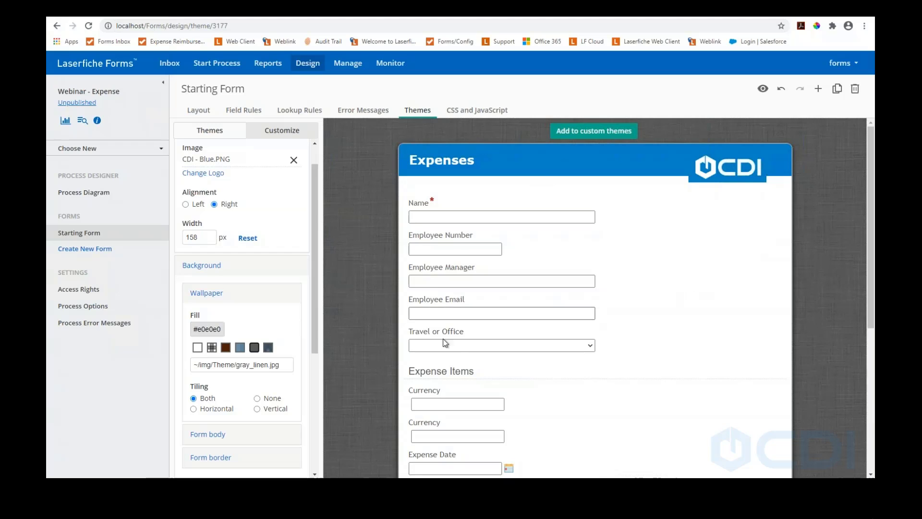
{"action": "left_click", "coordinate": [570, 137]}
{"action": "left_click", "coordinate": [584, 154]}
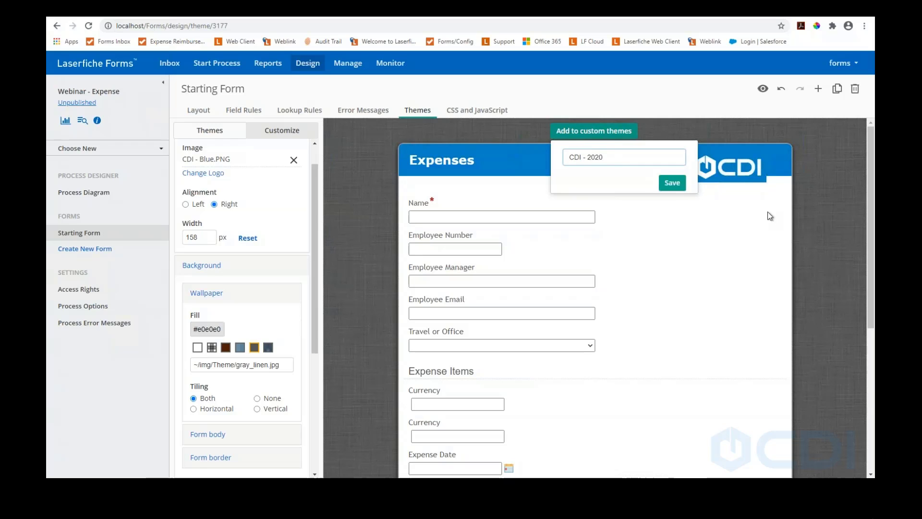
Save the custom theme as 'CDI - 2020' and return to the form layout
{"action": "left_click", "coordinate": [672, 182]}
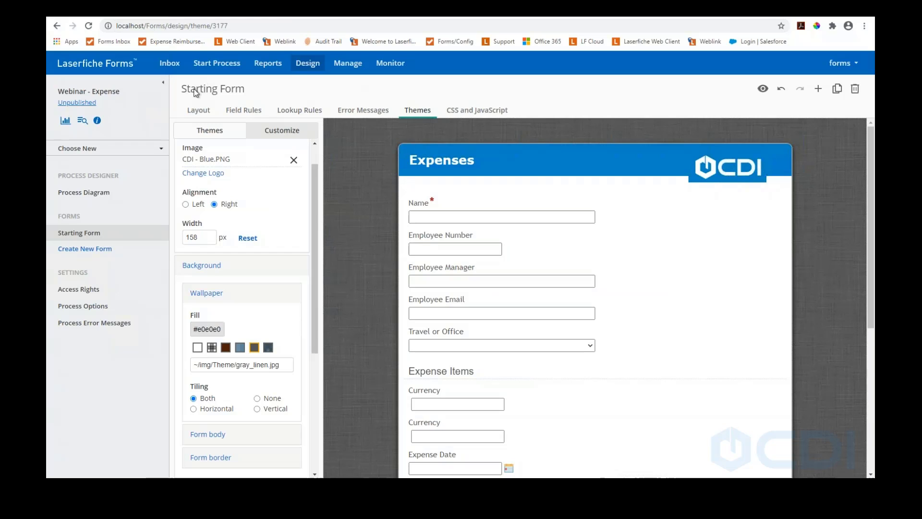
{"action": "left_click", "coordinate": [198, 111]}
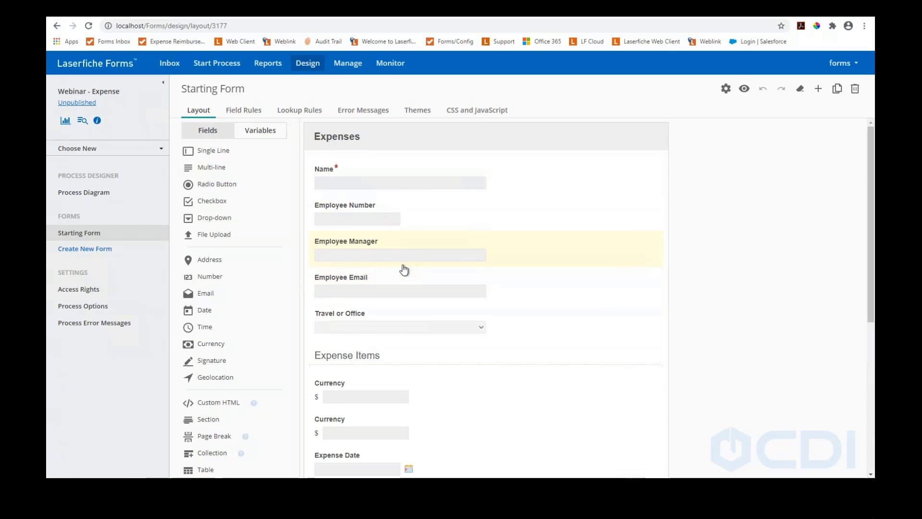
Set the Total field's calculation to =SUM(Expense_Items.Currency_1) by inserting Currency_1 from the variable picker
{"action": "scroll", "coordinate": [404, 270], "scroll_direction": "down", "scroll_amount": 5}
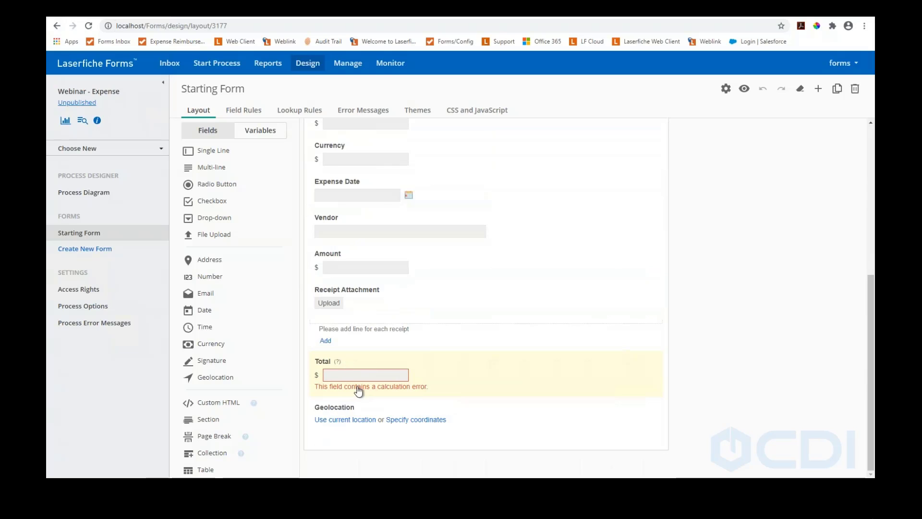
{"action": "left_click", "coordinate": [359, 364]}
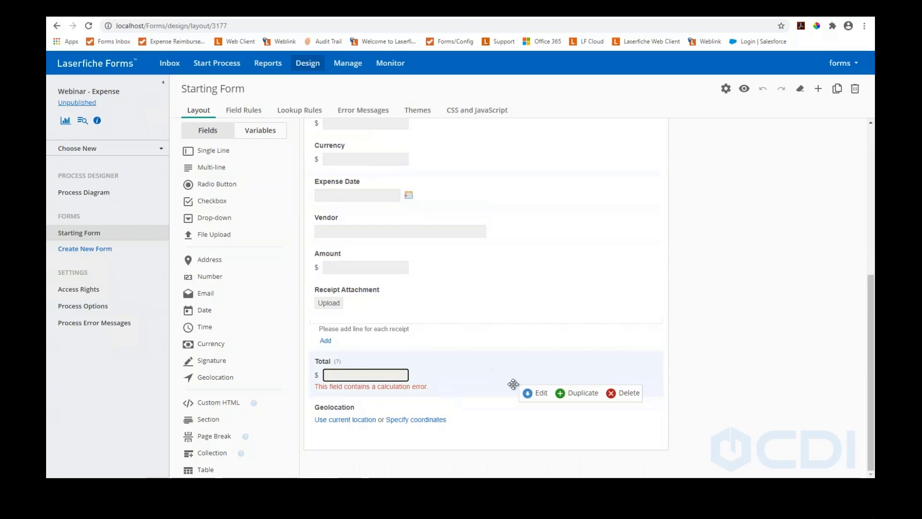
{"action": "left_click", "coordinate": [537, 393]}
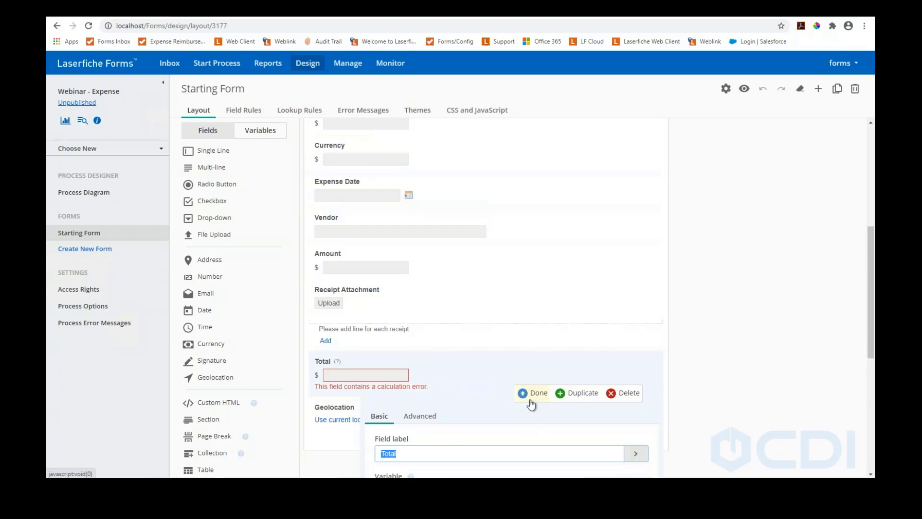
{"action": "scroll", "coordinate": [436, 426], "scroll_direction": "down", "scroll_amount": 4}
{"action": "left_click", "coordinate": [420, 221]}
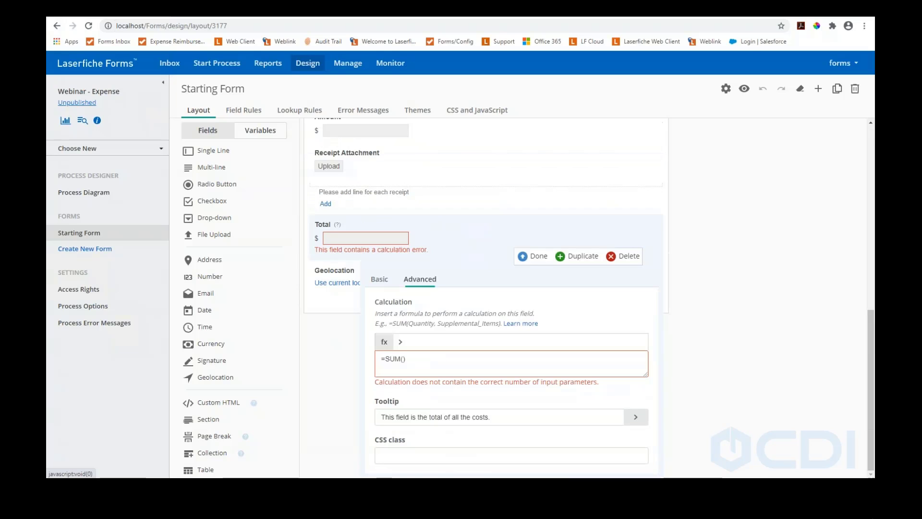
{"action": "left_click", "coordinate": [418, 359]}
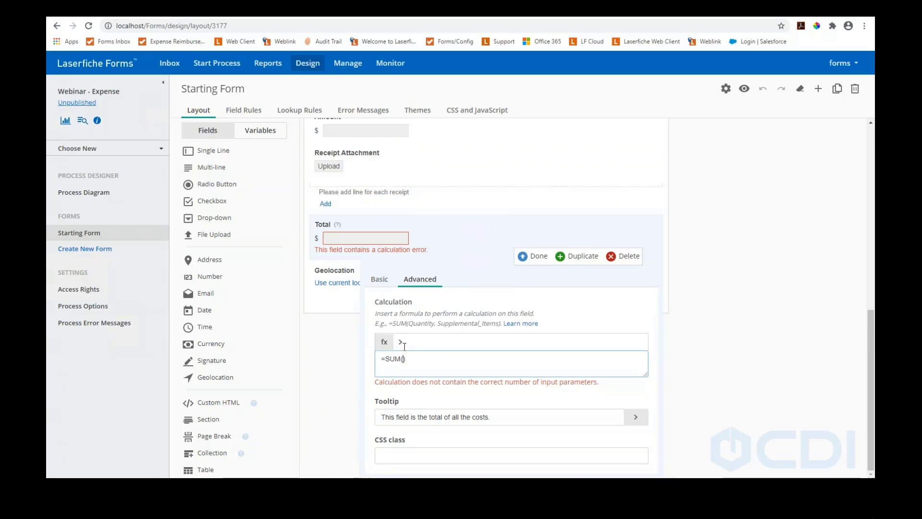
{"action": "left_click", "coordinate": [400, 343]}
{"action": "scroll", "coordinate": [435, 377], "scroll_direction": "down", "scroll_amount": 1}
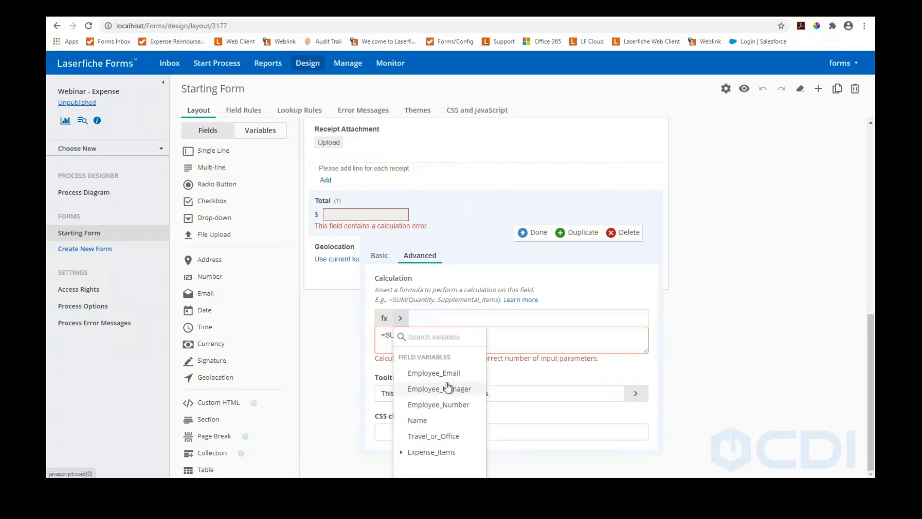
{"action": "left_click", "coordinate": [401, 453]}
{"action": "scroll", "coordinate": [446, 391], "scroll_direction": "down", "scroll_amount": 1}
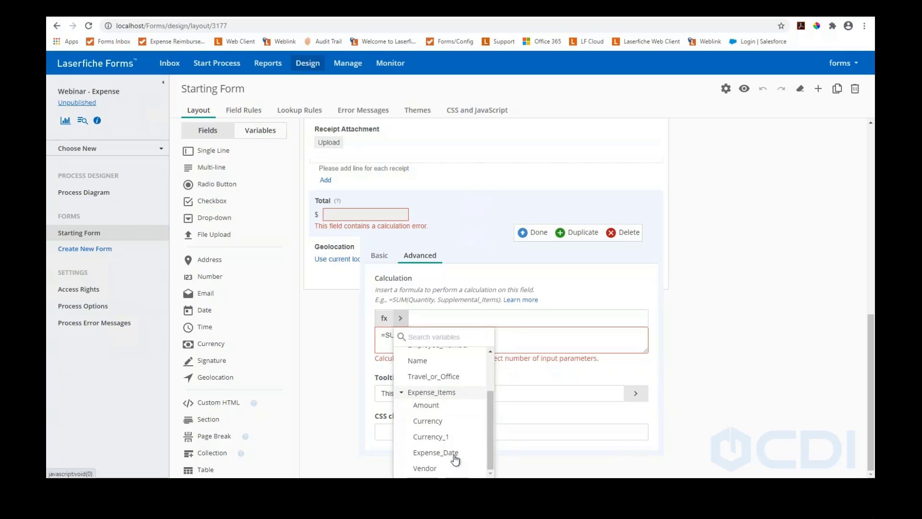
{"action": "left_click", "coordinate": [436, 438]}
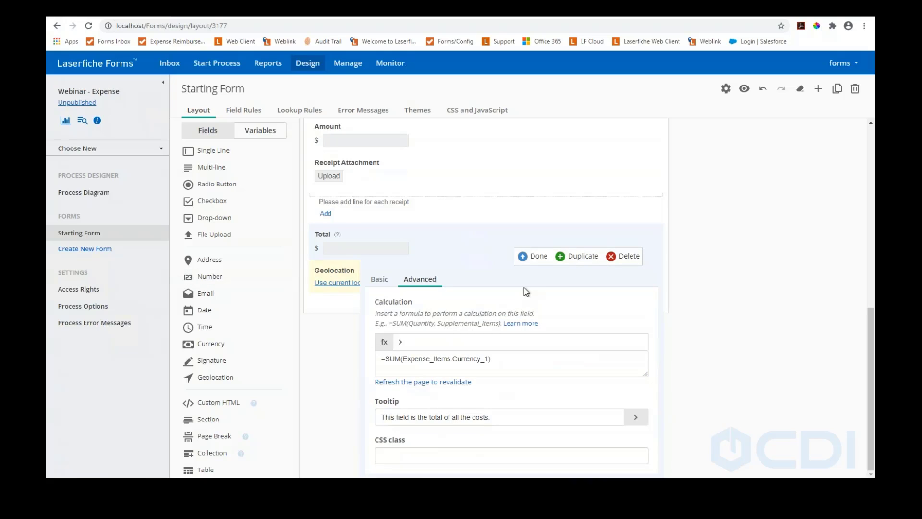
{"action": "left_click", "coordinate": [532, 262]}
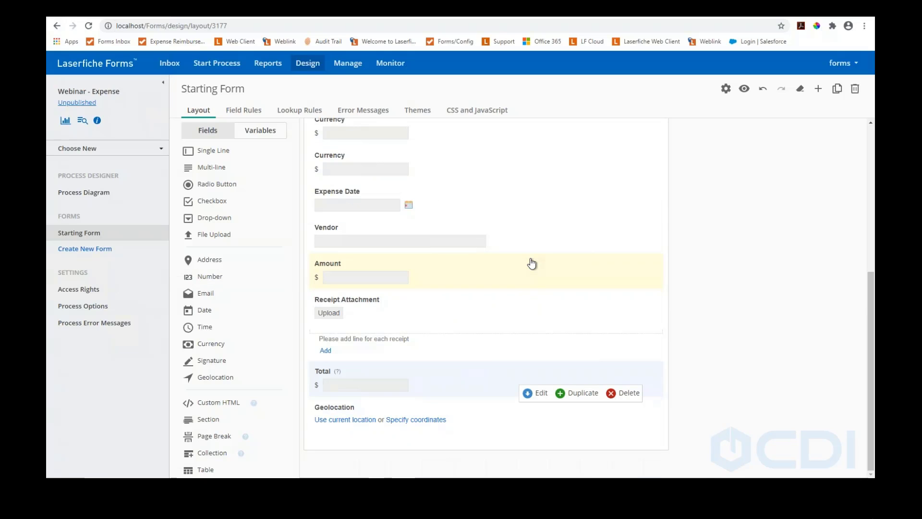
{"action": "scroll", "coordinate": [408, 259], "scroll_direction": "up", "scroll_amount": 2}
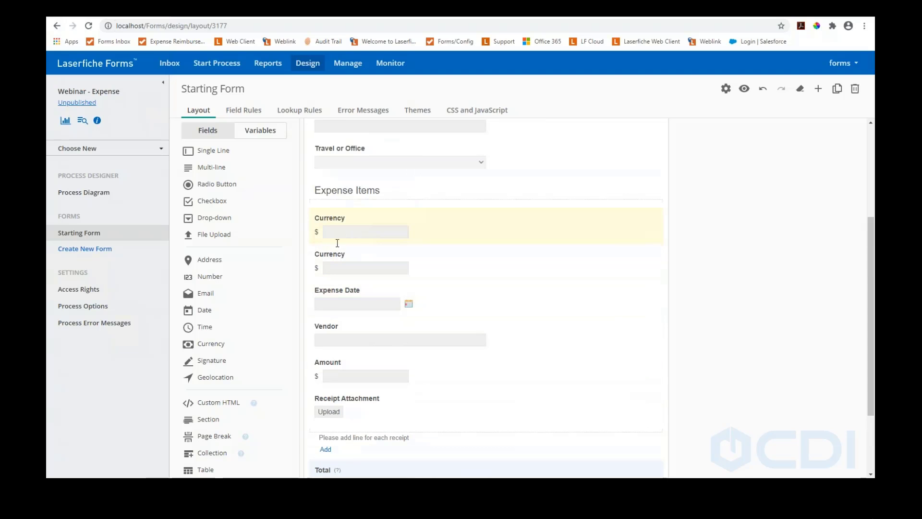
{"action": "scroll", "coordinate": [360, 278], "scroll_direction": "down", "scroll_amount": 2}
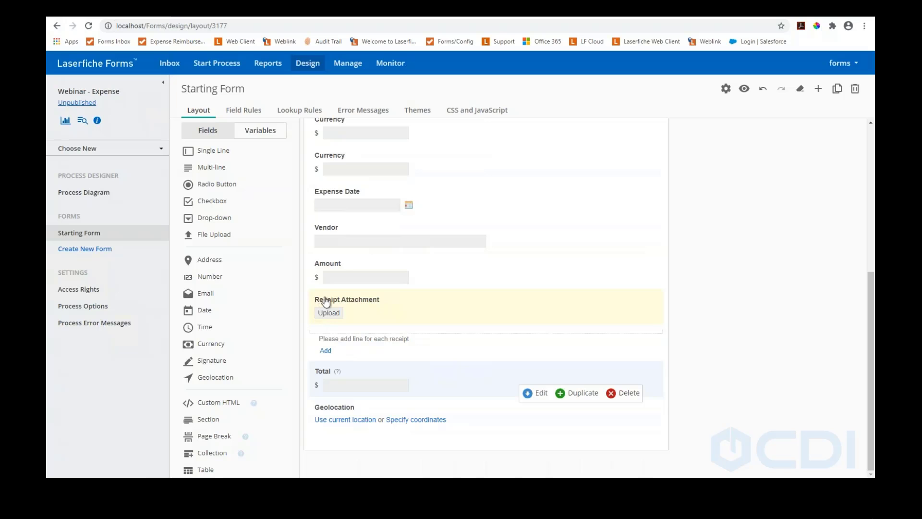
{"action": "left_click", "coordinate": [350, 262]}
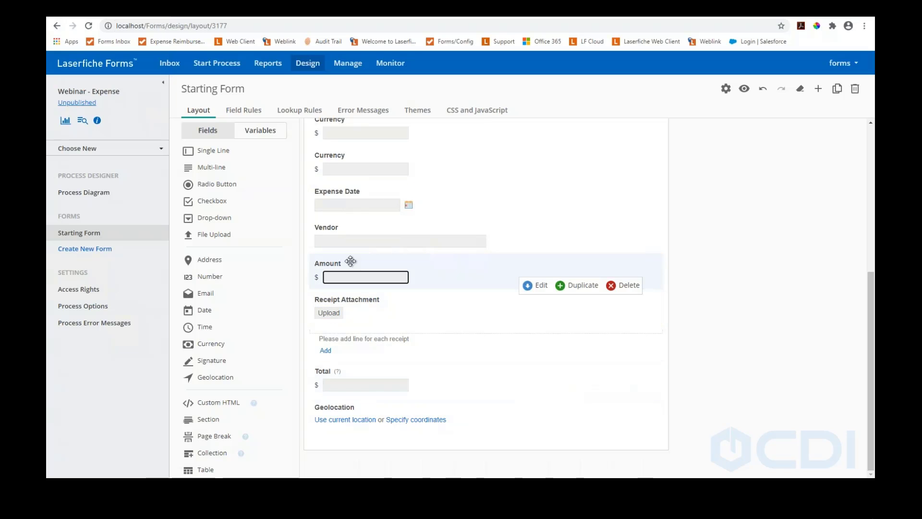
{"action": "left_click", "coordinate": [529, 286]}
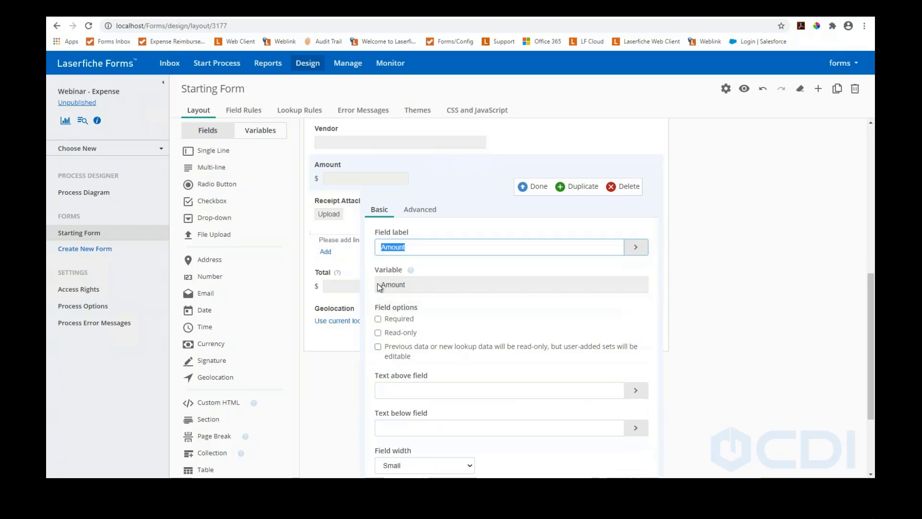
{"action": "scroll", "coordinate": [411, 288], "scroll_direction": "up", "scroll_amount": 1}
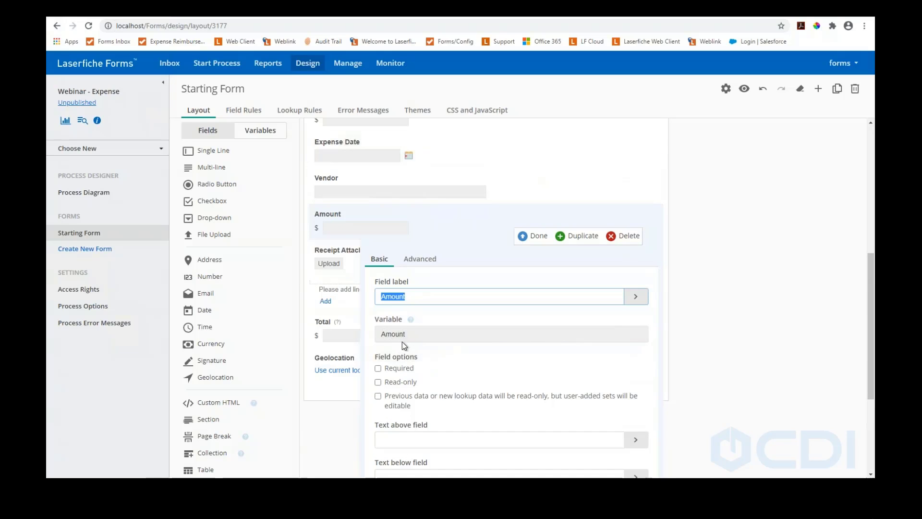
{"action": "left_click", "coordinate": [526, 238]}
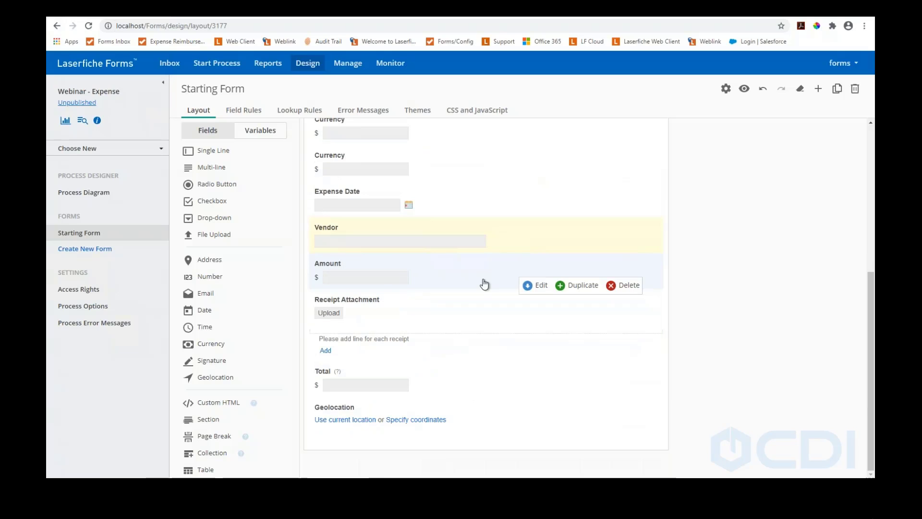
{"action": "left_click", "coordinate": [326, 372]}
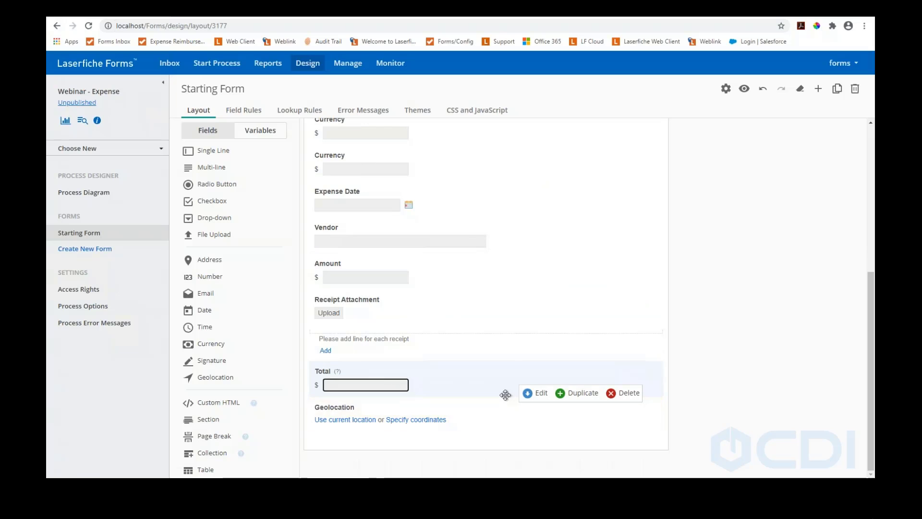
{"action": "left_click", "coordinate": [328, 371]}
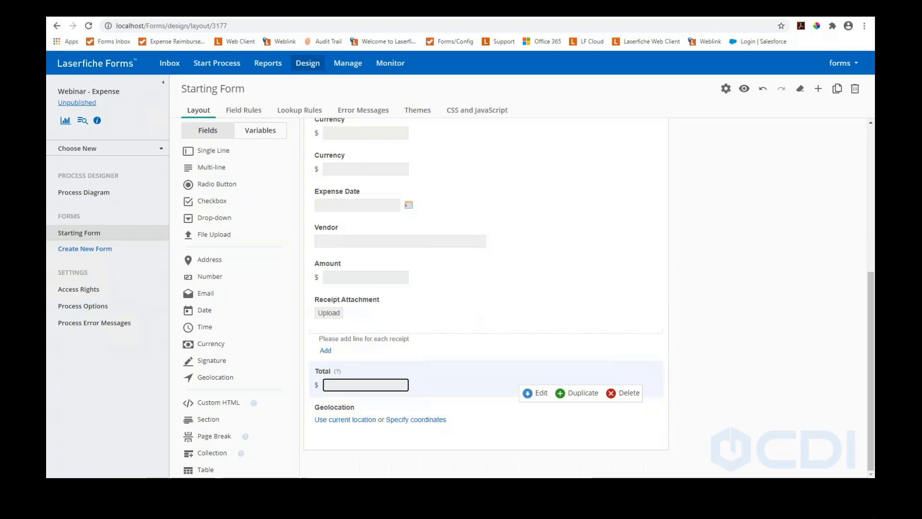
{"action": "scroll", "coordinate": [430, 279], "scroll_direction": "up", "scroll_amount": 1}
{"action": "scroll", "coordinate": [430, 279], "scroll_direction": "up", "scroll_amount": 2}
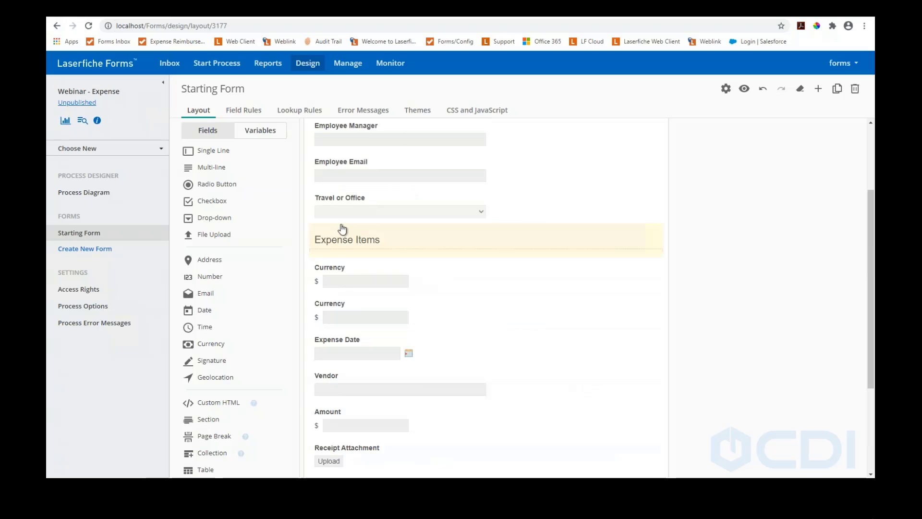
Delete both Currency fields and the Geolocation field from the form
{"action": "left_click", "coordinate": [349, 309]}
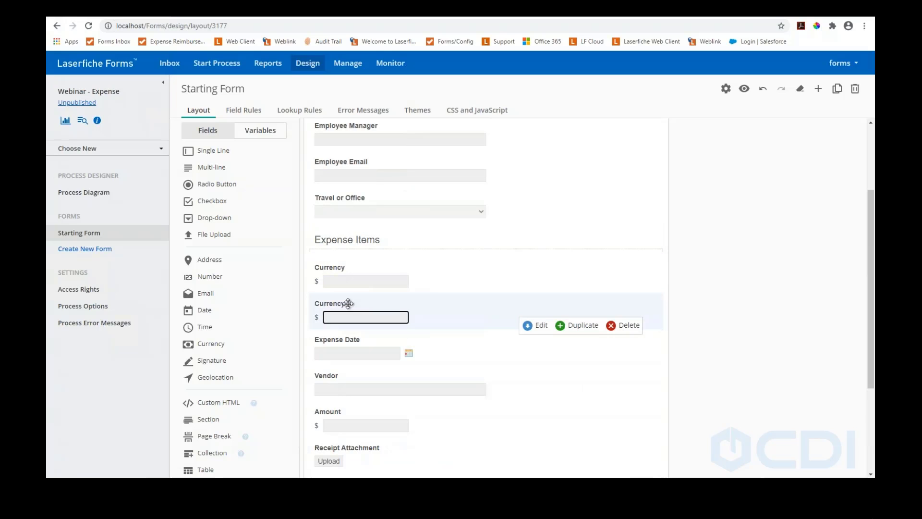
{"action": "left_click", "coordinate": [628, 327]}
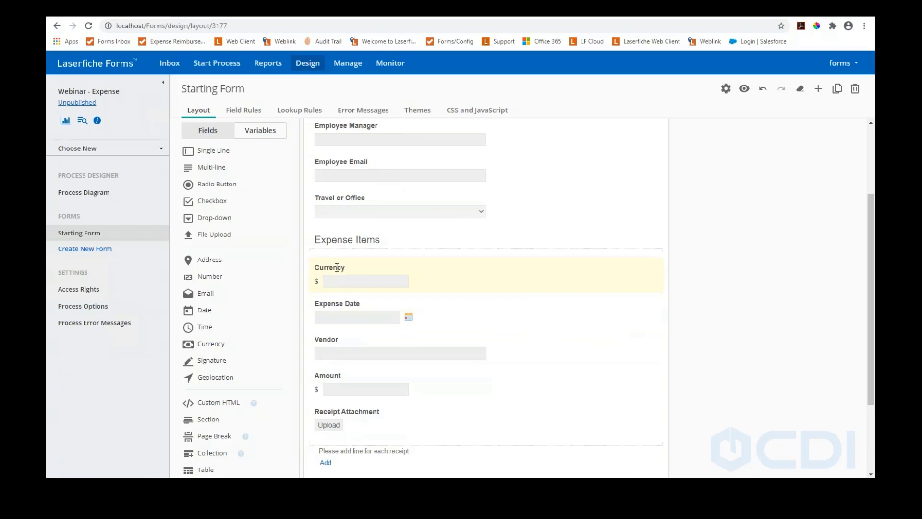
{"action": "left_click", "coordinate": [336, 267]}
{"action": "left_click", "coordinate": [629, 290]}
{"action": "scroll", "coordinate": [480, 298], "scroll_direction": "down", "scroll_amount": 2}
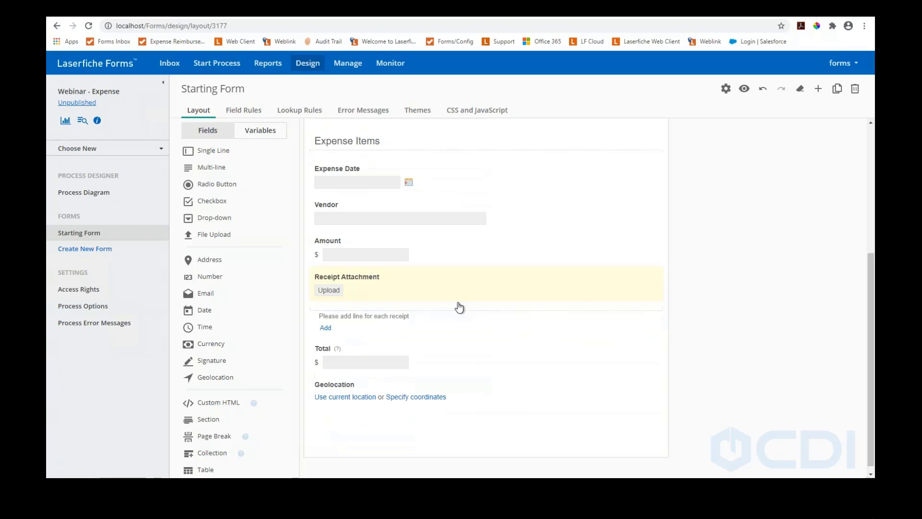
{"action": "left_click", "coordinate": [377, 257]}
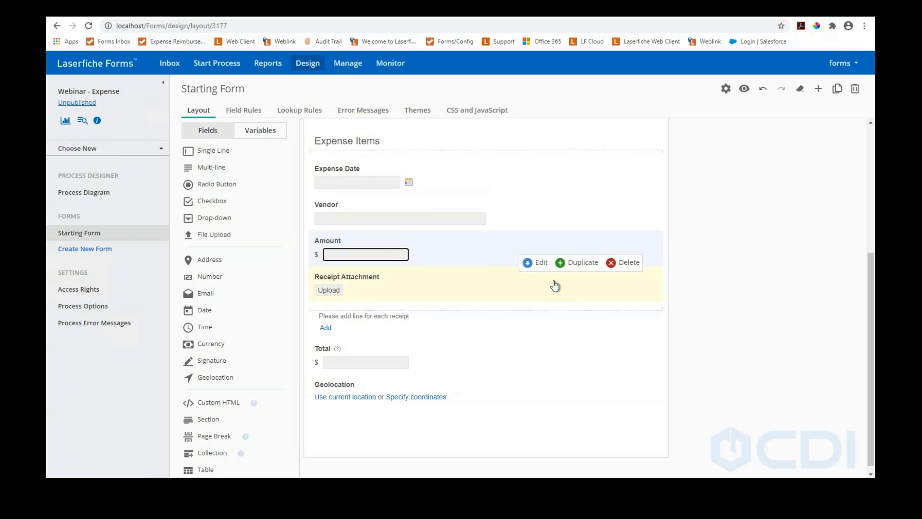
{"action": "left_click", "coordinate": [340, 361]}
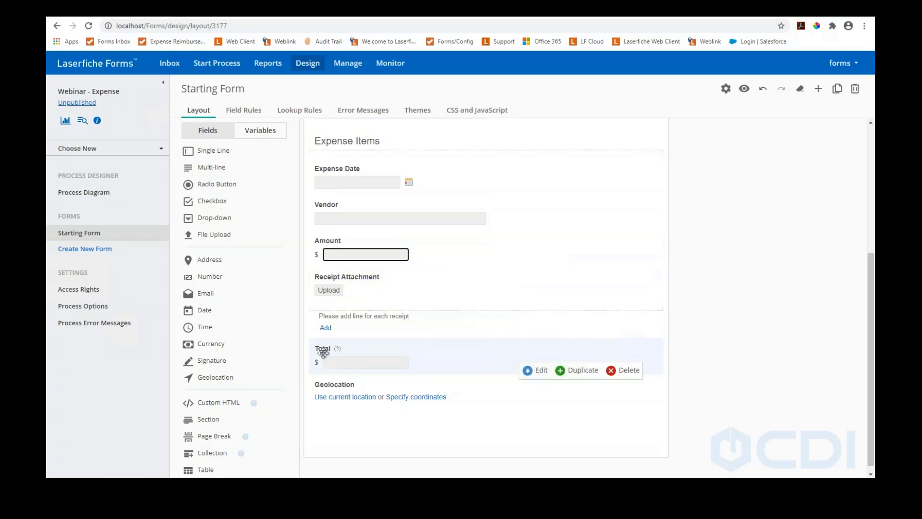
{"action": "mouse_move", "coordinate": [339, 388]}
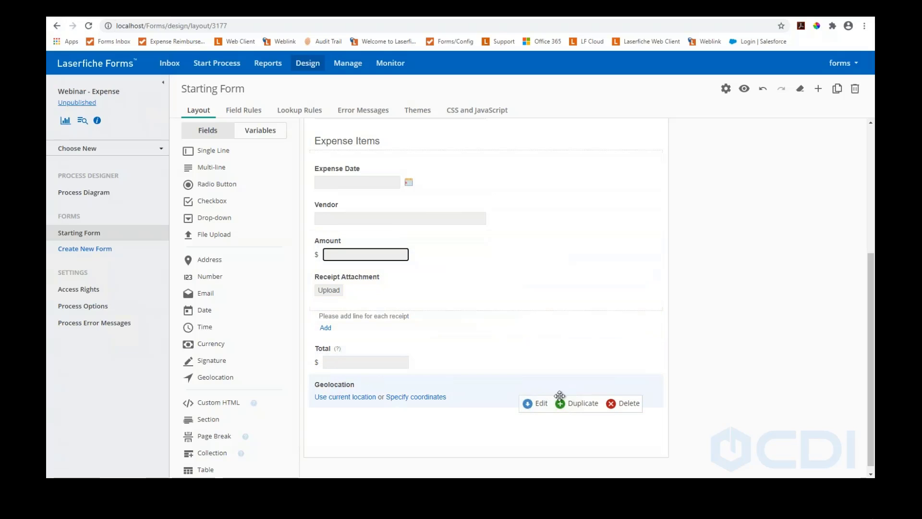
{"action": "left_click", "coordinate": [629, 404]}
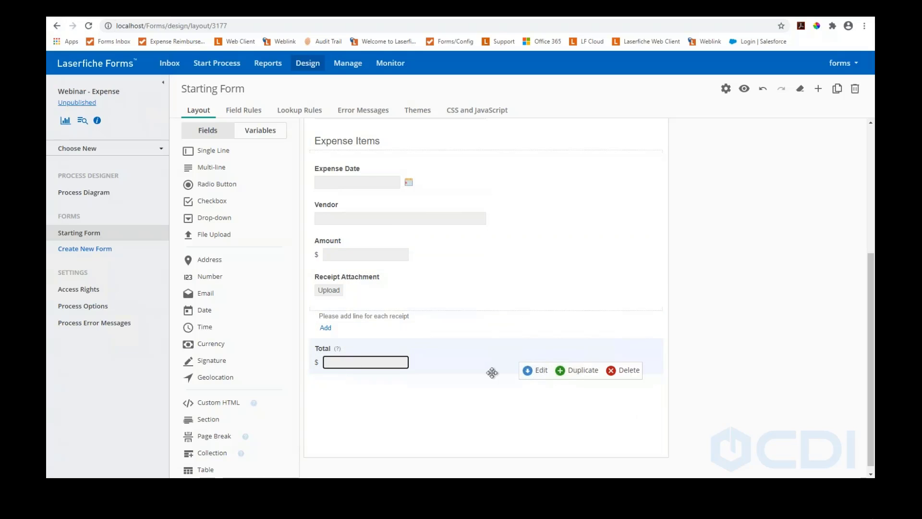
Replace Currency_1 in Total's formula so it reads =SUM(Expense_Items.Amount)
{"action": "left_click", "coordinate": [531, 371]}
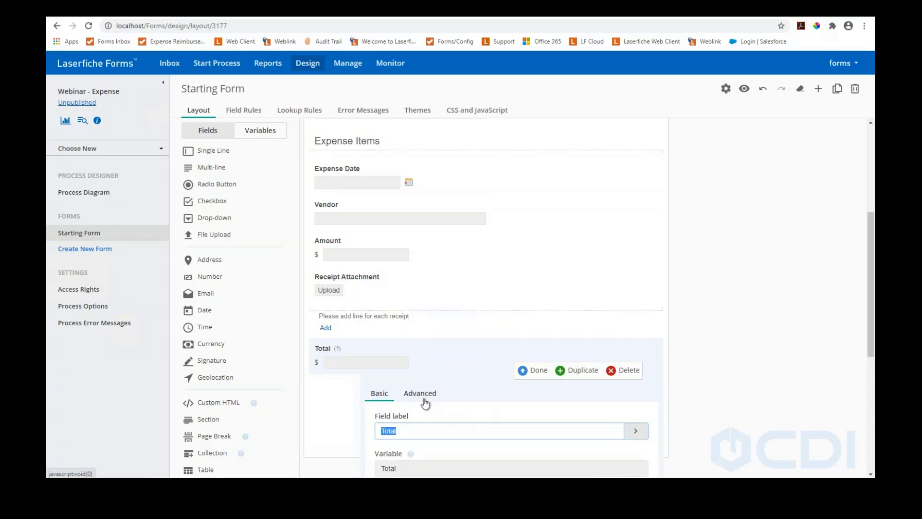
{"action": "scroll", "coordinate": [425, 399], "scroll_direction": "down", "scroll_amount": 3}
{"action": "left_click", "coordinate": [420, 245]}
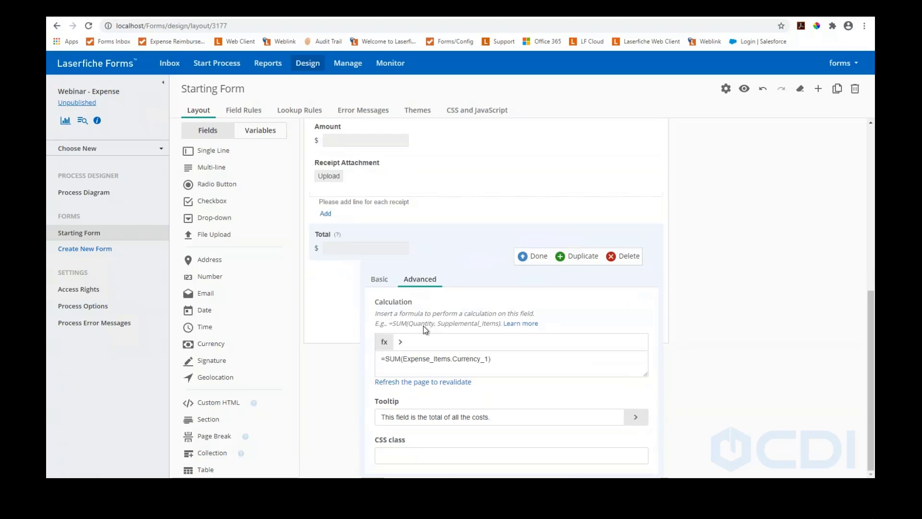
{"action": "left_click_drag", "start_coordinate": [490, 360], "coordinate": [406, 362]}
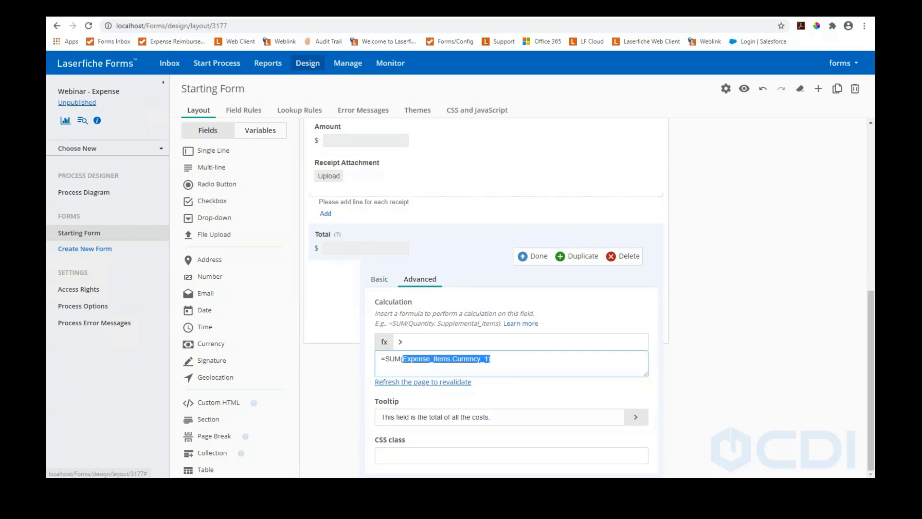
{"action": "key", "text": "BackSpace"}
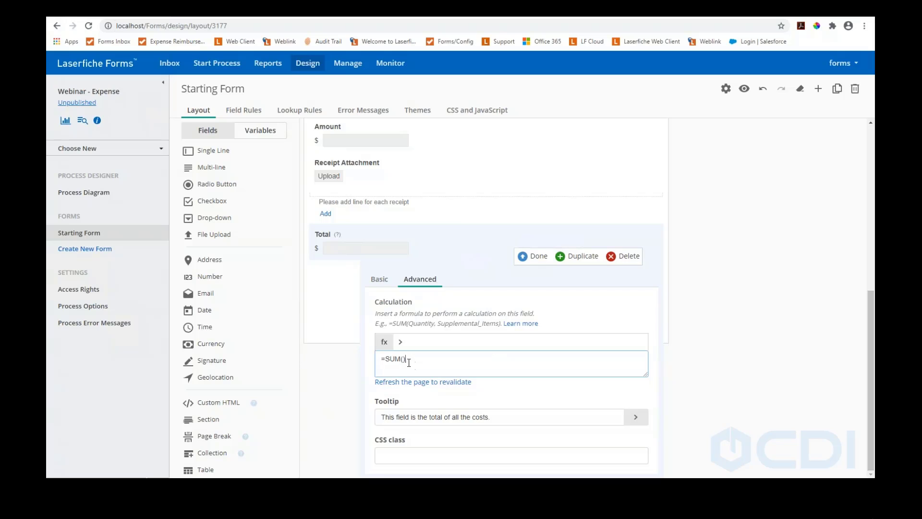
{"action": "left_click", "coordinate": [400, 342]}
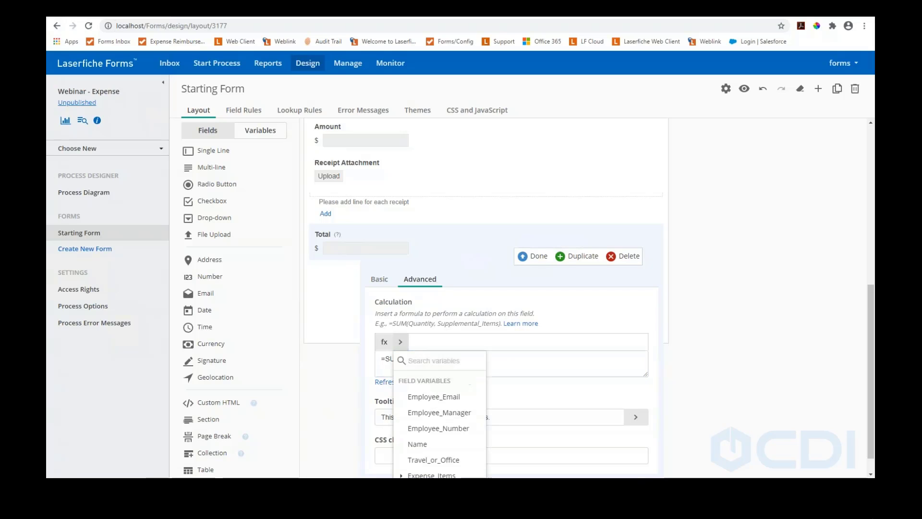
{"action": "scroll", "coordinate": [408, 413], "scroll_direction": "down", "scroll_amount": 1}
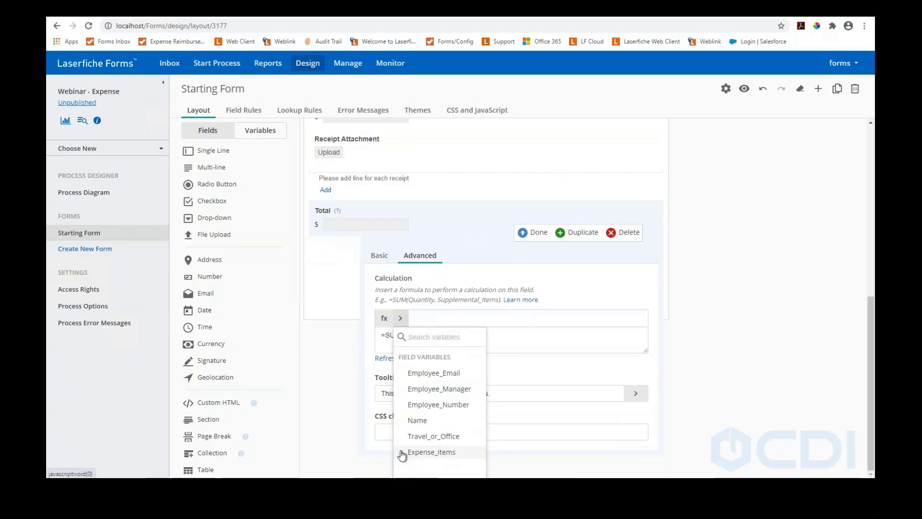
{"action": "left_click", "coordinate": [405, 452]}
{"action": "scroll", "coordinate": [408, 447], "scroll_direction": "down", "scroll_amount": 2}
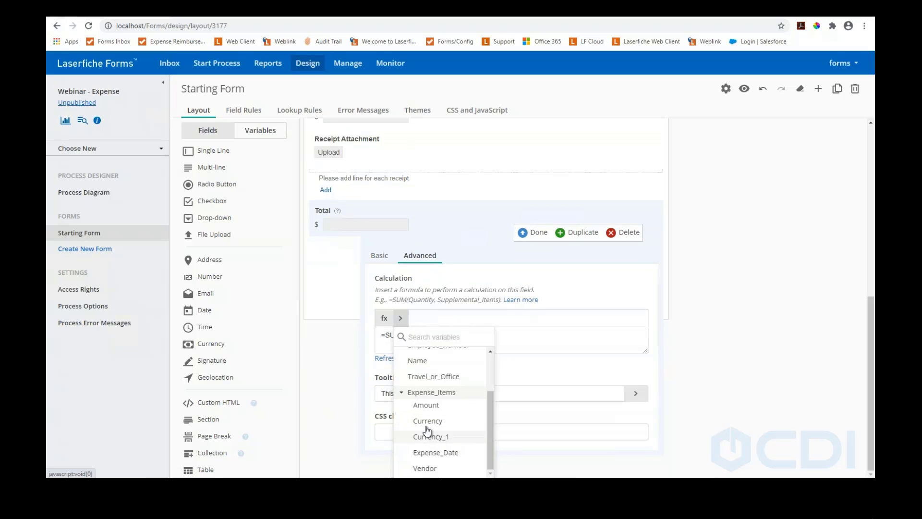
{"action": "left_click", "coordinate": [426, 406]}
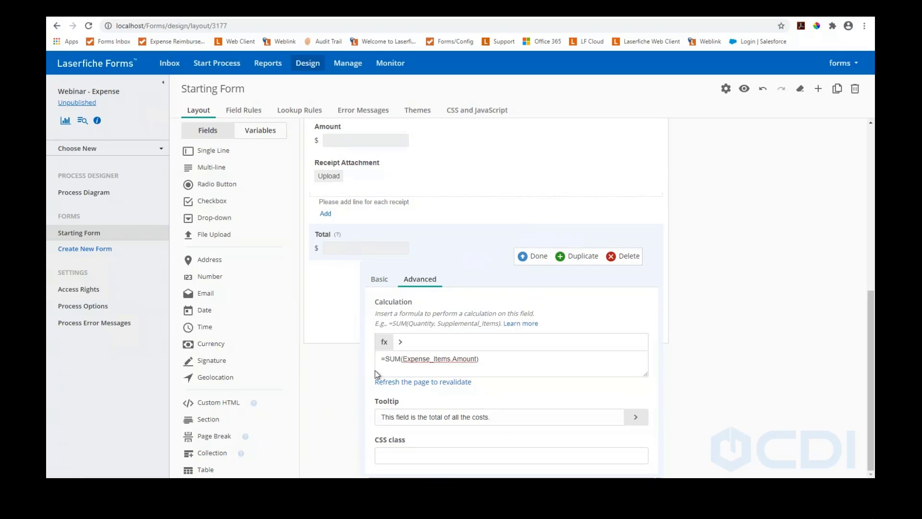
{"action": "left_click", "coordinate": [538, 256]}
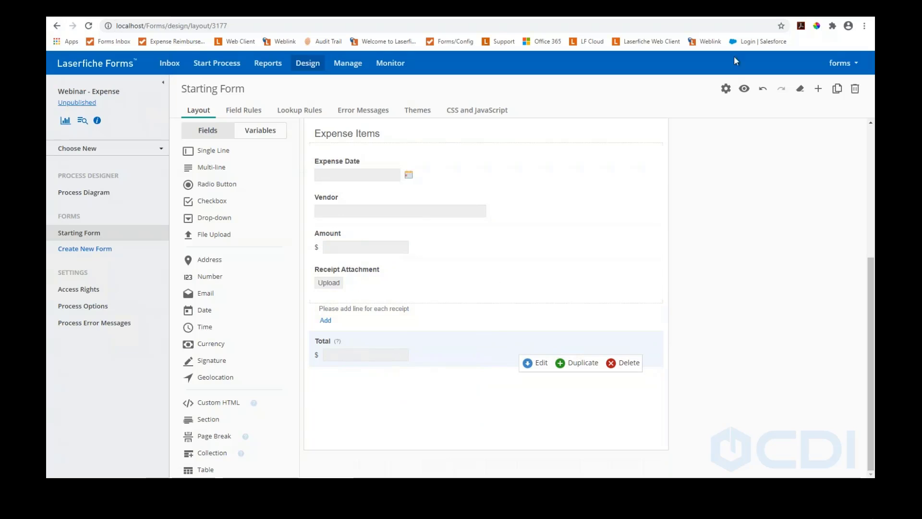
Preview the form and enter three expense amounts, the last 300.00, so Total shows 575.00
{"action": "left_click", "coordinate": [744, 88]}
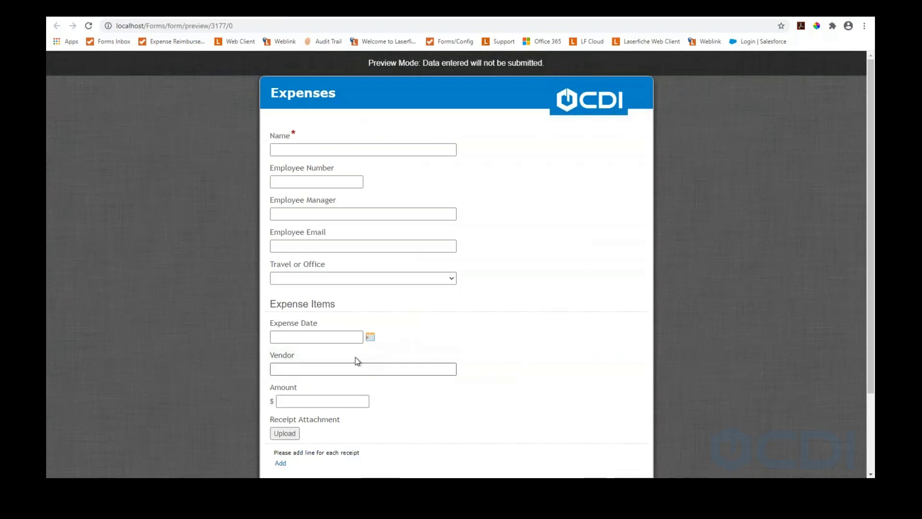
{"action": "scroll", "coordinate": [289, 358], "scroll_direction": "down", "scroll_amount": 2}
{"action": "left_click", "coordinate": [295, 304]}
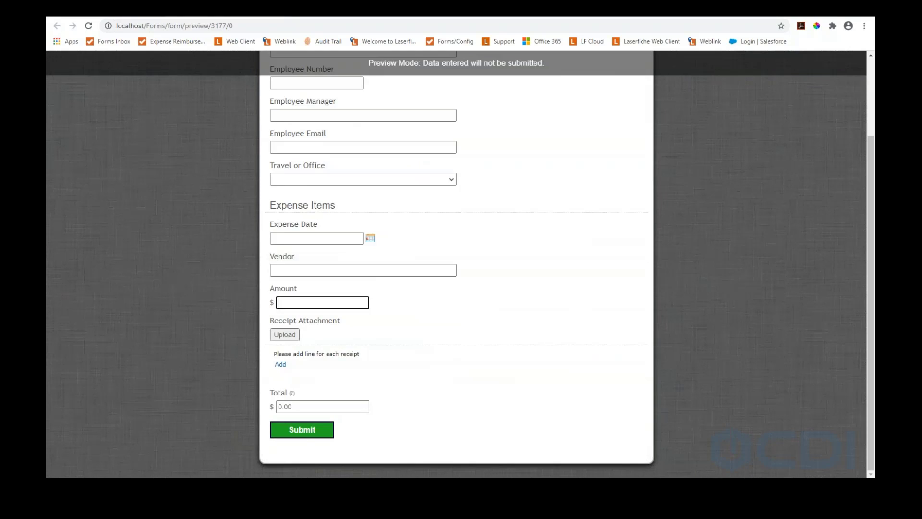
{"action": "left_click", "coordinate": [280, 364]}
{"action": "left_click", "coordinate": [295, 303]}
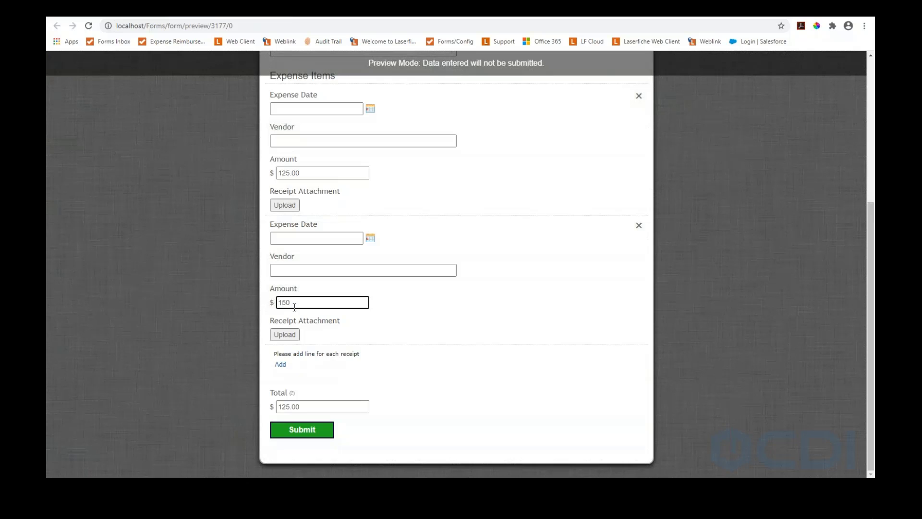
{"action": "left_click", "coordinate": [281, 365]}
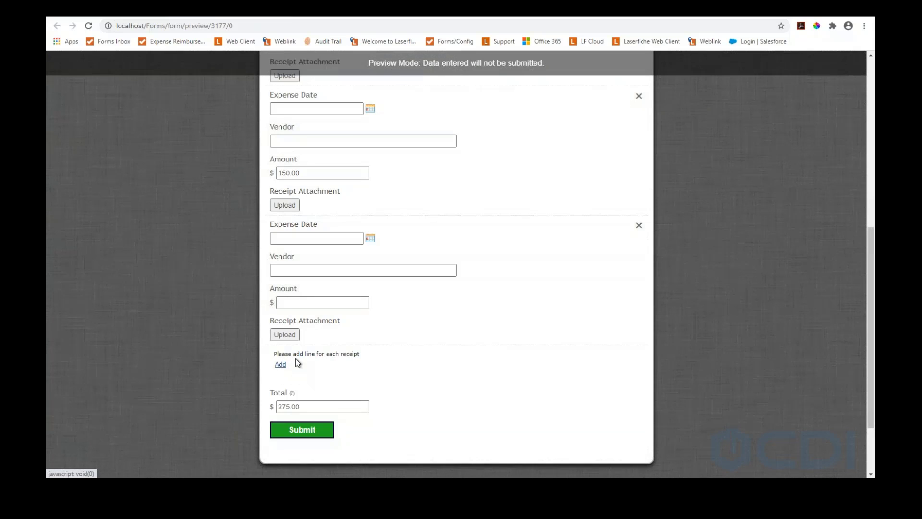
{"action": "left_click", "coordinate": [292, 303]}
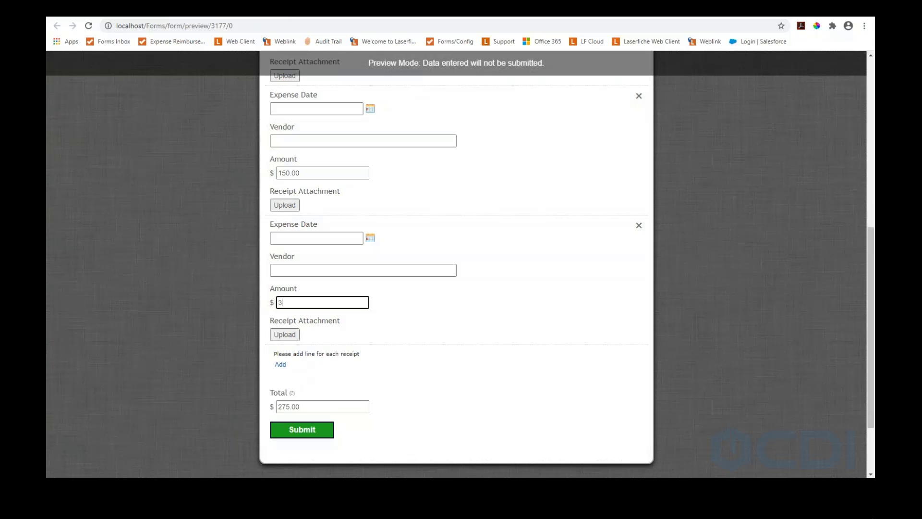
{"action": "left_click", "coordinate": [355, 325]}
Cancel the receipt upload without attaching a file and return to the form designer
{"action": "left_click", "coordinate": [291, 336]}
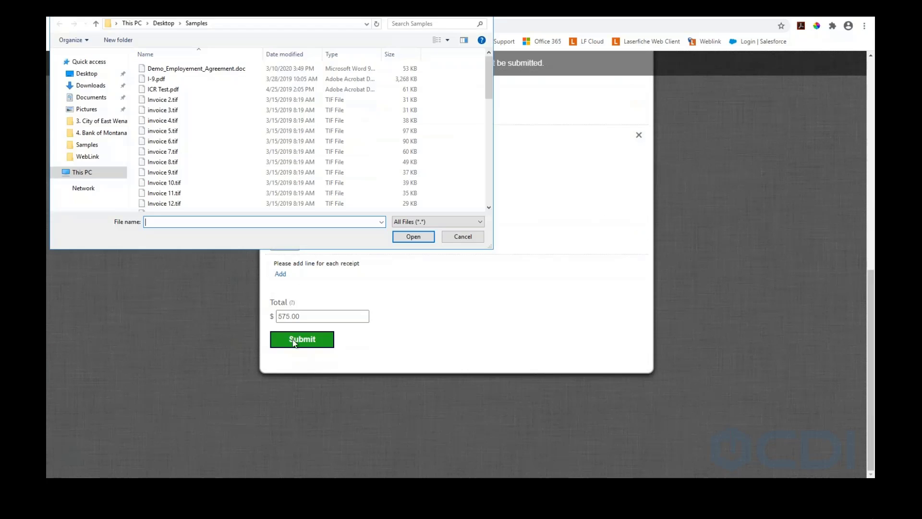
{"action": "left_click", "coordinate": [464, 237]}
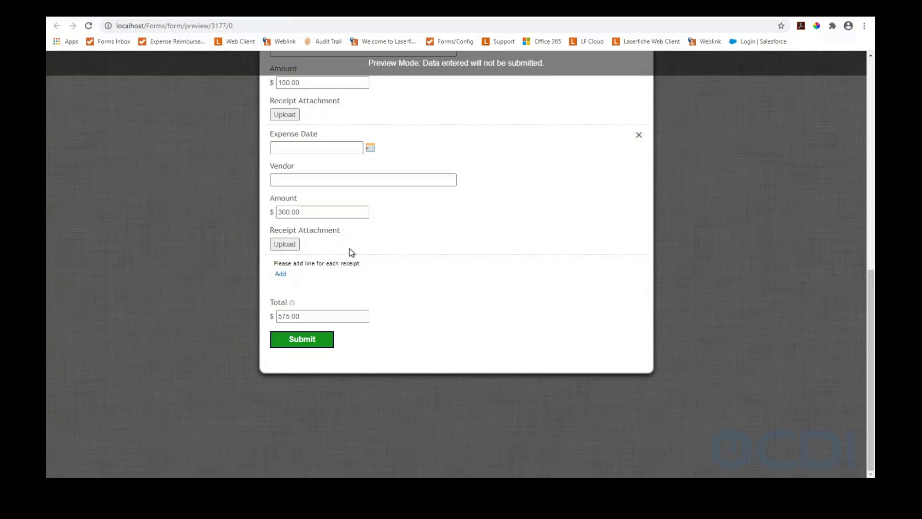
{"action": "scroll", "coordinate": [568, 245], "scroll_direction": "up", "scroll_amount": 8}
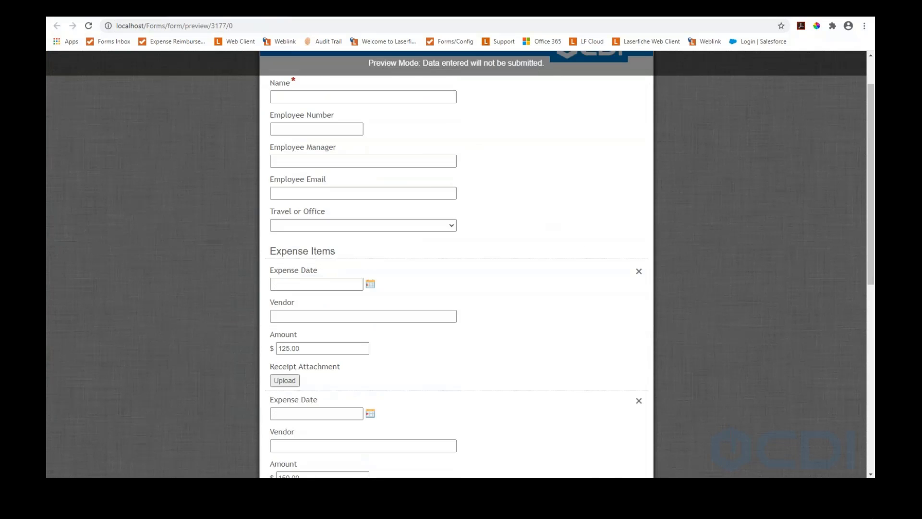
{"action": "left_click", "coordinate": [280, 10]}
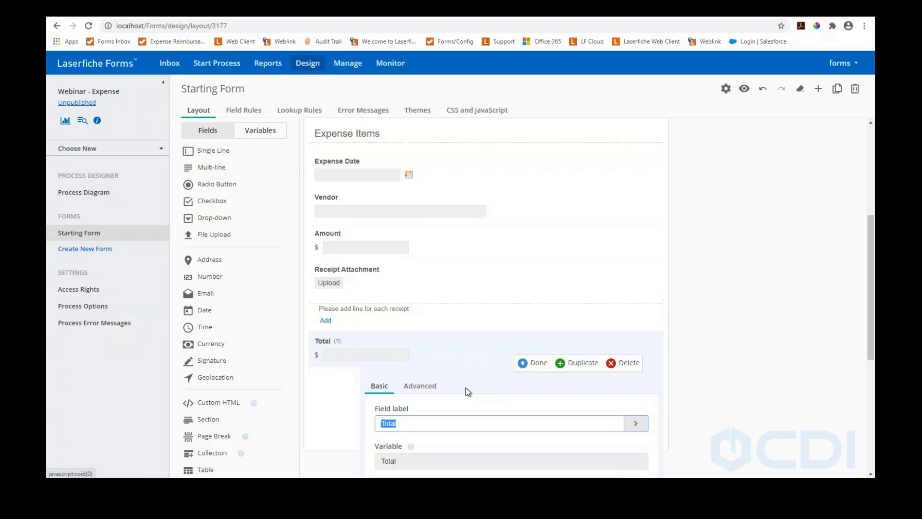
Check that Total's formula is =SUM(Expense_Items.Amount) and close its settings unchanged
{"action": "left_click", "coordinate": [421, 386]}
{"action": "scroll", "coordinate": [466, 364], "scroll_direction": "down", "scroll_amount": 2}
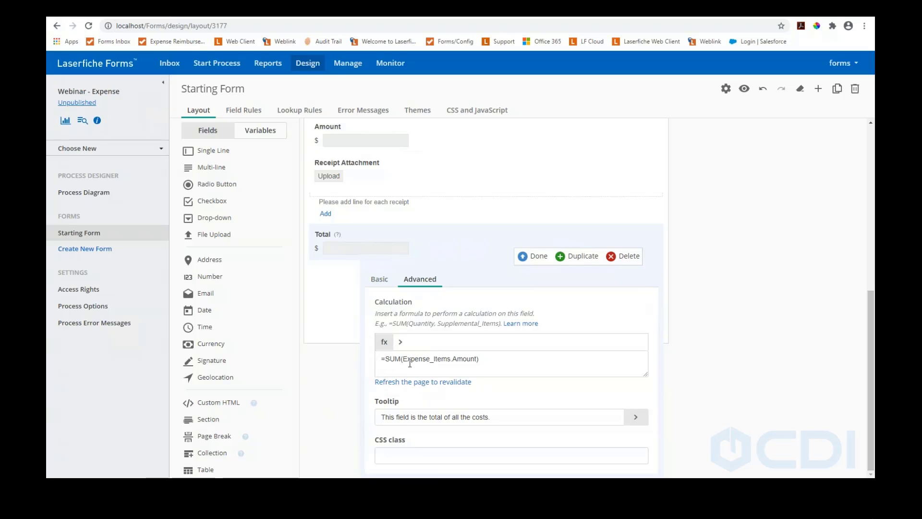
{"action": "left_click", "coordinate": [401, 343]}
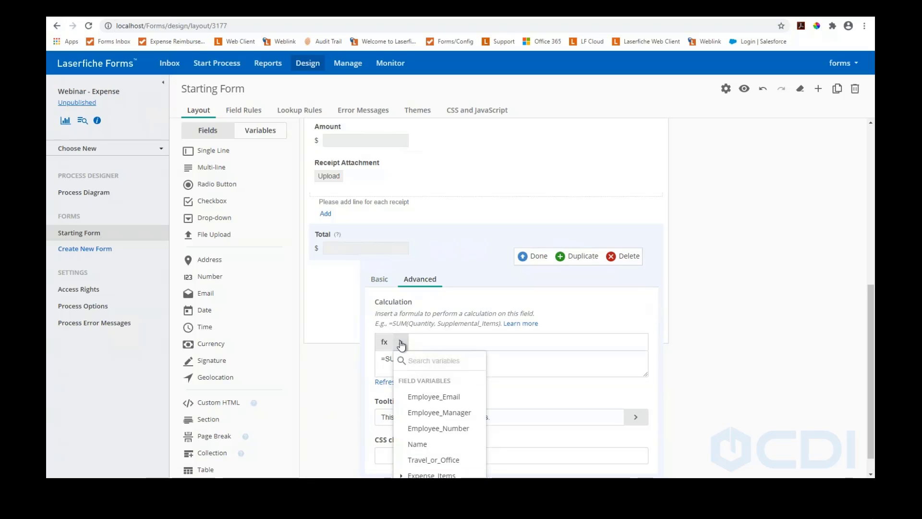
{"action": "left_click", "coordinate": [401, 342]}
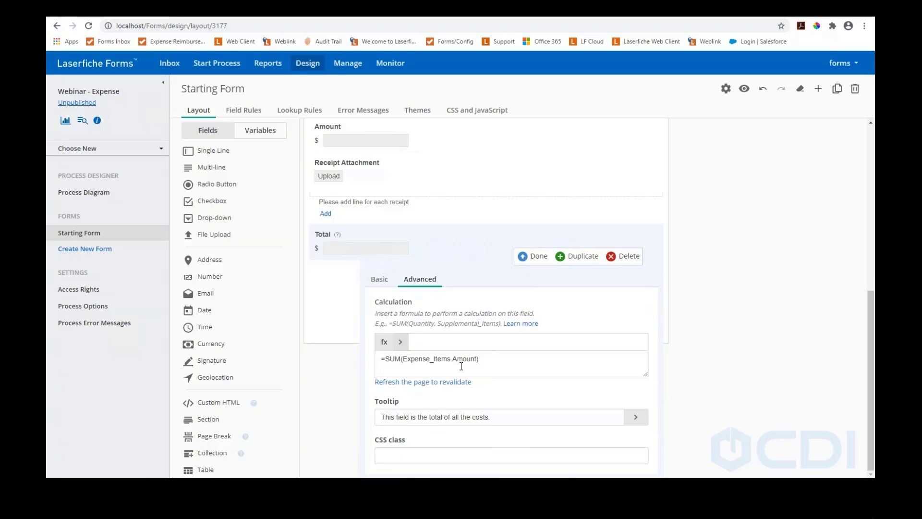
{"action": "left_click", "coordinate": [536, 256]}
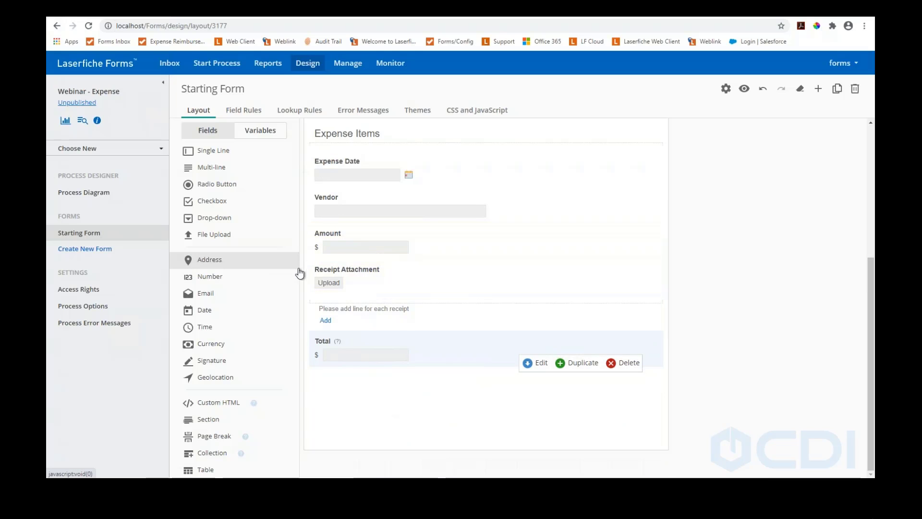
Place a new Section below Travel or Office labelled 'Additional Section'
{"action": "scroll", "coordinate": [554, 283], "scroll_direction": "up", "scroll_amount": 4}
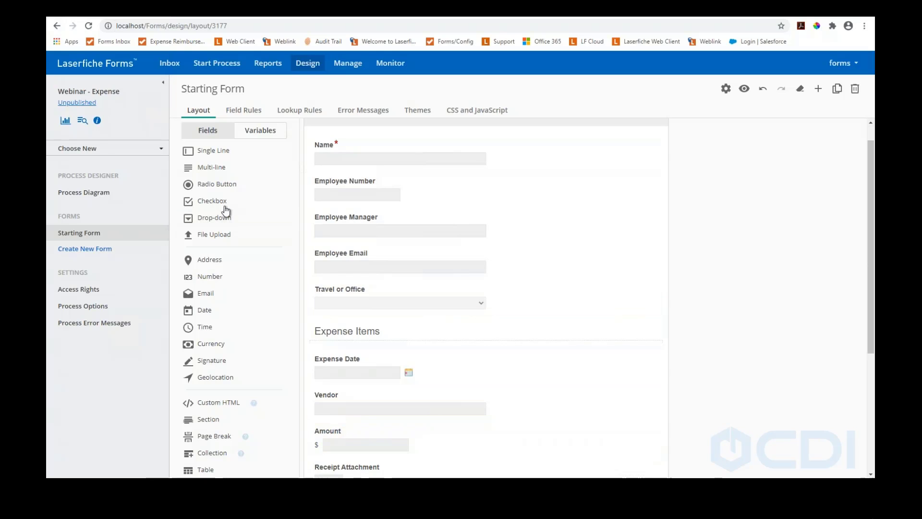
{"action": "left_click_drag", "start_coordinate": [197, 422], "coordinate": [334, 317]}
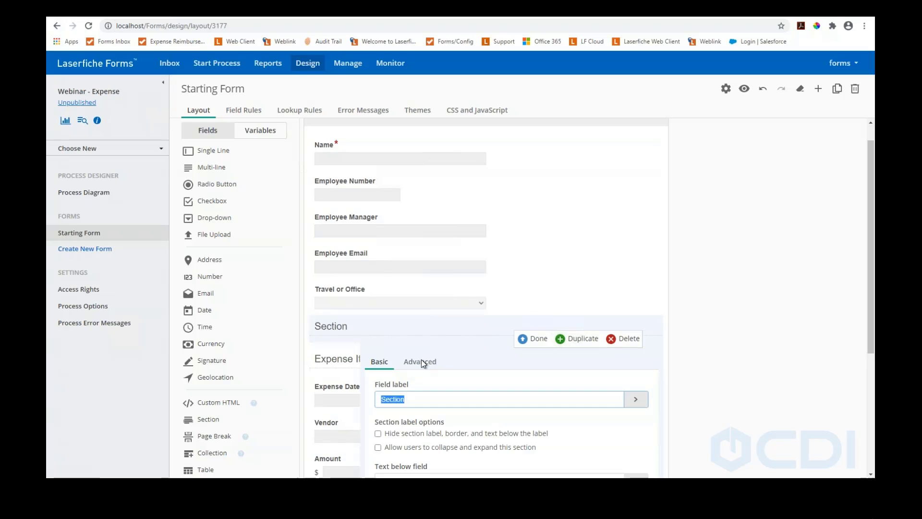
{"action": "type", "text": "Additional Section"}
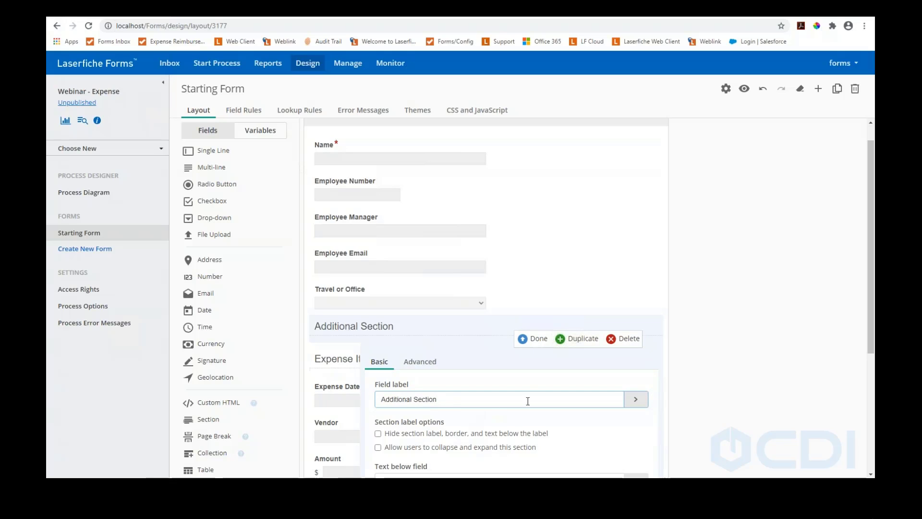
{"action": "left_click", "coordinate": [534, 339]}
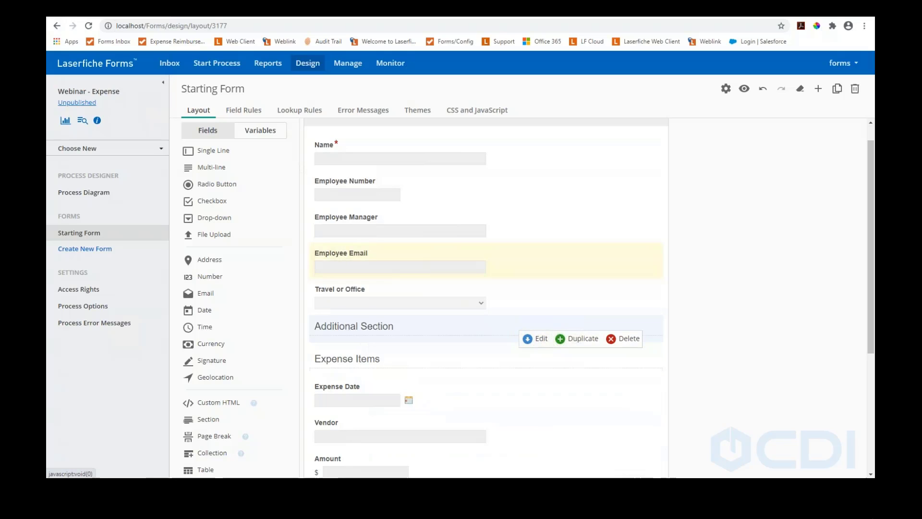
Add a 'Reimburse?' radio field in Additional Section with Yes and No laid out side by side
{"action": "left_click_drag", "start_coordinate": [200, 184], "coordinate": [505, 386]}
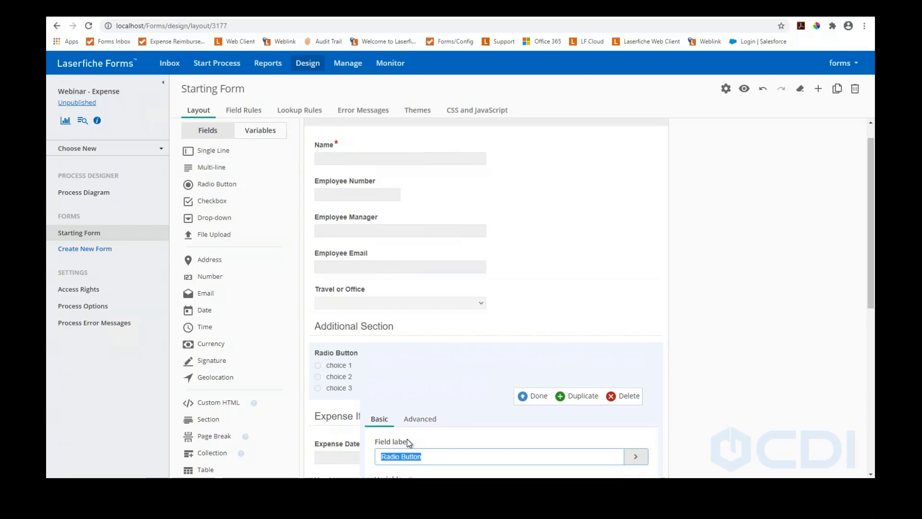
{"action": "type", "text": "Reimburse"}
{"action": "scroll", "coordinate": [446, 406], "scroll_direction": "down", "scroll_amount": 5}
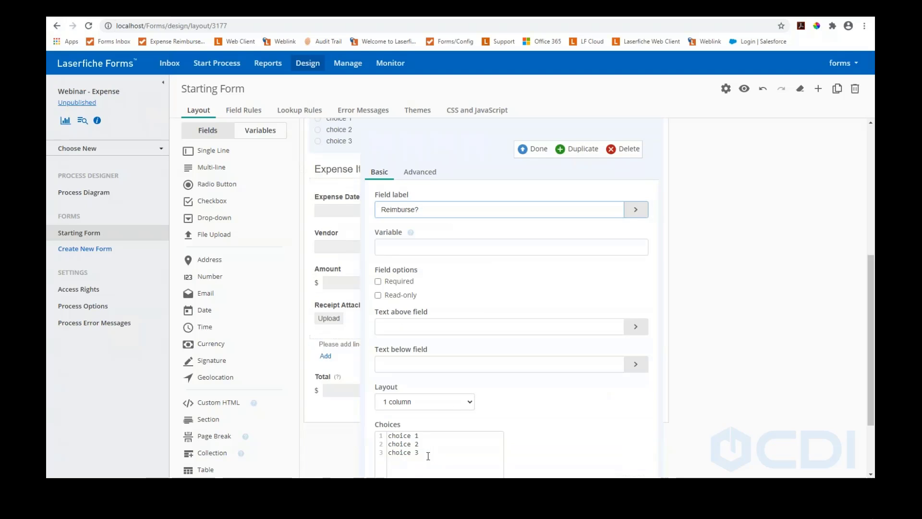
{"action": "left_click_drag", "start_coordinate": [428, 456], "coordinate": [378, 436]}
{"action": "type", "text": "Ye"}
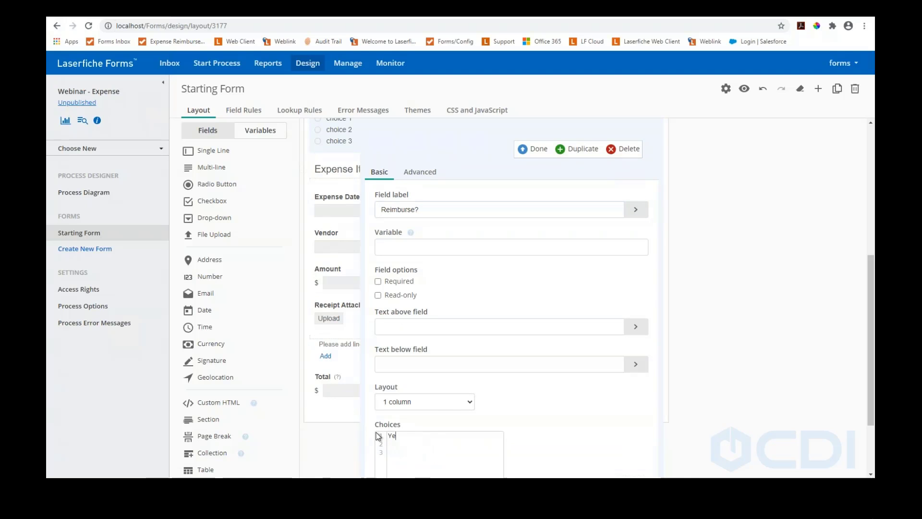
{"action": "type", "text": "s No"}
{"action": "left_click", "coordinate": [437, 402]}
{"action": "left_click", "coordinate": [404, 416]}
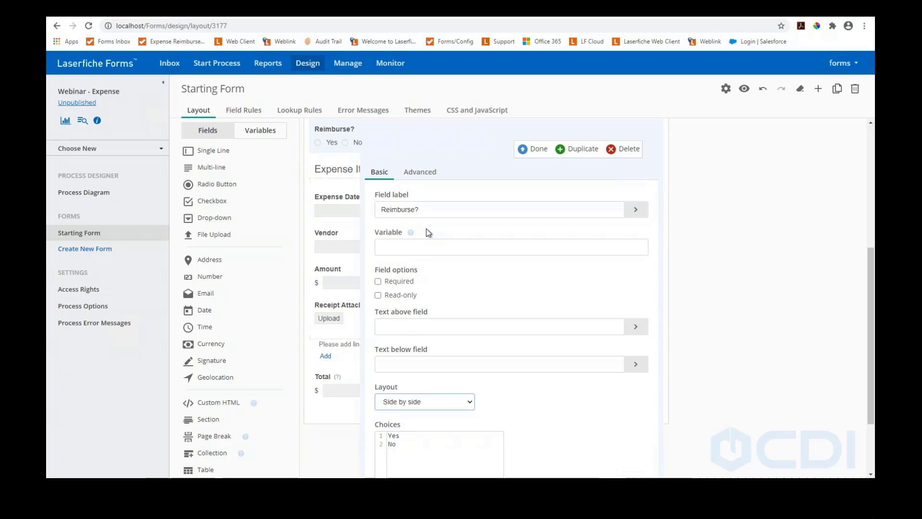
{"action": "left_click", "coordinate": [533, 150]}
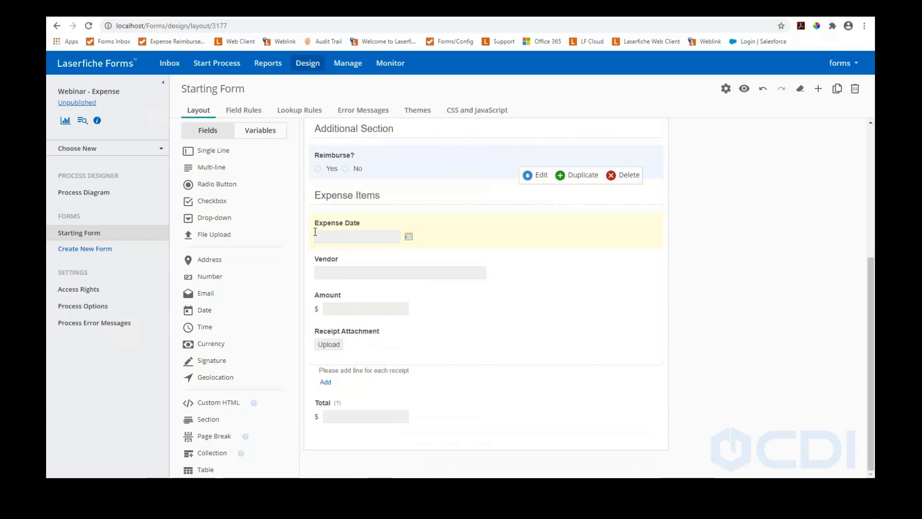
Add a checkbox above Additional Section labelled 'Does this need an additional section?'
{"action": "scroll", "coordinate": [317, 233], "scroll_direction": "up", "scroll_amount": 2}
{"action": "scroll", "coordinate": [332, 225], "scroll_direction": "up", "scroll_amount": 2}
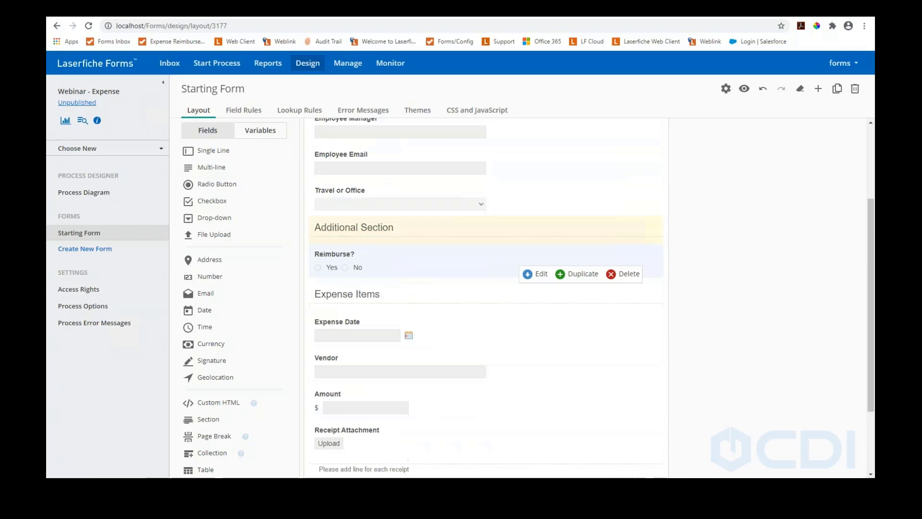
{"action": "left_click_drag", "start_coordinate": [208, 202], "coordinate": [377, 233]}
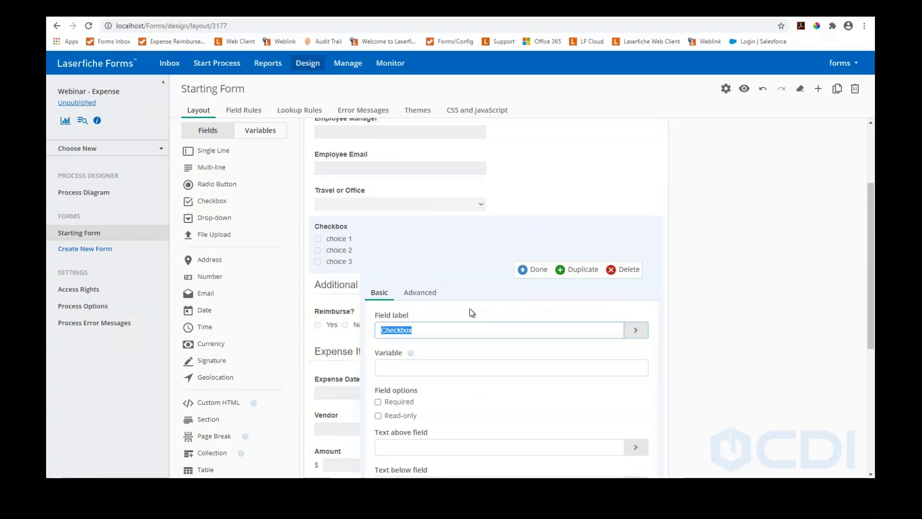
{"action": "type", "text": "Does this need "}
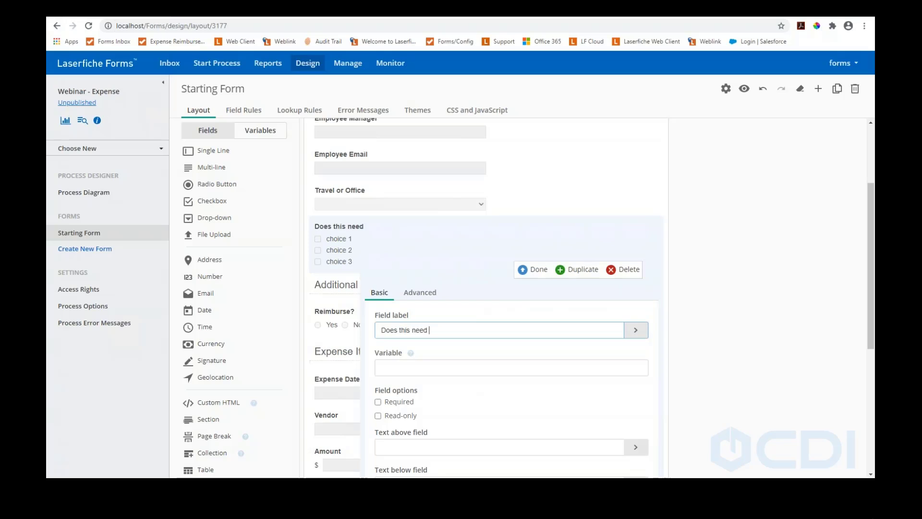
{"action": "type", "text": "an additional secio"}
{"action": "type", "text": "ion"}
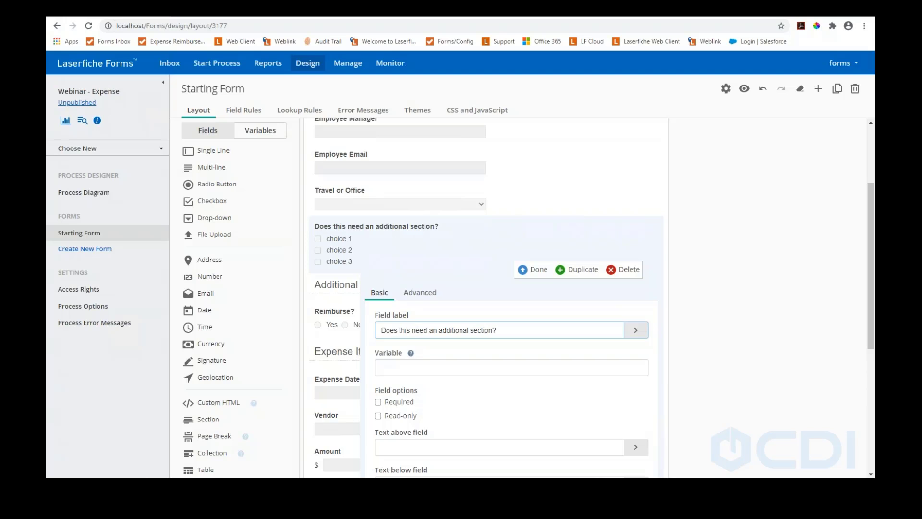
Replace the checkbox's placeholder choices with a single Yes, then go to Field Rules
{"action": "scroll", "coordinate": [418, 336], "scroll_direction": "down", "scroll_amount": 4}
{"action": "left_click_drag", "start_coordinate": [438, 380], "coordinate": [377, 352]}
{"action": "type", "text": "Yes"}
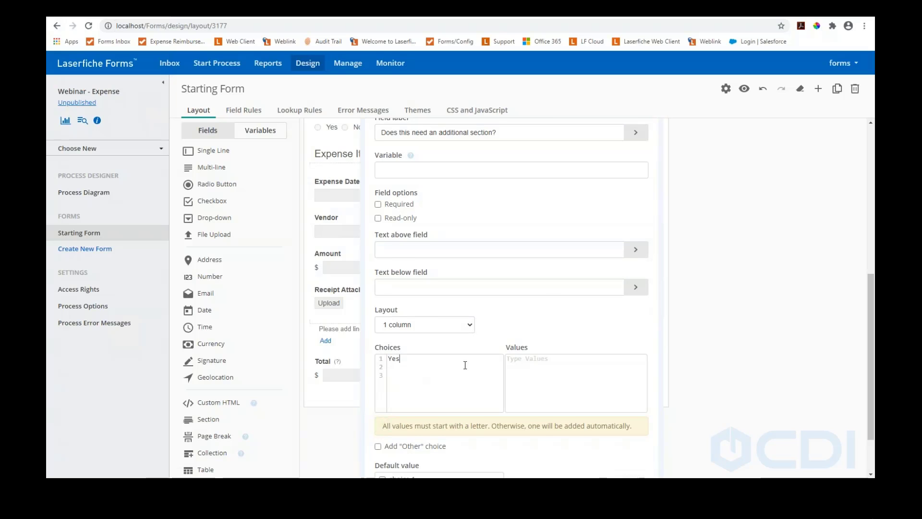
{"action": "scroll", "coordinate": [465, 365], "scroll_direction": "down", "scroll_amount": 1}
{"action": "scroll", "coordinate": [468, 365], "scroll_direction": "up", "scroll_amount": 3}
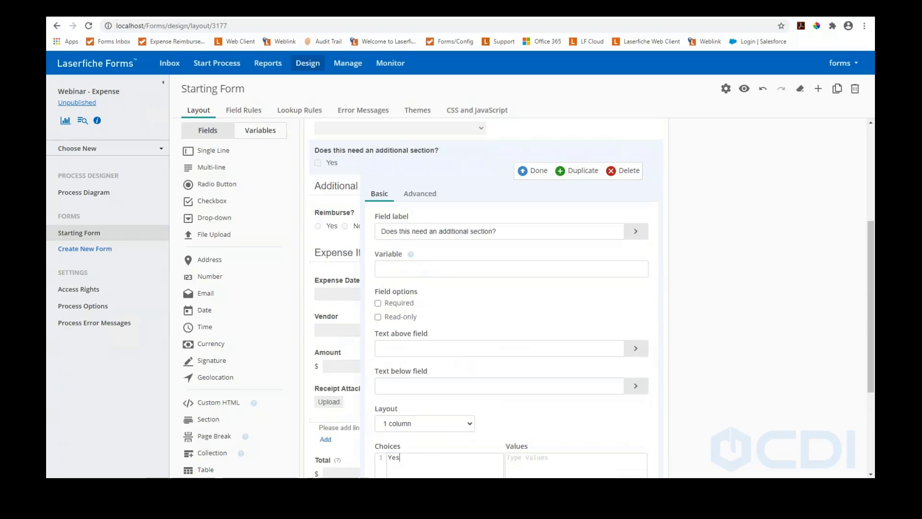
{"action": "left_click", "coordinate": [533, 180]}
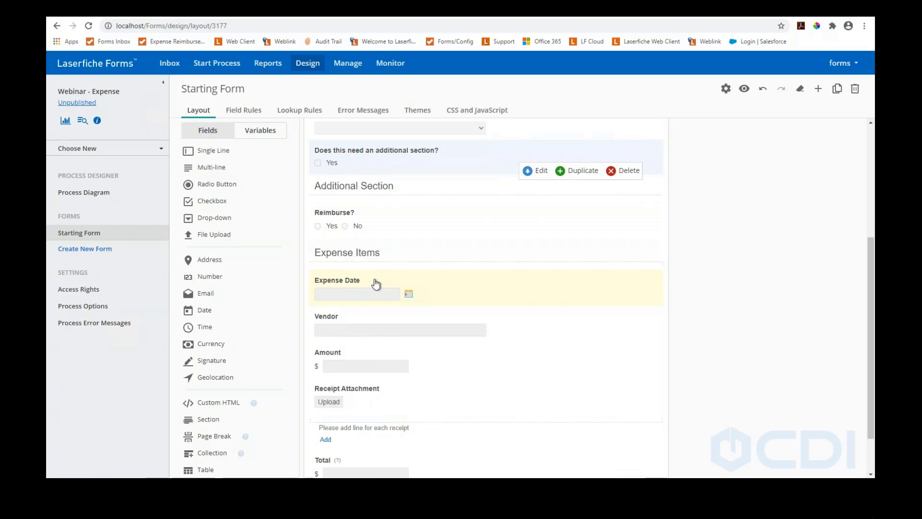
{"action": "scroll", "coordinate": [377, 284], "scroll_direction": "up", "scroll_amount": 3}
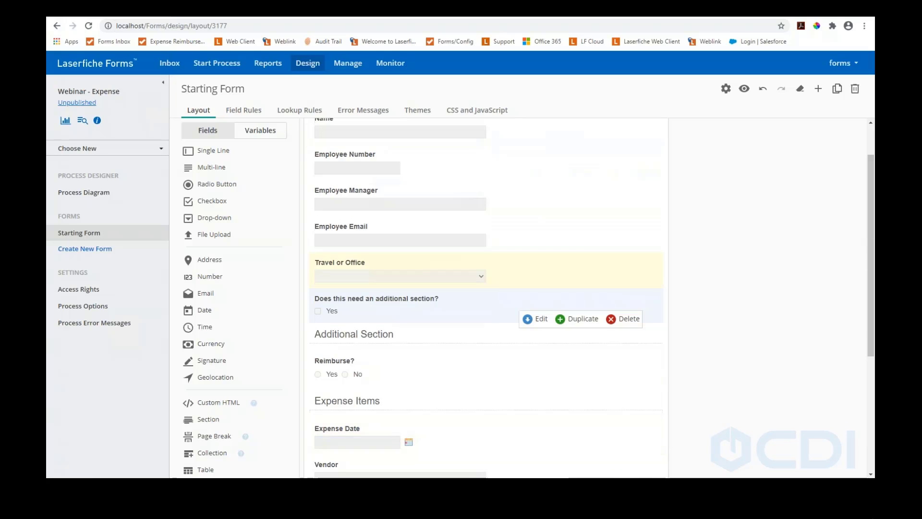
{"action": "left_click", "coordinate": [245, 114]}
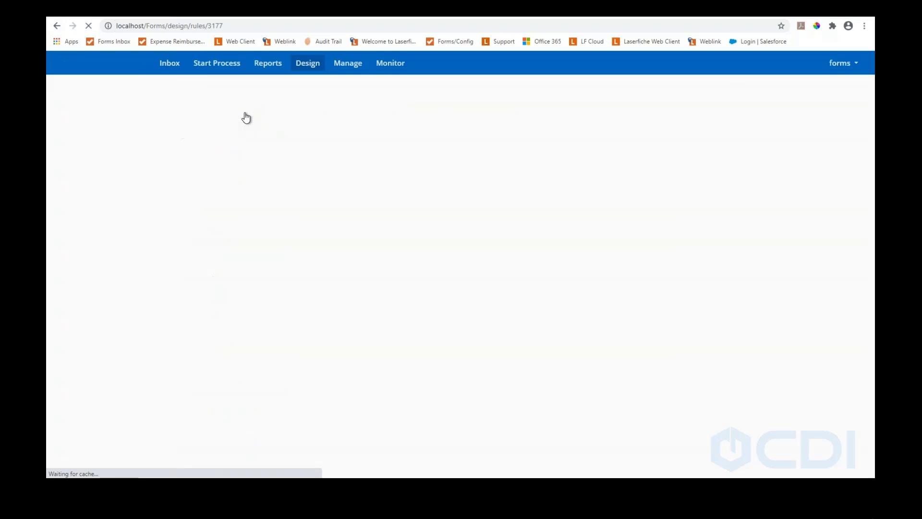
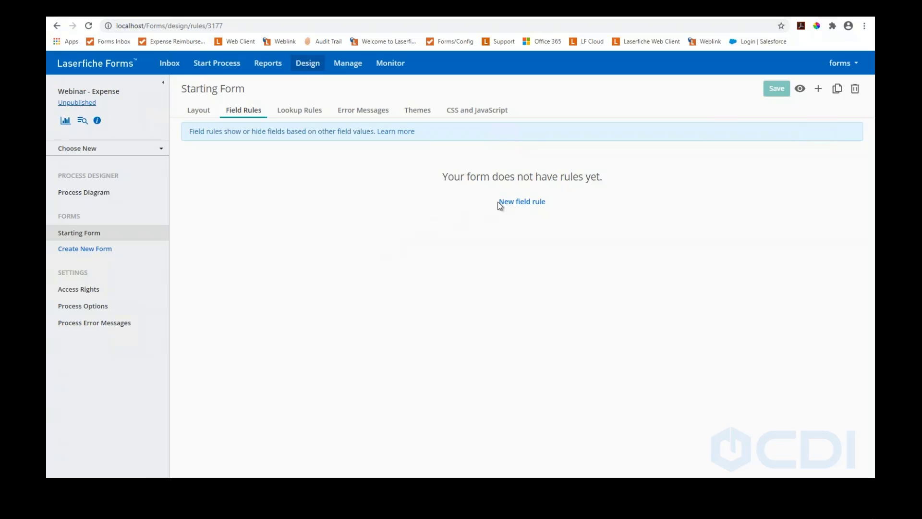
Add a blank Show field rule, browse its field list without picking one, then head for the Process Diagram
{"action": "left_click", "coordinate": [515, 203]}
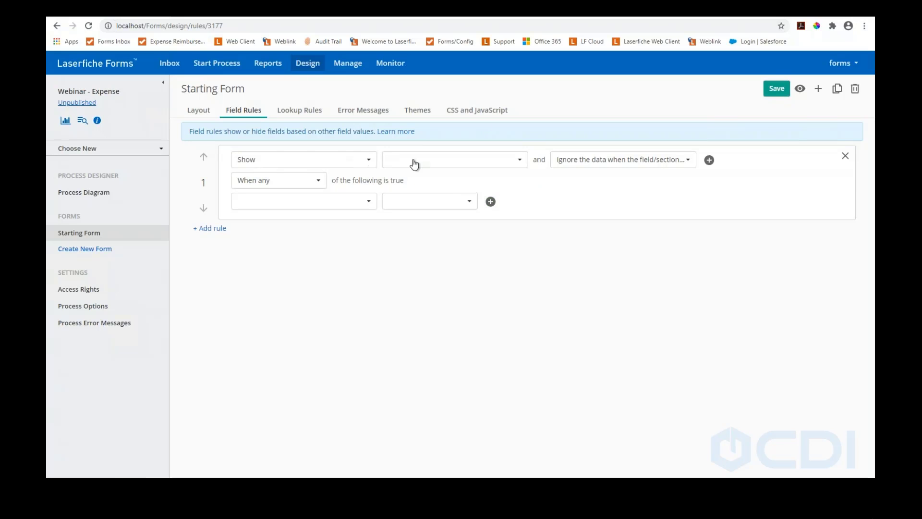
{"action": "left_click", "coordinate": [483, 163]}
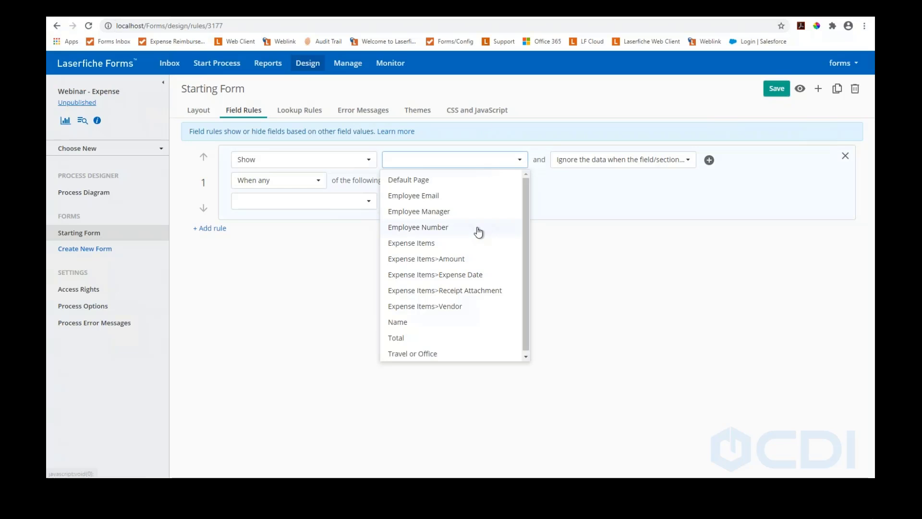
{"action": "scroll", "coordinate": [478, 232], "scroll_direction": "down", "scroll_amount": 1}
{"action": "scroll", "coordinate": [479, 232], "scroll_direction": "up", "scroll_amount": 1}
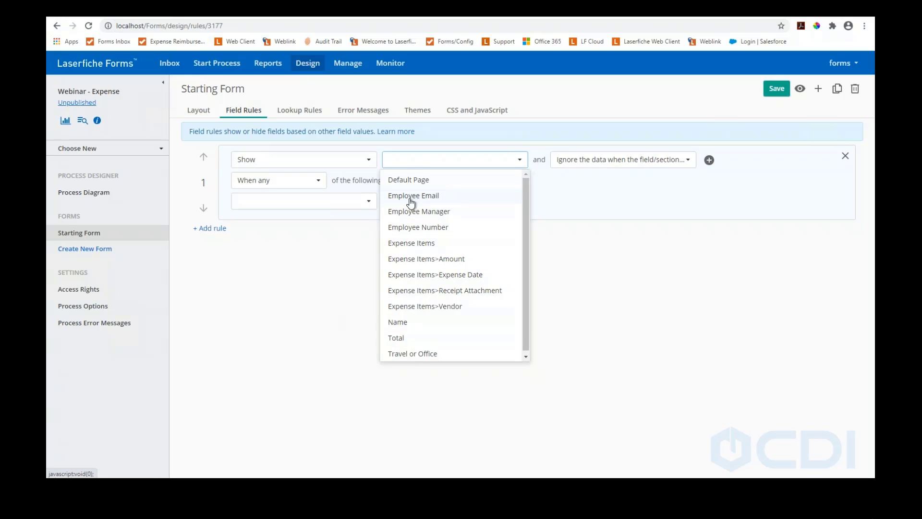
{"action": "scroll", "coordinate": [412, 205], "scroll_direction": "down", "scroll_amount": 1}
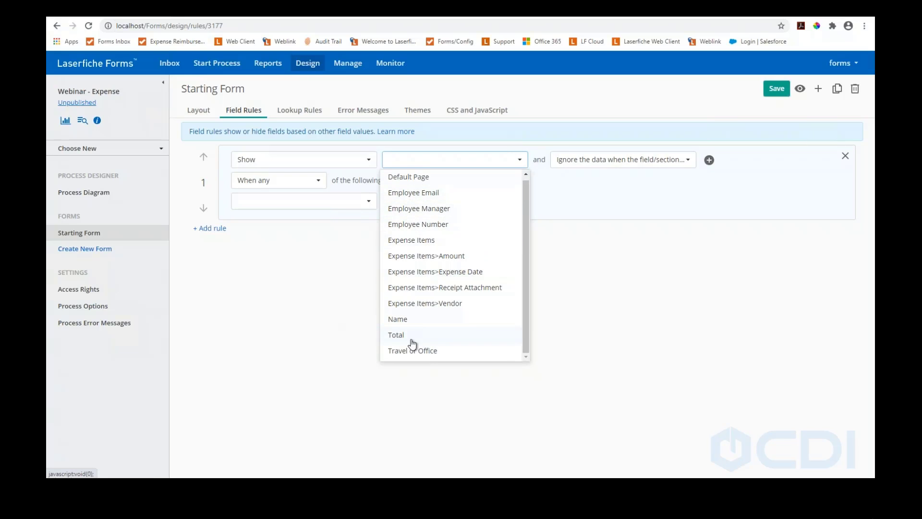
{"action": "left_click", "coordinate": [255, 308]}
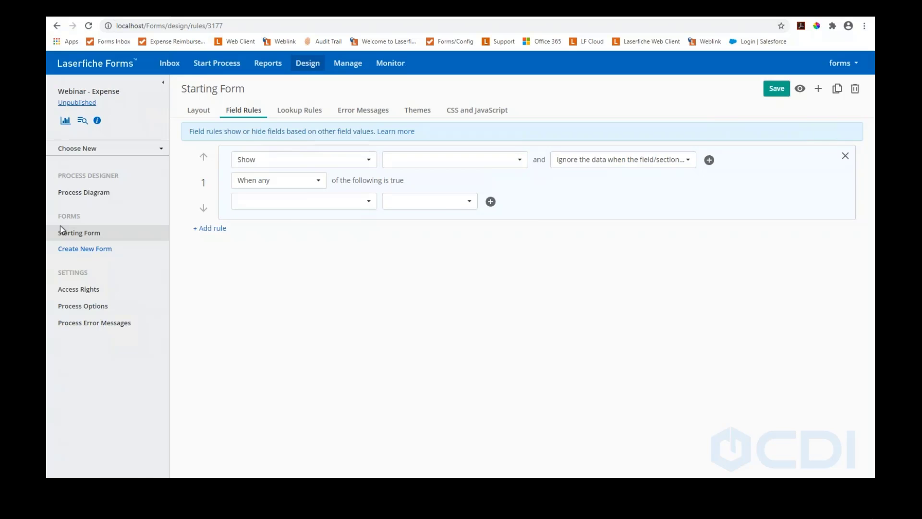
{"action": "left_click", "coordinate": [68, 196]}
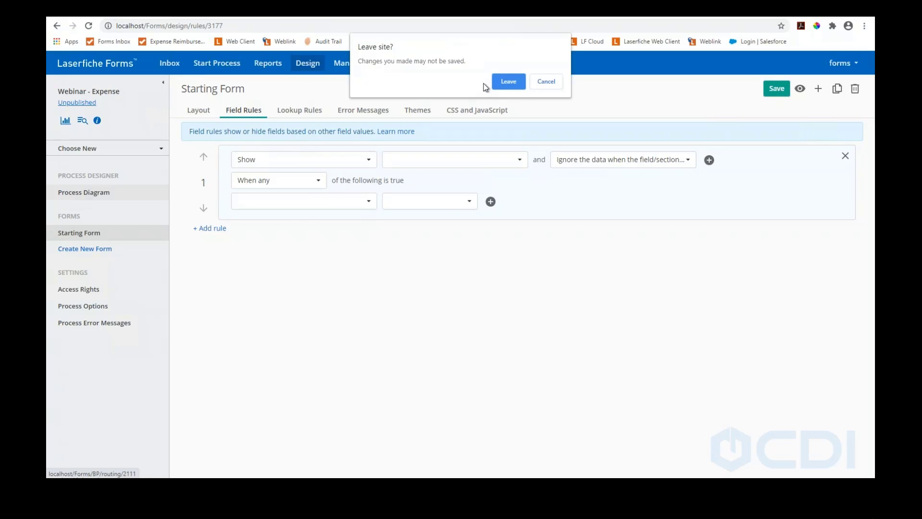
Leave the page to discard the unsaved rule and reopen the Starting Form
{"action": "left_click", "coordinate": [508, 82]}
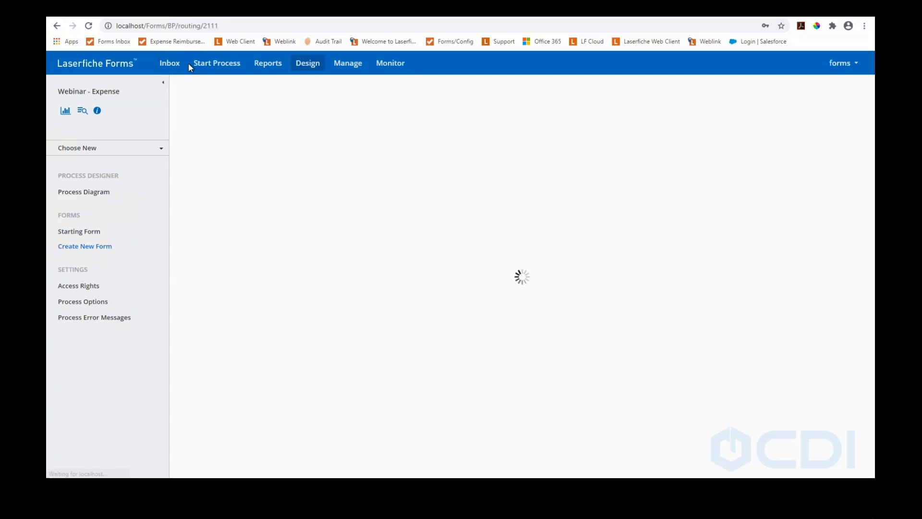
{"action": "left_click", "coordinate": [80, 231]}
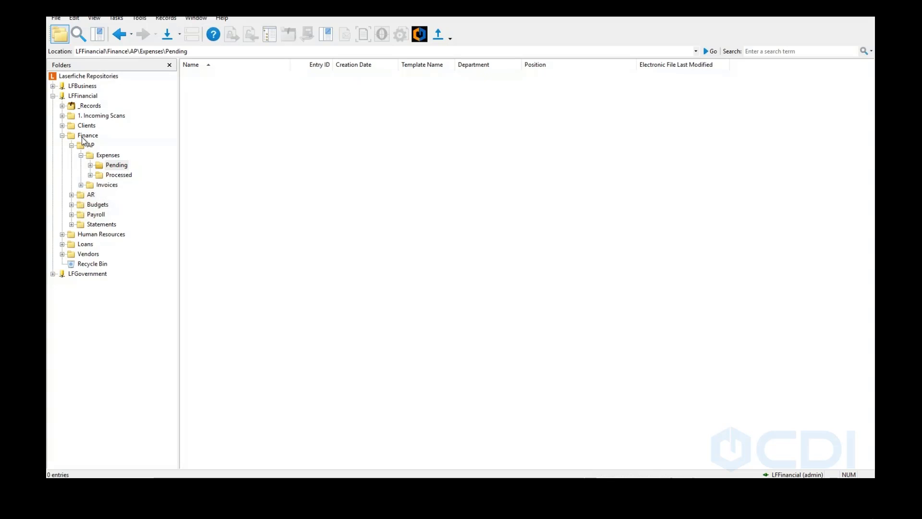
{"action": "left_click", "coordinate": [91, 145]}
{"action": "left_click", "coordinate": [80, 155]}
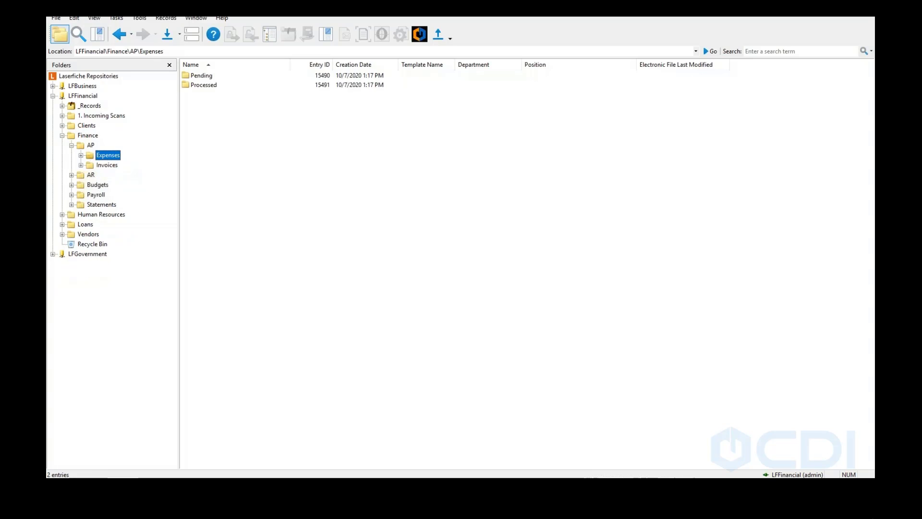
{"action": "left_click", "coordinate": [199, 77]}
{"action": "double_click", "coordinate": [199, 77]}
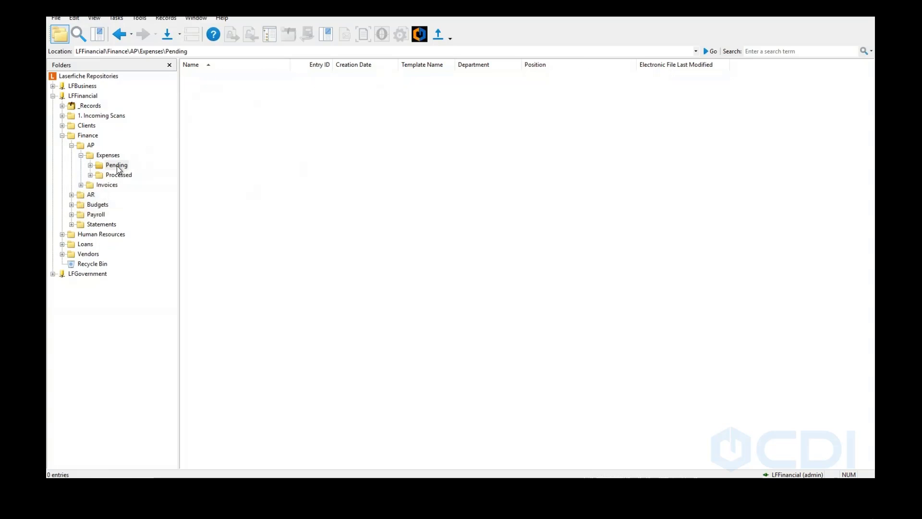
{"action": "right_click", "coordinate": [200, 119]}
{"action": "mouse_move", "coordinate": [272, 160]}
{"action": "left_click", "coordinate": [303, 169]}
{"action": "left_click", "coordinate": [269, 74]}
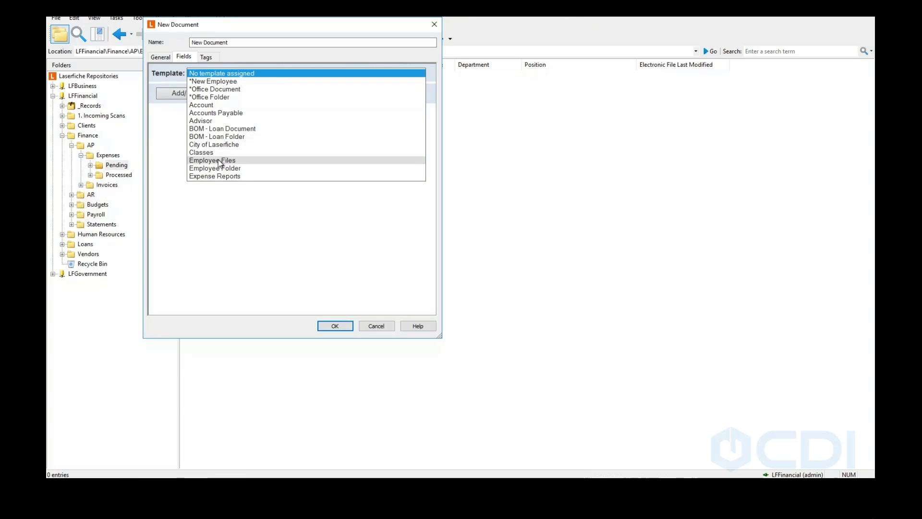
{"action": "left_click", "coordinate": [219, 176]}
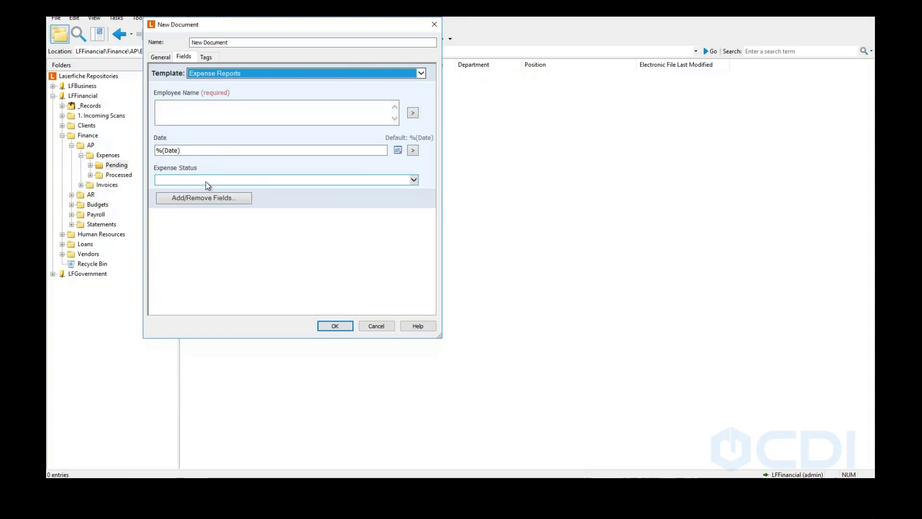
{"action": "left_click", "coordinate": [206, 181]}
{"action": "left_click", "coordinate": [211, 181]}
{"action": "left_click", "coordinate": [186, 110]}
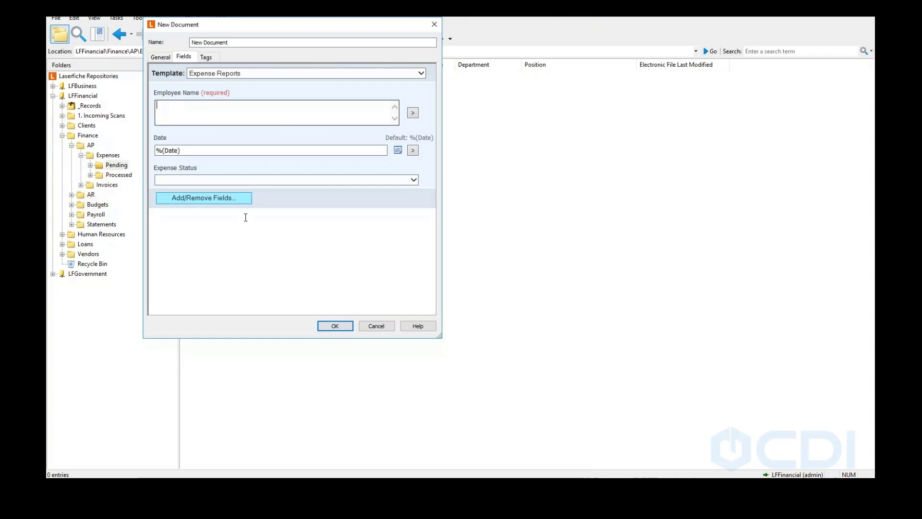
{"action": "left_click", "coordinate": [364, 326]}
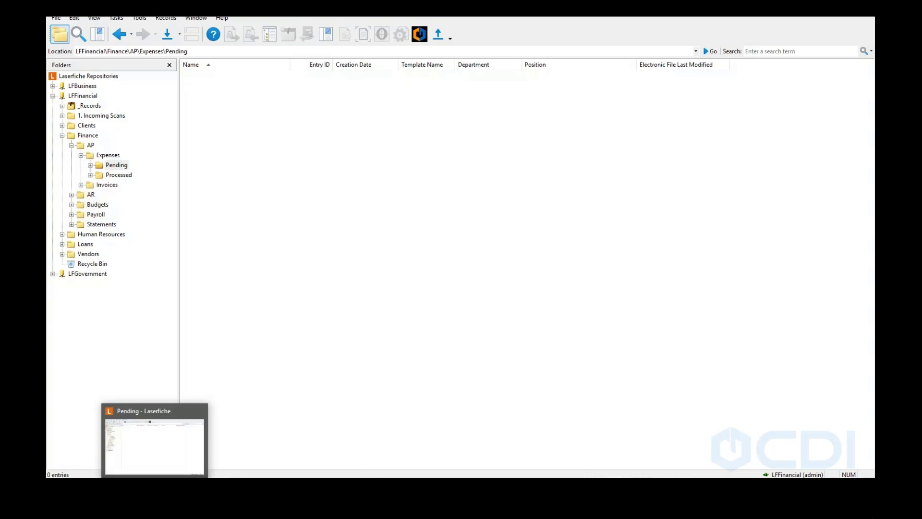
Save a rule showing Additional Section when 'Does this need an additional section?' is Yes, then preview the form
{"action": "left_click", "coordinate": [374, 486]}
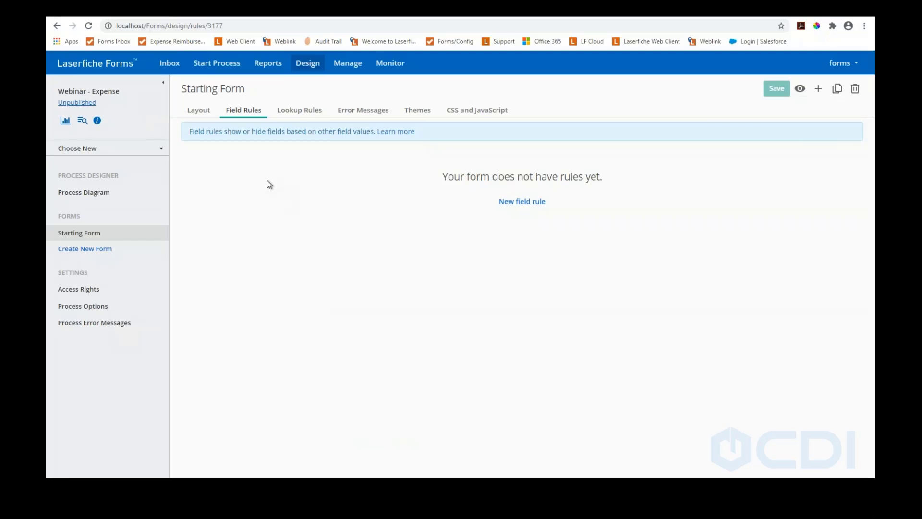
{"action": "left_click", "coordinate": [505, 202]}
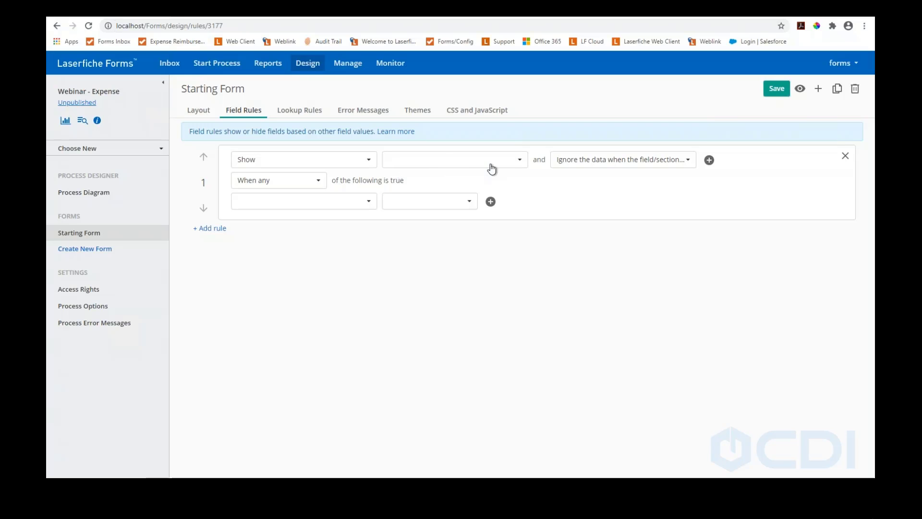
{"action": "left_click", "coordinate": [519, 161]}
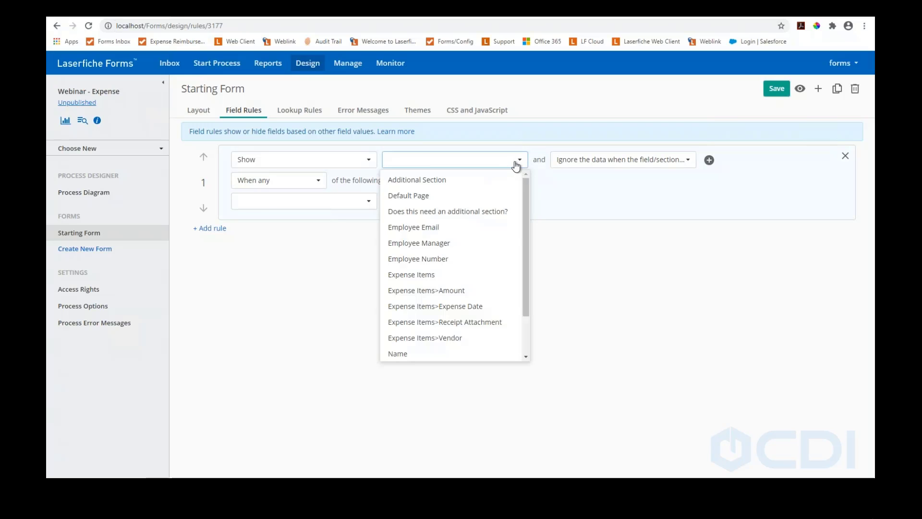
{"action": "left_click", "coordinate": [427, 180]}
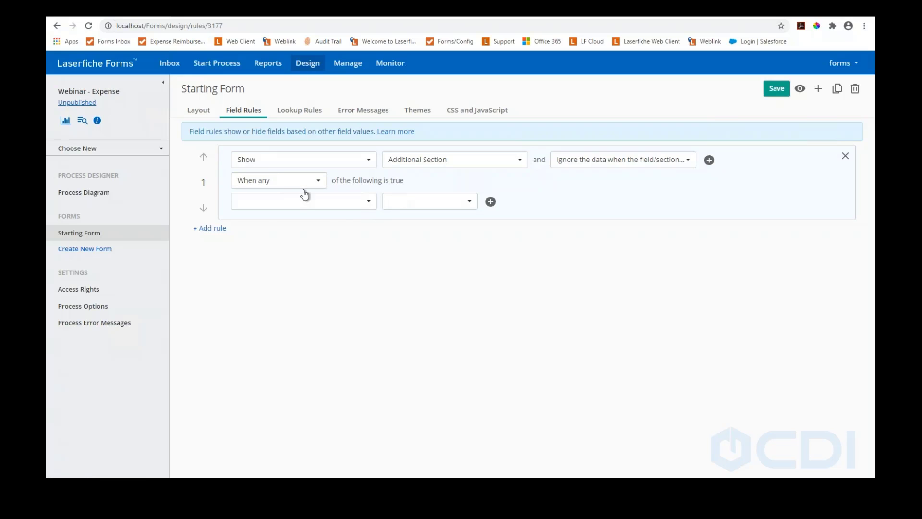
{"action": "left_click", "coordinate": [363, 204]}
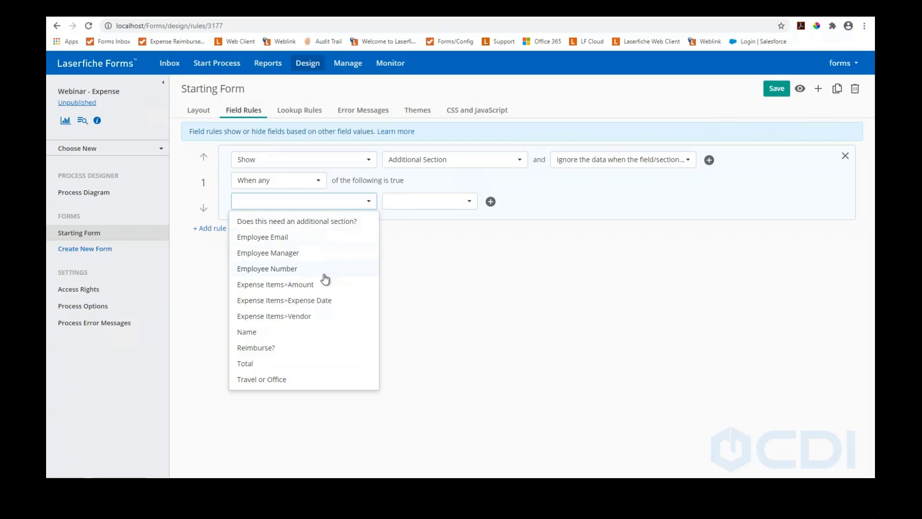
{"action": "left_click", "coordinate": [282, 224]}
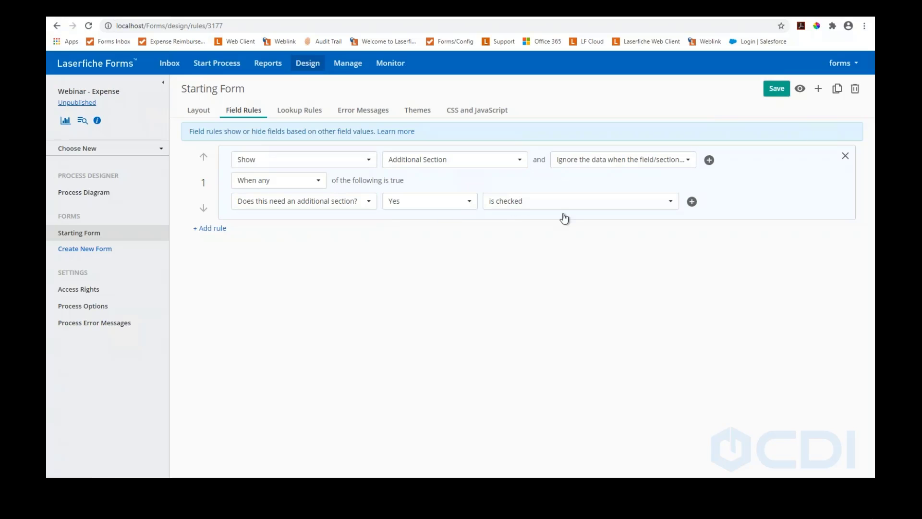
{"action": "left_click", "coordinate": [770, 91]}
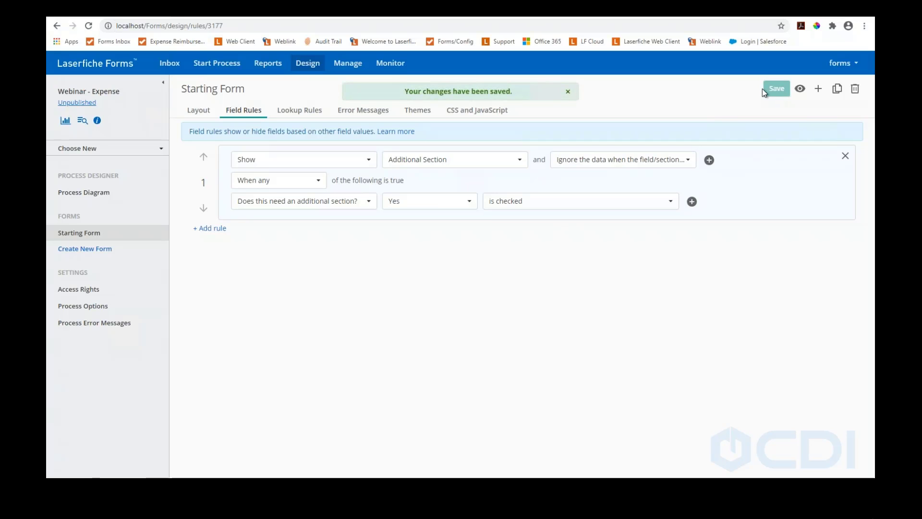
{"action": "left_click", "coordinate": [800, 90]}
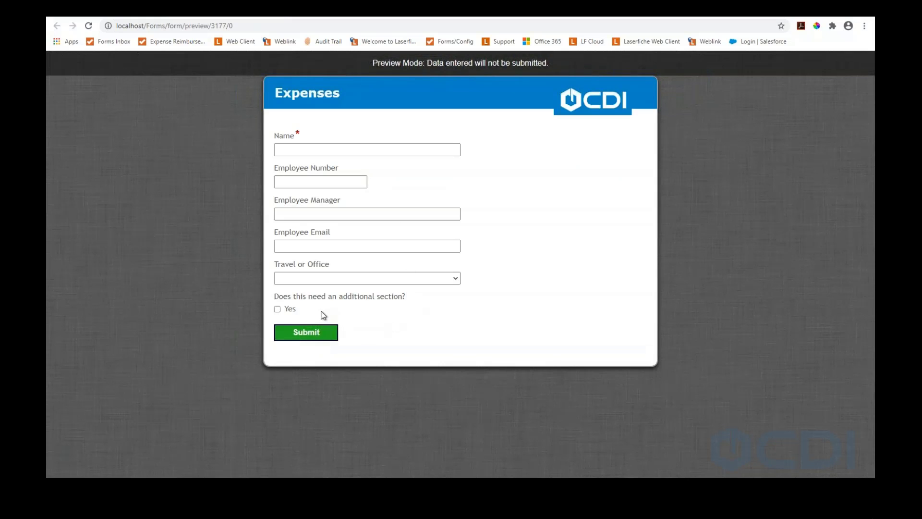
In preview, tick Yes, answer Reimburse Yes and set Expense Date to 10/15/2020, then return to field rules
{"action": "left_click", "coordinate": [278, 310]}
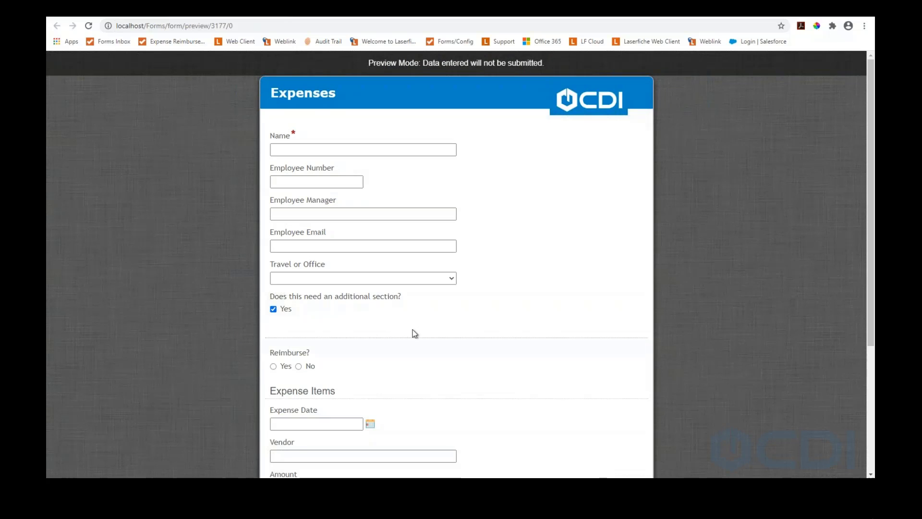
{"action": "scroll", "coordinate": [438, 326], "scroll_direction": "down", "scroll_amount": 4}
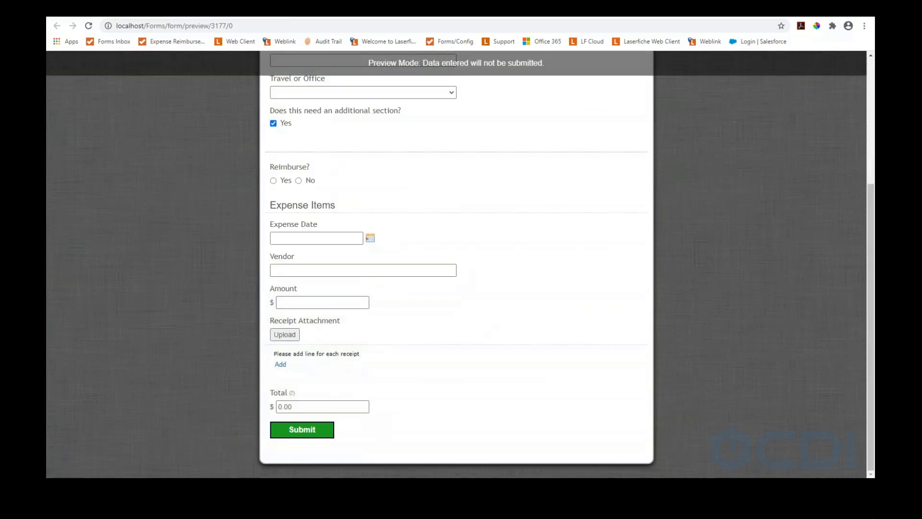
{"action": "left_click", "coordinate": [273, 181]}
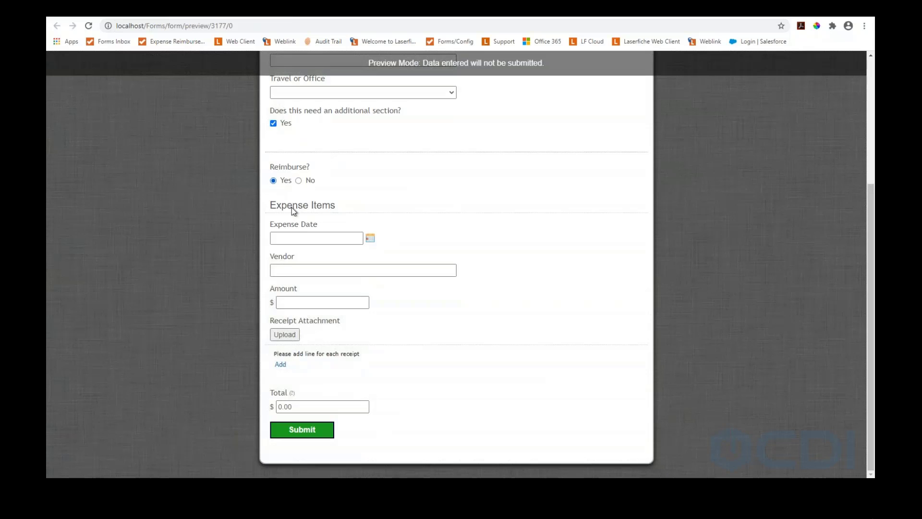
{"action": "left_click", "coordinate": [308, 239]}
{"action": "left_click", "coordinate": [354, 317]}
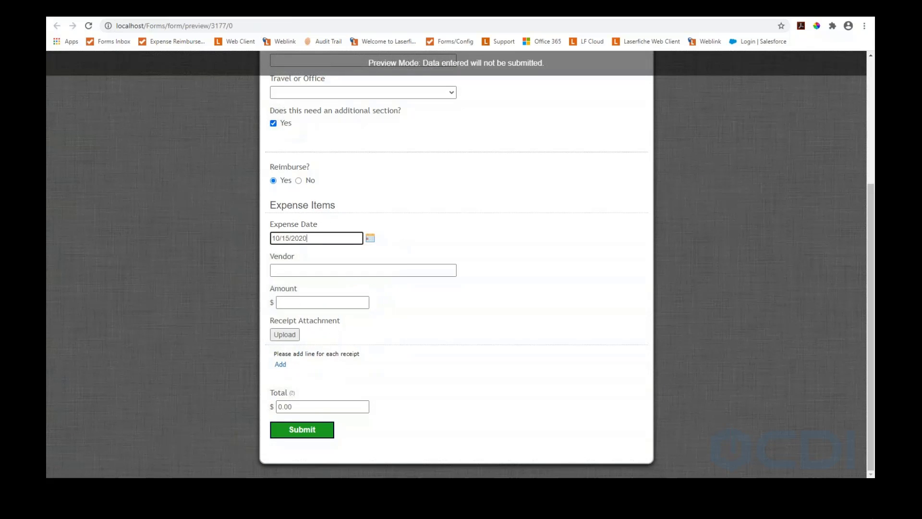
{"action": "scroll", "coordinate": [287, 80], "scroll_direction": "up", "scroll_amount": 2}
{"action": "scroll", "coordinate": [287, 80], "scroll_direction": "up", "scroll_amount": 2}
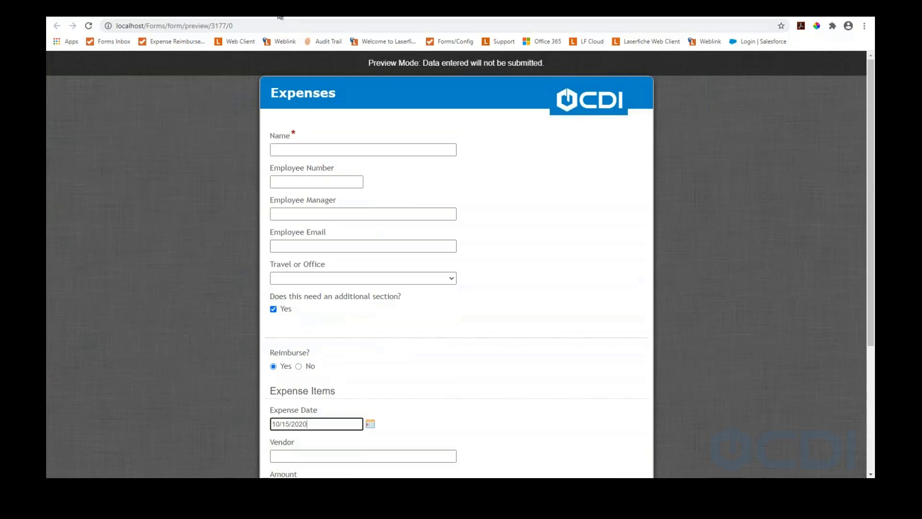
{"action": "left_click", "coordinate": [280, 11]}
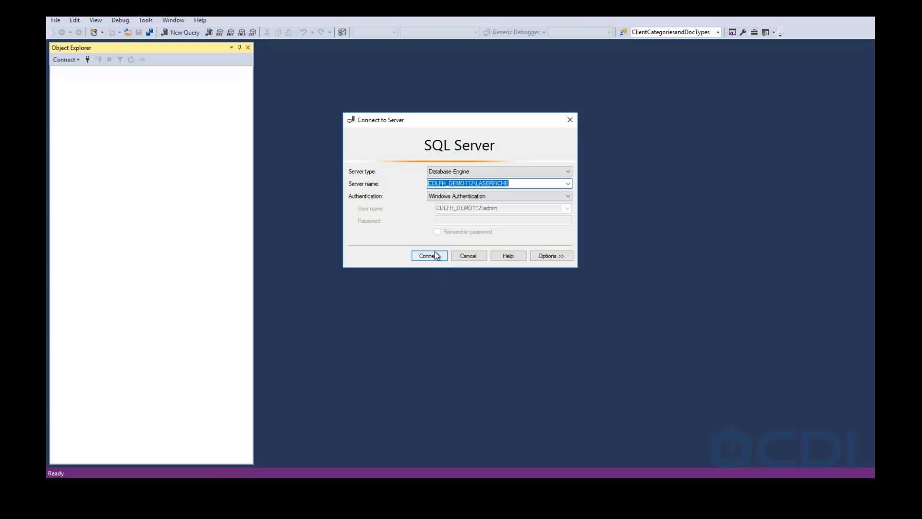
Connect to the SQL Server instance, expand Databases and select LFExternalTables
{"action": "left_click", "coordinate": [419, 257]}
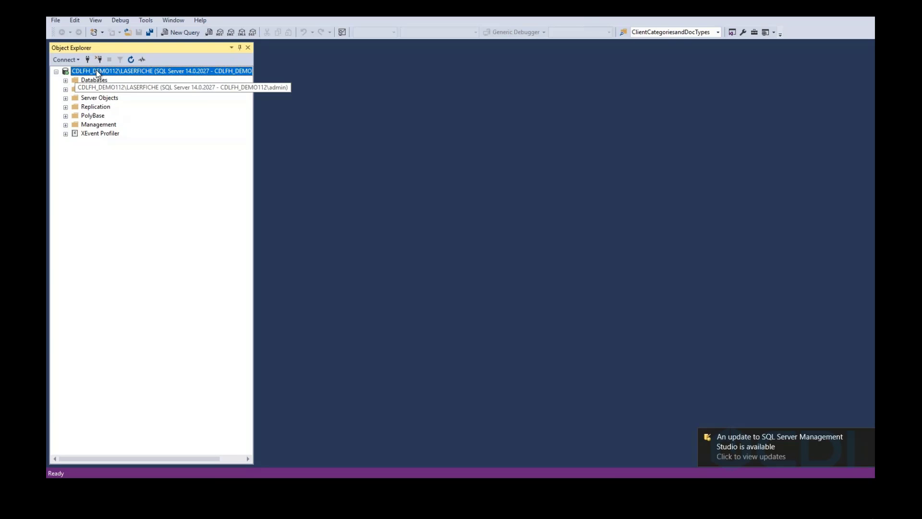
{"action": "left_click", "coordinate": [65, 80]}
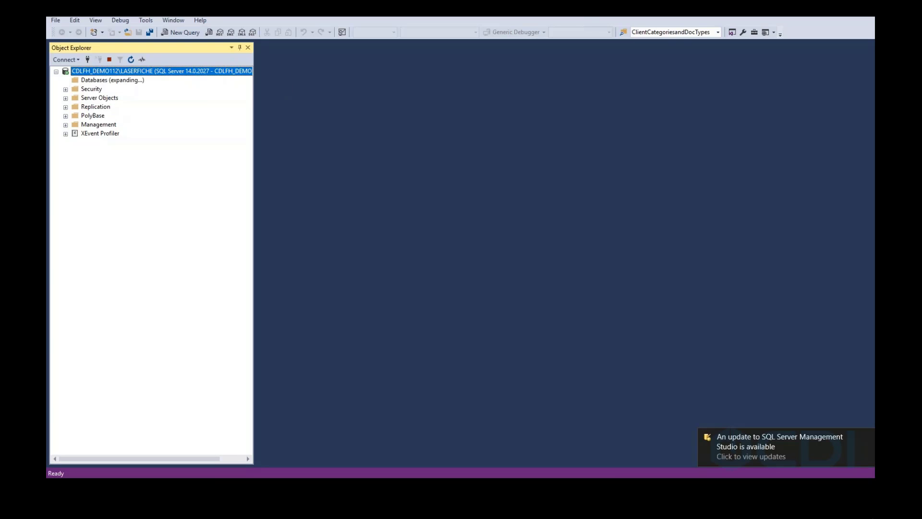
{"action": "right_click", "coordinate": [94, 82]}
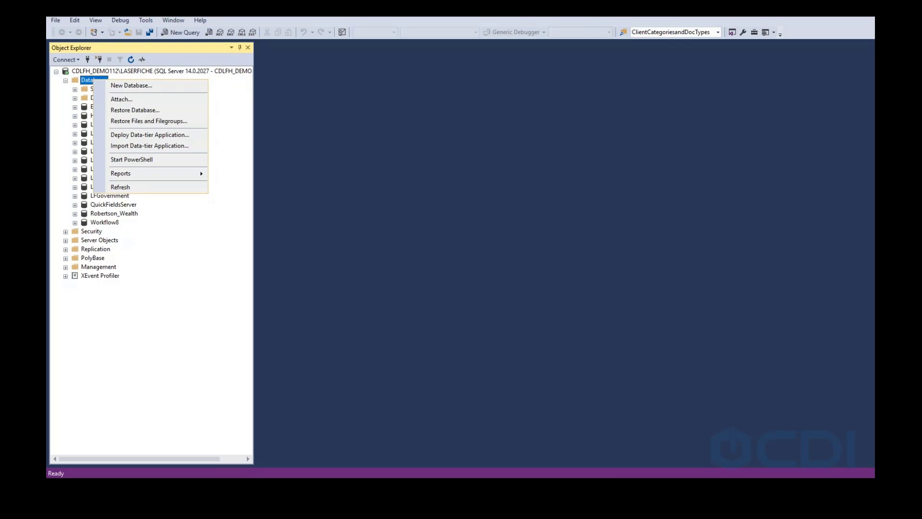
{"action": "left_click", "coordinate": [85, 78]}
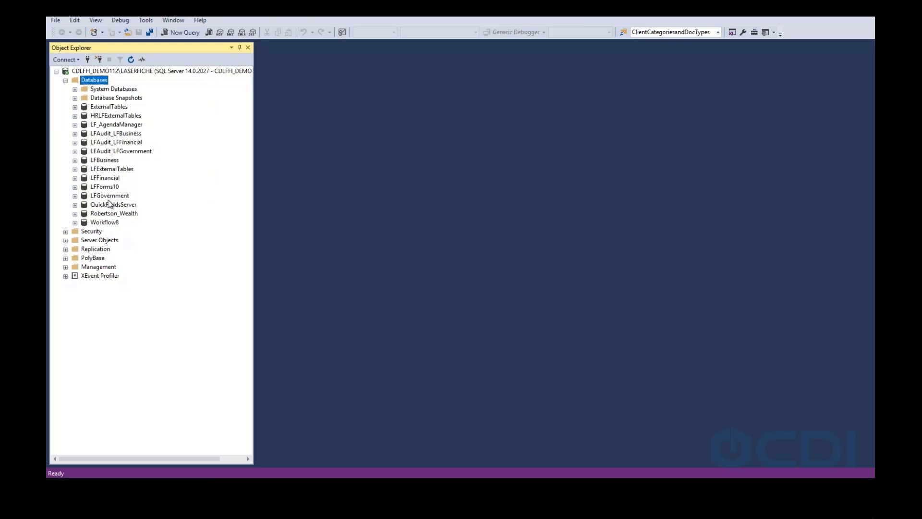
{"action": "left_click", "coordinate": [106, 172]}
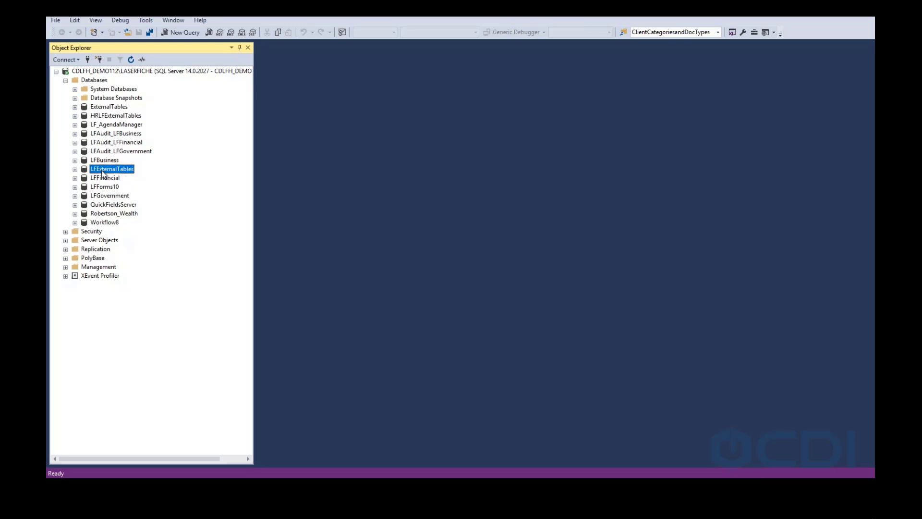
Expand LFExternalTables' Tables and review dbo.The_Office's columns in Design view, then close it
{"action": "left_click", "coordinate": [75, 169]}
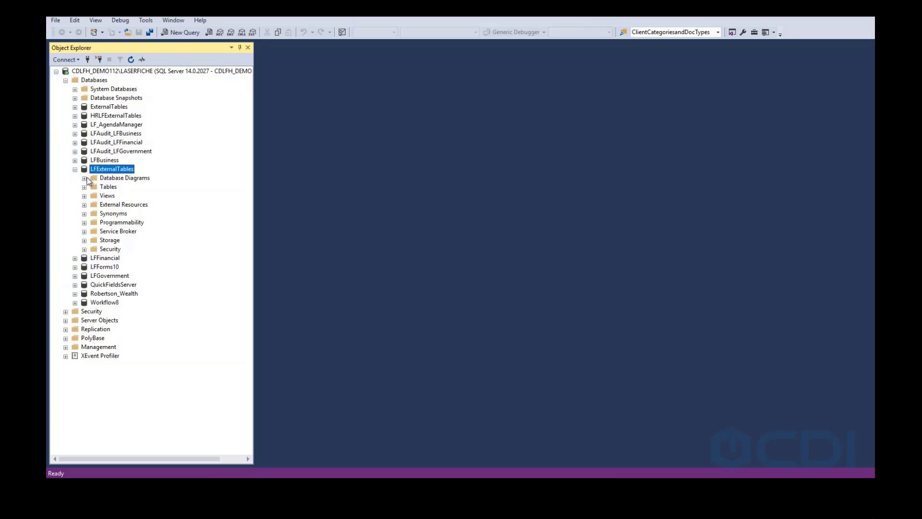
{"action": "left_click", "coordinate": [104, 187]}
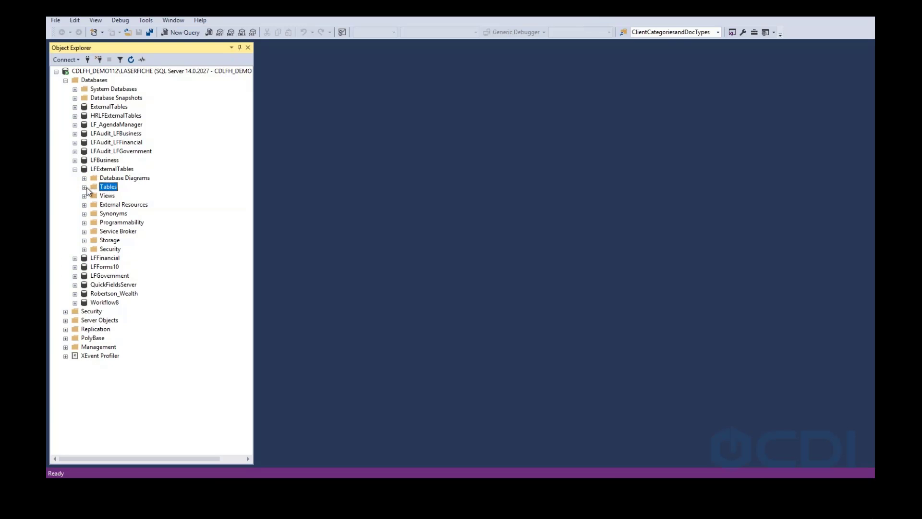
{"action": "left_click", "coordinate": [84, 187]}
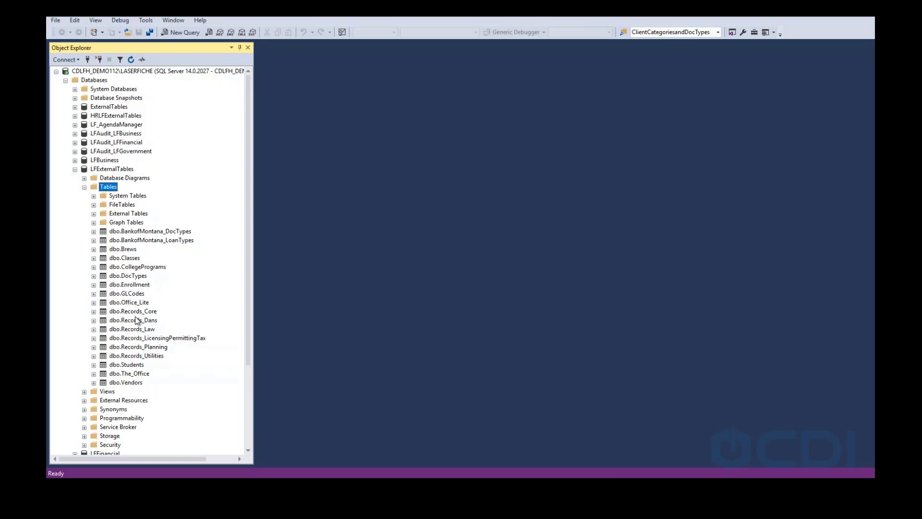
{"action": "left_click", "coordinate": [135, 376]}
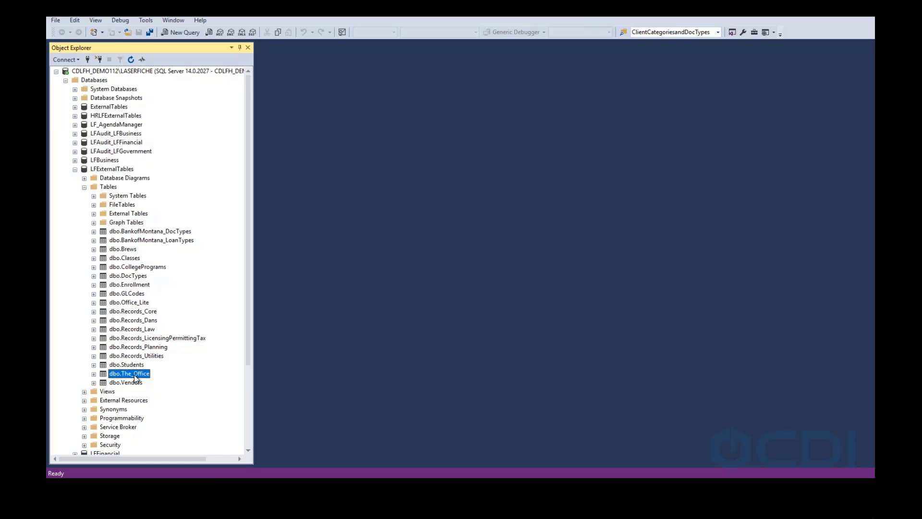
{"action": "right_click", "coordinate": [135, 379]}
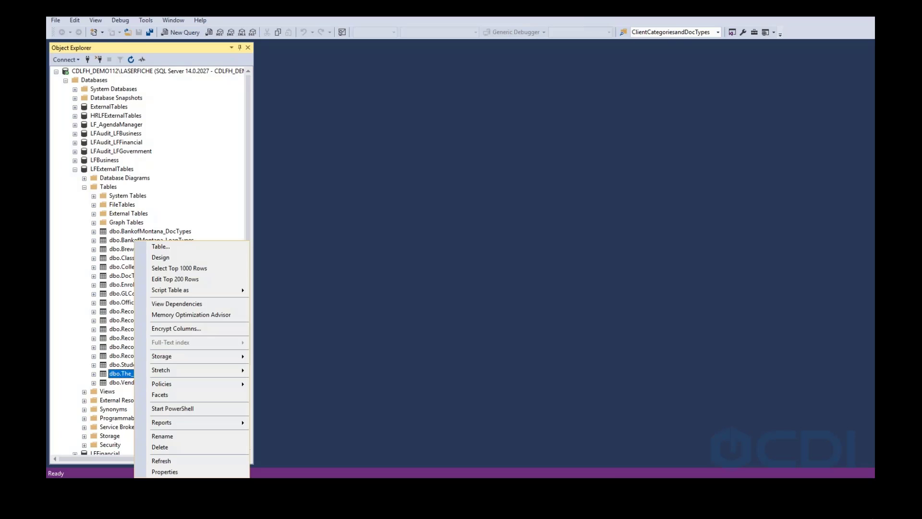
{"action": "left_click", "coordinate": [166, 258]}
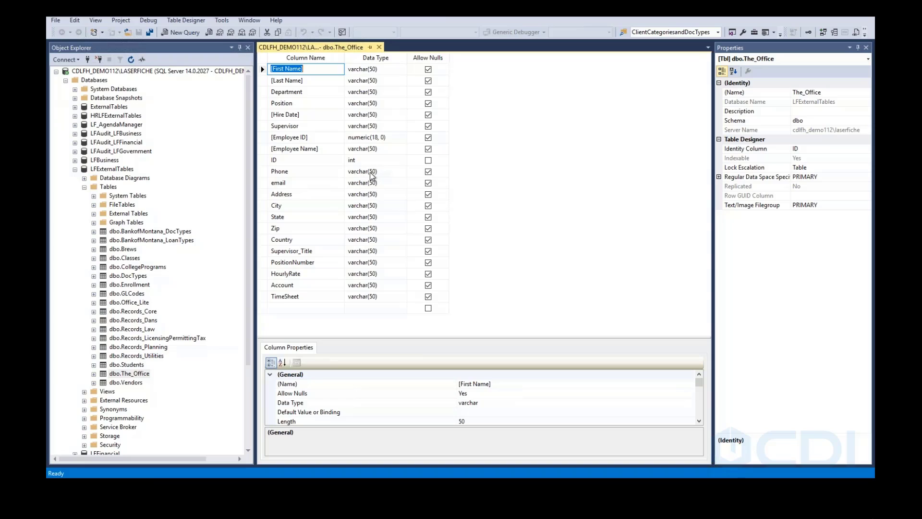
{"action": "left_click", "coordinate": [379, 47]}
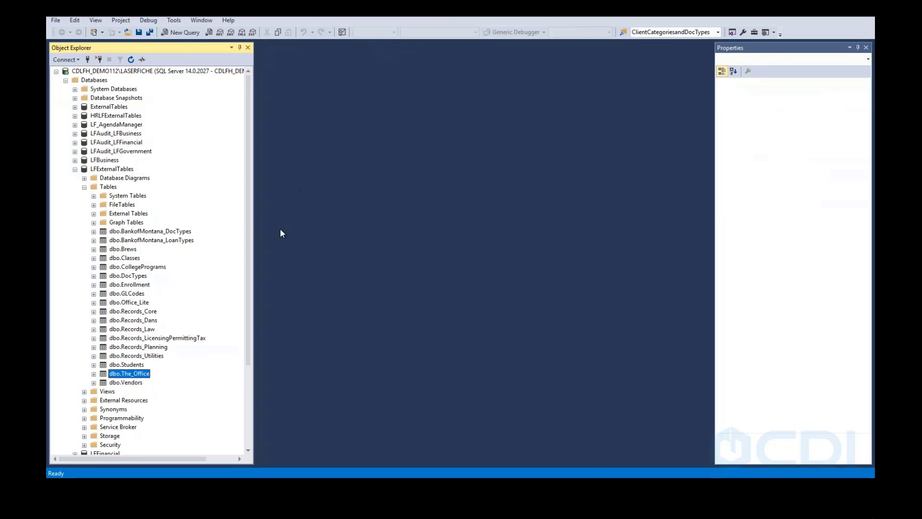
Select the top 1000 rows of dbo.The_Office and scroll through the 19 employee records
{"action": "right_click", "coordinate": [132, 378]}
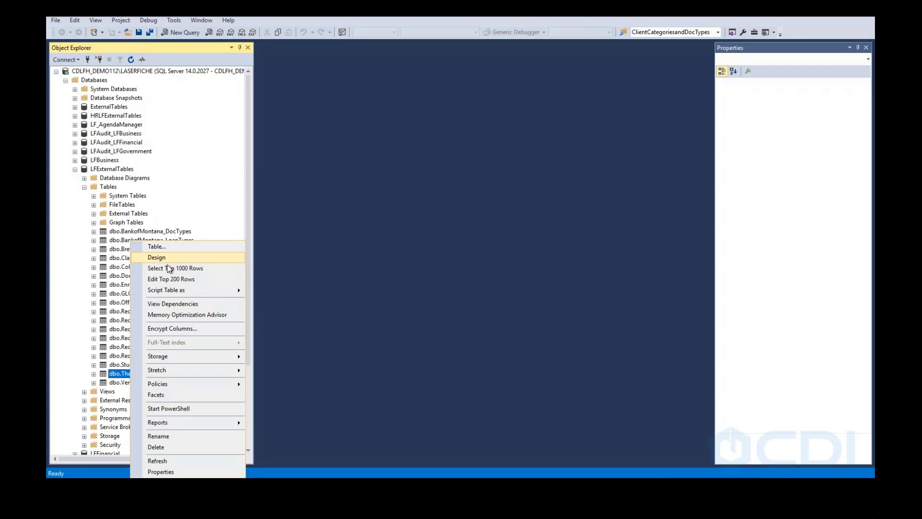
{"action": "left_click", "coordinate": [179, 271]}
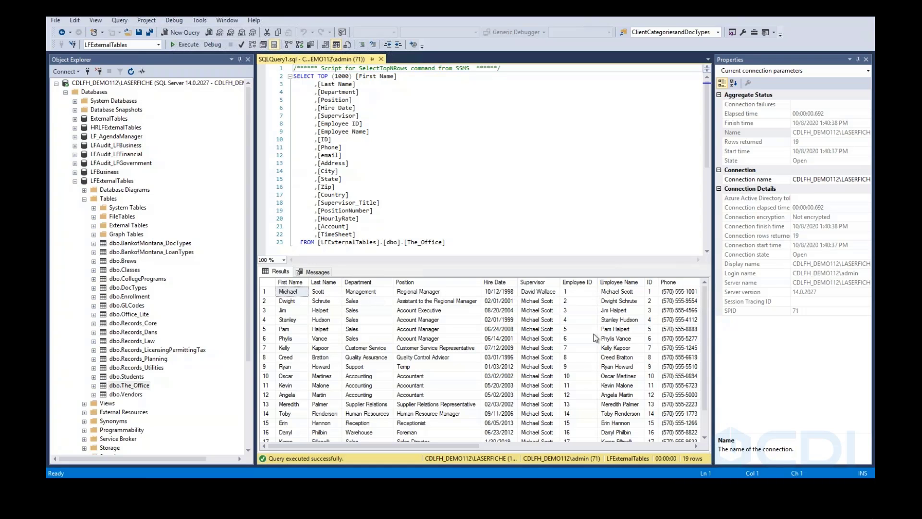
{"action": "left_click_drag", "start_coordinate": [456, 446], "coordinate": [700, 429]}
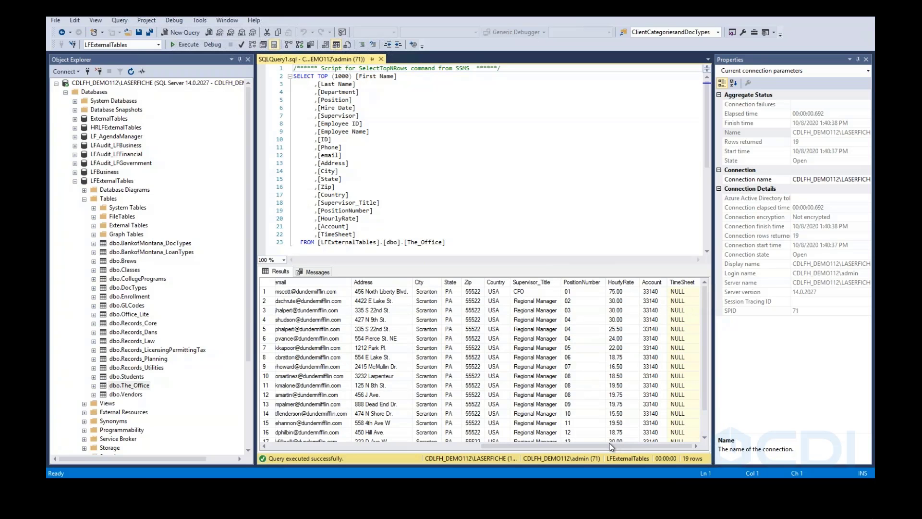
{"action": "left_click_drag", "start_coordinate": [605, 445], "coordinate": [331, 473]}
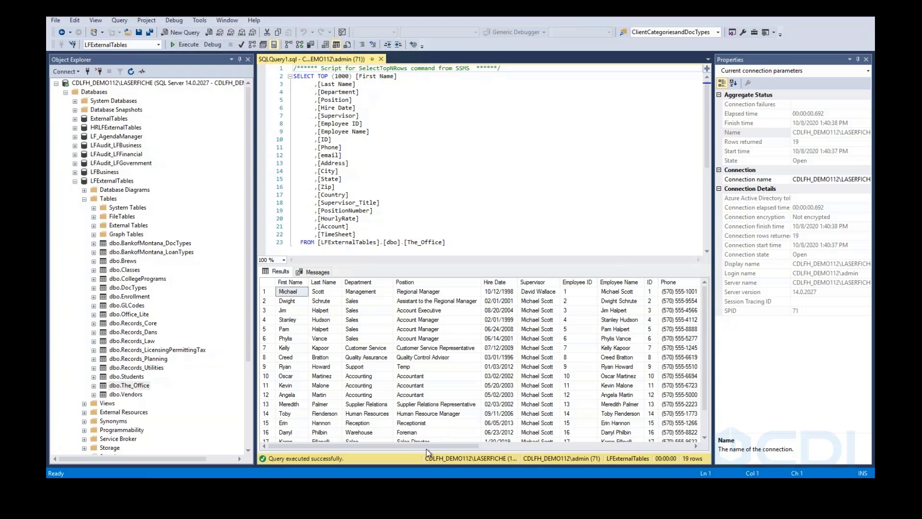
Close the query and go to the Starting Form's Lookup Rules in Laserfiche Forms
{"action": "left_click", "coordinate": [381, 59]}
{"action": "key", "text": "alt+Tab"}
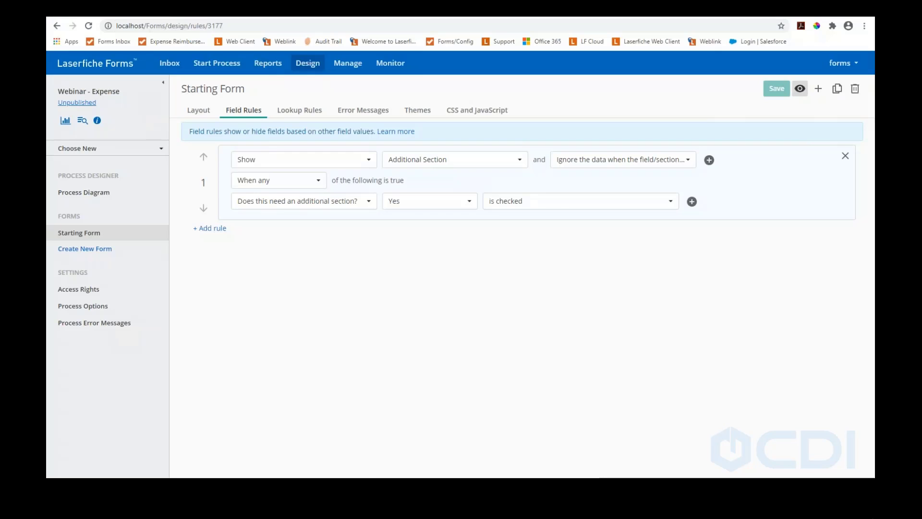
{"action": "left_click", "coordinate": [293, 110]}
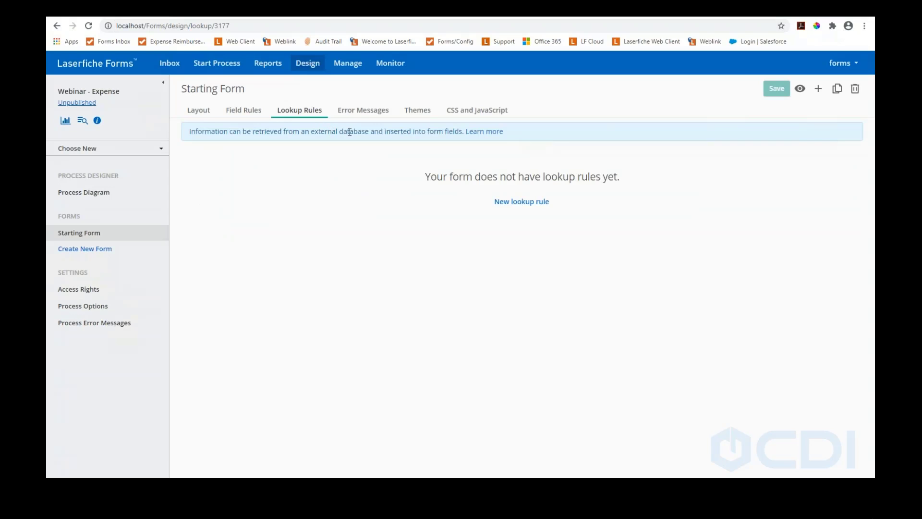
Go to Forms Administration from the account menu and open Data Sources
{"action": "left_click", "coordinate": [839, 62]}
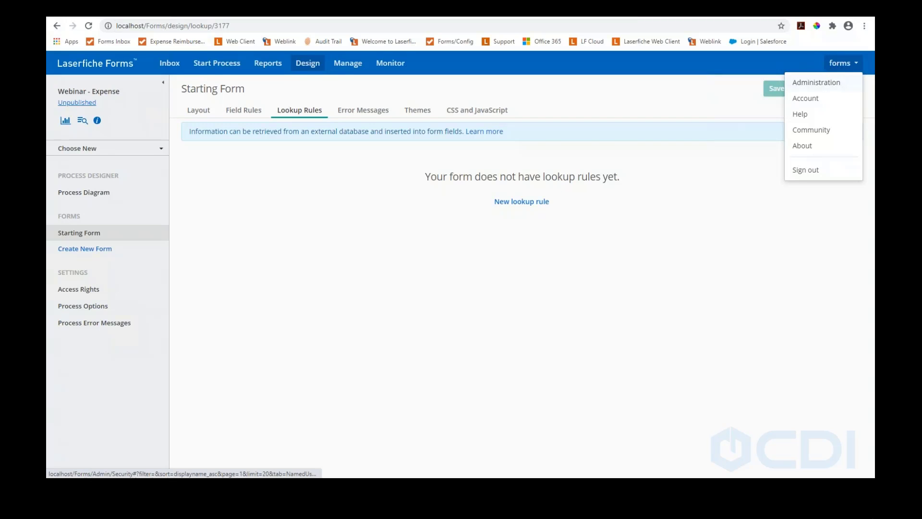
{"action": "left_click", "coordinate": [816, 86]}
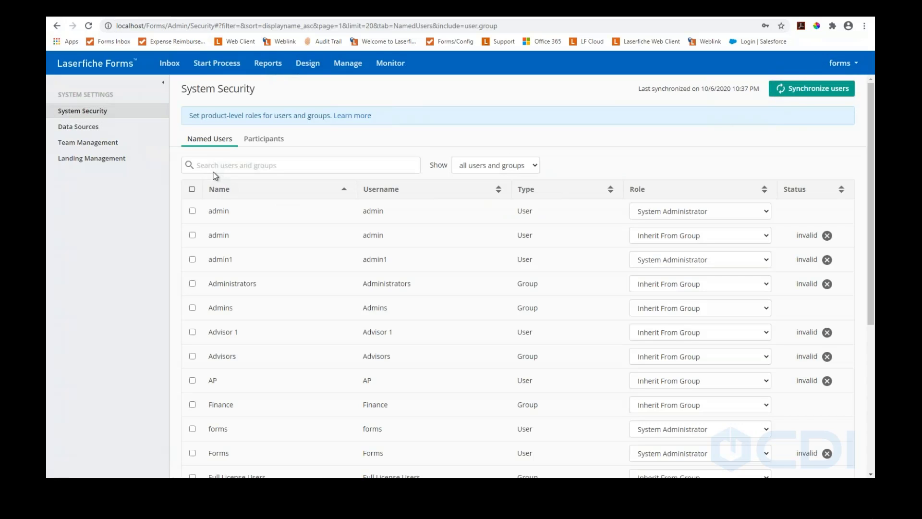
{"action": "left_click", "coordinate": [75, 130]}
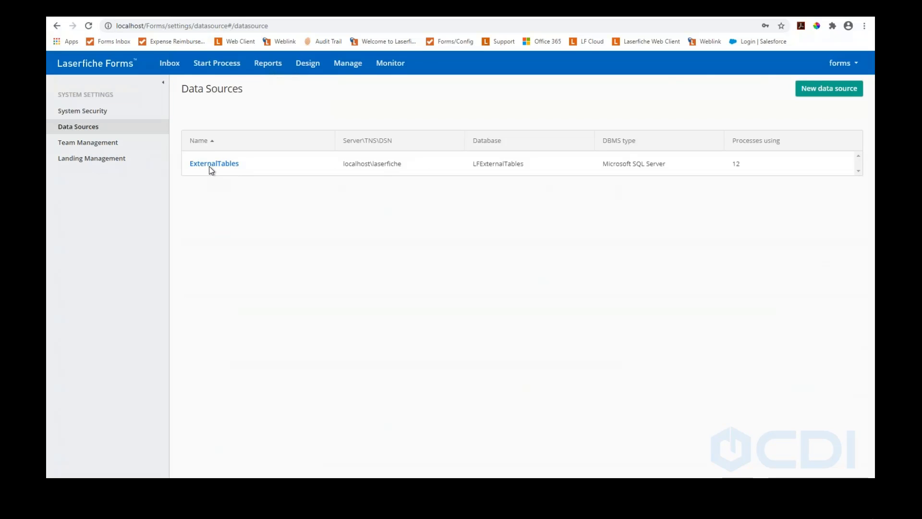
{"action": "left_click", "coordinate": [811, 92]}
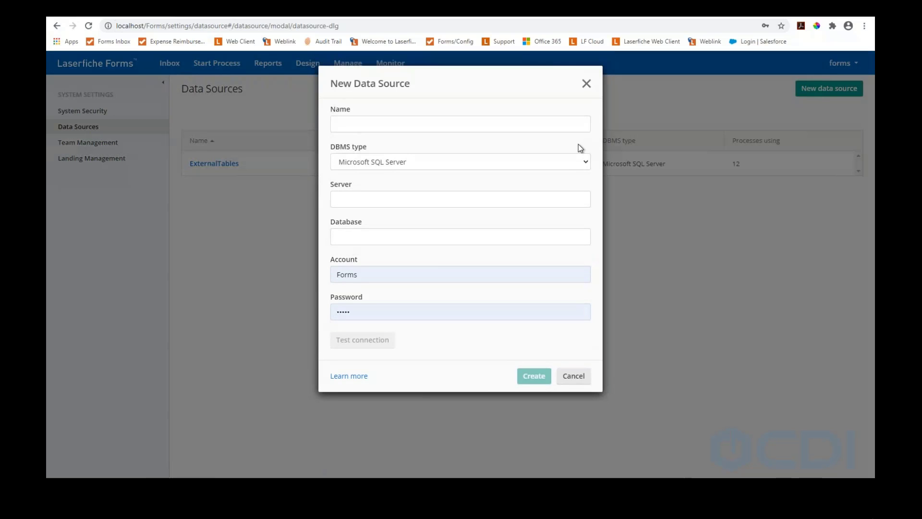
{"action": "left_click", "coordinate": [420, 125]}
{"action": "type", "text": "SQL"}
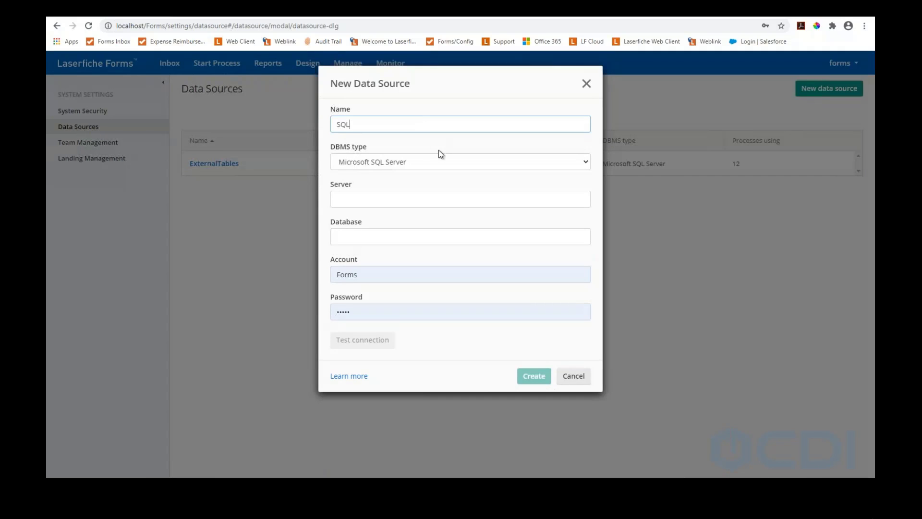
{"action": "left_click", "coordinate": [447, 164]}
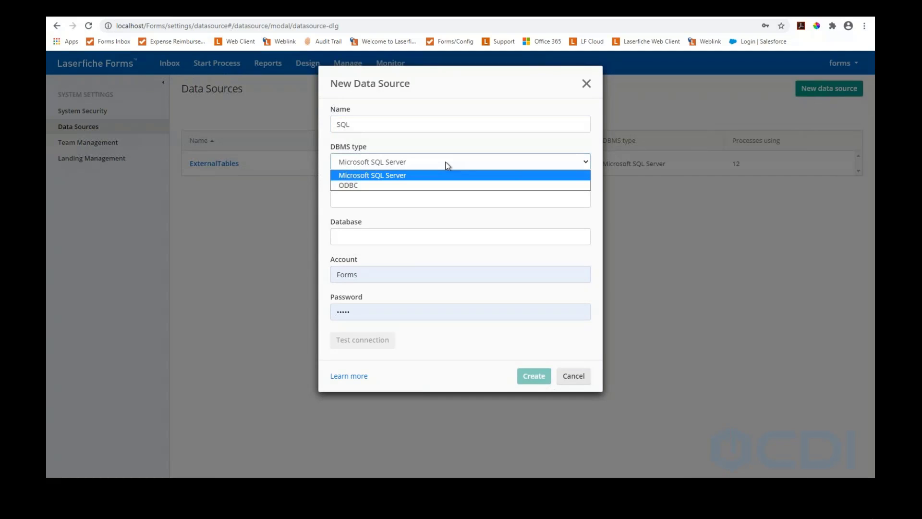
{"action": "left_click", "coordinate": [397, 179]}
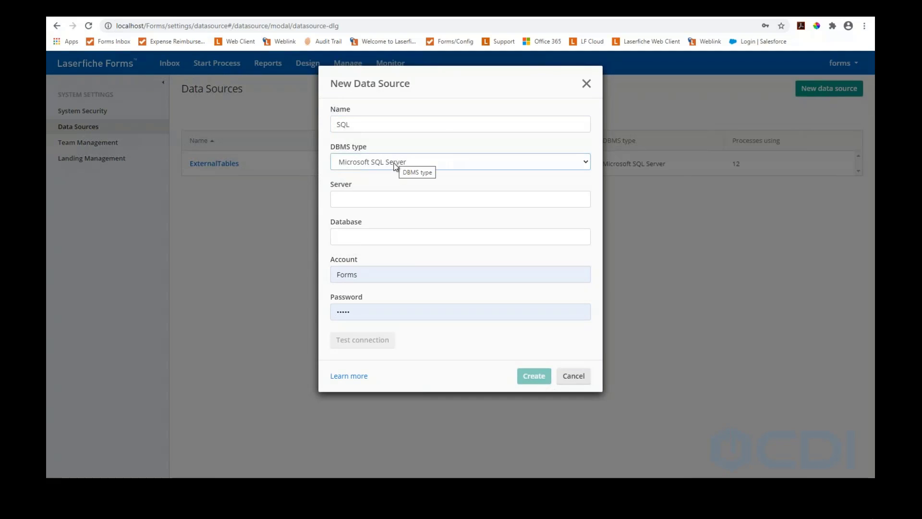
{"action": "left_click", "coordinate": [383, 194]}
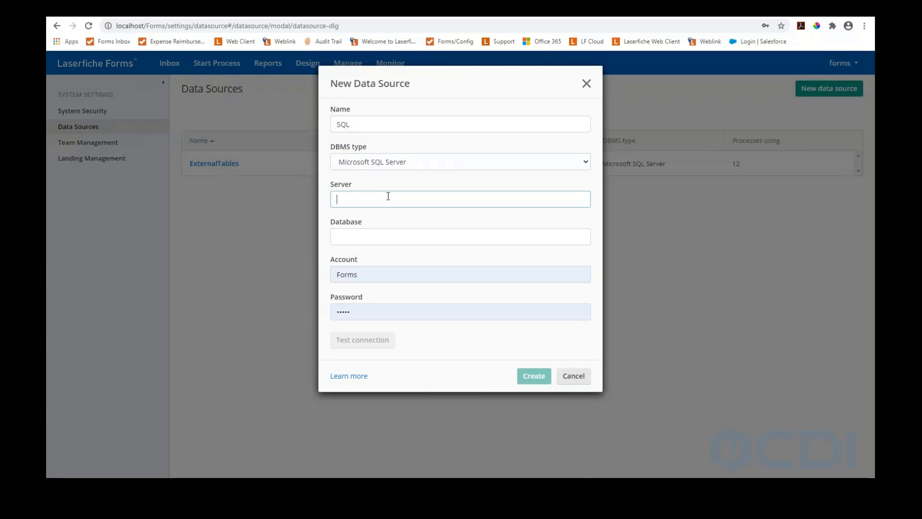
{"action": "type", "text": "localho"}
{"action": "type", "text": "LF"}
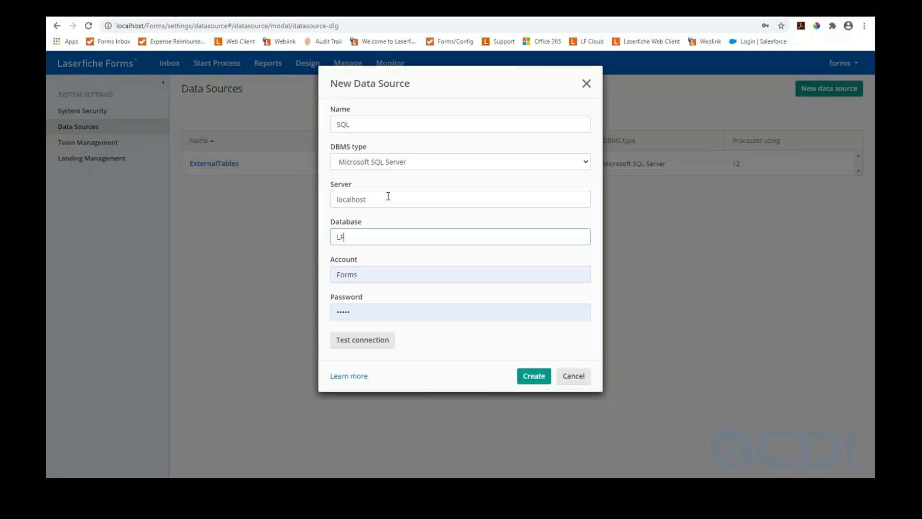
{"action": "type", "text": "ExternalTables"}
{"action": "left_click_drag", "start_coordinate": [363, 274], "coordinate": [318, 278]}
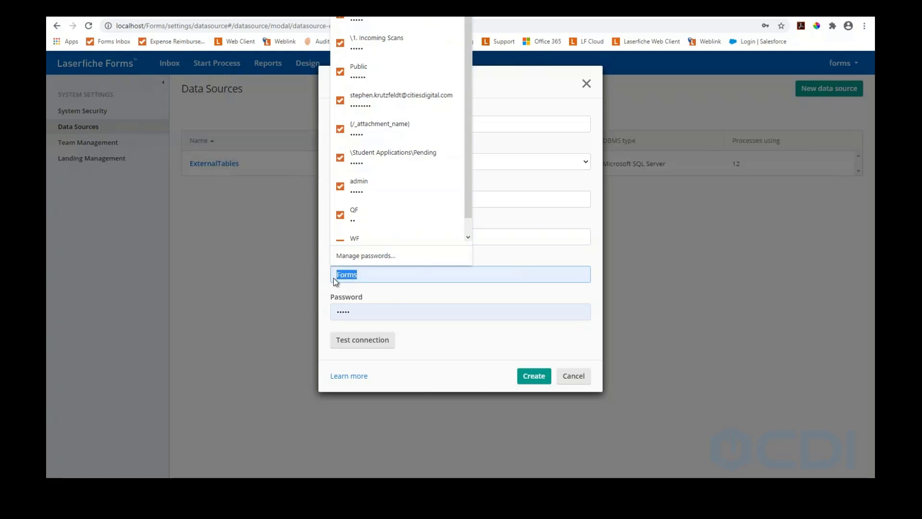
{"action": "left_click_drag", "start_coordinate": [354, 311], "coordinate": [322, 308]}
{"action": "left_click", "coordinate": [289, 311]}
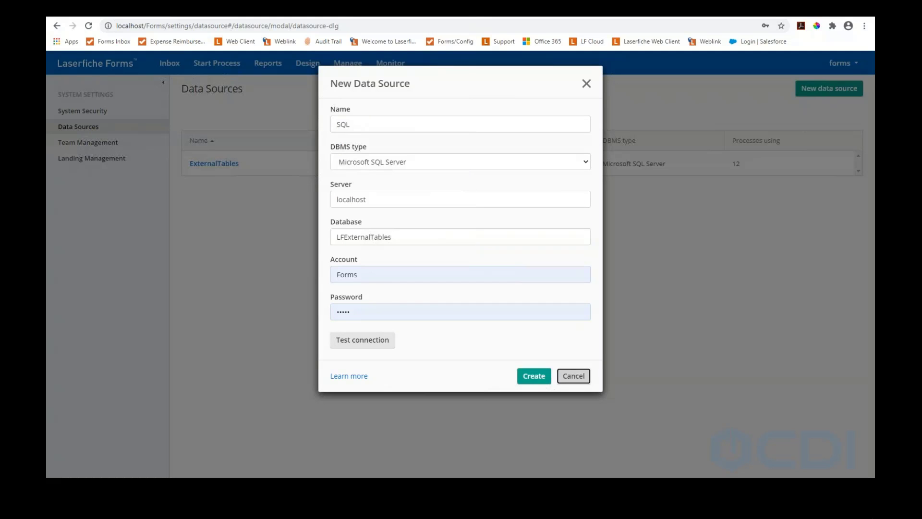
{"action": "left_click", "coordinate": [573, 376]}
Add Webinar - Expense to the processes allowed to use the ExternalTables data source and save
{"action": "left_click", "coordinate": [226, 165]}
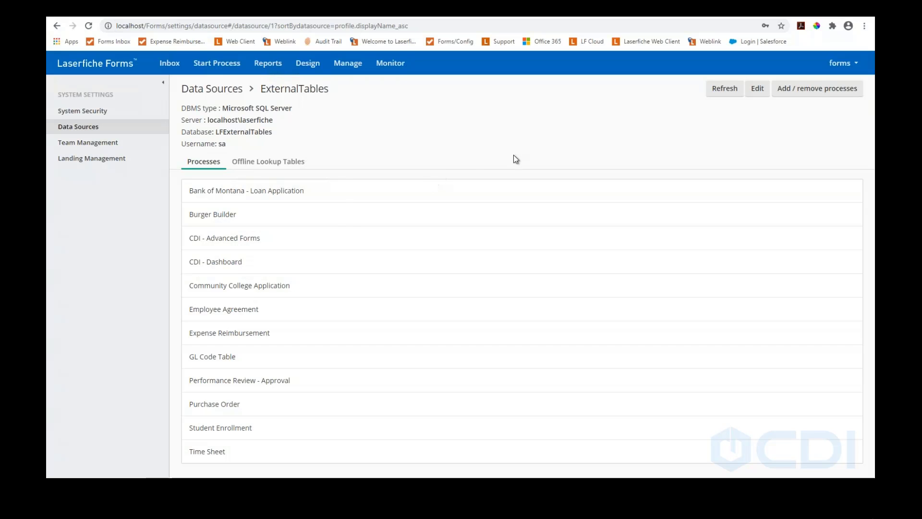
{"action": "left_click", "coordinate": [815, 91]}
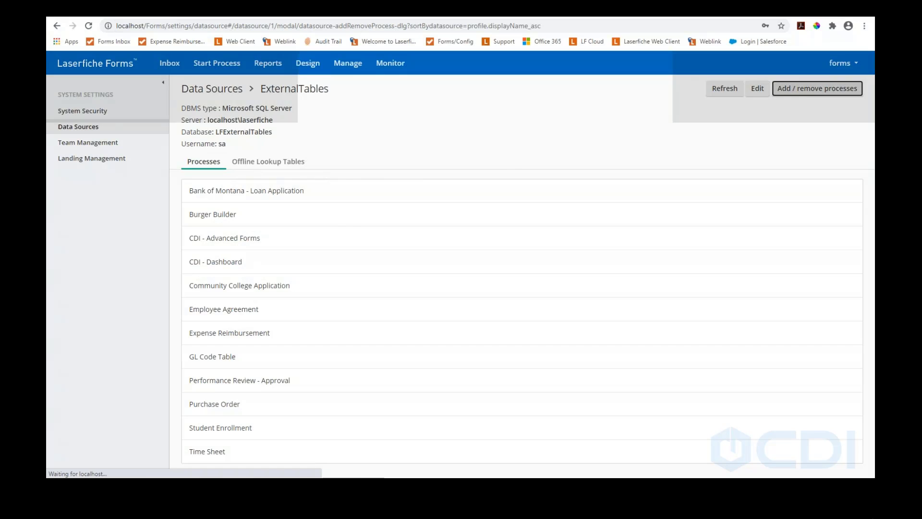
{"action": "scroll", "coordinate": [438, 264], "scroll_direction": "down", "scroll_amount": 8}
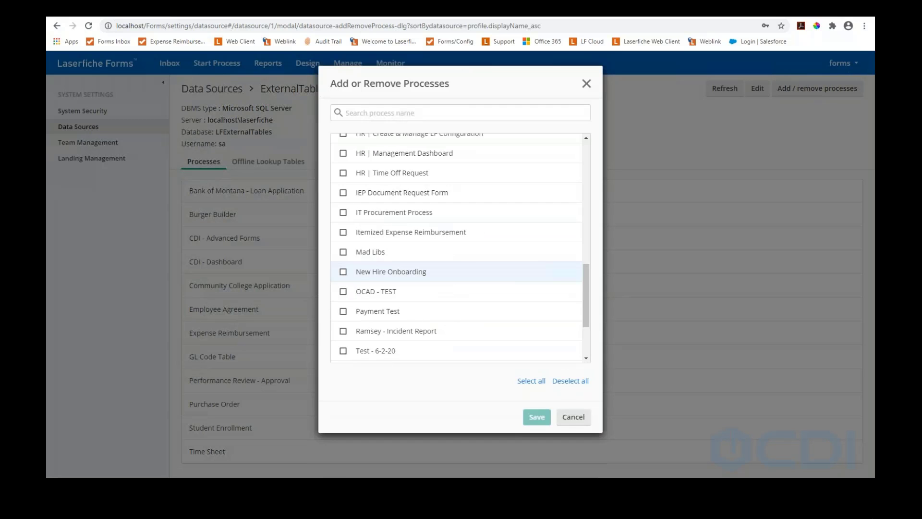
{"action": "scroll", "coordinate": [417, 272], "scroll_direction": "up", "scroll_amount": 3}
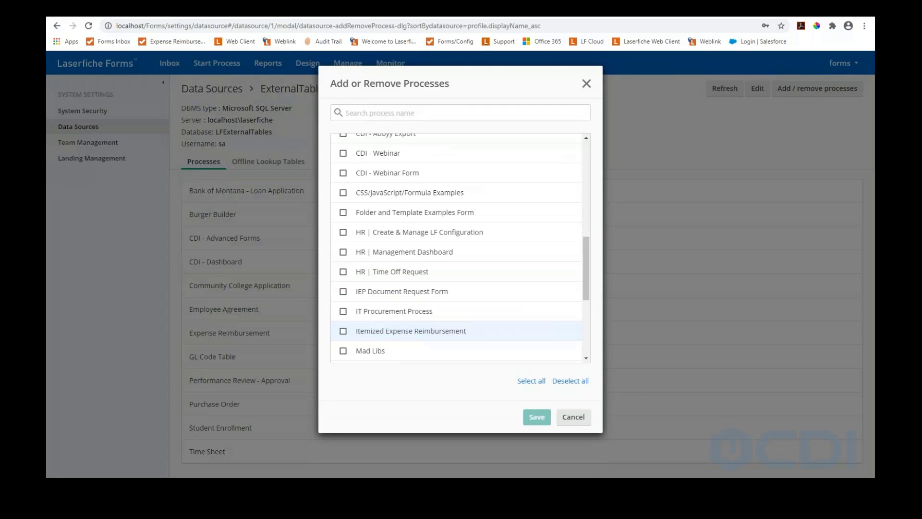
{"action": "scroll", "coordinate": [417, 288], "scroll_direction": "down", "scroll_amount": 6}
{"action": "left_click", "coordinate": [343, 354]}
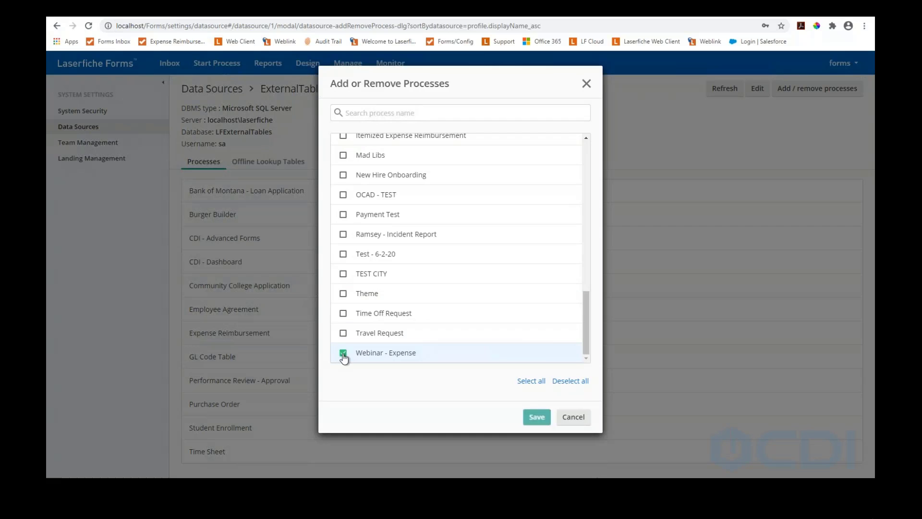
{"action": "left_click", "coordinate": [535, 418]}
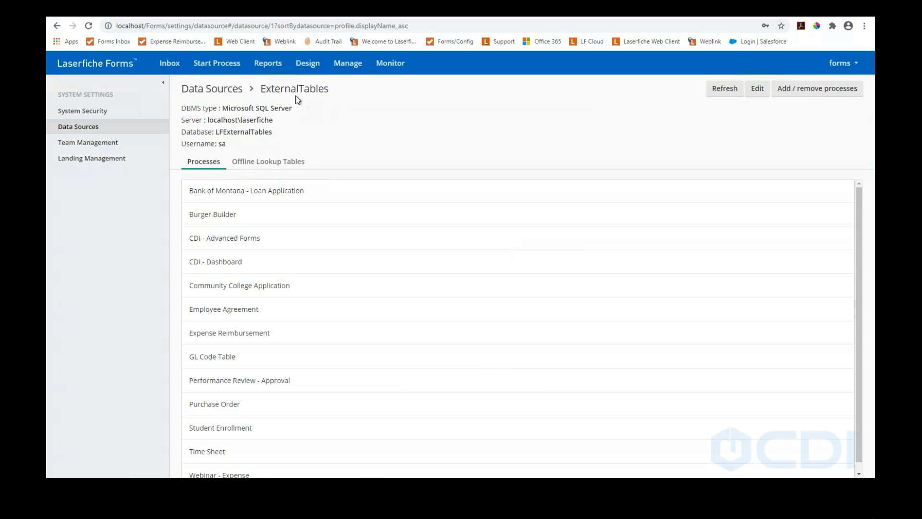
{"action": "left_click", "coordinate": [307, 71]}
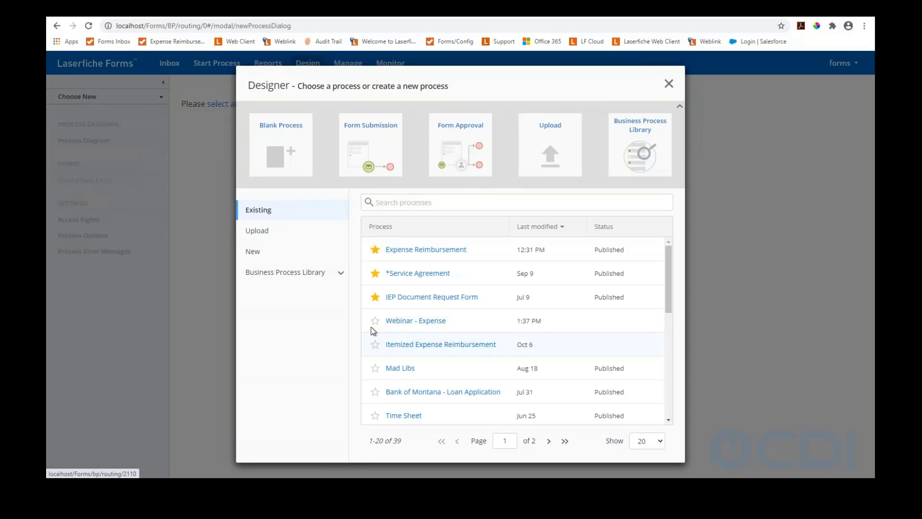
Close the process chooser, then open Webinar - Expense's Starting Form from Manage
{"action": "scroll", "coordinate": [424, 318], "scroll_direction": "down", "scroll_amount": 1}
{"action": "scroll", "coordinate": [425, 322], "scroll_direction": "down", "scroll_amount": 5}
{"action": "scroll", "coordinate": [421, 406], "scroll_direction": "up", "scroll_amount": 2}
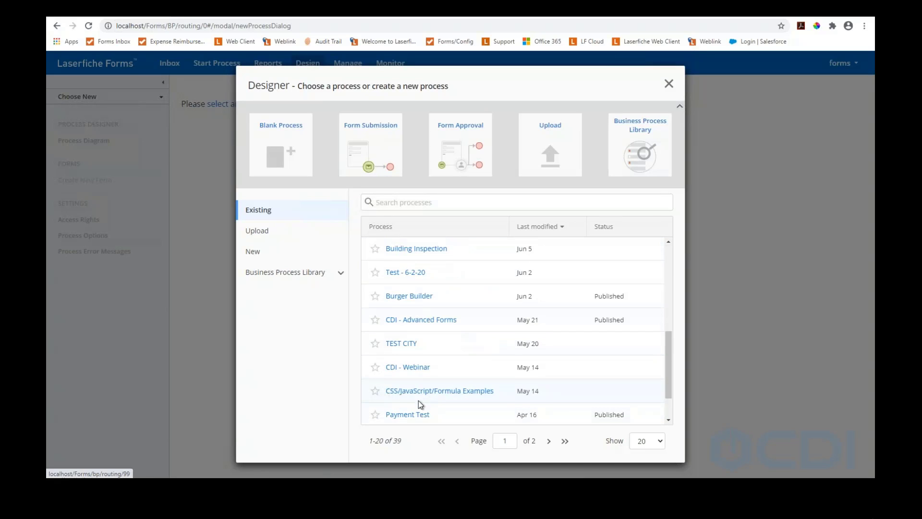
{"action": "left_click", "coordinate": [673, 83]}
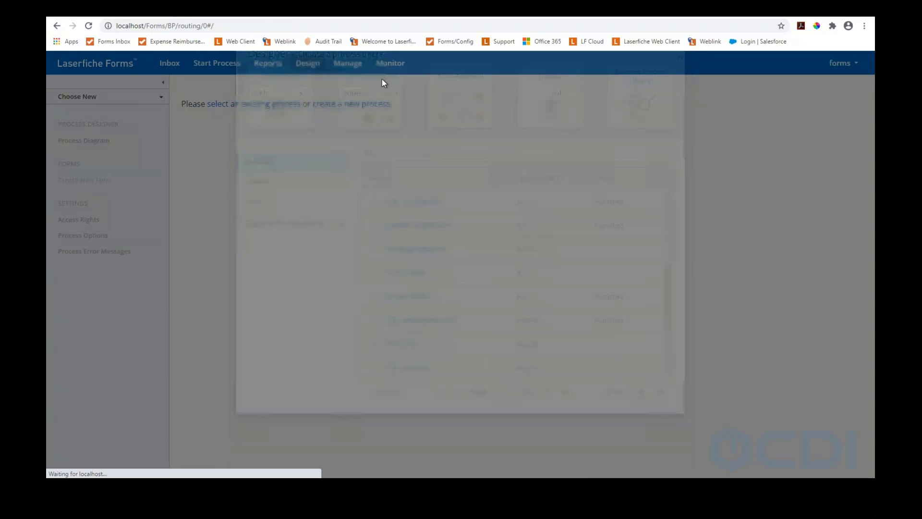
{"action": "left_click", "coordinate": [336, 65]}
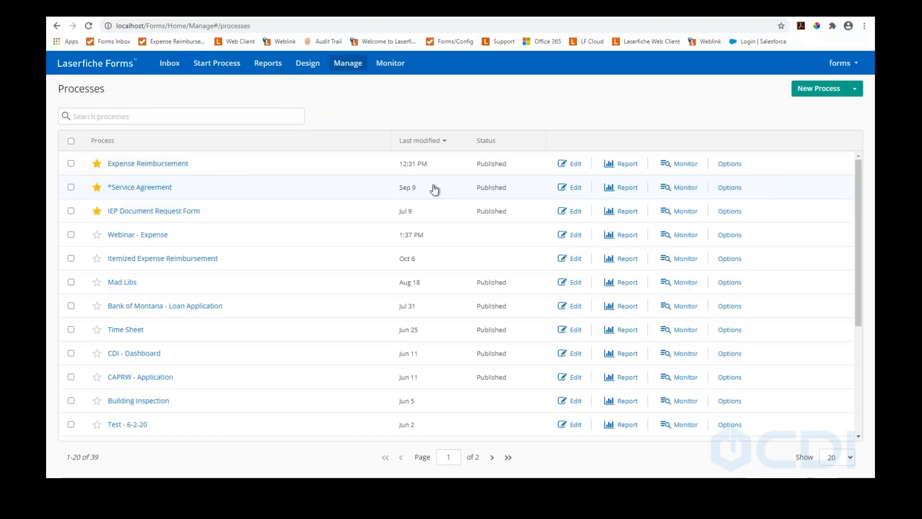
{"action": "left_click", "coordinate": [137, 236]}
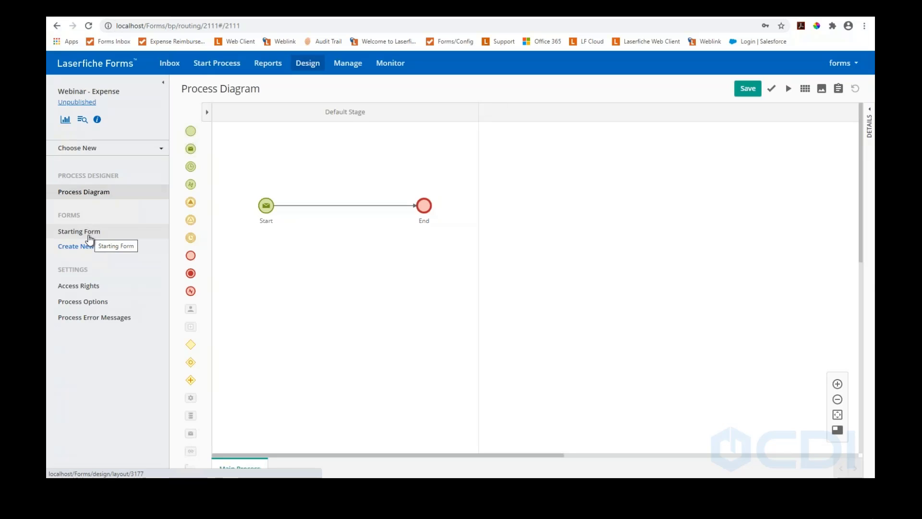
{"action": "left_click", "coordinate": [89, 235]}
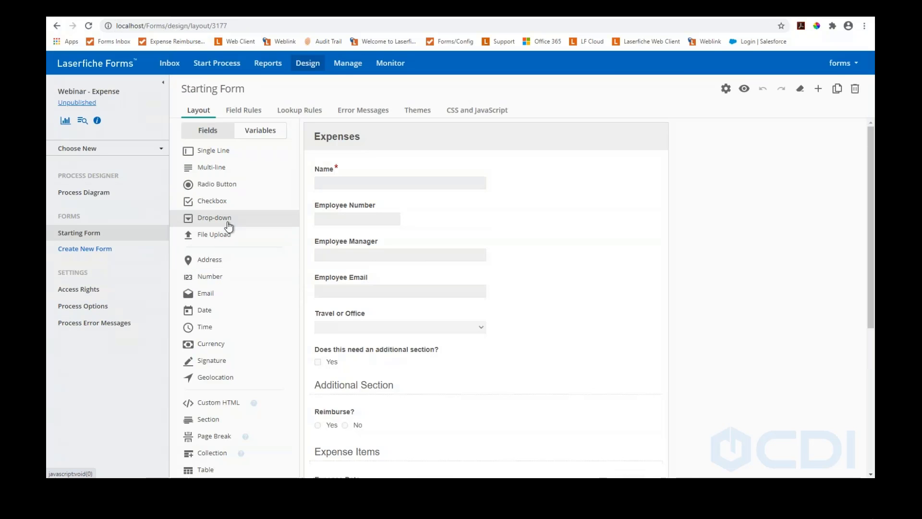
Start a new lookup rule on the ExternalTables data source using The_Office table, left unsorted
{"action": "left_click", "coordinate": [295, 116]}
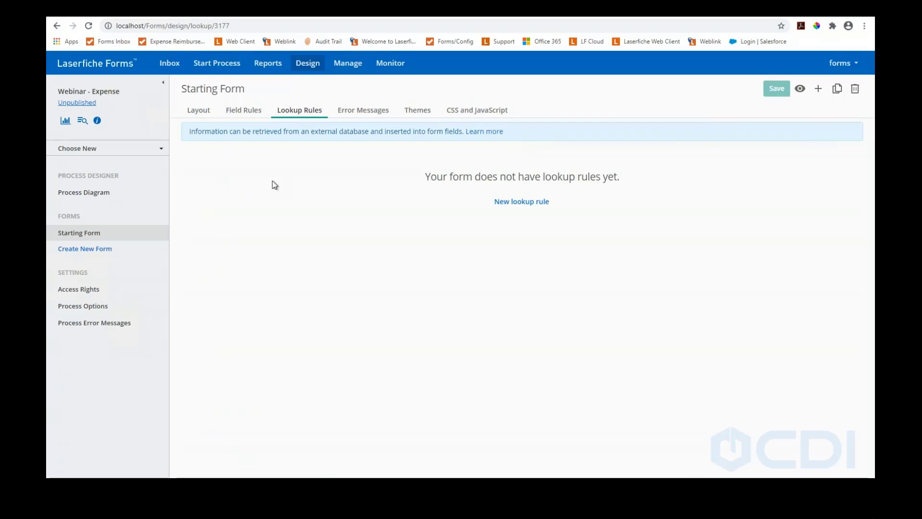
{"action": "left_click", "coordinate": [503, 206]}
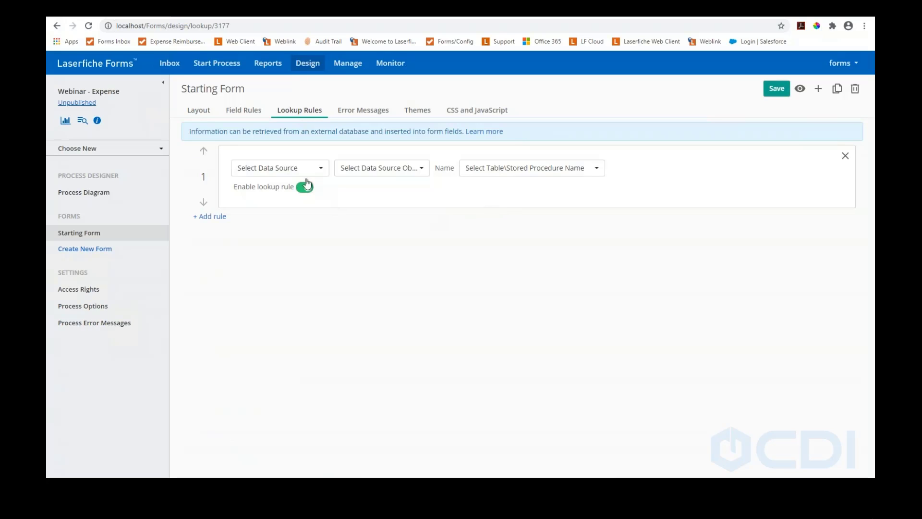
{"action": "left_click", "coordinate": [318, 168]}
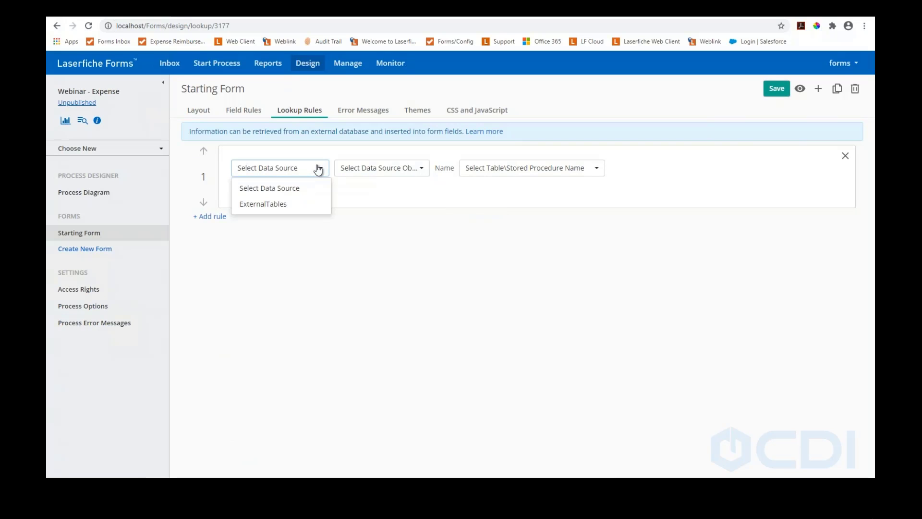
{"action": "left_click", "coordinate": [277, 205]}
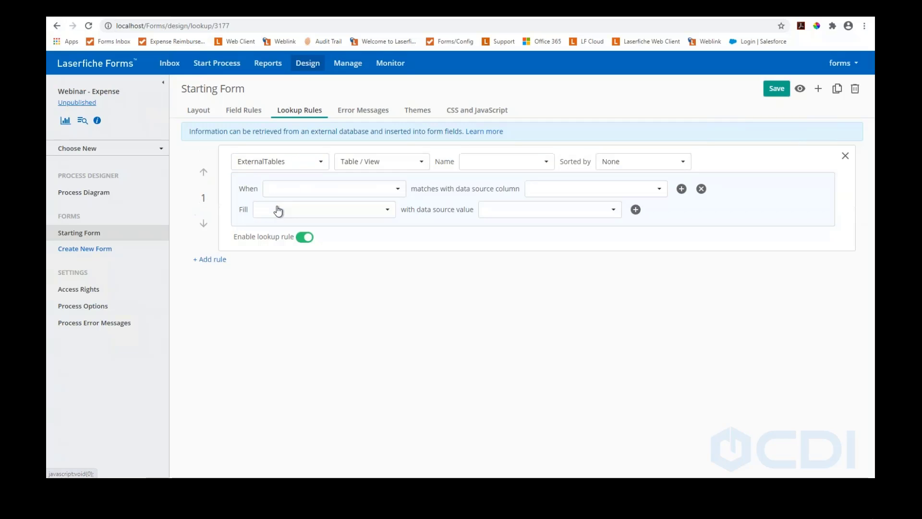
{"action": "left_click", "coordinate": [530, 167]}
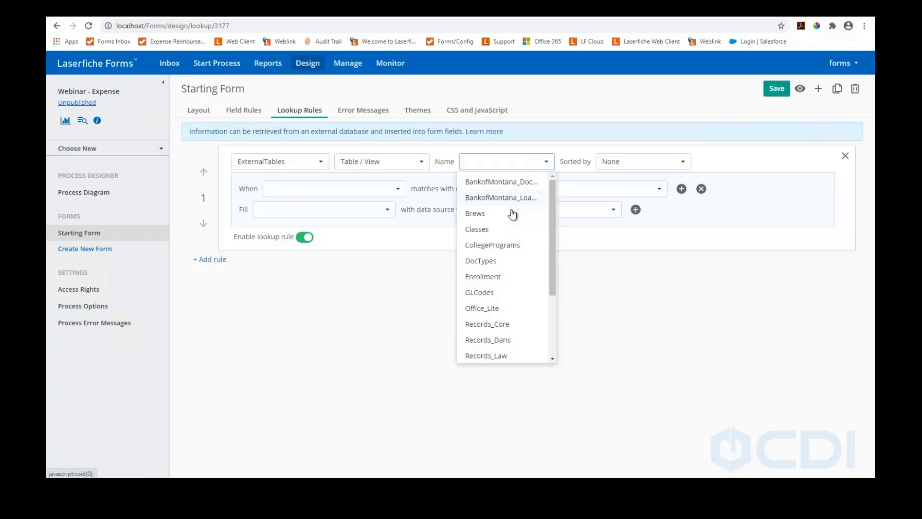
{"action": "scroll", "coordinate": [500, 269], "scroll_direction": "down", "scroll_amount": 3}
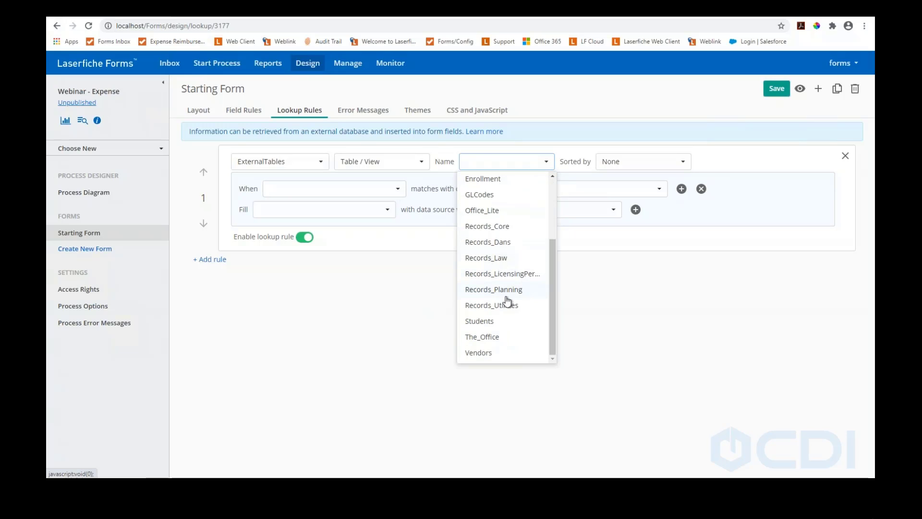
{"action": "left_click", "coordinate": [499, 337]}
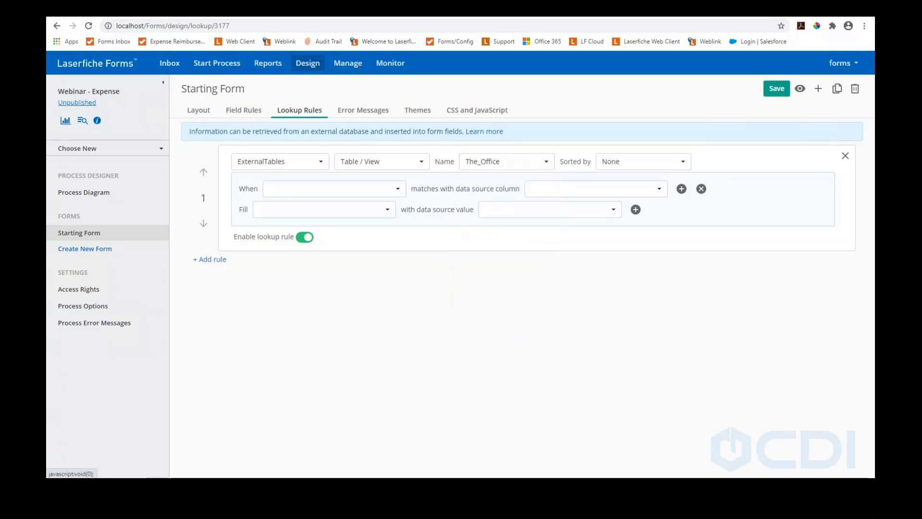
{"action": "left_click", "coordinate": [639, 163]}
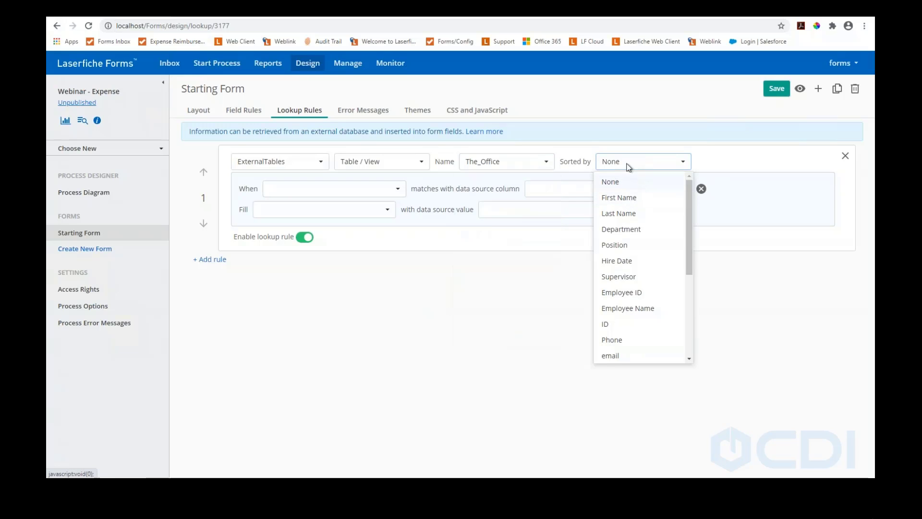
{"action": "left_click", "coordinate": [629, 179]}
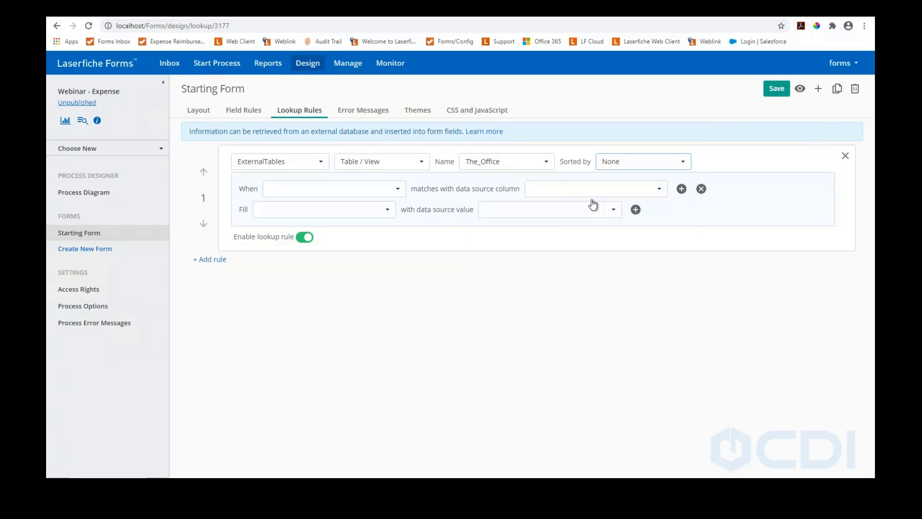
Remove the When condition, fill Name from the Employee Name column, and save the rule
{"action": "left_click", "coordinate": [335, 191]}
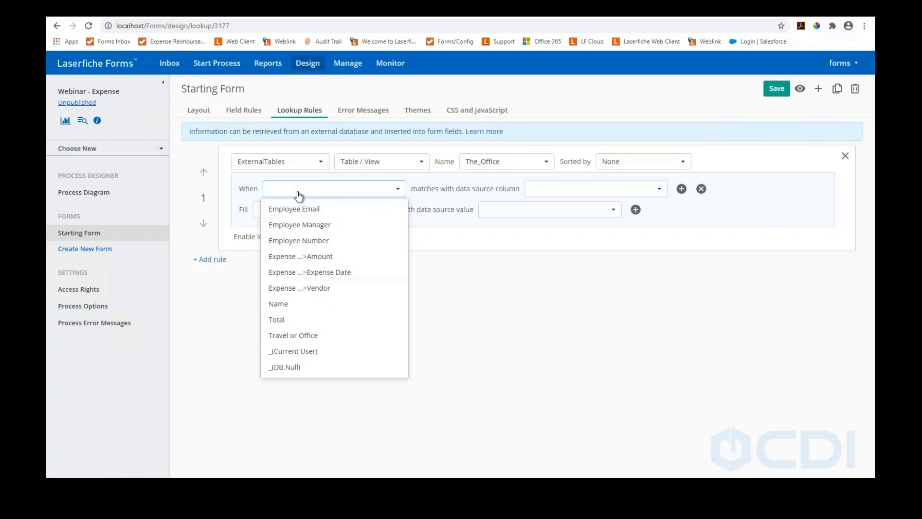
{"action": "left_click", "coordinate": [353, 191]}
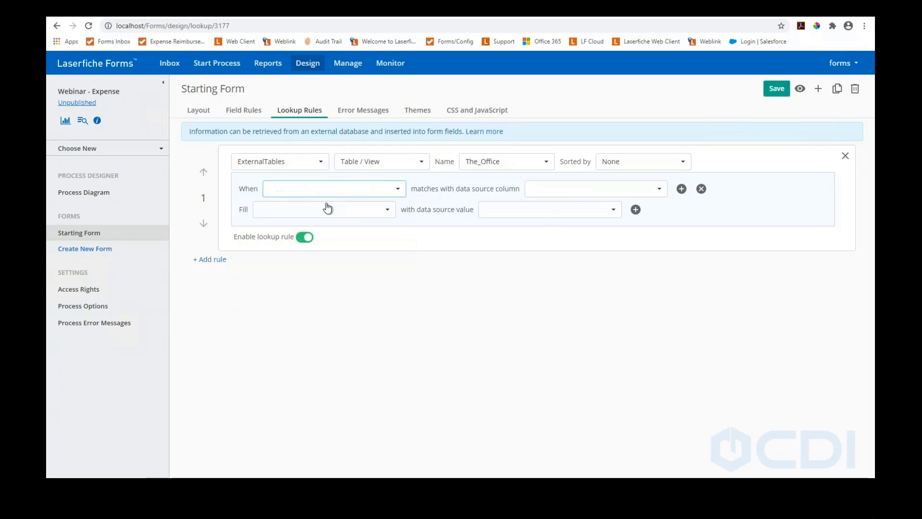
{"action": "left_click", "coordinate": [701, 188]}
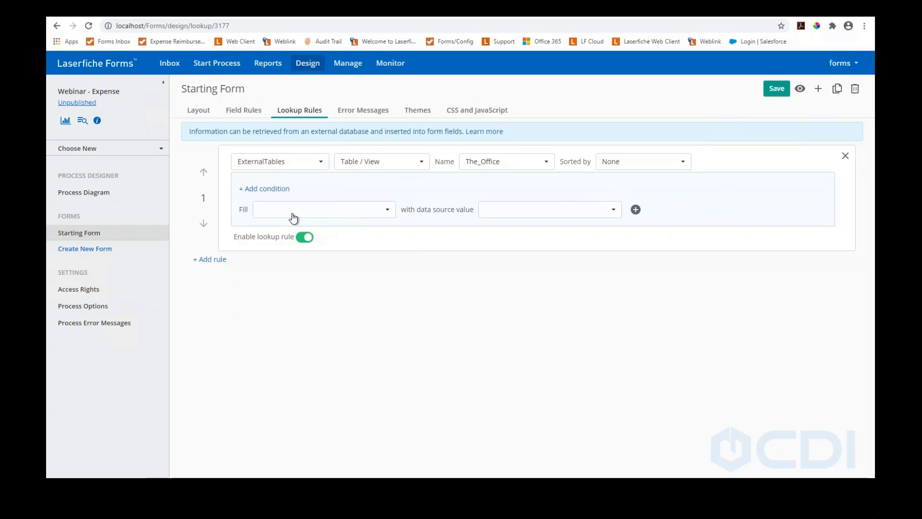
{"action": "left_click", "coordinate": [353, 214]}
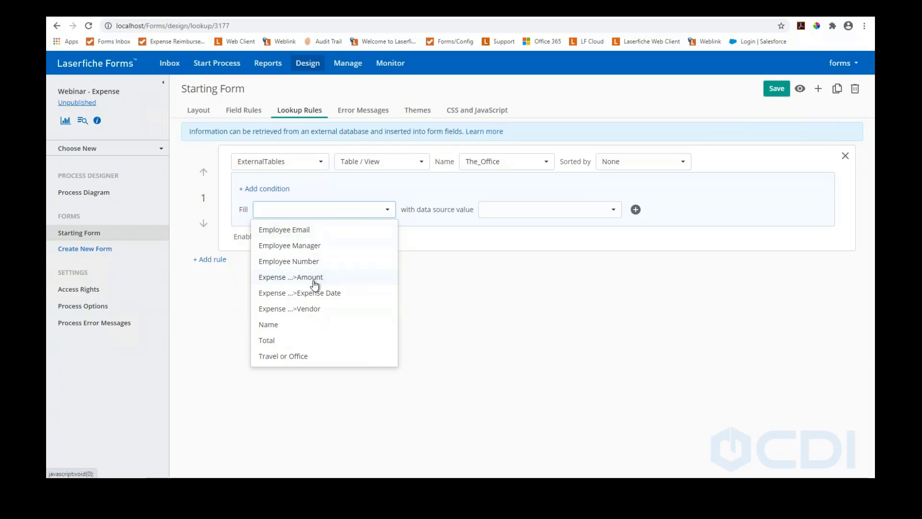
{"action": "left_click", "coordinate": [274, 326]}
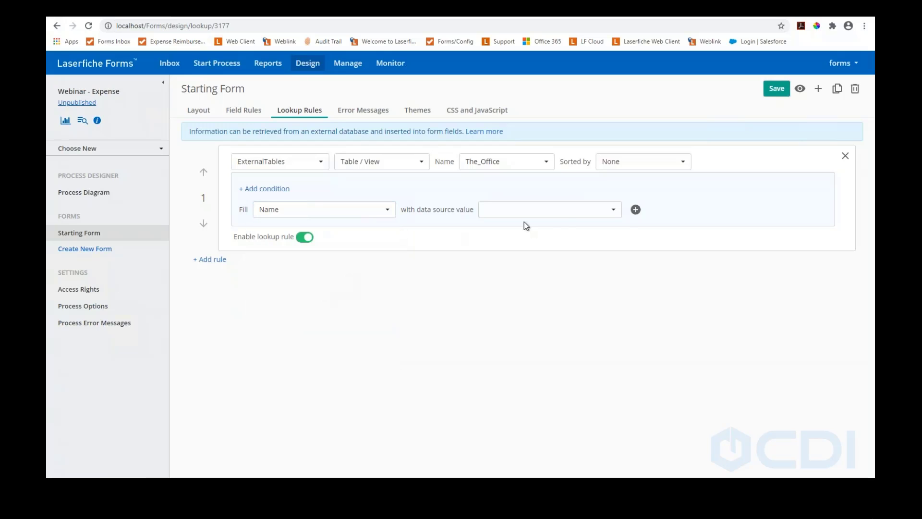
{"action": "left_click", "coordinate": [562, 218]}
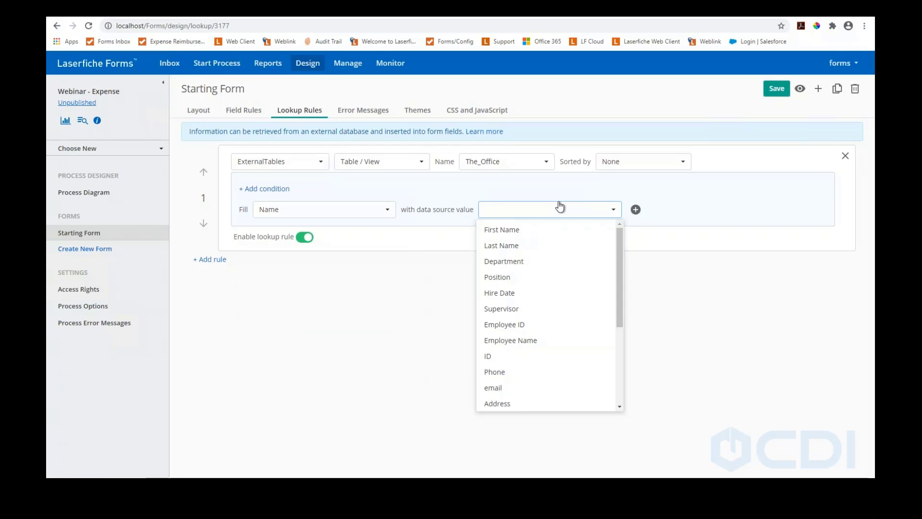
{"action": "left_click", "coordinate": [526, 341]}
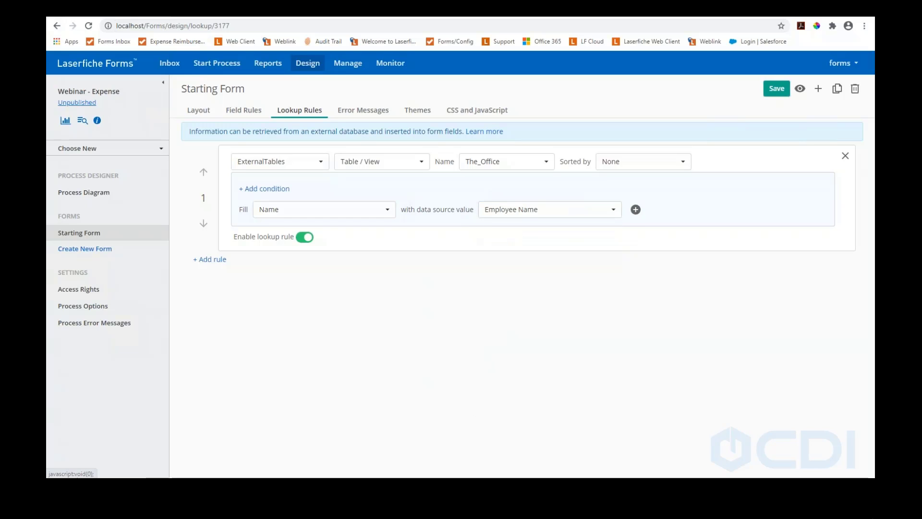
{"action": "left_click", "coordinate": [777, 88]}
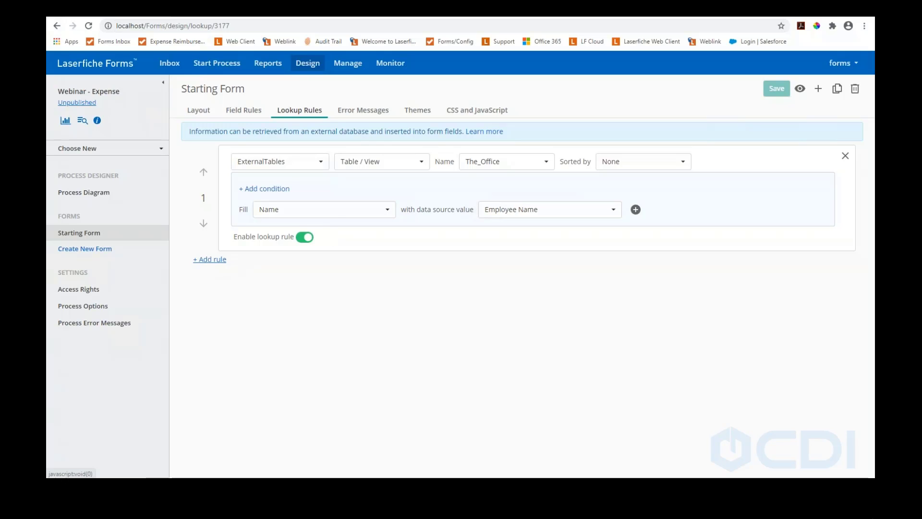
Add a second lookup rule on ExternalTables' The_Office, matching the form's Name to Employee Name
{"action": "left_click", "coordinate": [212, 260]}
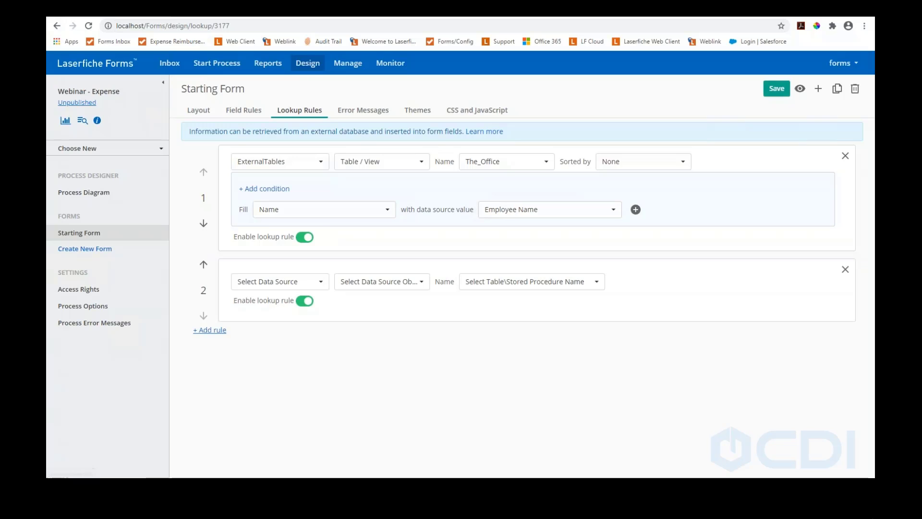
{"action": "left_click", "coordinate": [312, 287]}
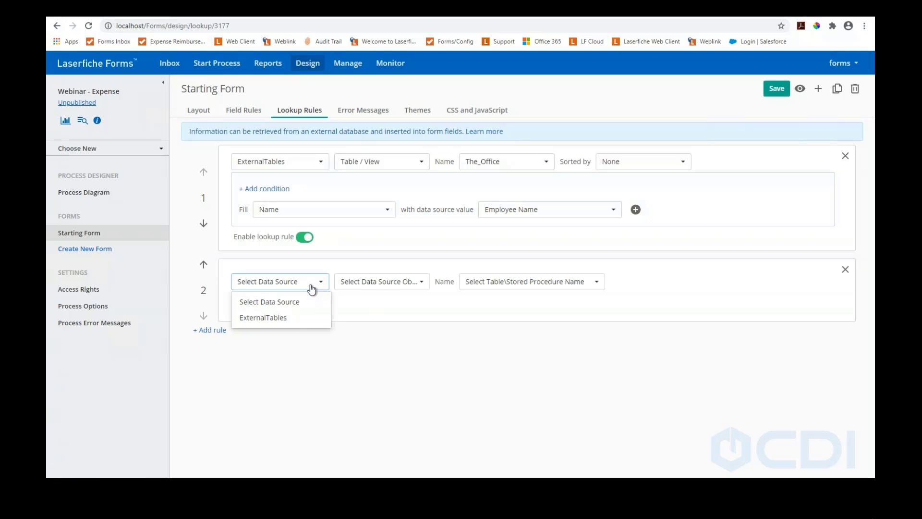
{"action": "left_click", "coordinate": [289, 319]}
{"action": "left_click", "coordinate": [503, 282]}
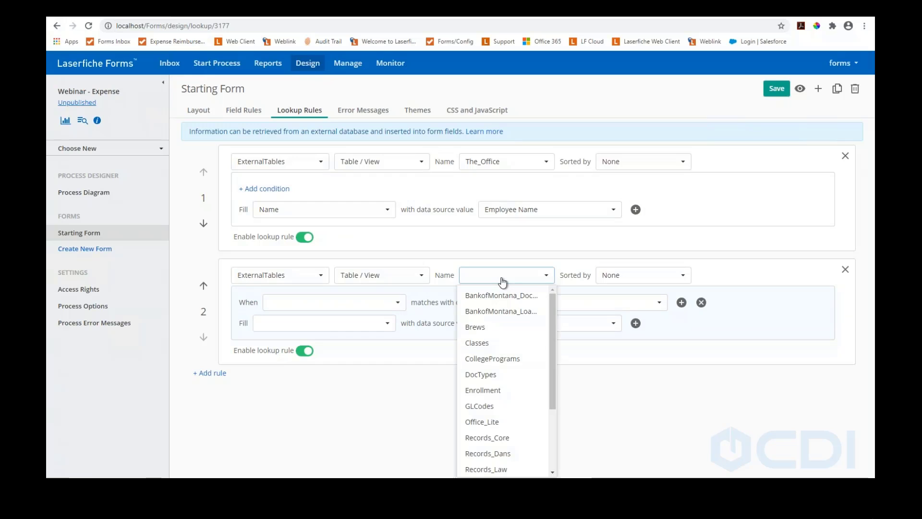
{"action": "scroll", "coordinate": [509, 392], "scroll_direction": "down", "scroll_amount": 2}
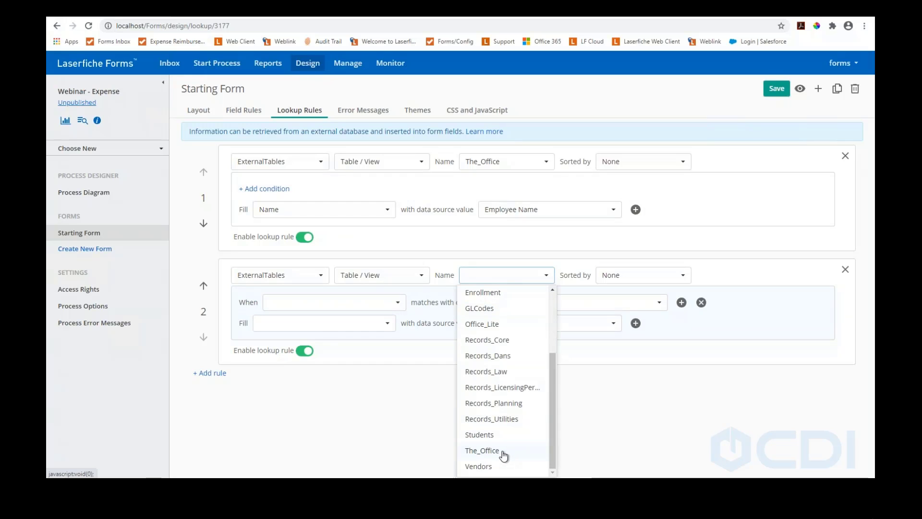
{"action": "left_click", "coordinate": [504, 452]}
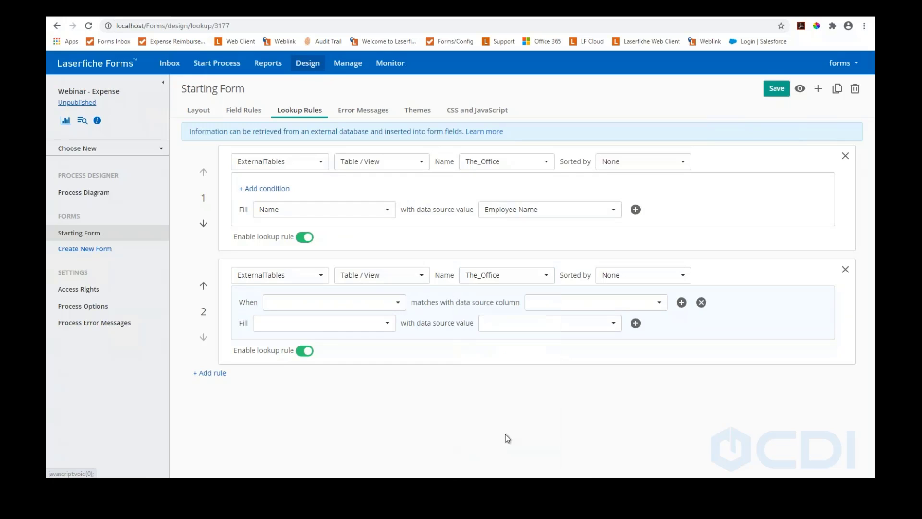
{"action": "left_click", "coordinate": [382, 305]}
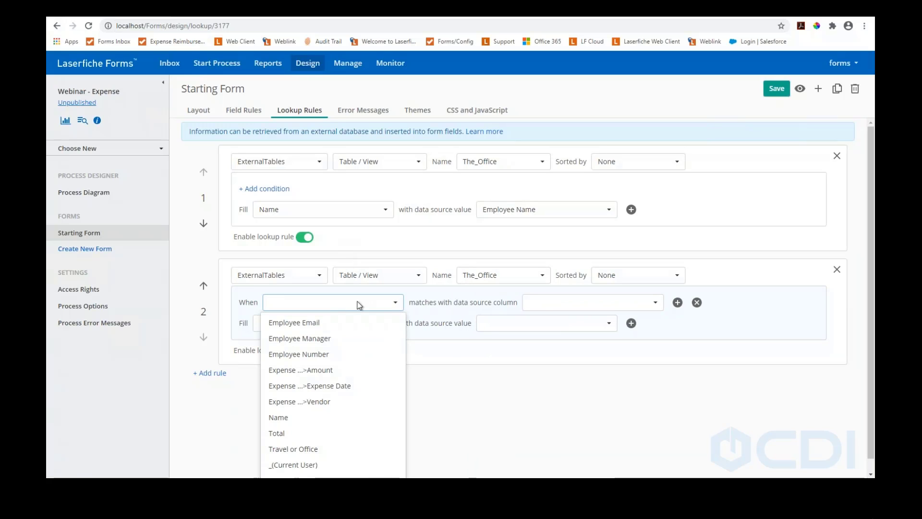
{"action": "left_click", "coordinate": [283, 419]}
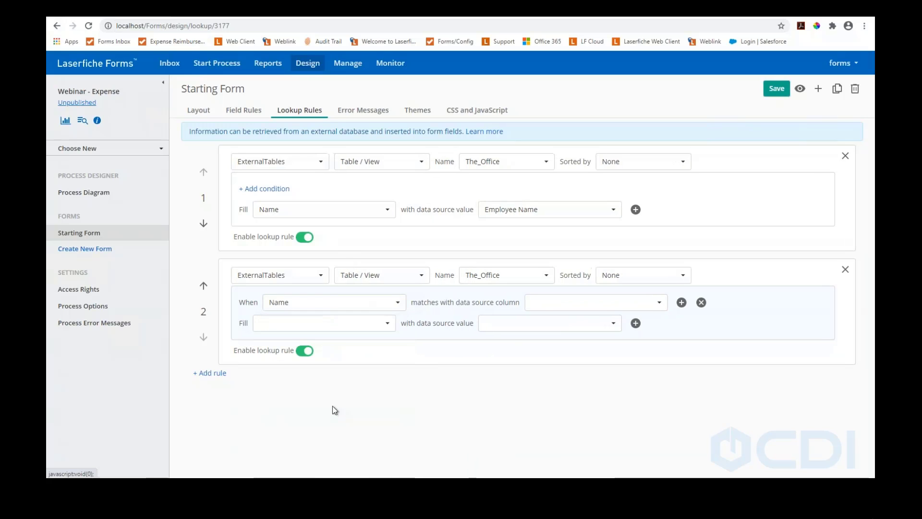
{"action": "left_click", "coordinate": [611, 308]}
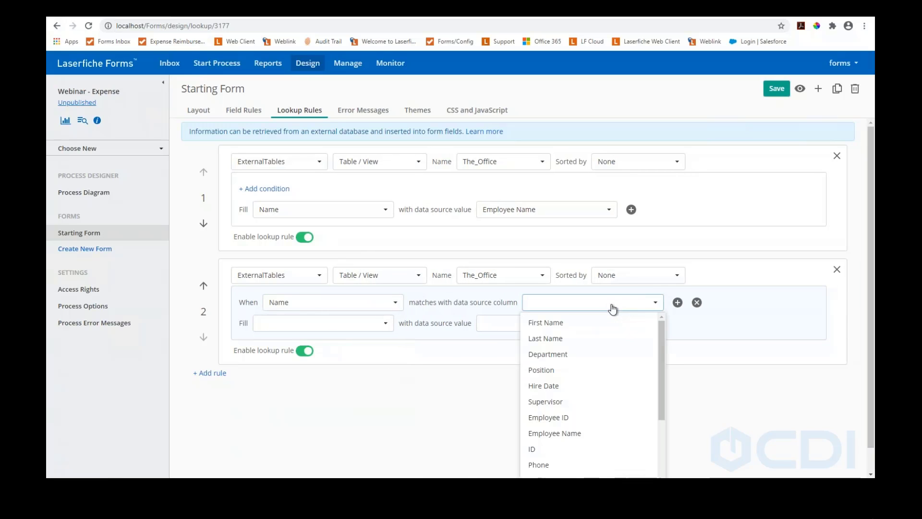
{"action": "left_click", "coordinate": [569, 435]}
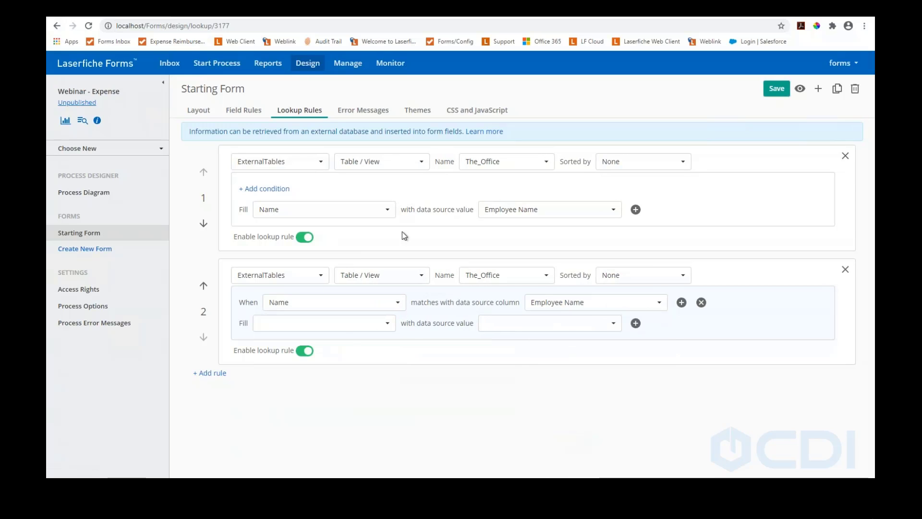
Make the second rule fill Employee Number from the PositionNumber column and save the lookup rules
{"action": "left_click", "coordinate": [392, 327]}
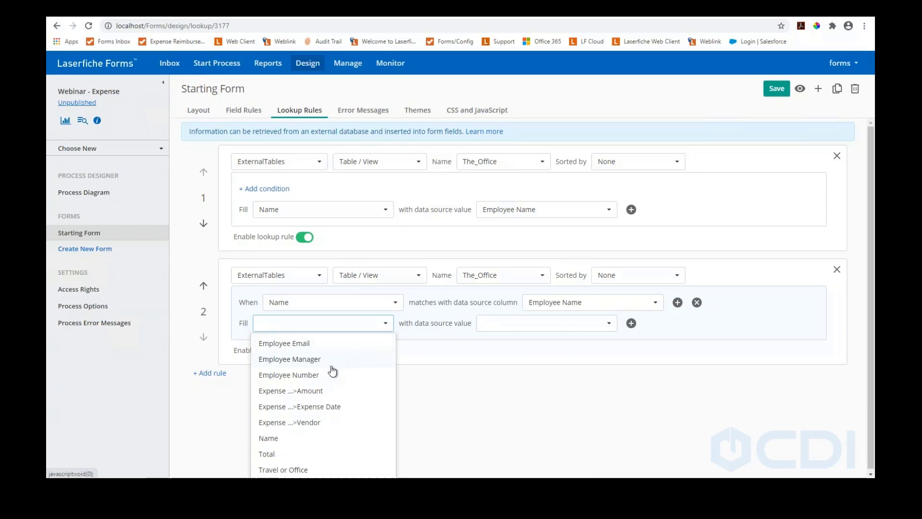
{"action": "left_click", "coordinate": [307, 376]}
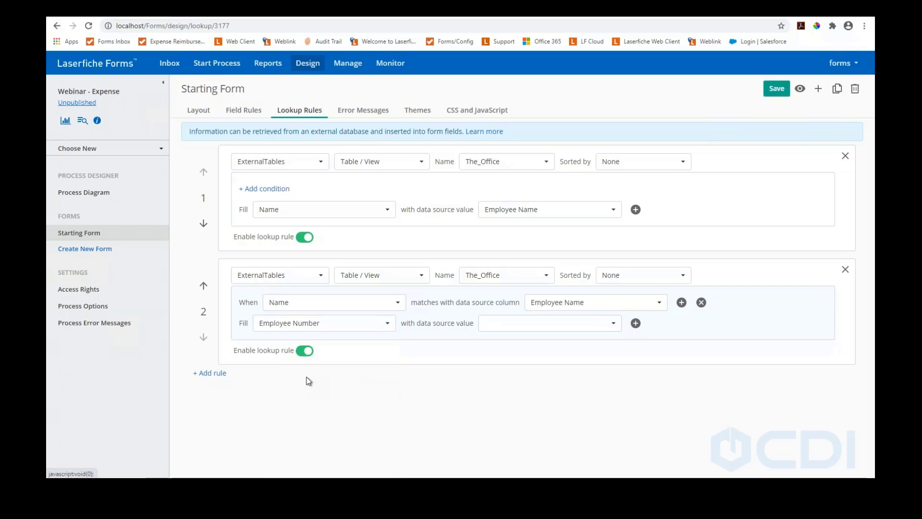
{"action": "left_click", "coordinate": [527, 328]}
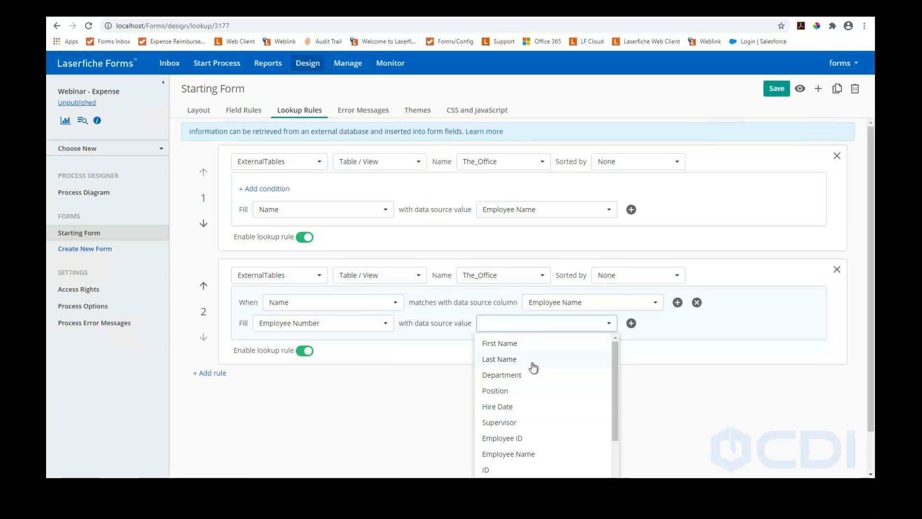
{"action": "scroll", "coordinate": [536, 405], "scroll_direction": "down", "scroll_amount": 5}
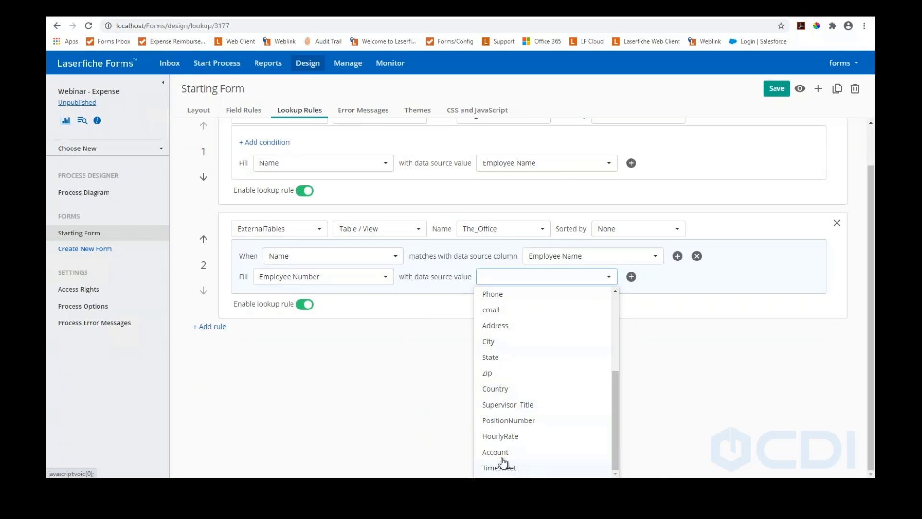
{"action": "left_click", "coordinate": [509, 420]}
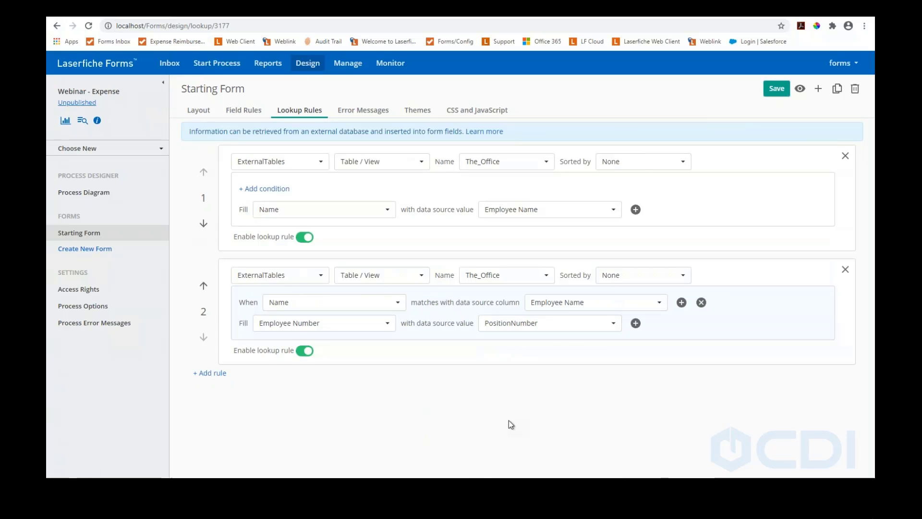
{"action": "left_click", "coordinate": [556, 329]}
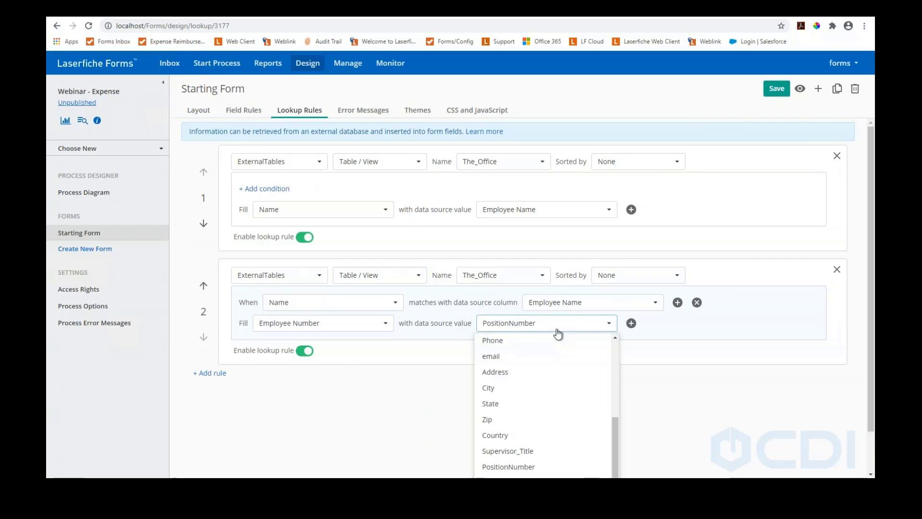
{"action": "scroll", "coordinate": [544, 425], "scroll_direction": "down", "scroll_amount": 3}
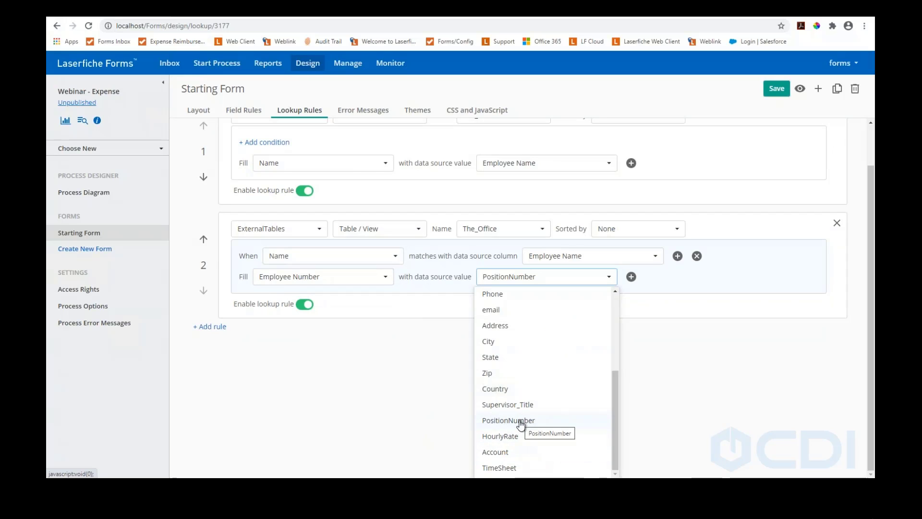
{"action": "scroll", "coordinate": [513, 439], "scroll_direction": "up", "scroll_amount": 1}
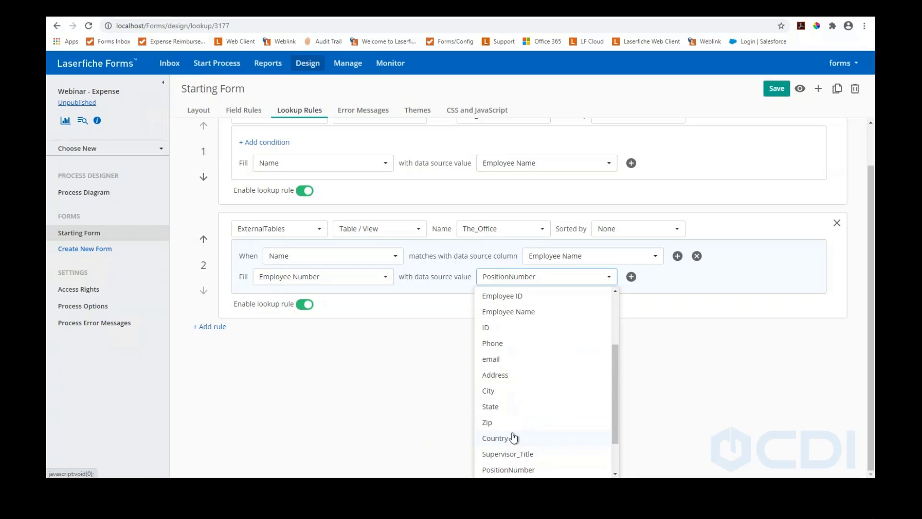
{"action": "left_click", "coordinate": [432, 361]}
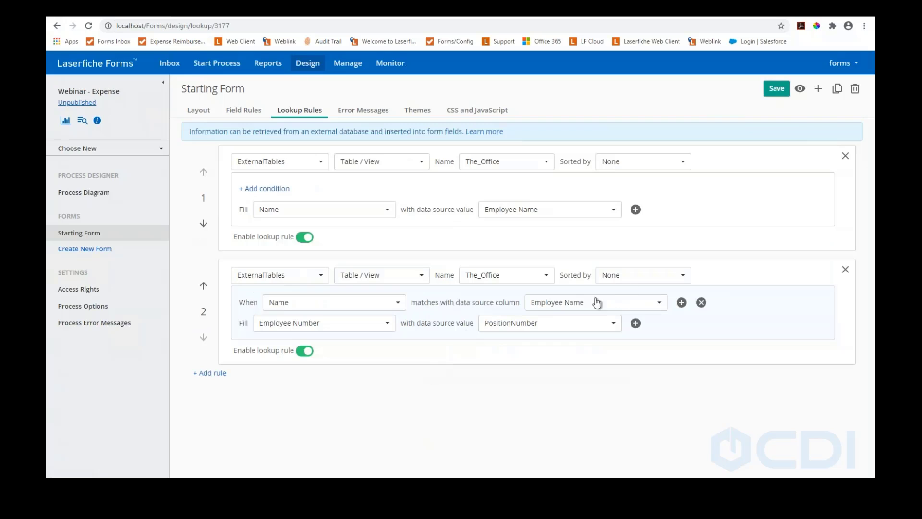
{"action": "left_click", "coordinate": [774, 91]}
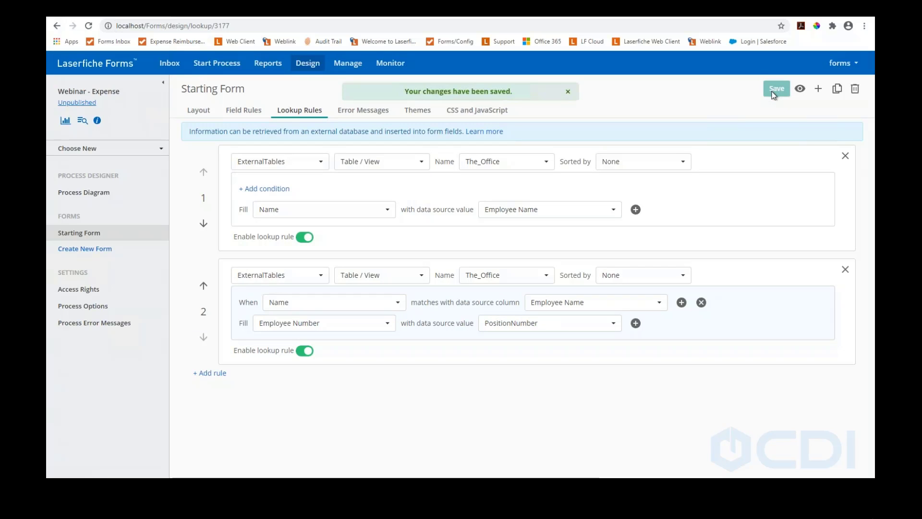
Set the Starting Form's Employee Number field to Read-only in the Layout editor
{"action": "left_click", "coordinate": [204, 114]}
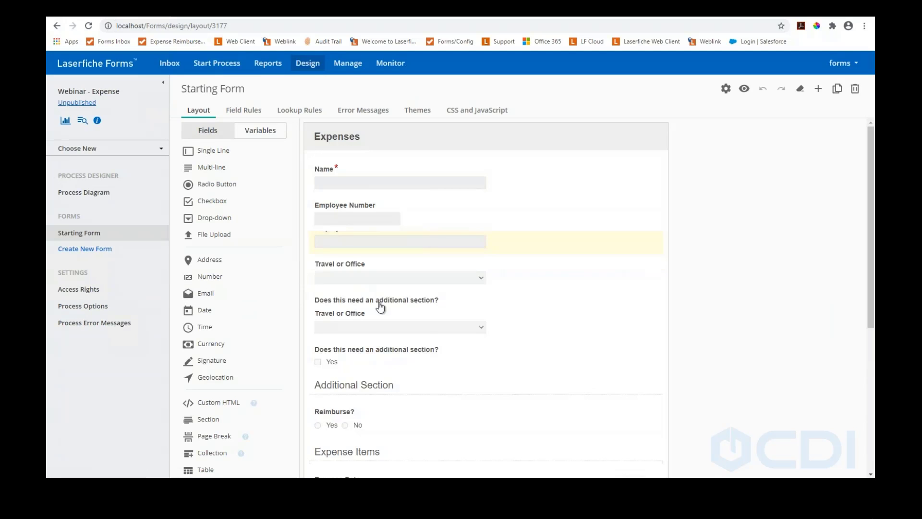
{"action": "scroll", "coordinate": [381, 307], "scroll_direction": "down", "scroll_amount": 1}
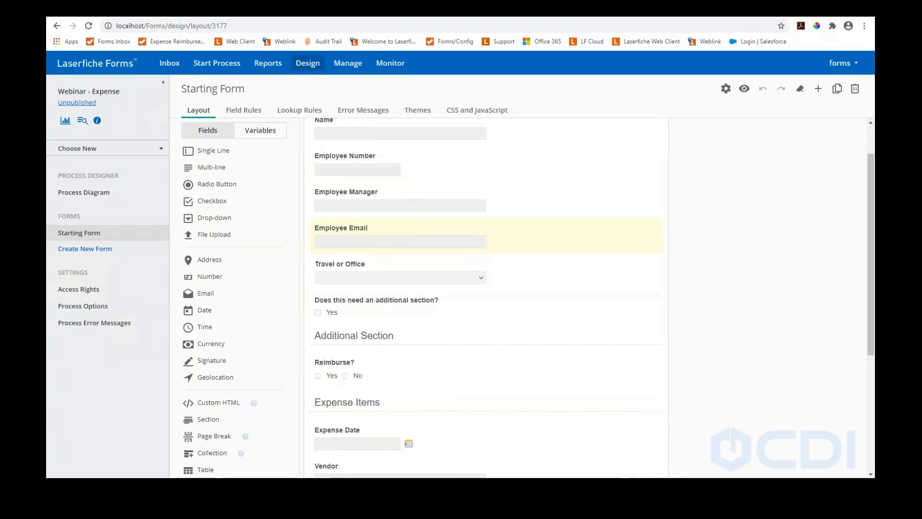
{"action": "left_click", "coordinate": [349, 166]}
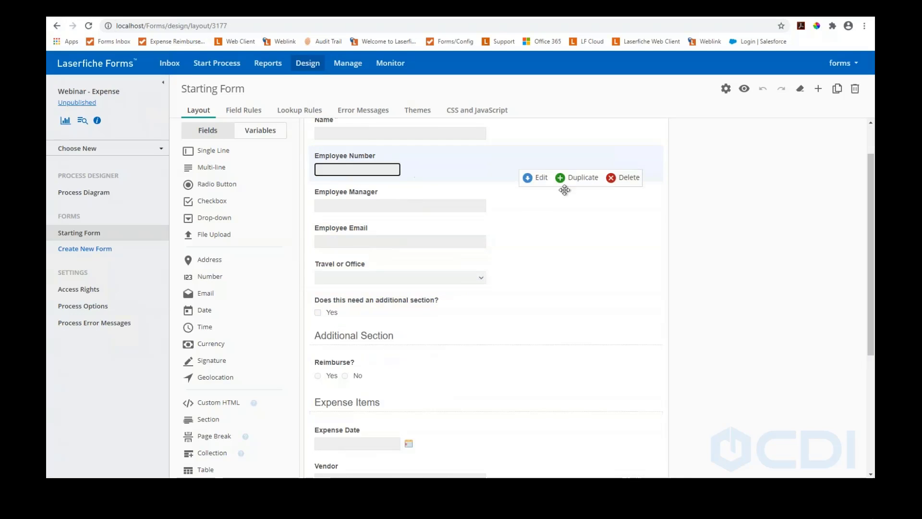
{"action": "left_click", "coordinate": [540, 178]}
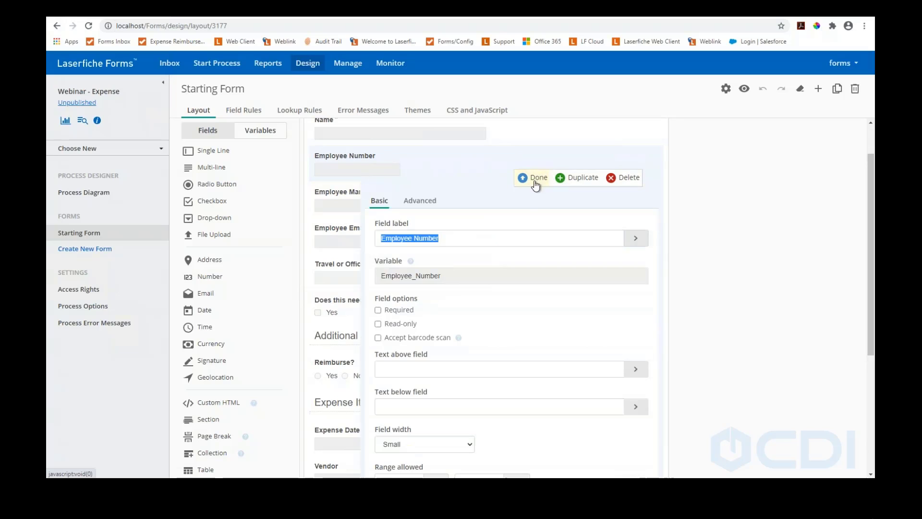
{"action": "left_click", "coordinate": [378, 324]}
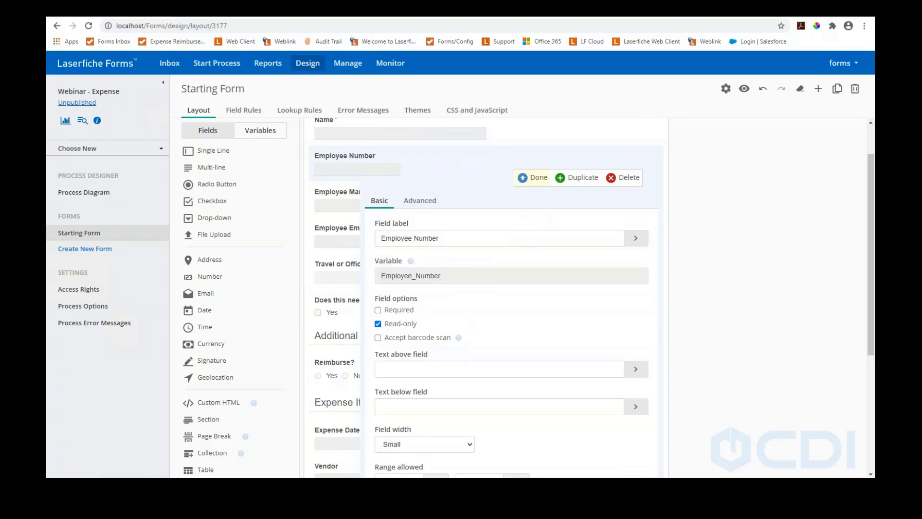
{"action": "left_click", "coordinate": [535, 178]}
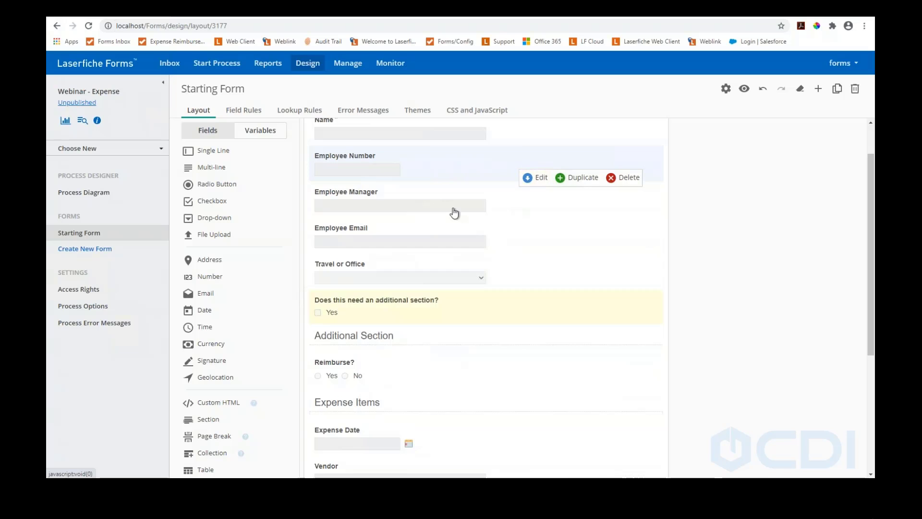
{"action": "left_click", "coordinate": [744, 91]}
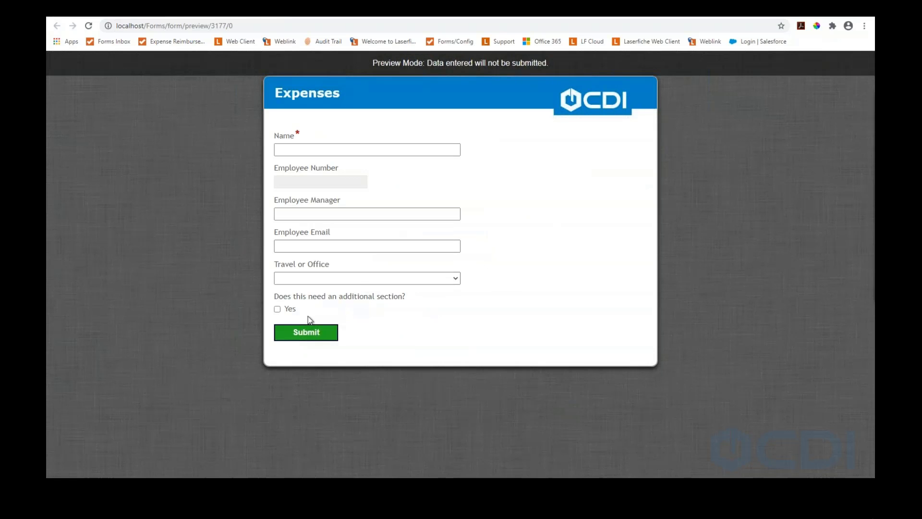
{"action": "left_click", "coordinate": [277, 309]}
{"action": "left_click", "coordinate": [341, 150]}
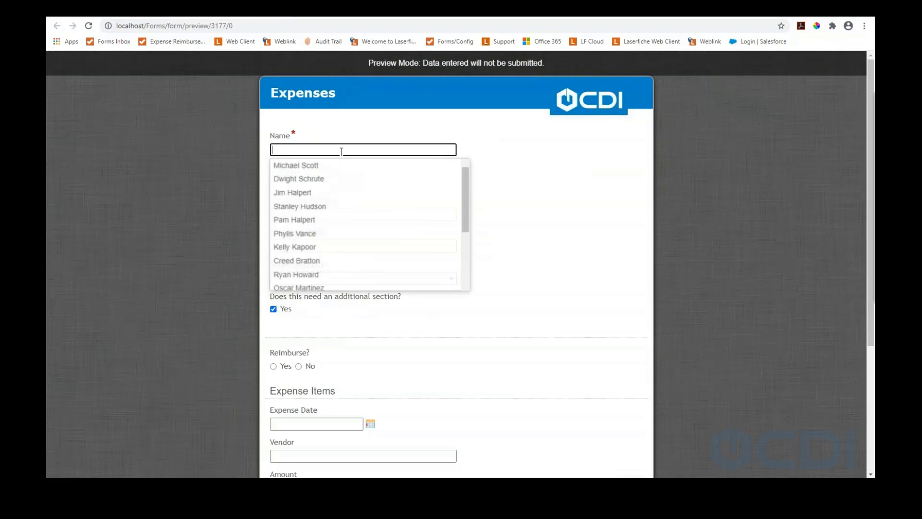
{"action": "scroll", "coordinate": [352, 187], "scroll_direction": "down", "scroll_amount": 6}
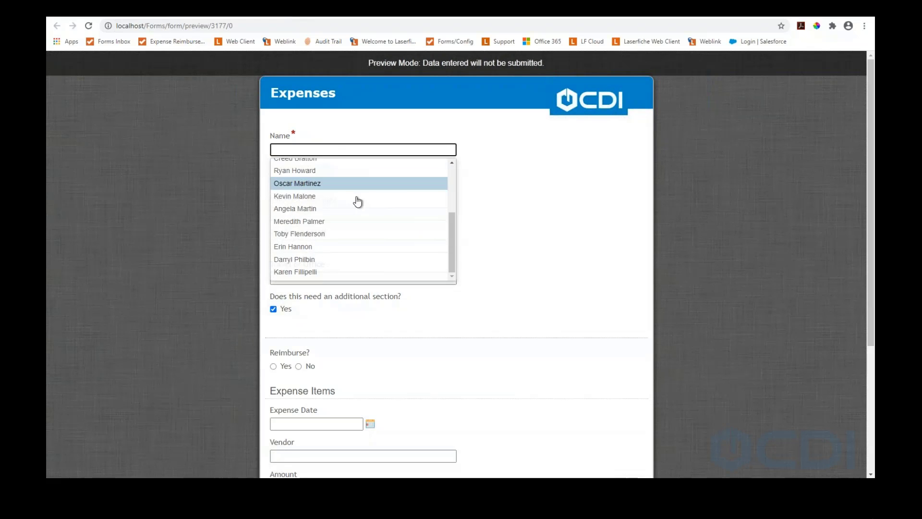
{"action": "scroll", "coordinate": [355, 221], "scroll_direction": "up", "scroll_amount": 5}
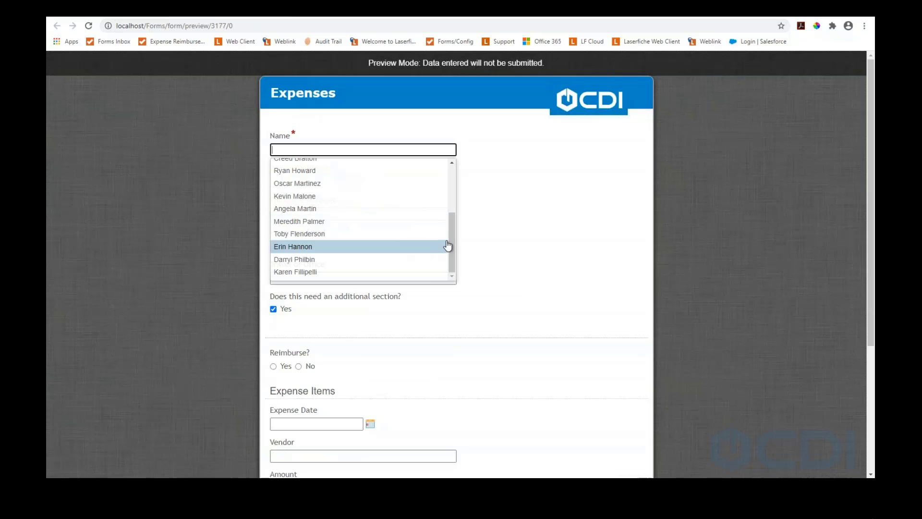
{"action": "left_click_drag", "start_coordinate": [451, 241], "coordinate": [451, 180]}
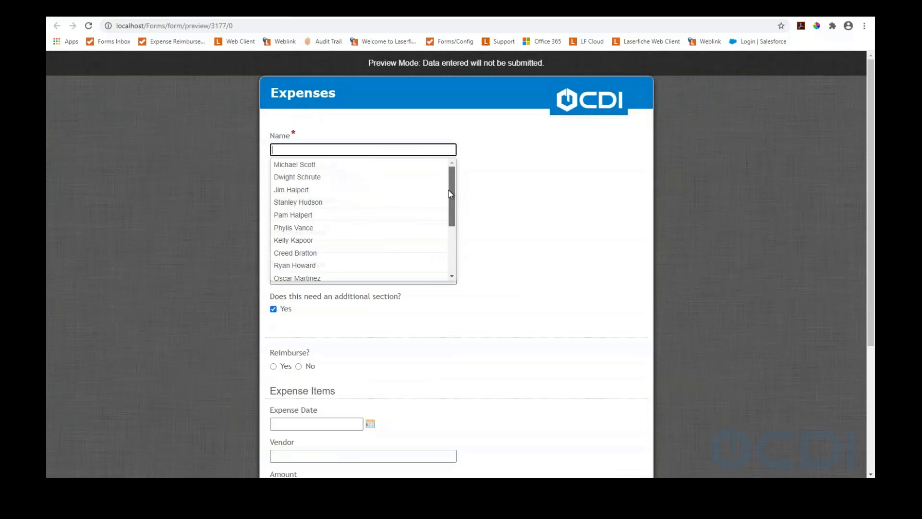
{"action": "left_click", "coordinate": [315, 217]}
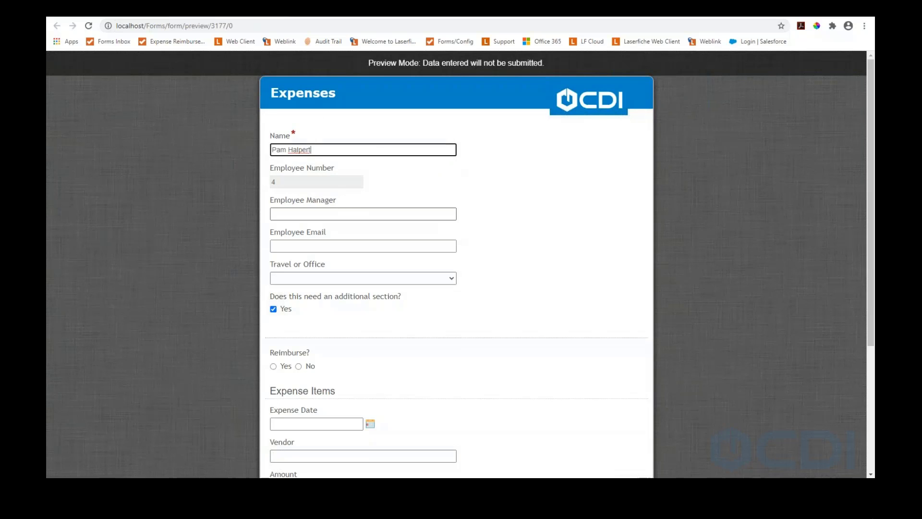
{"action": "left_click", "coordinate": [288, 182]}
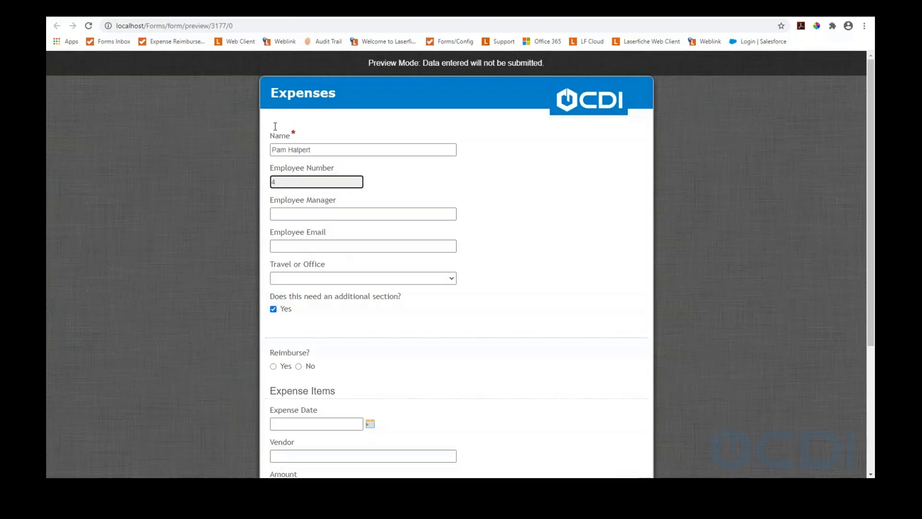
{"action": "left_click", "coordinate": [281, 15]}
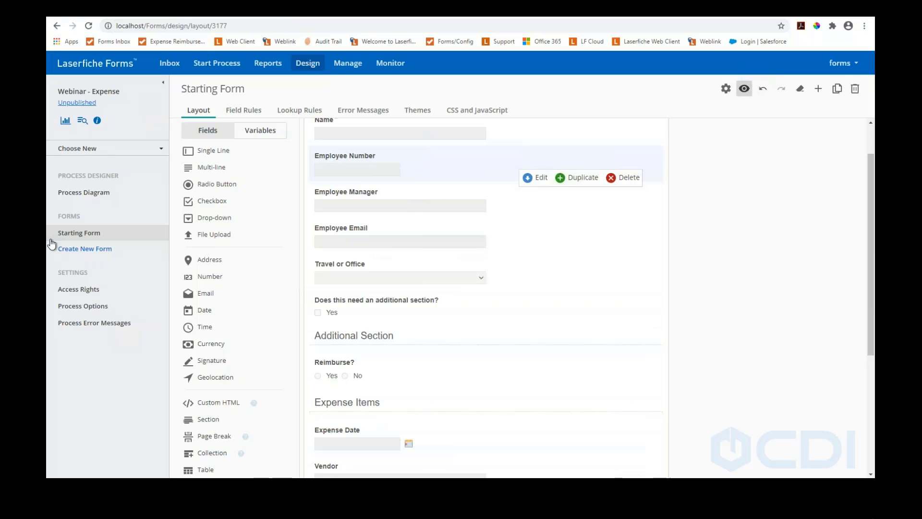
Open the Webinar - Expense Process Diagram from the Process Designer sidebar
{"action": "left_click", "coordinate": [85, 195]}
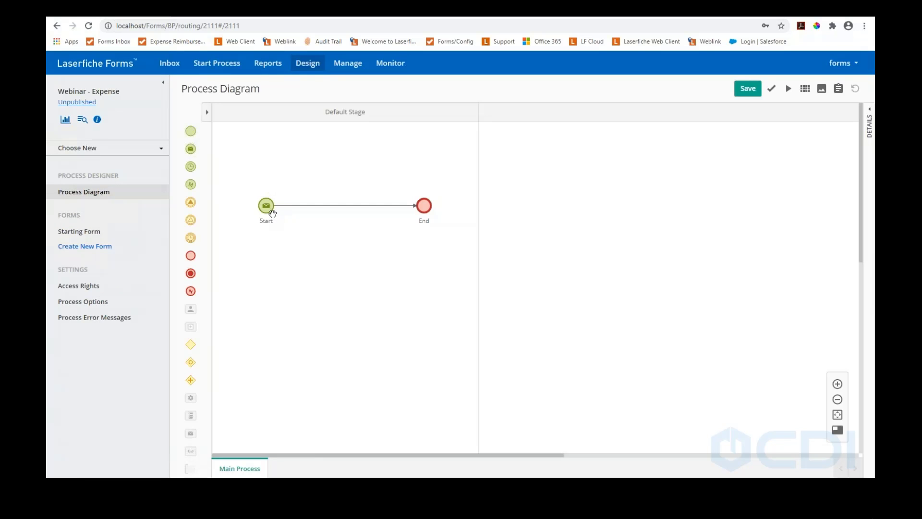
Delete the Start-to-End connector and drag End rightward to create a Stage 2 lane
{"action": "left_click", "coordinate": [283, 206]}
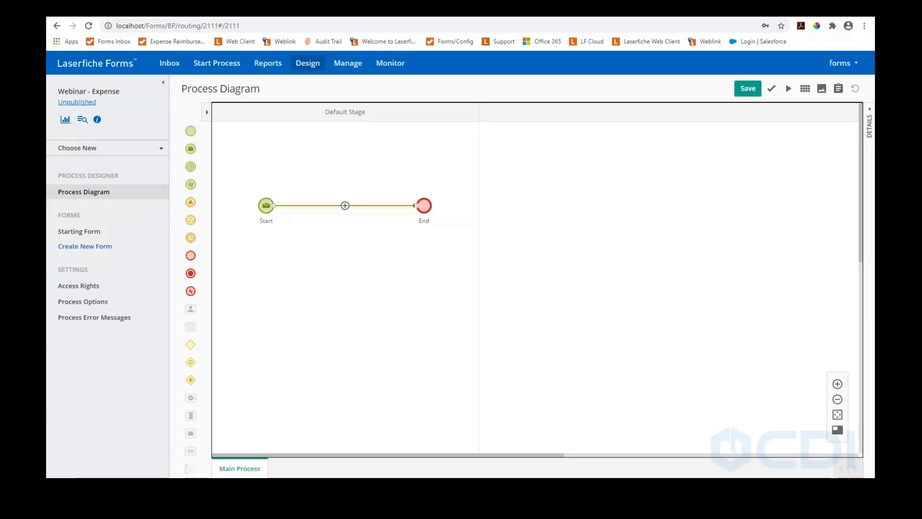
{"action": "key", "text": "Delete"}
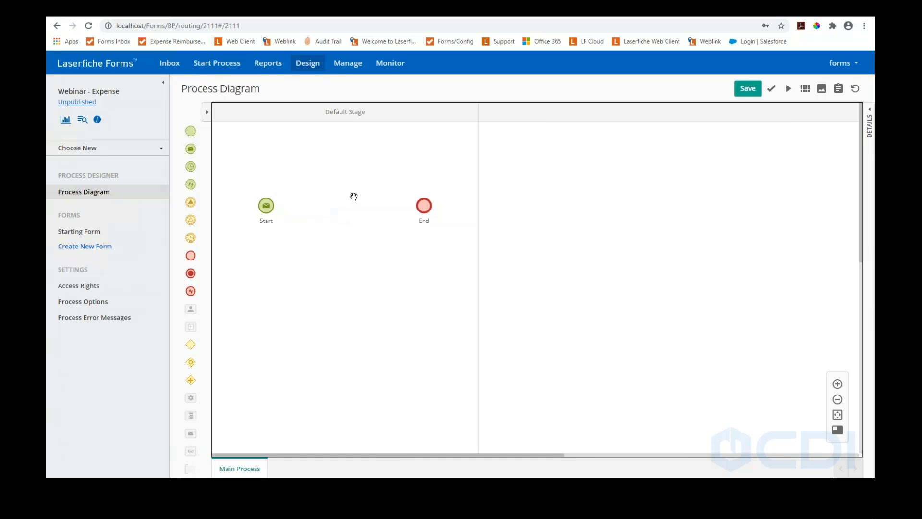
{"action": "left_click_drag", "start_coordinate": [427, 205], "coordinate": [770, 209]}
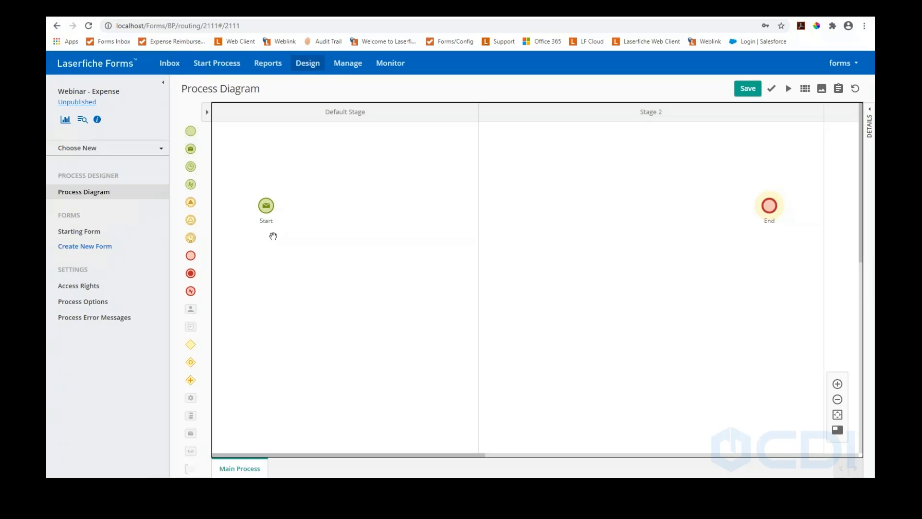
Add a User Task and a Service Task, chaining Start → User Task → Service Task → End
{"action": "left_click_drag", "start_coordinate": [192, 310], "coordinate": [354, 206]}
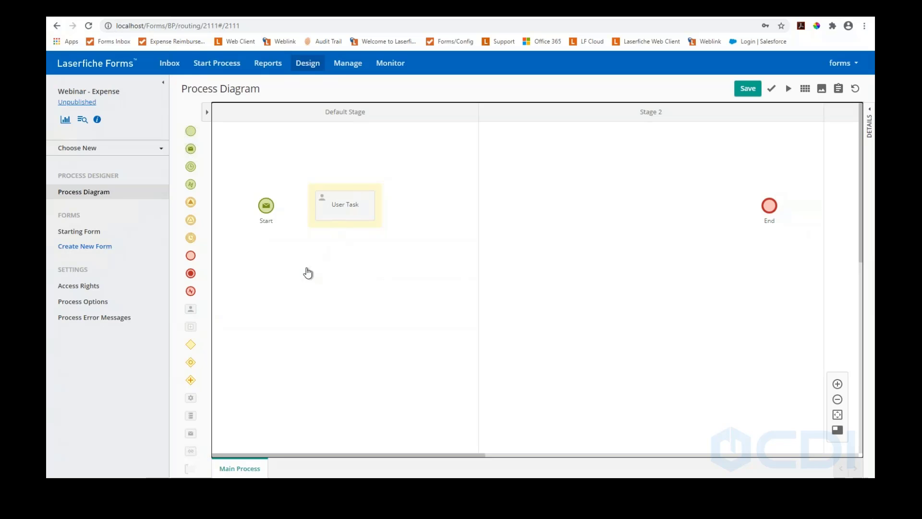
{"action": "left_click_drag", "start_coordinate": [194, 416], "coordinate": [463, 217]}
{"action": "left_click_drag", "start_coordinate": [768, 206], "coordinate": [533, 206]}
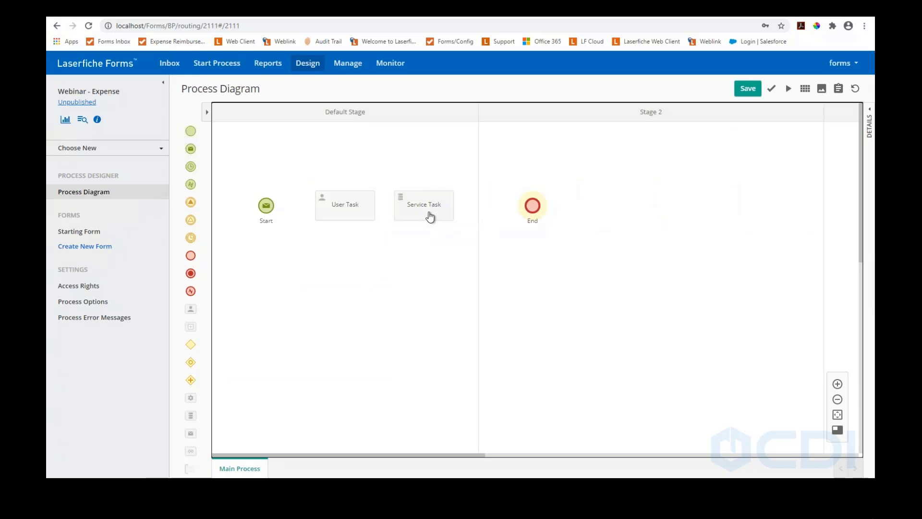
{"action": "left_click_drag", "start_coordinate": [287, 184], "coordinate": [318, 204]}
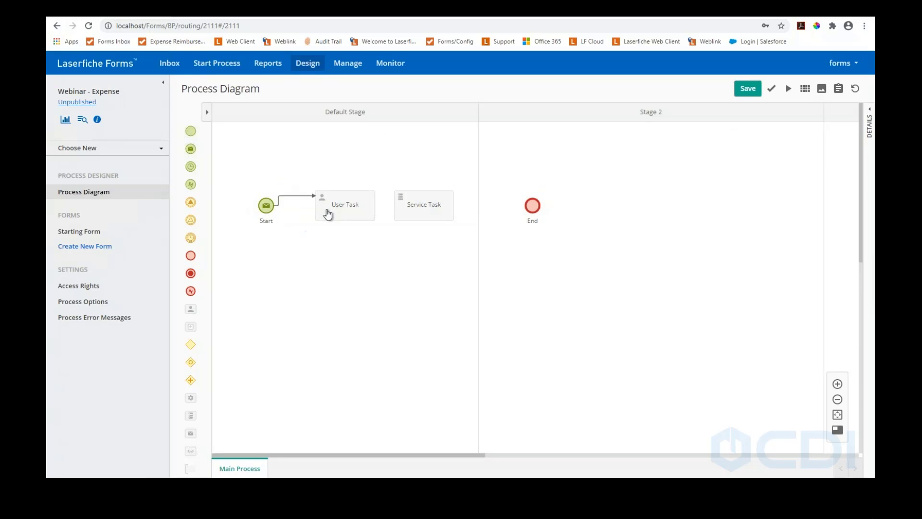
{"action": "left_click_drag", "start_coordinate": [385, 183], "coordinate": [395, 206]}
{"action": "left_click", "coordinate": [443, 204]}
{"action": "left_click_drag", "start_coordinate": [467, 185], "coordinate": [527, 206]}
Delete the stray Service Task (1) below the User Task and select the User Task
{"action": "left_click", "coordinate": [399, 204]}
{"action": "left_click", "coordinate": [321, 202]}
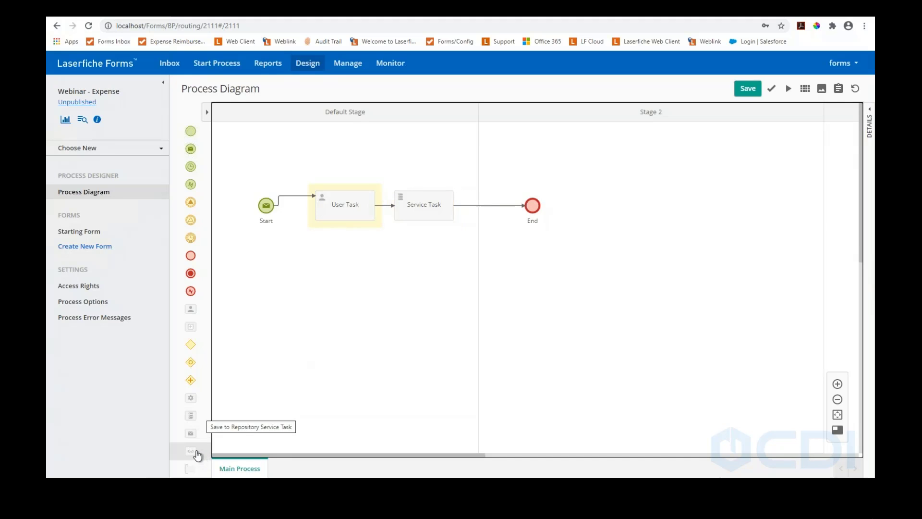
{"action": "left_click_drag", "start_coordinate": [190, 413], "coordinate": [318, 315]}
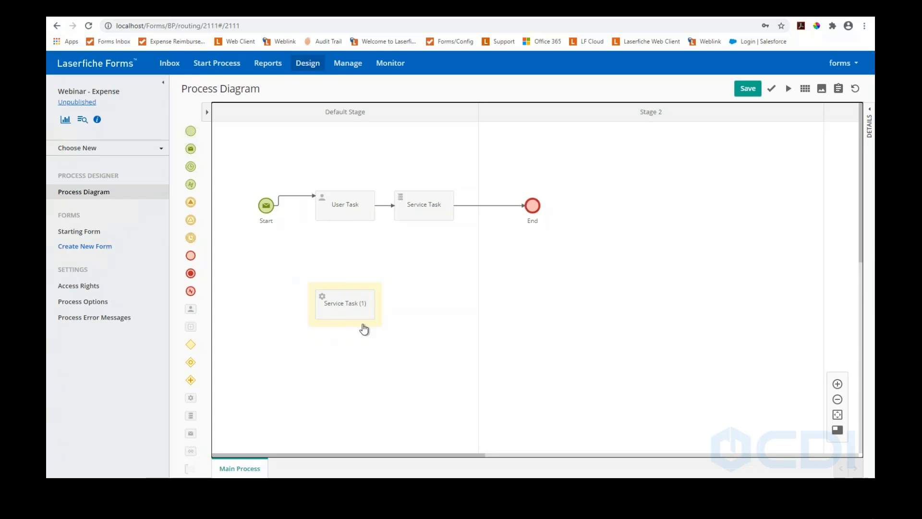
{"action": "left_click", "coordinate": [347, 312]}
{"action": "key", "text": "Delete"}
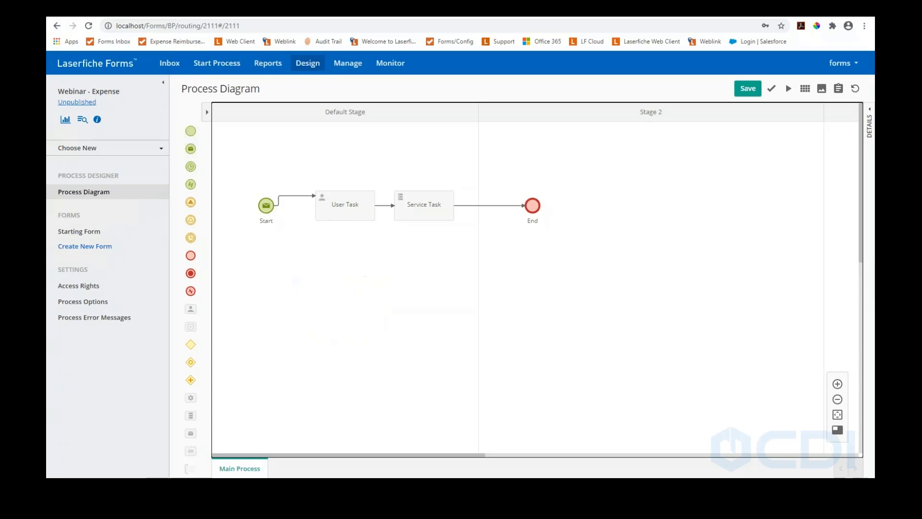
{"action": "left_click_drag", "start_coordinate": [191, 435], "coordinate": [320, 299]}
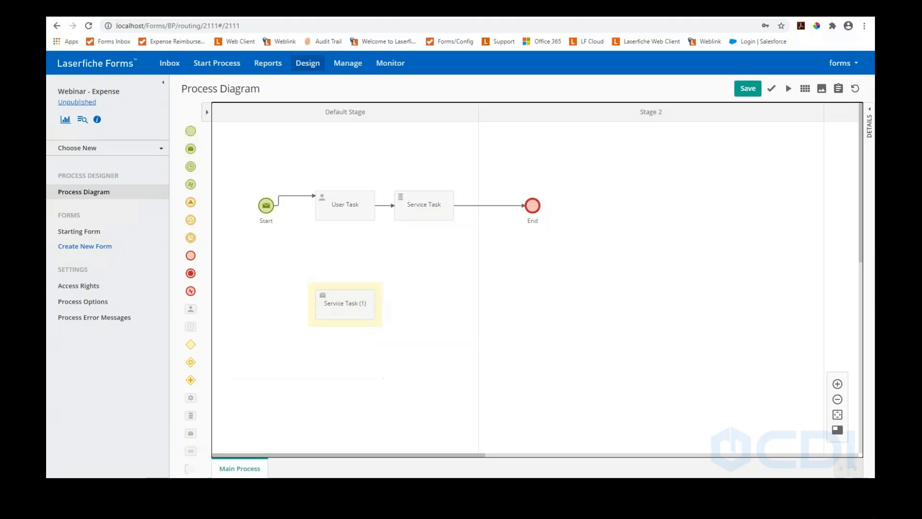
{"action": "key", "text": "Delete"}
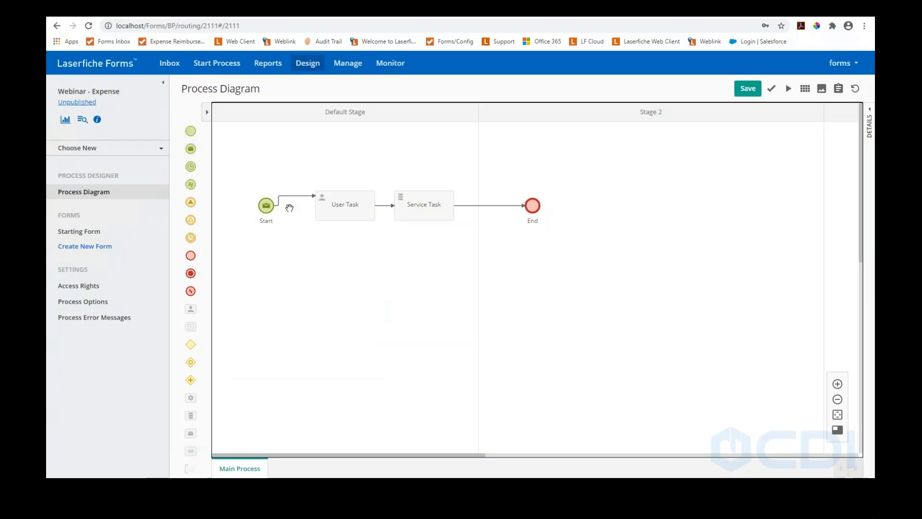
{"action": "left_click", "coordinate": [338, 208]}
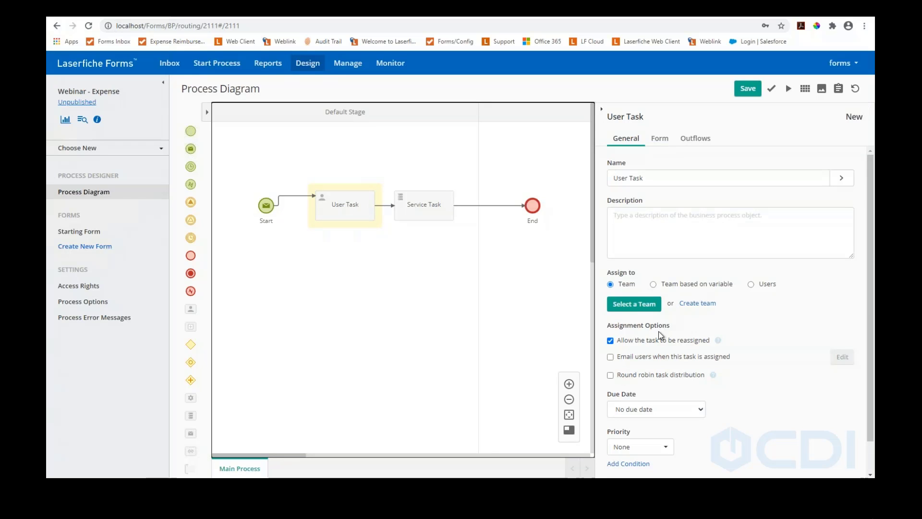
Turn on 'Email users when this task is assigned', then select the Start event's name for renaming
{"action": "left_click", "coordinate": [617, 359]}
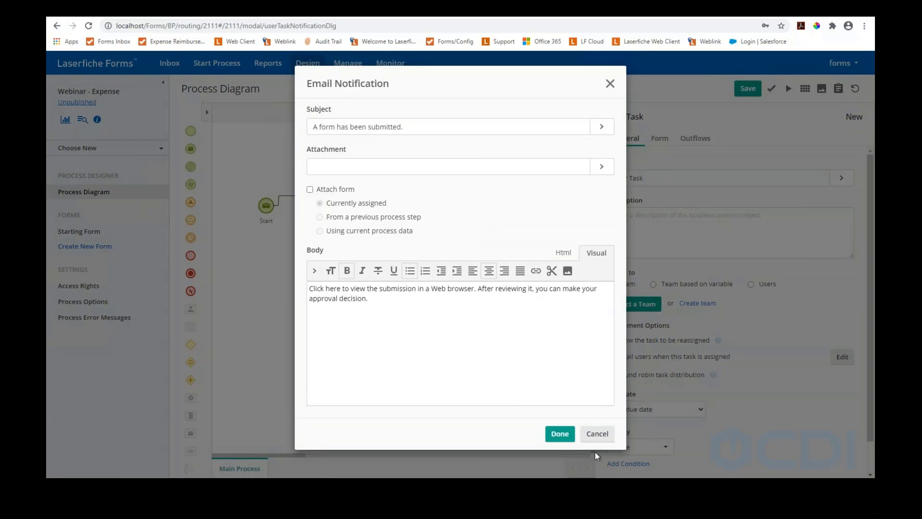
{"action": "left_click", "coordinate": [600, 439]}
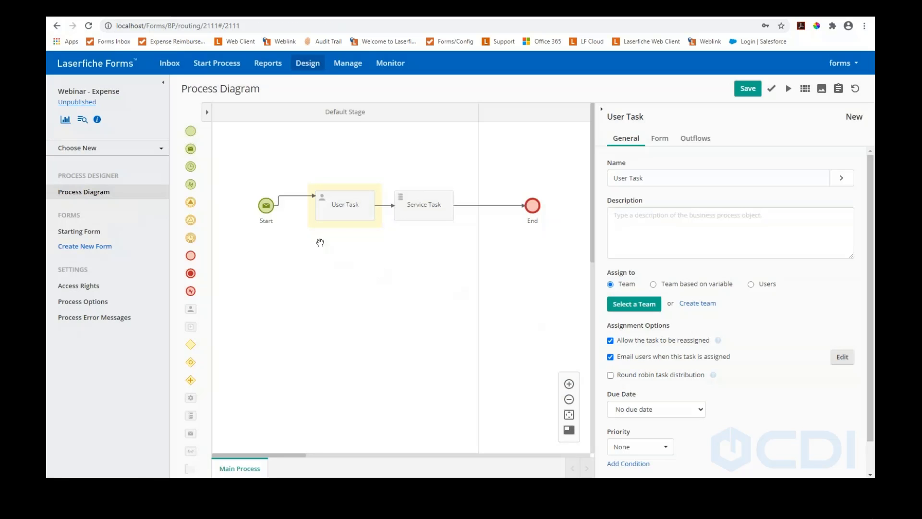
{"action": "left_click", "coordinate": [267, 208]}
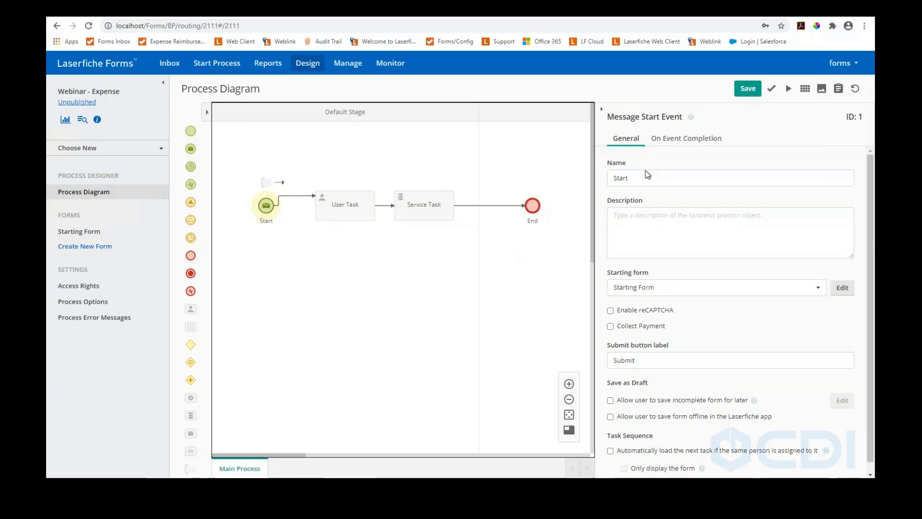
{"action": "double_click", "coordinate": [622, 179]}
Rename the start event to 'Expense Form Submission' with Starting Form as its form
{"action": "type", "text": "E"}
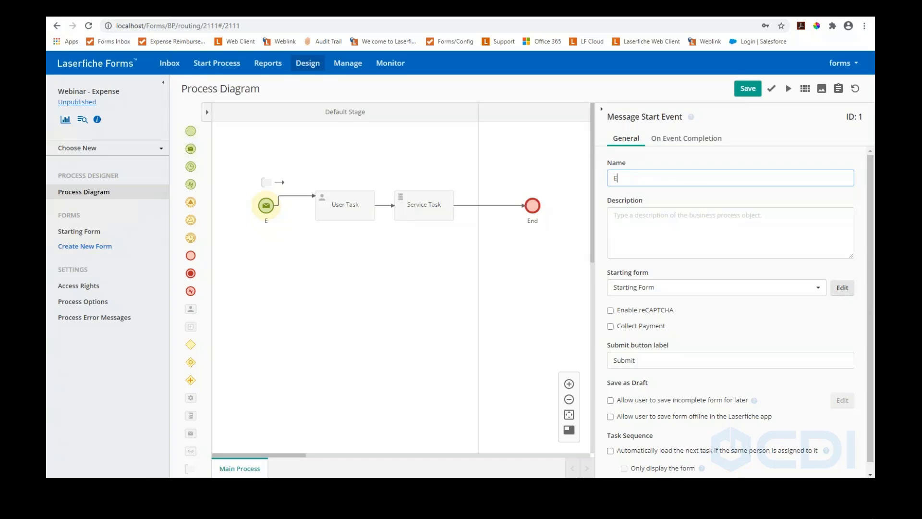
{"action": "type", "text": "xpense Form Submission"}
{"action": "left_click", "coordinate": [698, 298]}
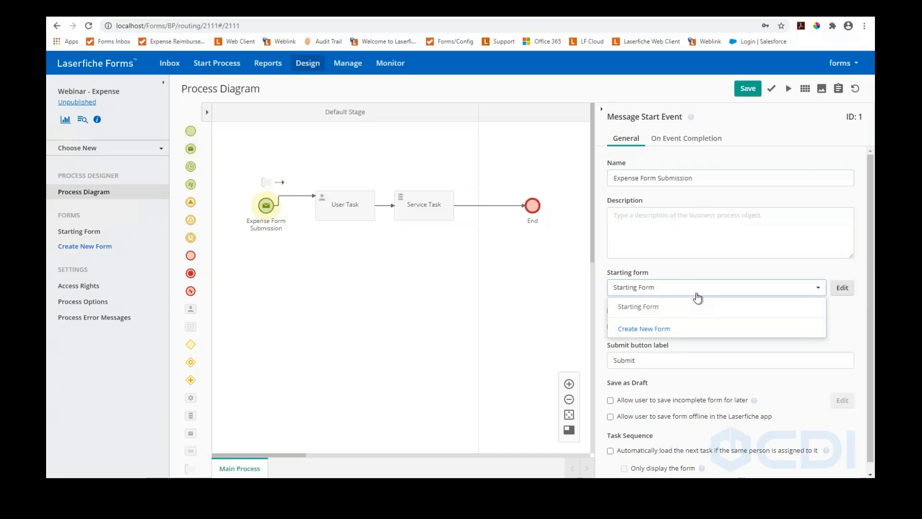
{"action": "left_click", "coordinate": [657, 308]}
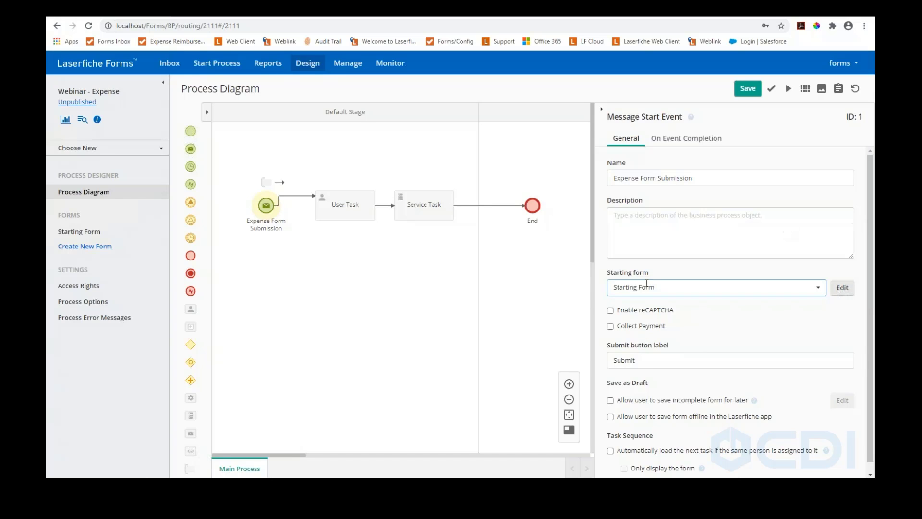
Try Collect Payment with Authorize.Net, turn it back off, and review the submission settings
{"action": "left_click", "coordinate": [610, 326]}
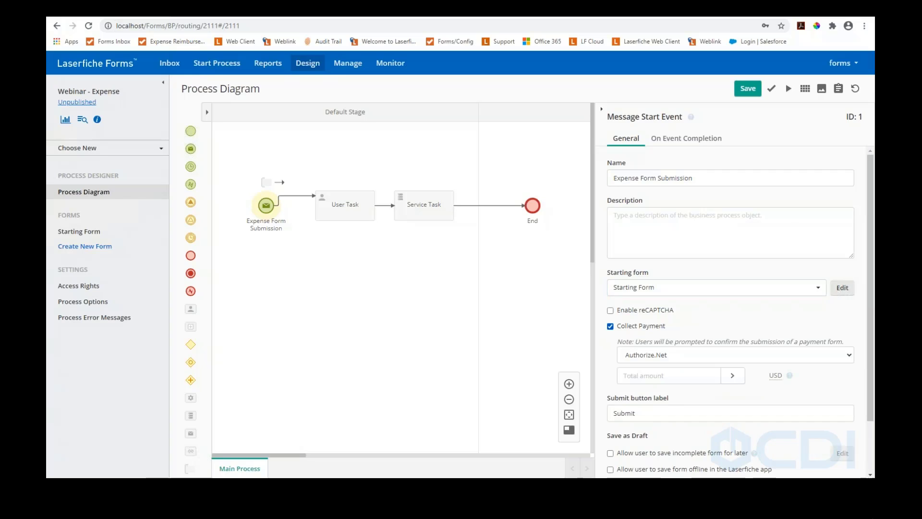
{"action": "left_click", "coordinate": [833, 358]}
{"action": "left_click", "coordinate": [831, 357]}
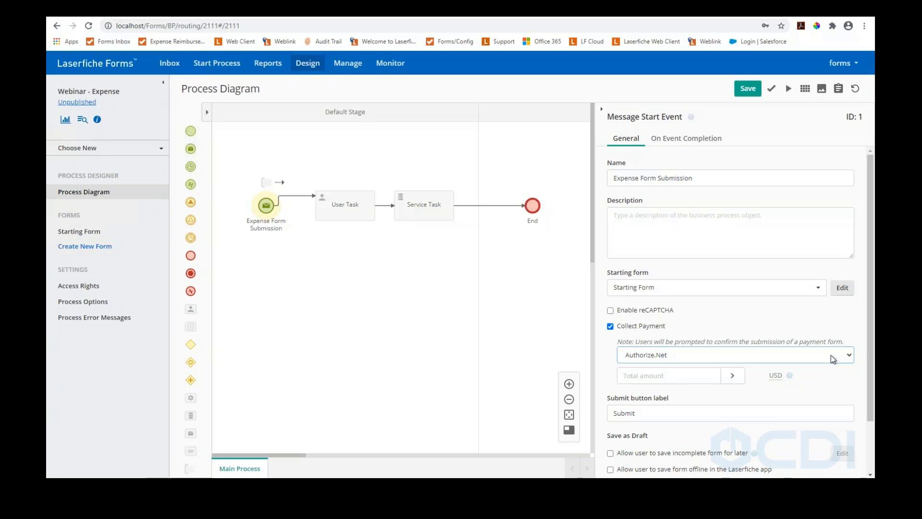
{"action": "left_click", "coordinate": [611, 327]}
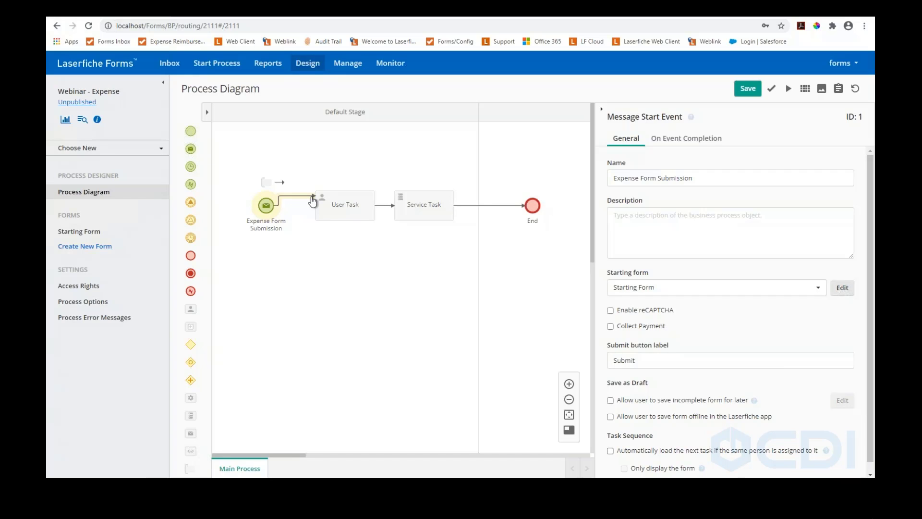
{"action": "left_click", "coordinate": [642, 361]}
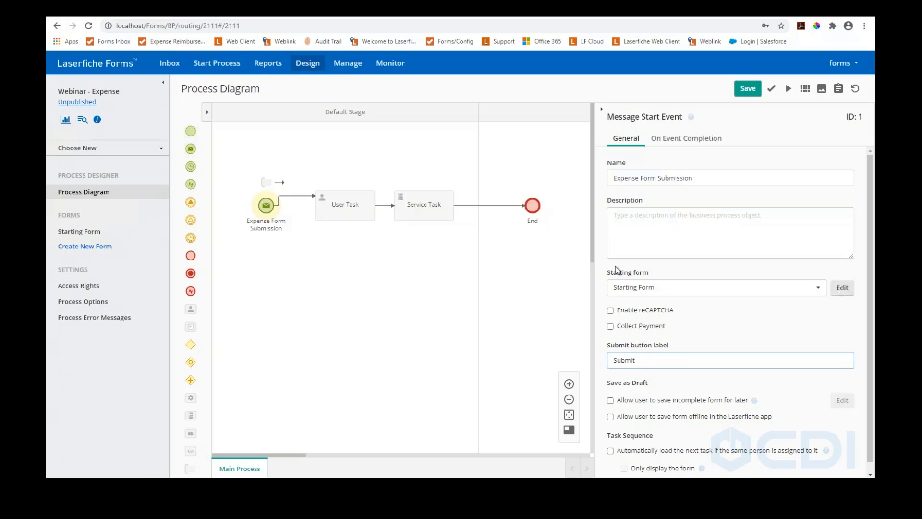
{"action": "left_click", "coordinate": [669, 140]}
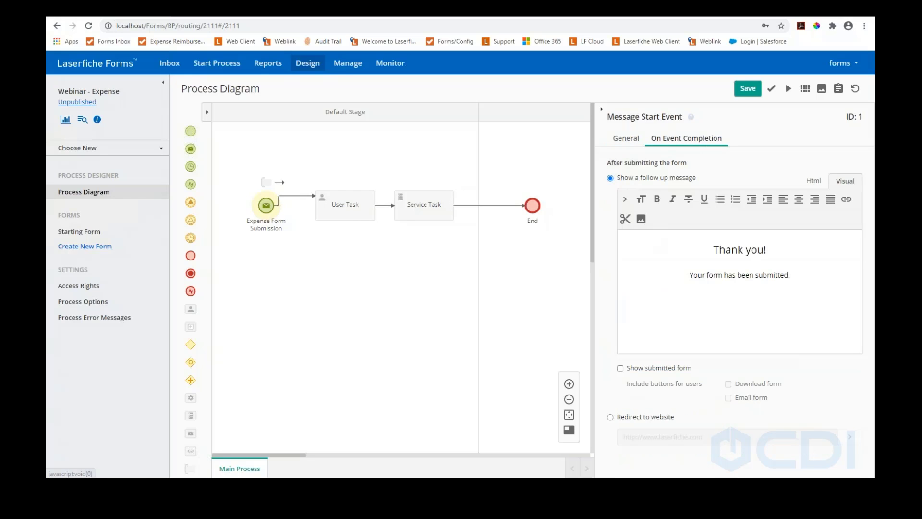
{"action": "left_click", "coordinate": [627, 139]}
{"action": "left_click", "coordinate": [345, 206]}
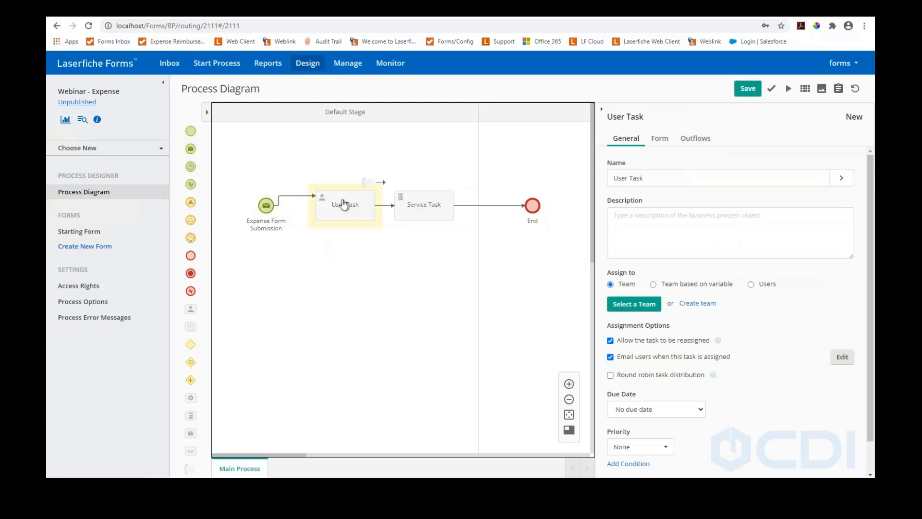
Rename the User Task to 'Manager Approval' and look at team-by-variable assignment options
{"action": "left_click_drag", "start_coordinate": [649, 178], "coordinate": [582, 185]}
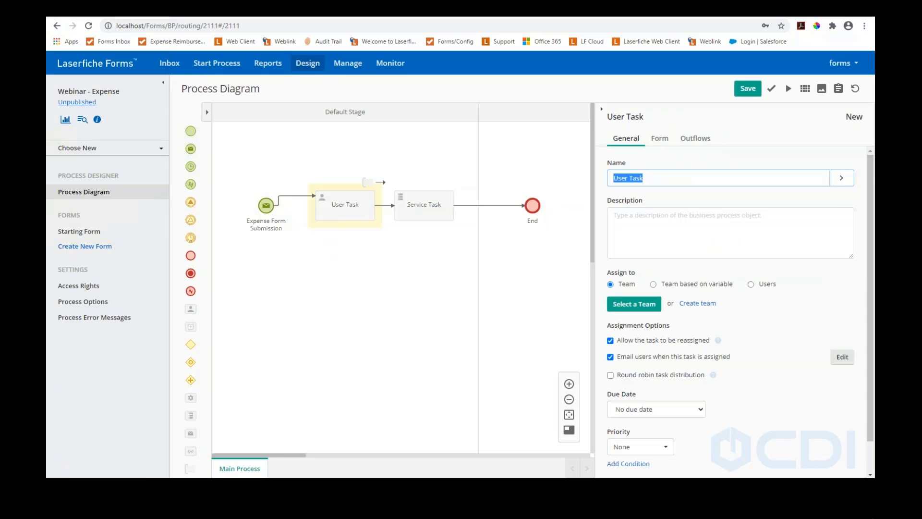
{"action": "type", "text": "Manag"}
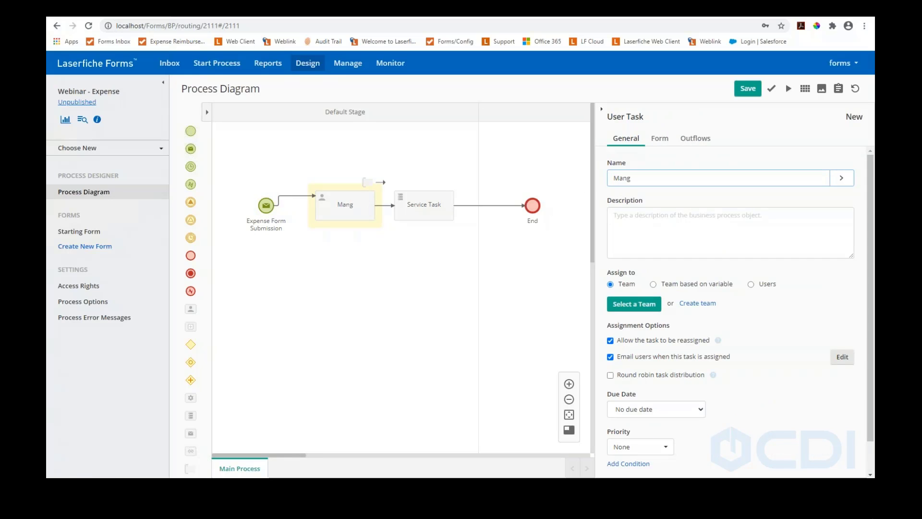
{"action": "type", "text": "er Approval"}
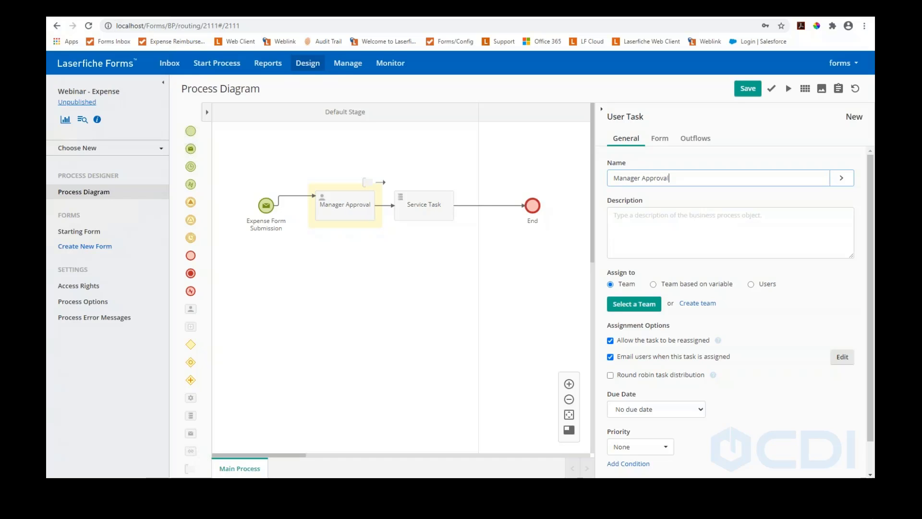
{"action": "left_click", "coordinate": [654, 284]}
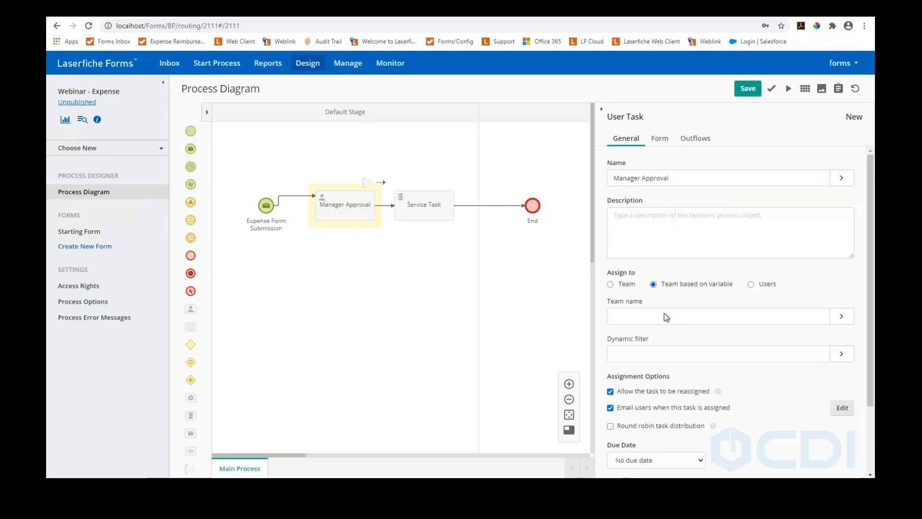
{"action": "left_click", "coordinate": [803, 320]}
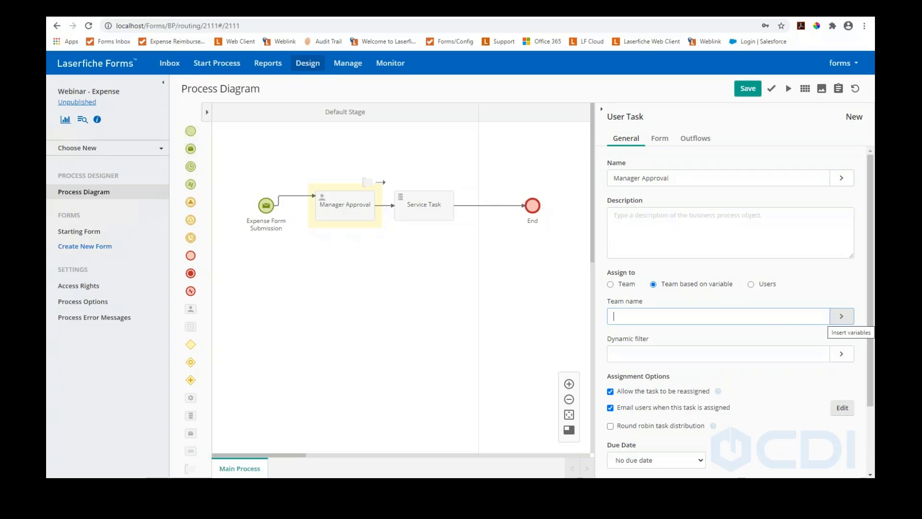
{"action": "left_click", "coordinate": [679, 352]}
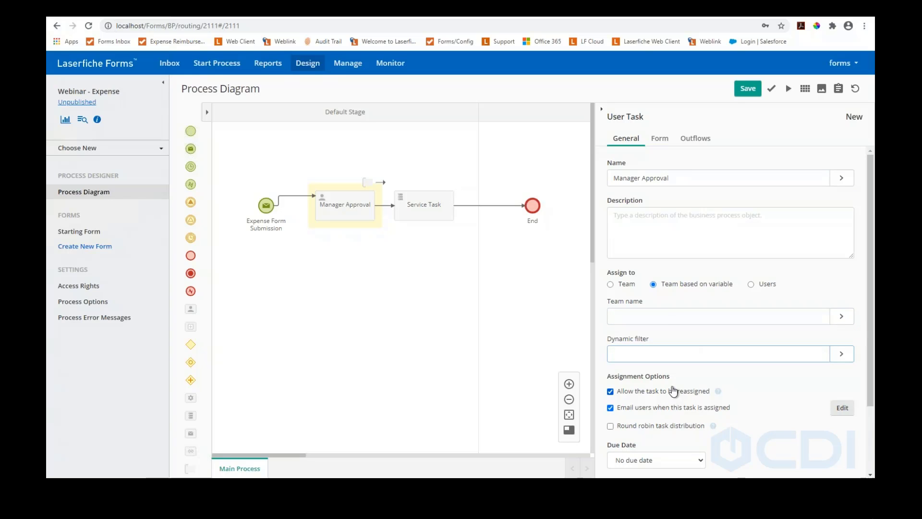
{"action": "scroll", "coordinate": [672, 390], "scroll_direction": "down", "scroll_amount": 2}
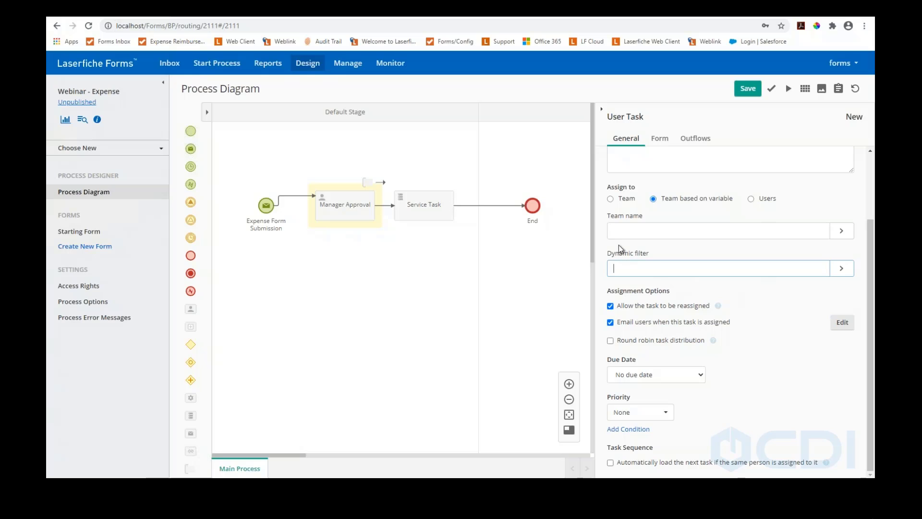
Assign Manager Approval to a specific named user and the process Initiator
{"action": "left_click", "coordinate": [751, 199]}
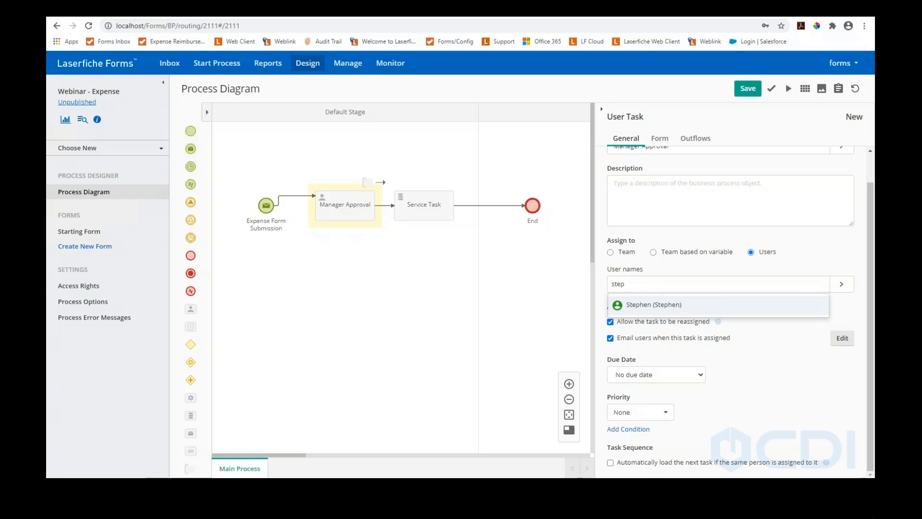
{"action": "left_click", "coordinate": [649, 308]}
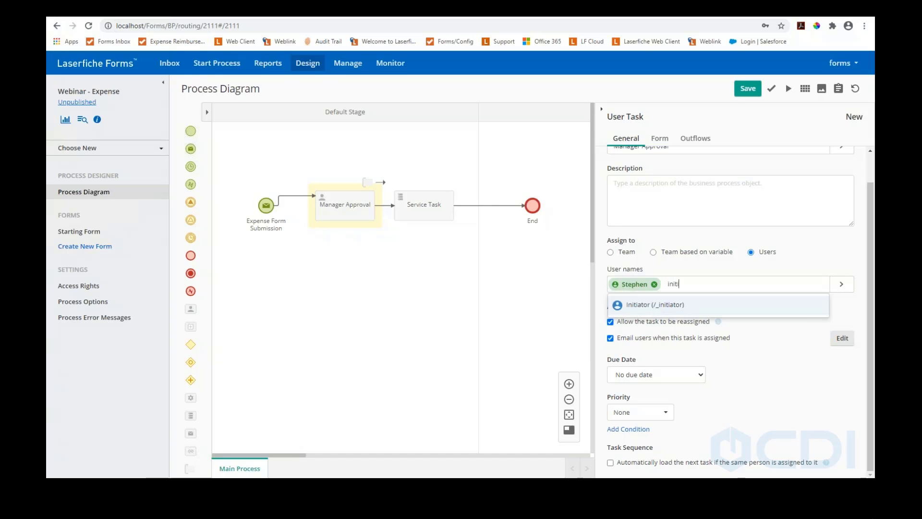
{"action": "type", "text": "initia"}
{"action": "left_click", "coordinate": [668, 305]}
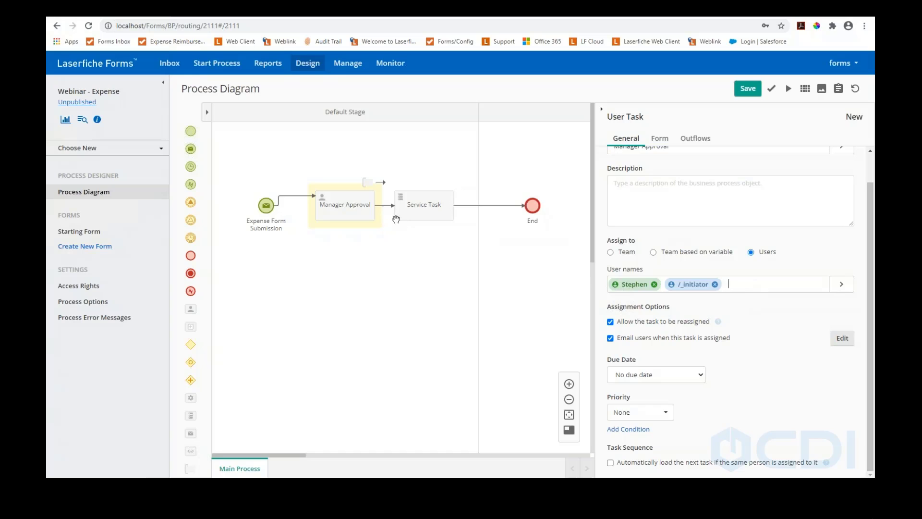
{"action": "left_click", "coordinate": [385, 206]}
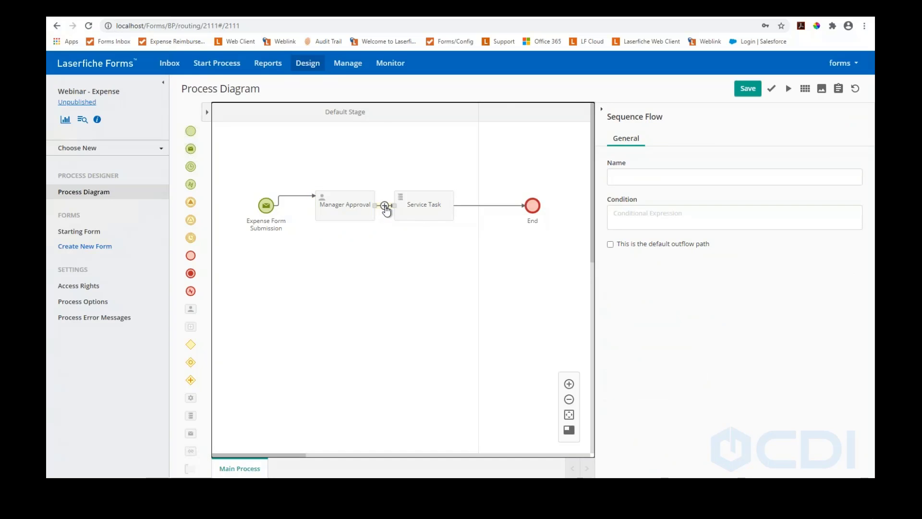
Lengthen the Manager Approval-to-Service Task flow and start a Last User Action condition on it
{"action": "left_click_drag", "start_coordinate": [419, 207], "coordinate": [457, 210]}
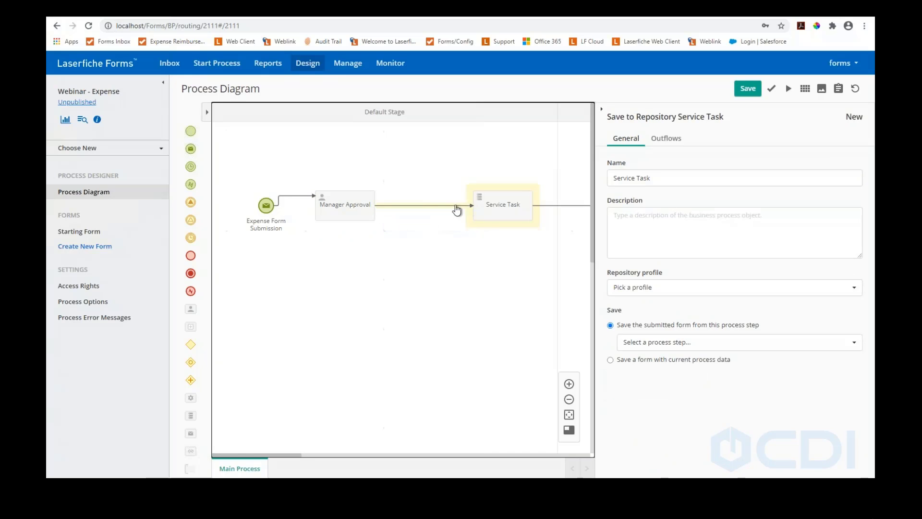
{"action": "left_click", "coordinate": [424, 205]}
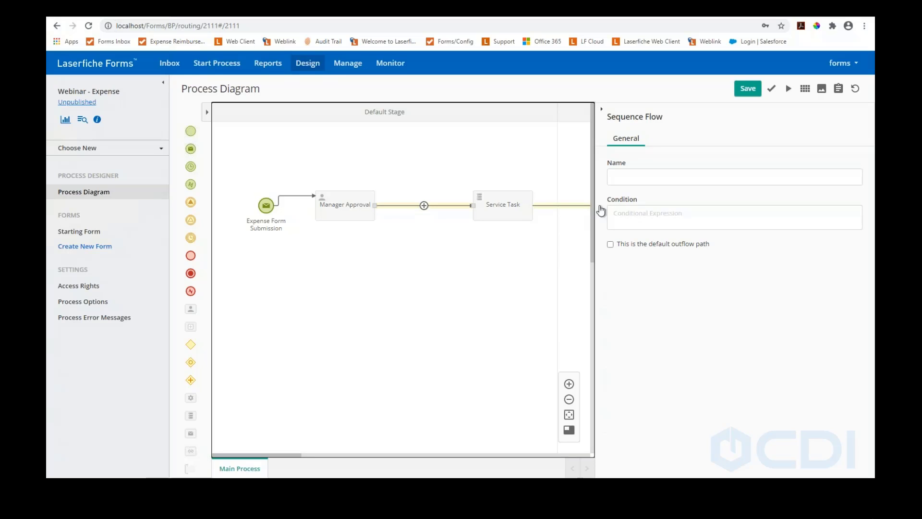
{"action": "left_click", "coordinate": [626, 211]}
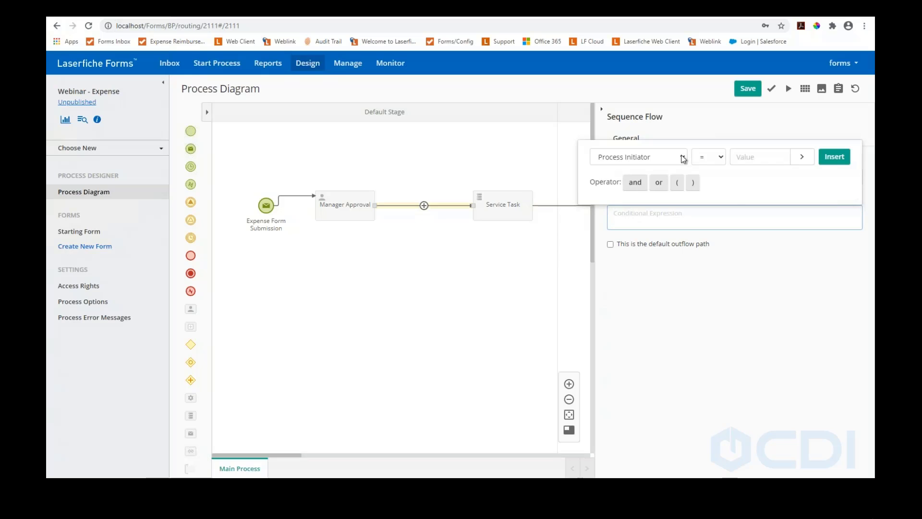
{"action": "left_click", "coordinate": [682, 157]}
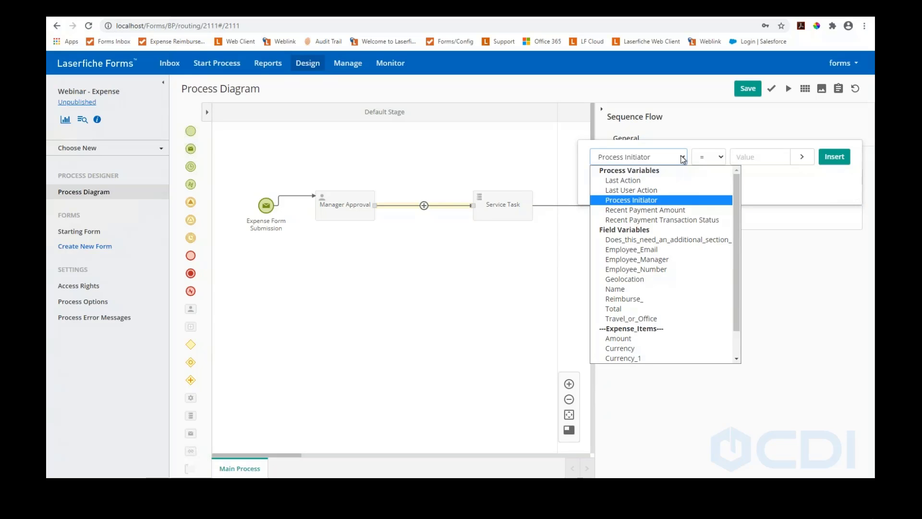
{"action": "left_click", "coordinate": [654, 191]}
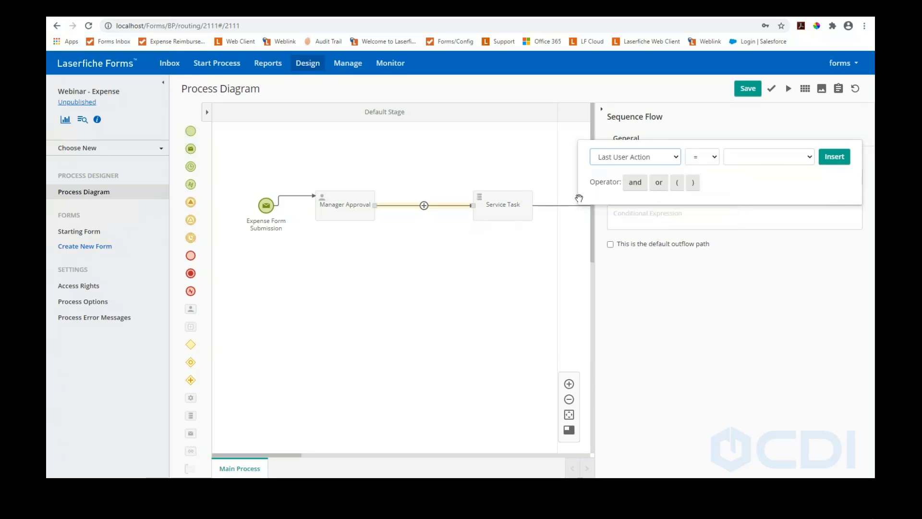
{"action": "left_click", "coordinate": [755, 157]}
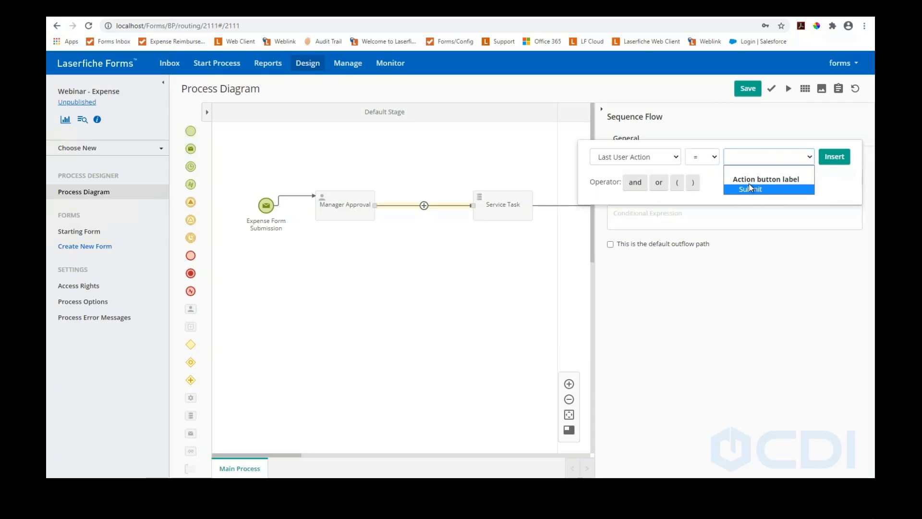
Discard the condition and show Manager Approval's form and action-button settings
{"action": "left_click", "coordinate": [448, 243]}
{"action": "left_click", "coordinate": [342, 204]}
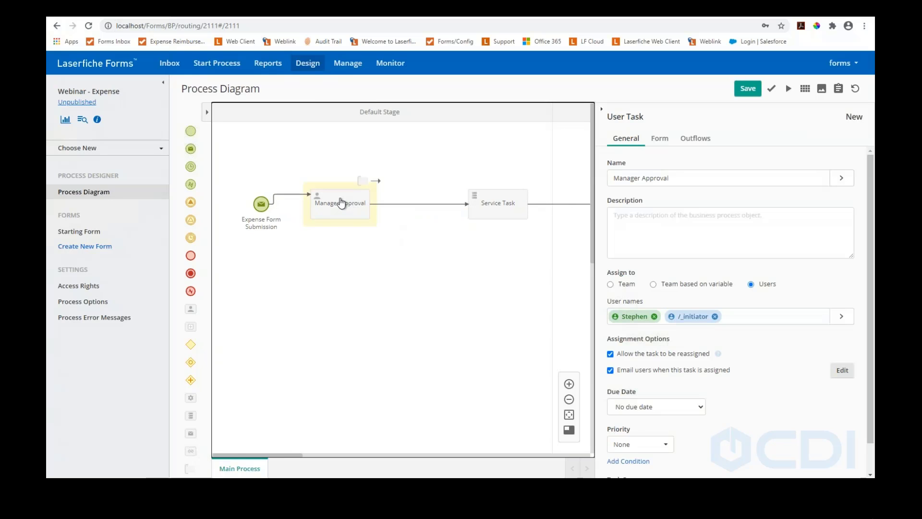
{"action": "left_click", "coordinate": [665, 140]}
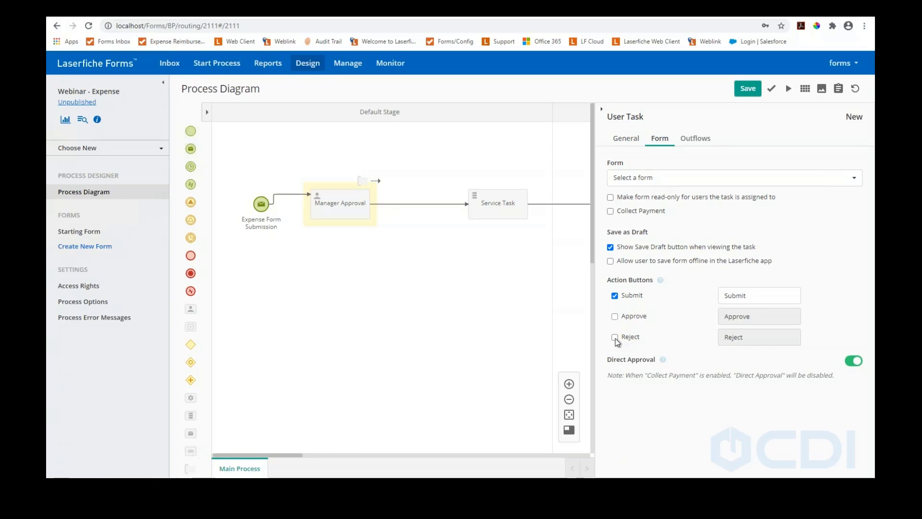
Give Manager Approval Approve and Reject buttons in place of Submit, and save the process
{"action": "left_click", "coordinate": [615, 316]}
{"action": "left_click", "coordinate": [614, 338]}
{"action": "left_click", "coordinate": [615, 296]}
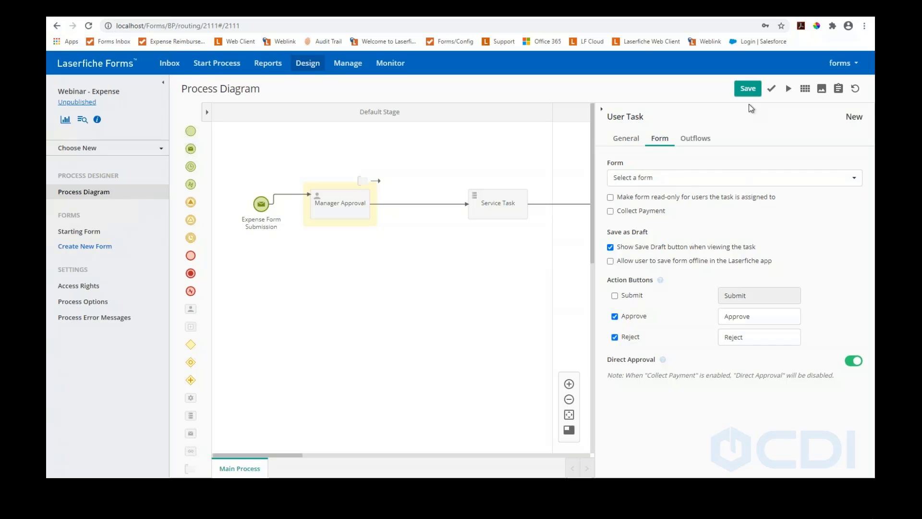
{"action": "left_click", "coordinate": [435, 206]}
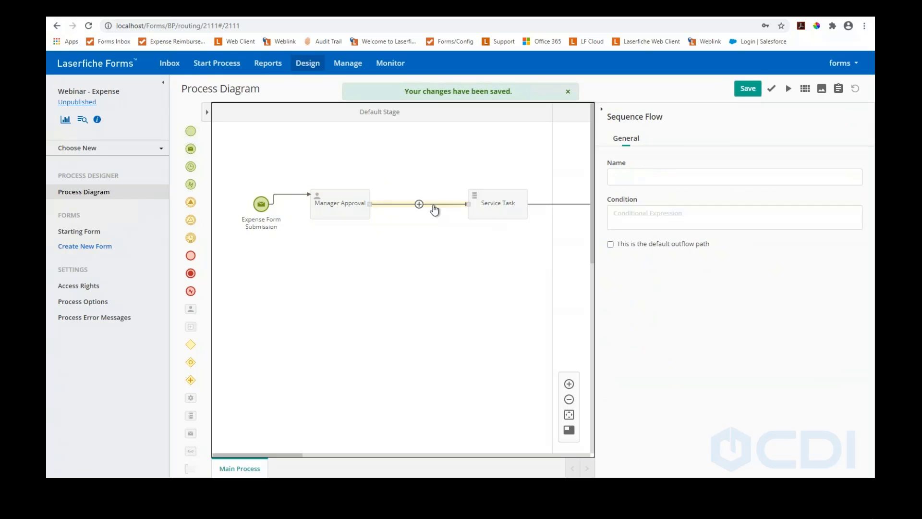
Add the condition Last User Action = Approve to the Manager Approval–Service Task flow and save
{"action": "left_click", "coordinate": [630, 221]}
{"action": "left_click", "coordinate": [676, 159]}
{"action": "left_click", "coordinate": [663, 168]}
{"action": "left_click", "coordinate": [678, 160]}
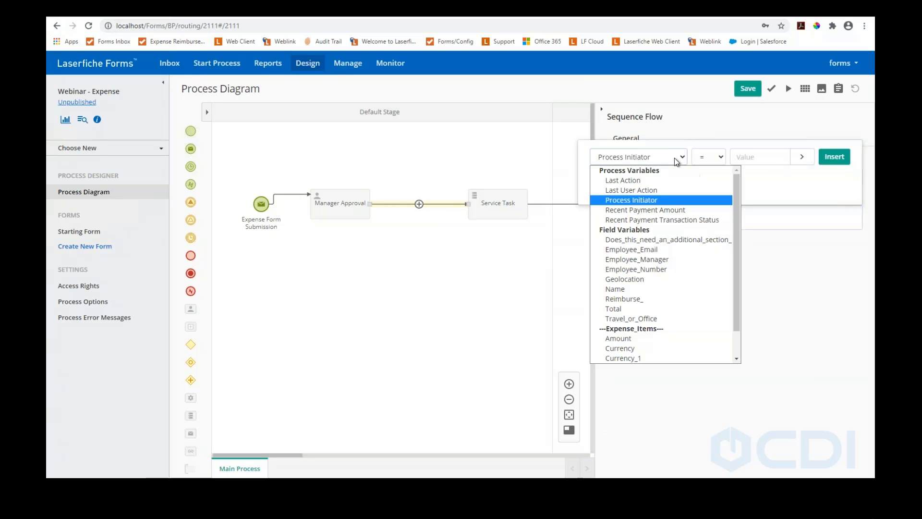
{"action": "left_click", "coordinate": [641, 189]}
{"action": "left_click", "coordinate": [768, 158]}
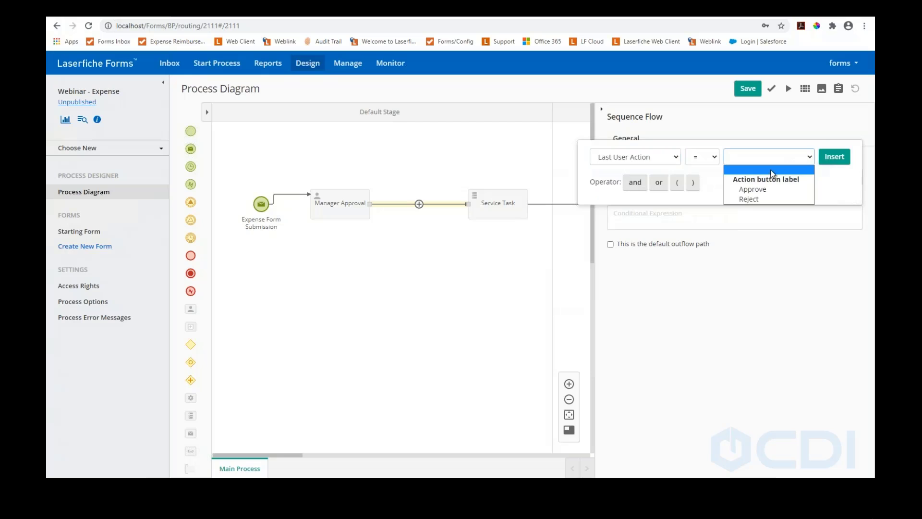
{"action": "left_click", "coordinate": [758, 190]}
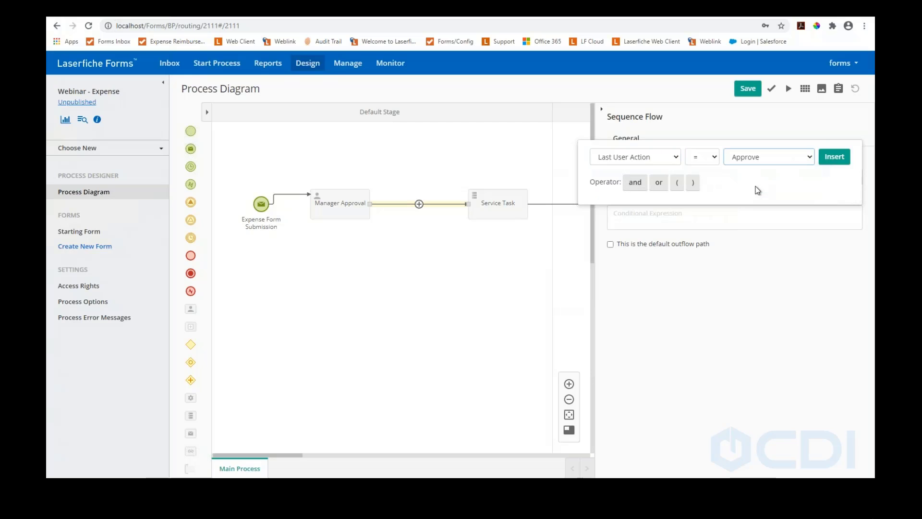
{"action": "left_click", "coordinate": [833, 159]}
{"action": "left_click", "coordinate": [750, 93]}
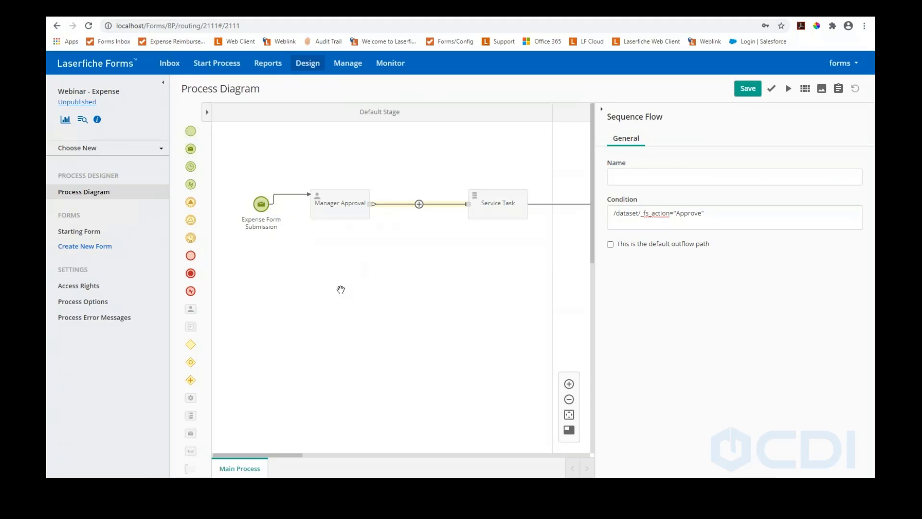
Place an Exclusive Gateway, delete the direct connector, and move Service Task and End into Stage 2
{"action": "left_click_drag", "start_coordinate": [201, 346], "coordinate": [358, 281]}
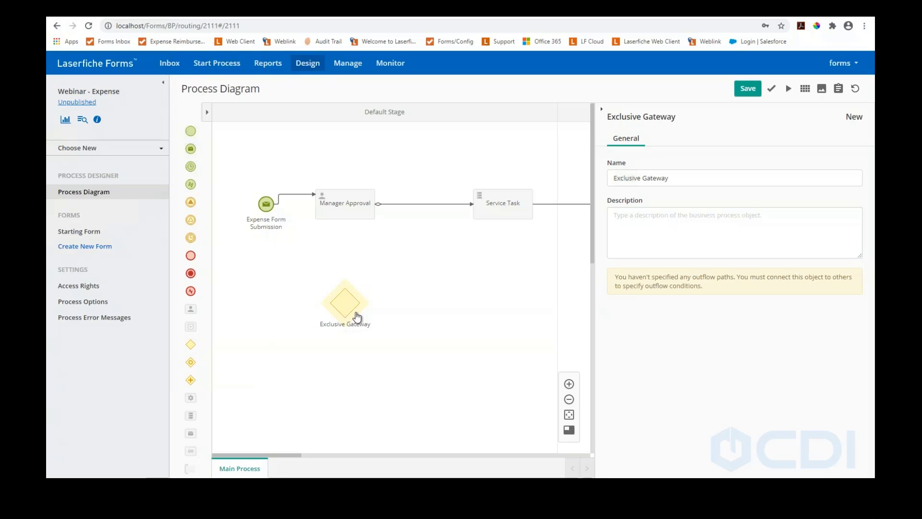
{"action": "left_click", "coordinate": [352, 211]}
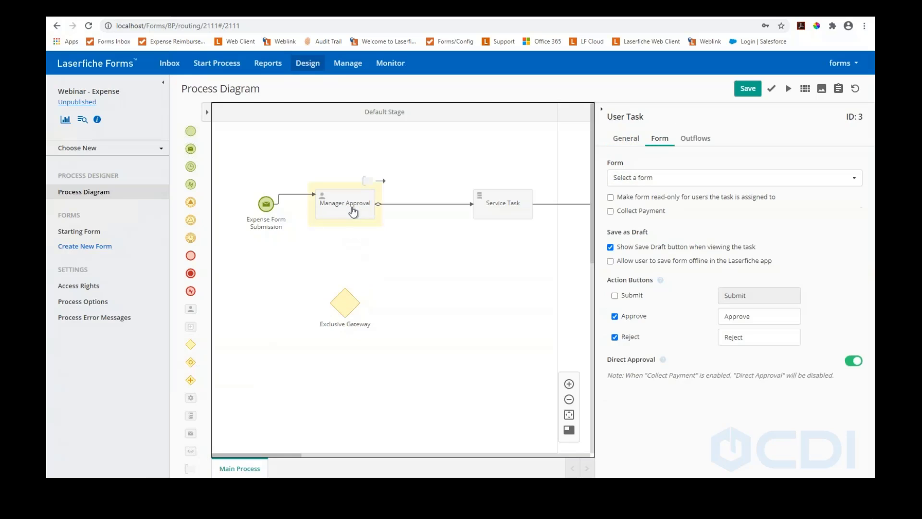
{"action": "left_click", "coordinate": [450, 206]}
{"action": "key", "text": "Delete"}
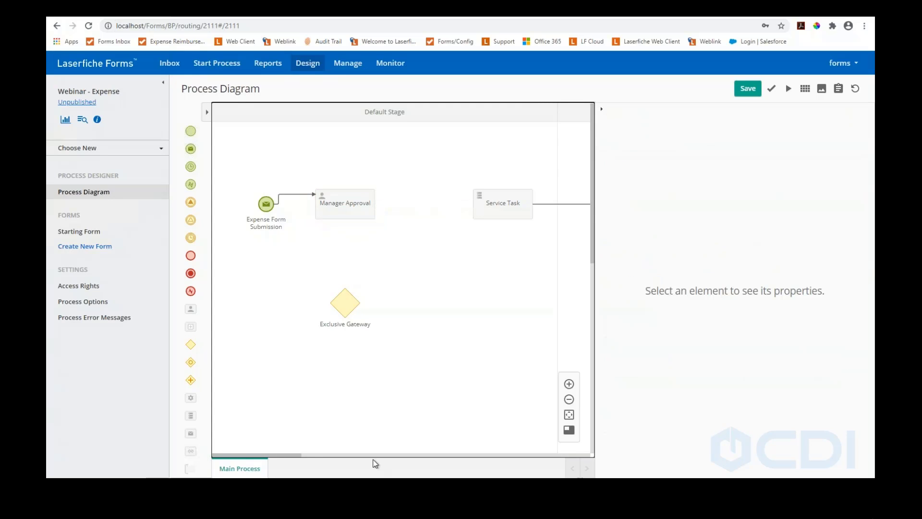
{"action": "left_click_drag", "start_coordinate": [298, 457], "coordinate": [336, 460]}
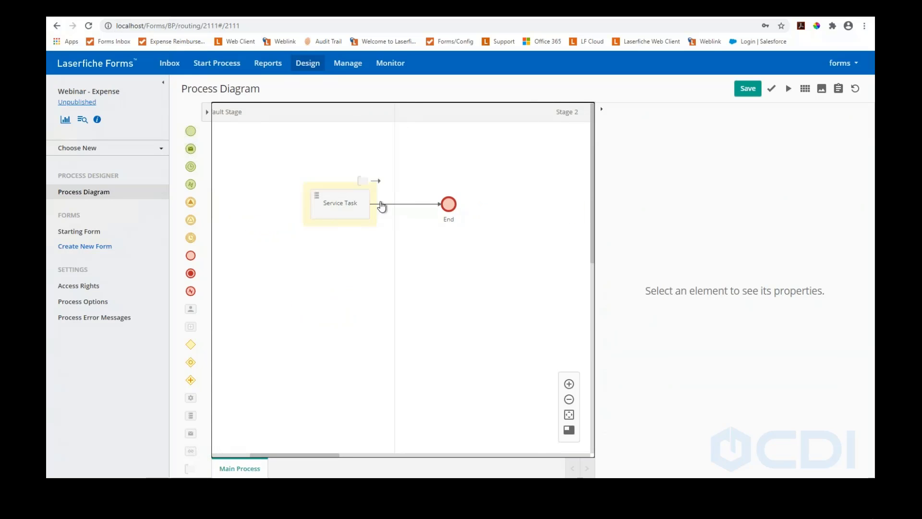
{"action": "left_click", "coordinate": [352, 205]}
{"action": "left_click_drag", "start_coordinate": [449, 204], "coordinate": [527, 204]}
{"action": "left_click_drag", "start_coordinate": [367, 202], "coordinate": [446, 202]}
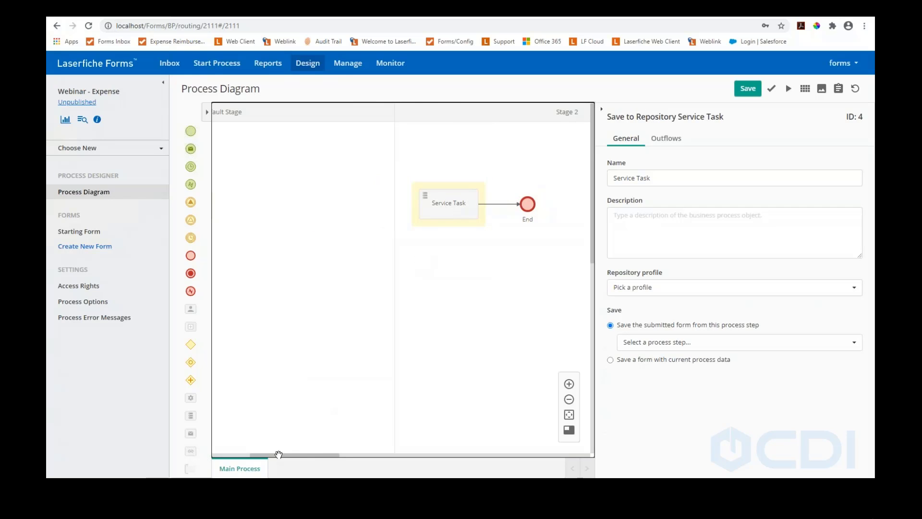
{"action": "left_click_drag", "start_coordinate": [274, 457], "coordinate": [217, 448]}
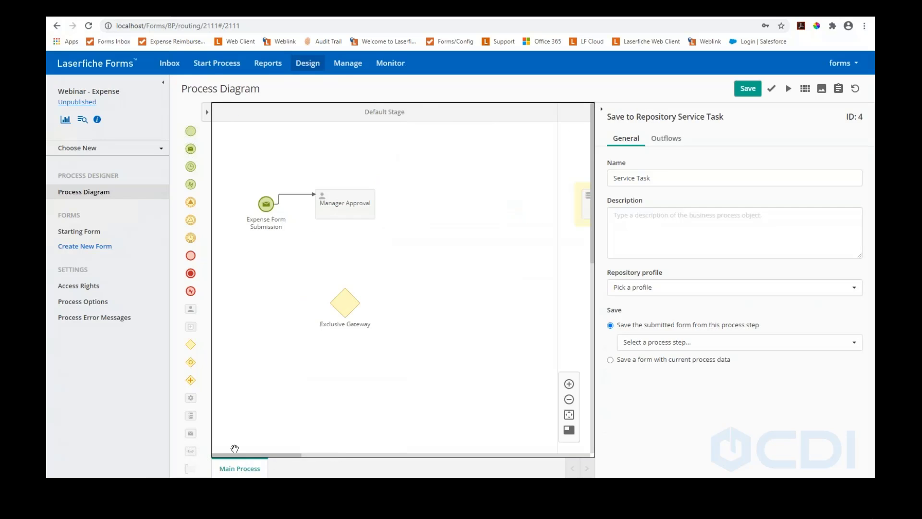
Line the gateway up with Manager Approval and connect Manager Approval → gateway → Service Task
{"action": "left_click_drag", "start_coordinate": [347, 307], "coordinate": [499, 198]}
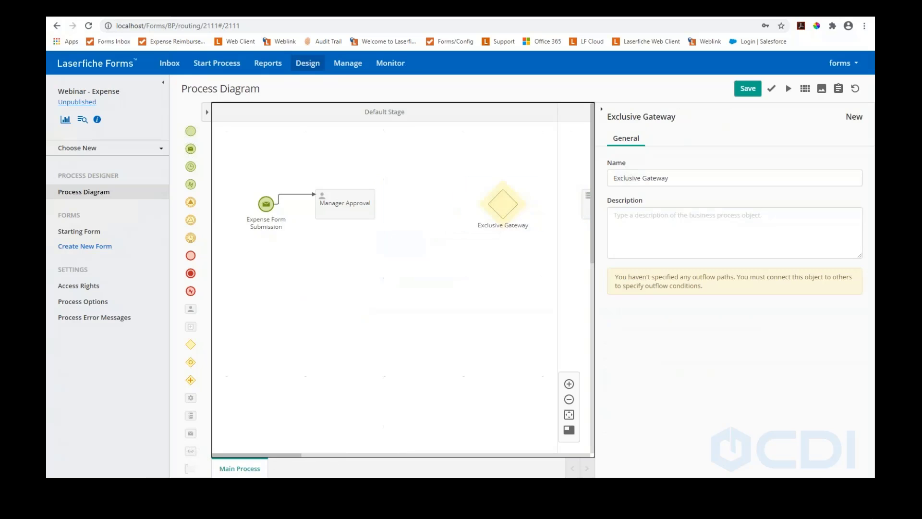
{"action": "left_click", "coordinate": [355, 210]}
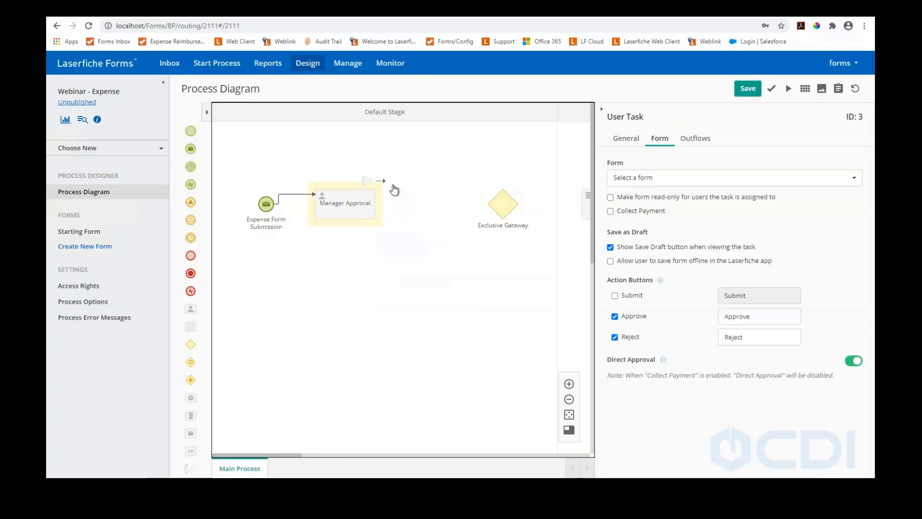
{"action": "left_click_drag", "start_coordinate": [382, 185], "coordinate": [488, 205]}
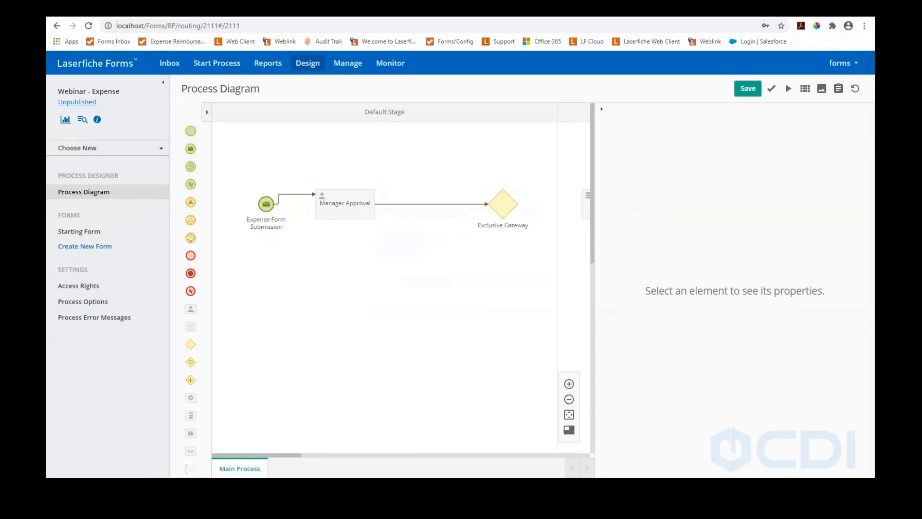
{"action": "left_click", "coordinate": [514, 202]}
{"action": "left_click", "coordinate": [524, 184]}
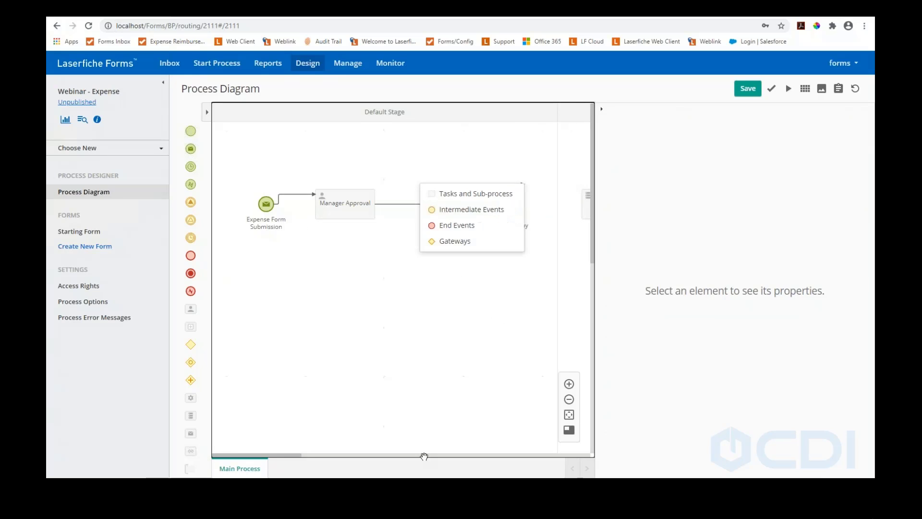
{"action": "left_click_drag", "start_coordinate": [288, 455], "coordinate": [323, 455]}
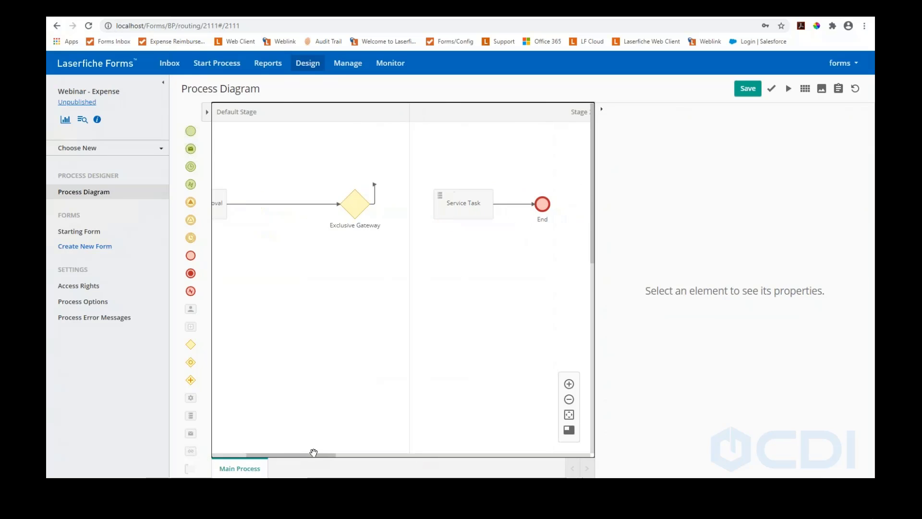
{"action": "left_click", "coordinate": [364, 209]}
{"action": "left_click_drag", "start_coordinate": [372, 184], "coordinate": [434, 204]}
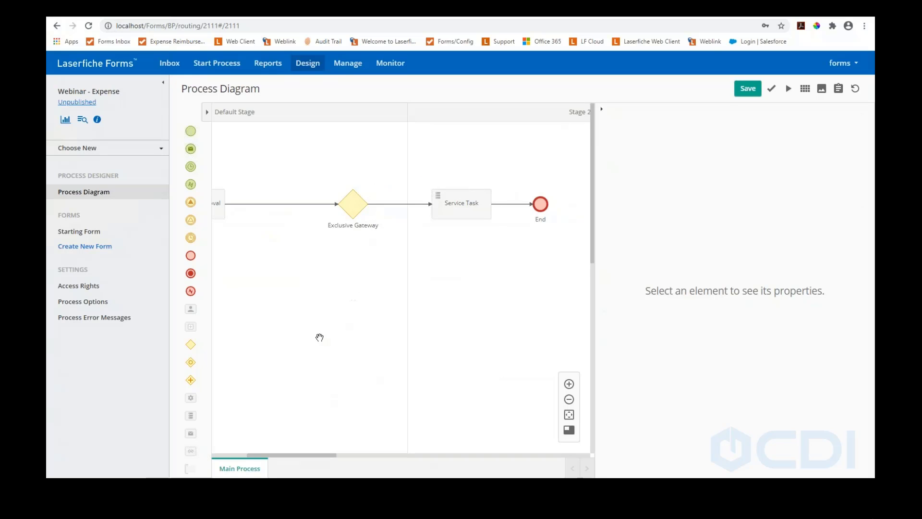
Place a User Task below the Exclusive Gateway and connect the gateway down to it
{"action": "left_click_drag", "start_coordinate": [190, 311], "coordinate": [342, 295]}
{"action": "left_click", "coordinate": [360, 209]}
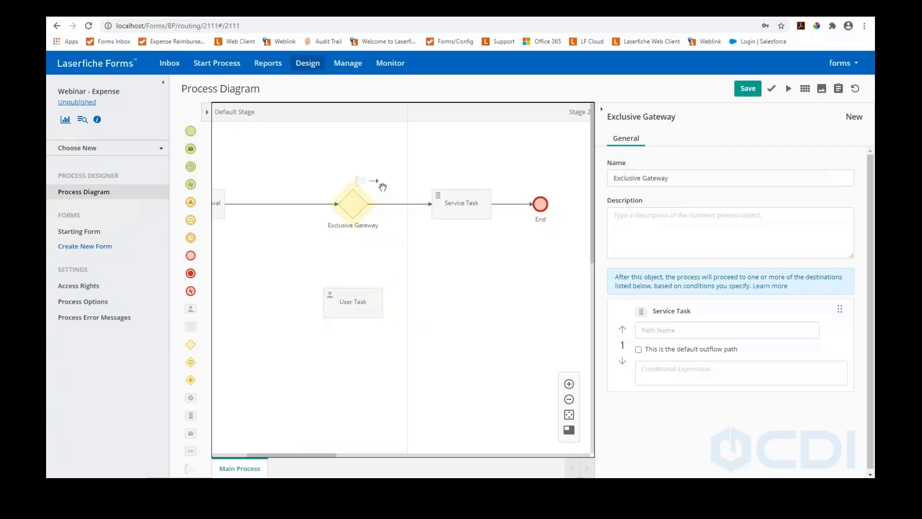
{"action": "left_click_drag", "start_coordinate": [379, 182], "coordinate": [354, 304]}
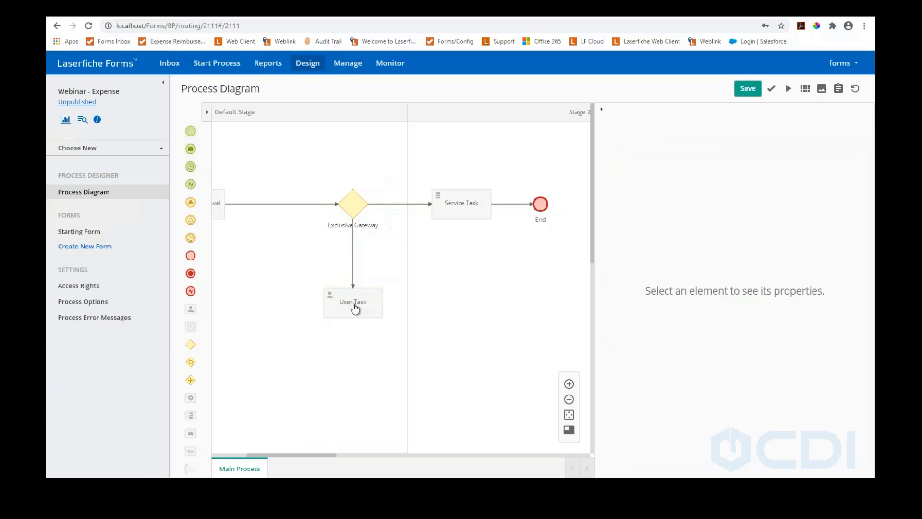
{"action": "left_click_drag", "start_coordinate": [315, 455], "coordinate": [281, 456]}
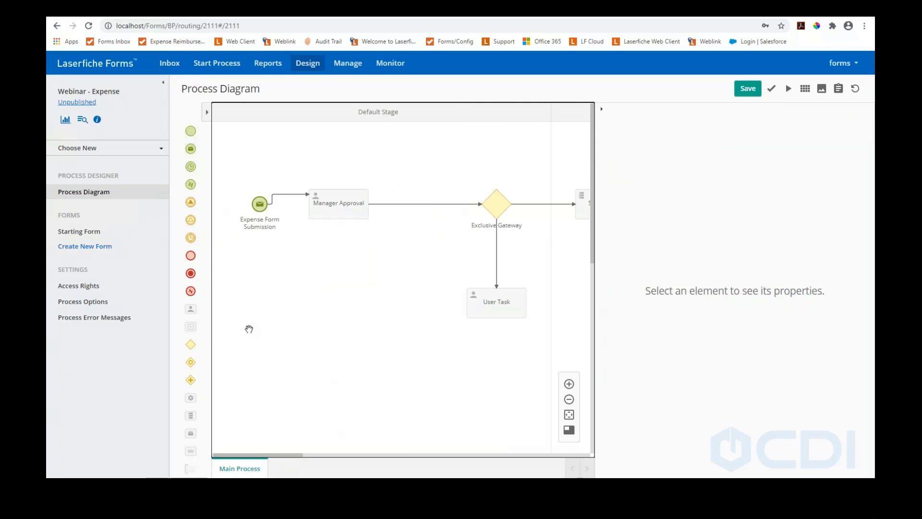
Add Exclusive Gateway (1), linking User Task into it and looping it back to Manager Approval
{"action": "left_click_drag", "start_coordinate": [190, 344], "coordinate": [345, 292]}
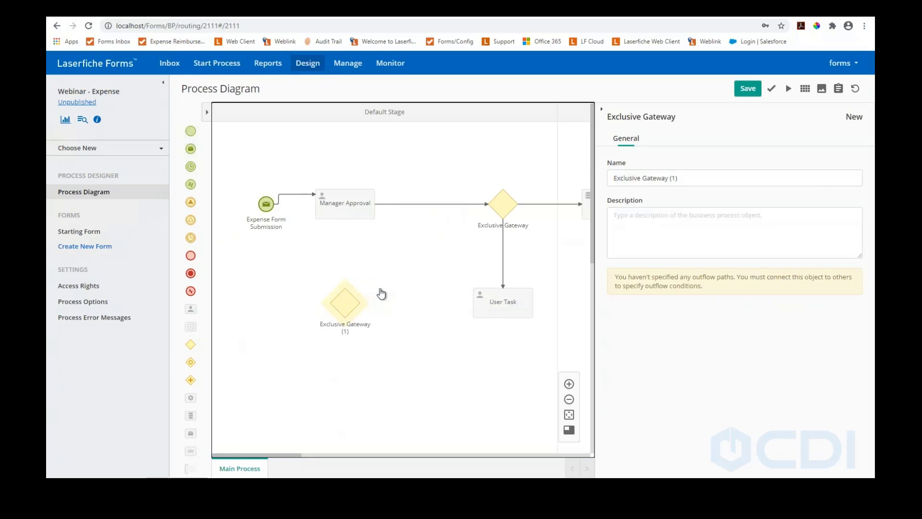
{"action": "left_click", "coordinate": [499, 294]}
{"action": "left_click_drag", "start_coordinate": [540, 280], "coordinate": [351, 293]}
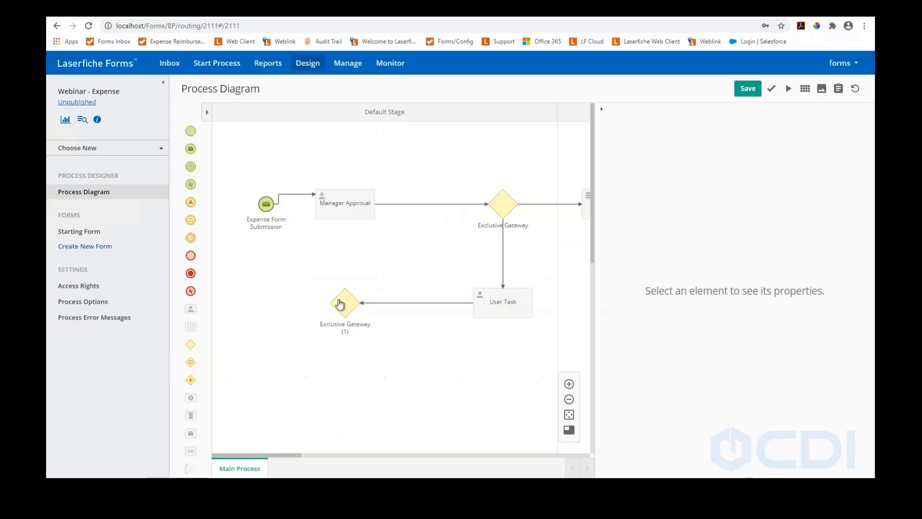
{"action": "left_click", "coordinate": [339, 303]}
{"action": "left_click_drag", "start_coordinate": [372, 281], "coordinate": [346, 210]}
{"action": "left_click_drag", "start_coordinate": [276, 456], "coordinate": [305, 446]}
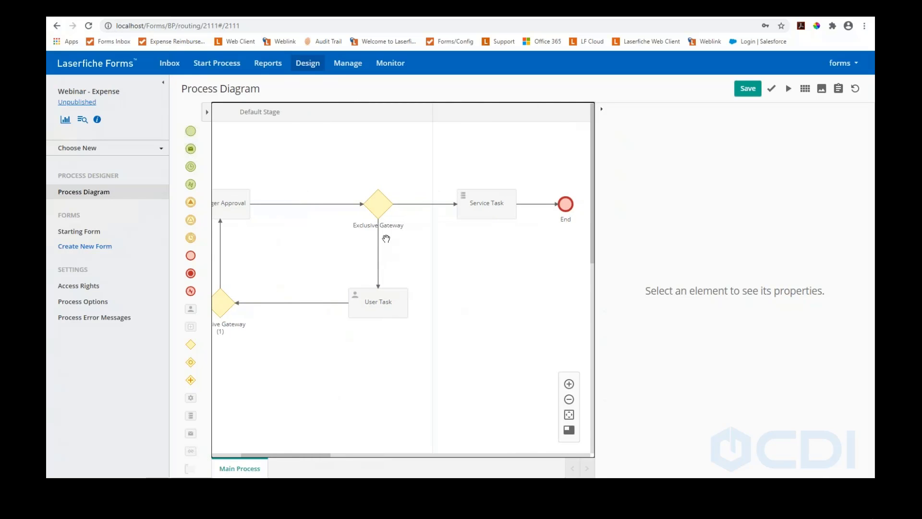
Inspect the Service Task's repository profile settings, cancelling the New Profile dialog without creating one
{"action": "left_click", "coordinate": [473, 207]}
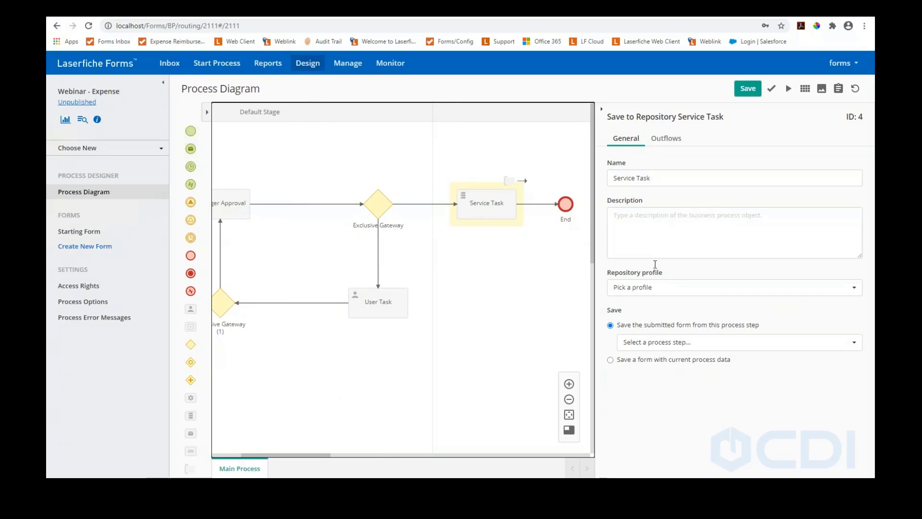
{"action": "left_click", "coordinate": [666, 292]}
{"action": "left_click", "coordinate": [665, 304]}
{"action": "left_click", "coordinate": [390, 166]}
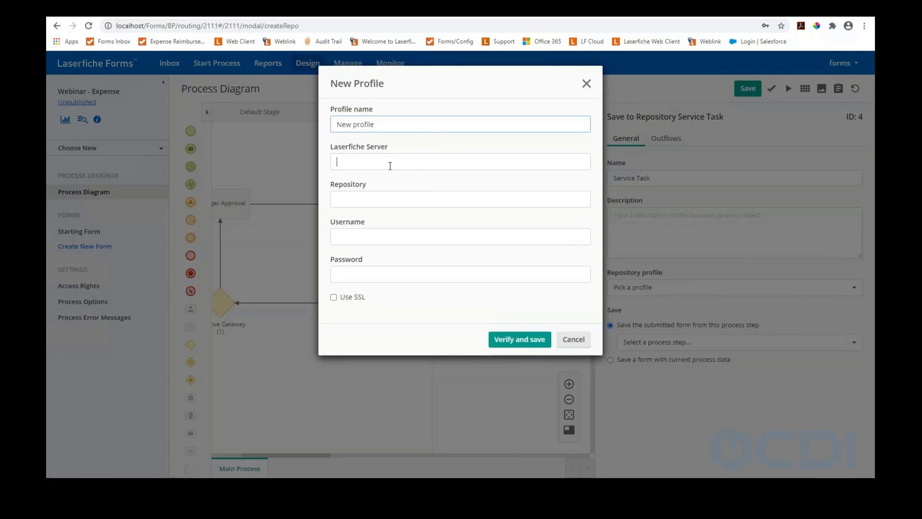
{"action": "left_click", "coordinate": [384, 201]}
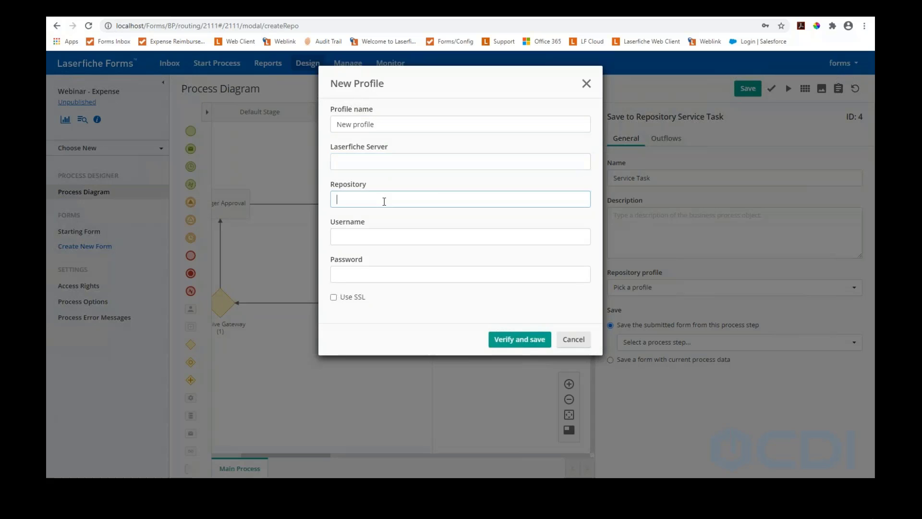
{"action": "left_click", "coordinate": [384, 235]}
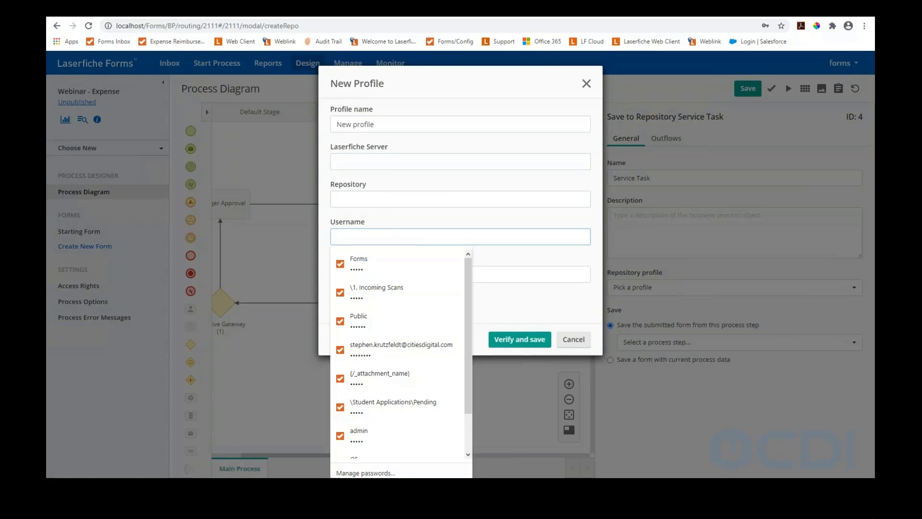
{"action": "left_click", "coordinate": [586, 344]}
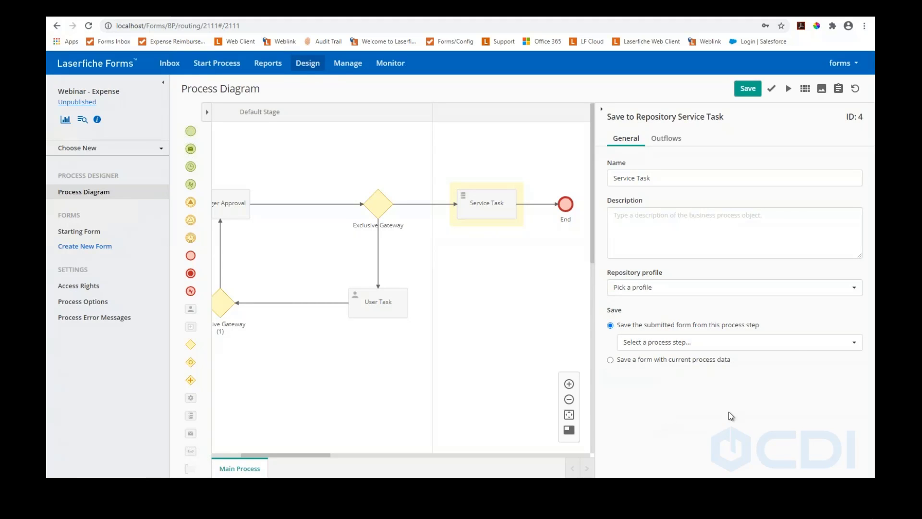
{"action": "left_click", "coordinate": [169, 63]}
Leave the process designer and open the Approval by Supervisor task from the Inbox
{"action": "left_click", "coordinate": [504, 83]}
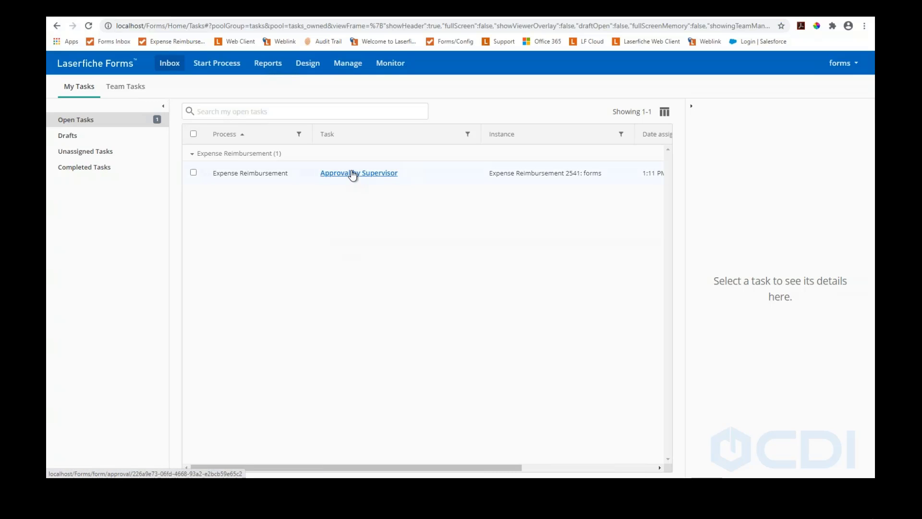
{"action": "left_click", "coordinate": [353, 174]}
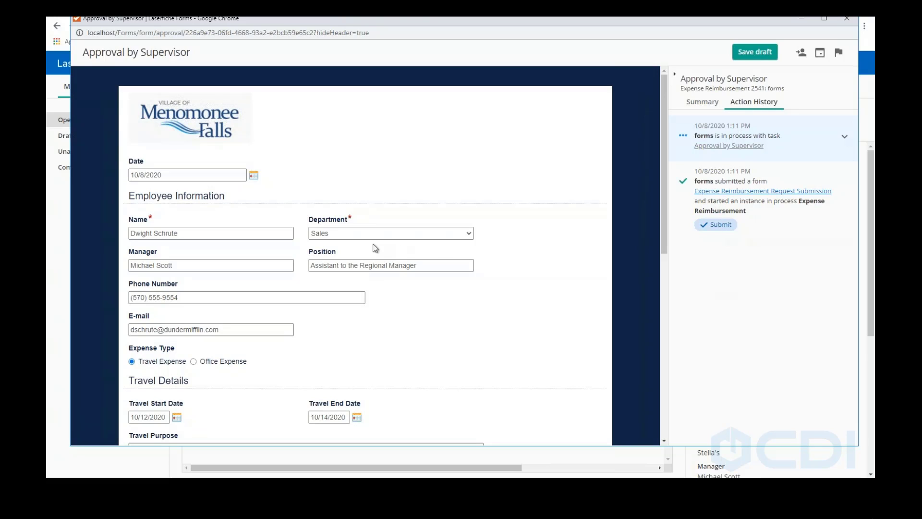
Sign the manager signature field with a typed signature and approve the expense request
{"action": "scroll", "coordinate": [377, 249], "scroll_direction": "down", "scroll_amount": 6}
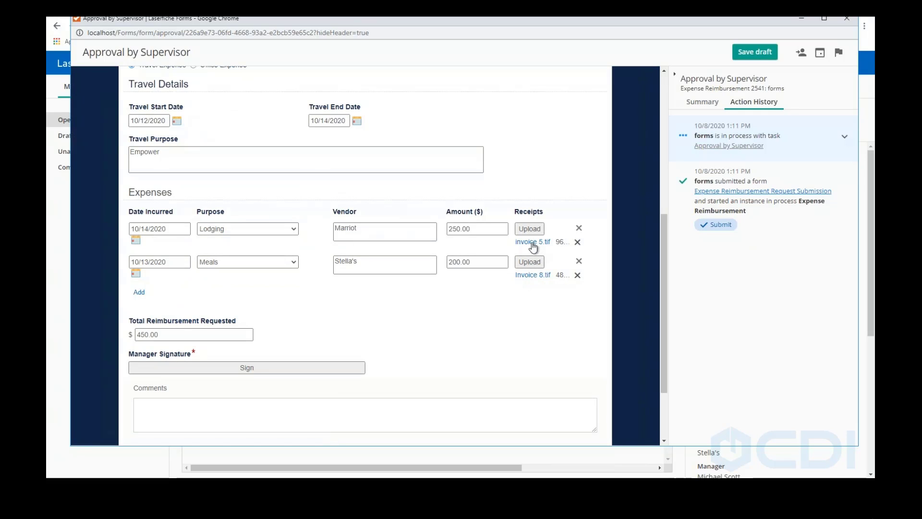
{"action": "left_click", "coordinate": [266, 368]}
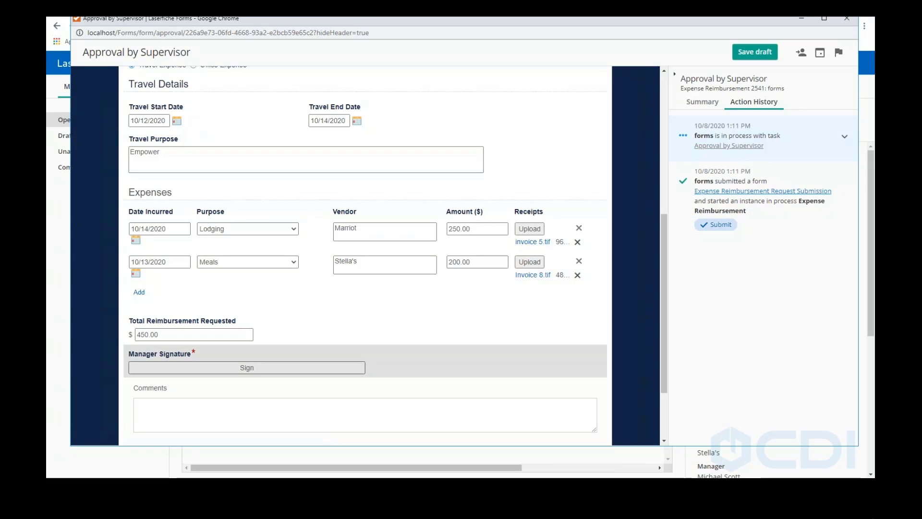
{"action": "left_click", "coordinate": [267, 154]}
{"action": "type", "text": "x"}
{"action": "left_click", "coordinate": [450, 280]}
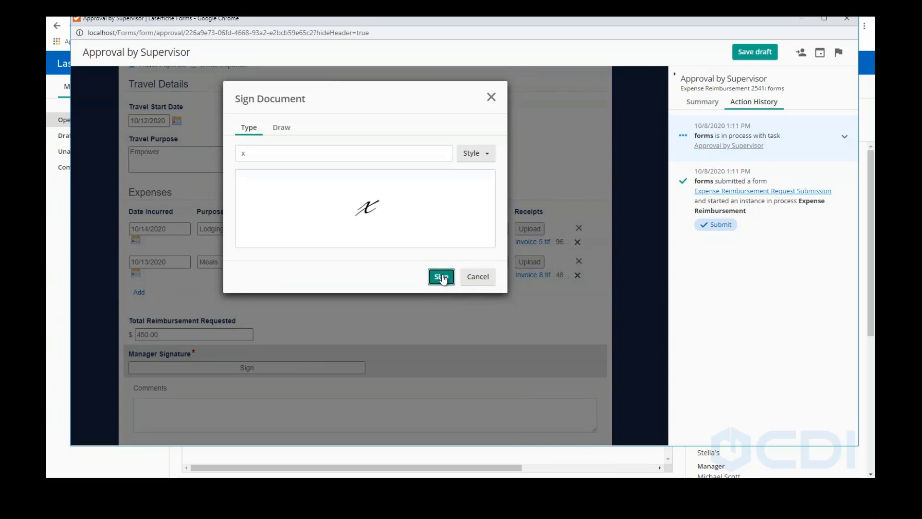
{"action": "scroll", "coordinate": [439, 317], "scroll_direction": "down", "scroll_amount": 2}
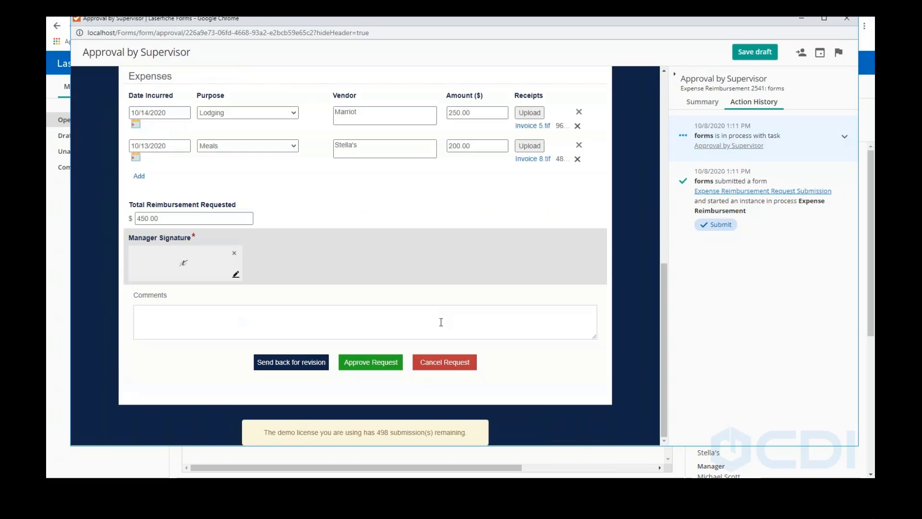
{"action": "left_click", "coordinate": [362, 369]}
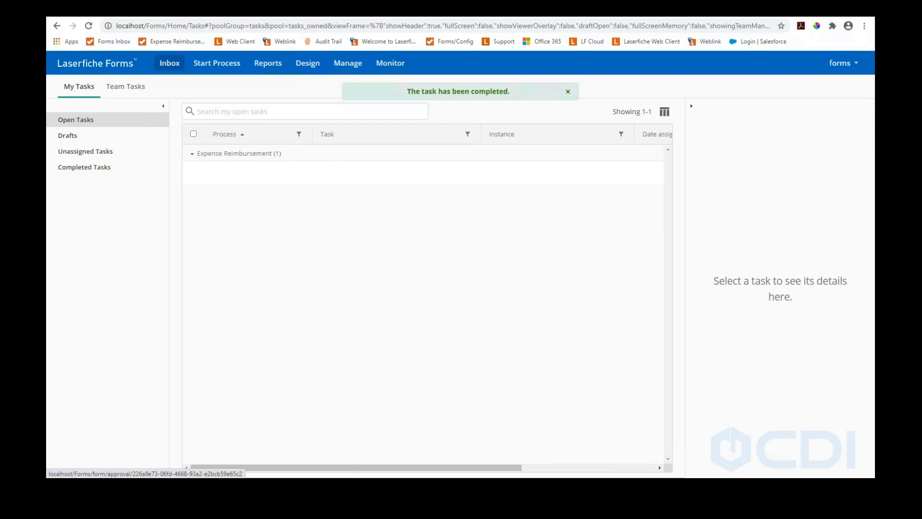
In the Windows Client, browse to the Expenses > Pending folder
{"action": "left_click", "coordinate": [146, 487]}
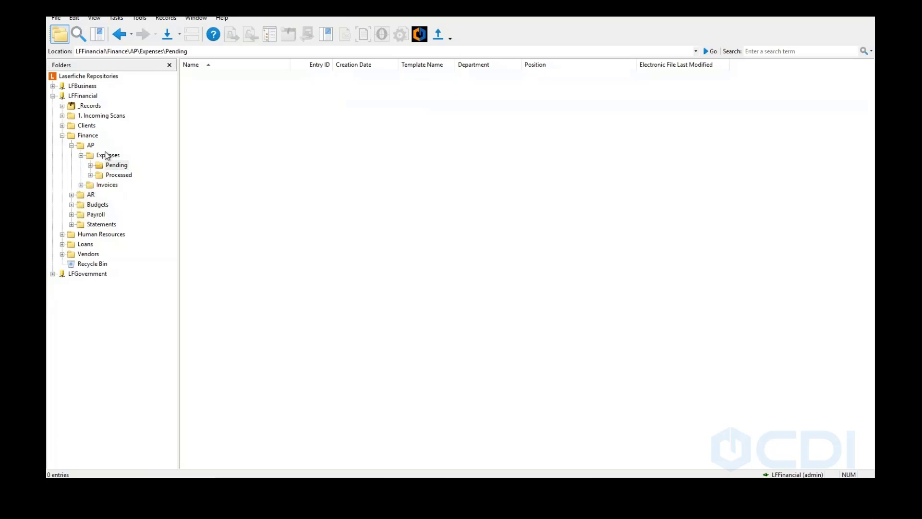
{"action": "left_click", "coordinate": [114, 165]}
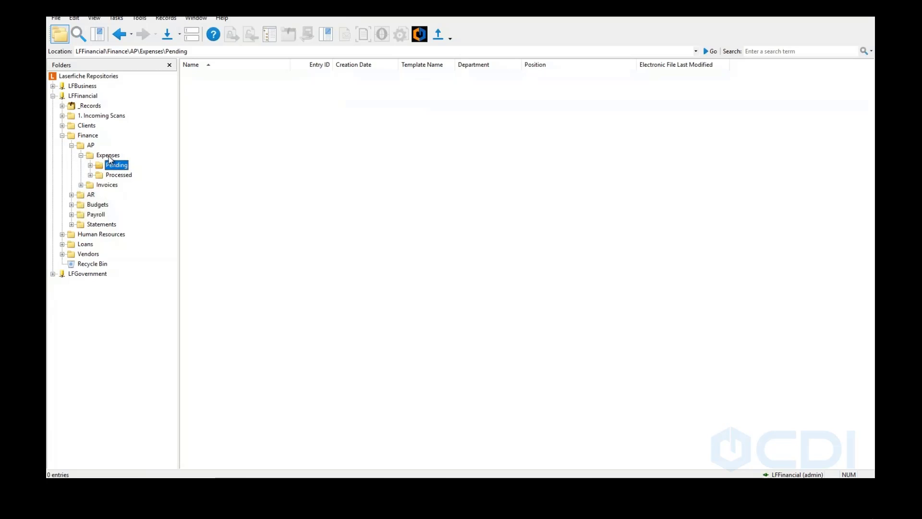
{"action": "left_click", "coordinate": [108, 155]}
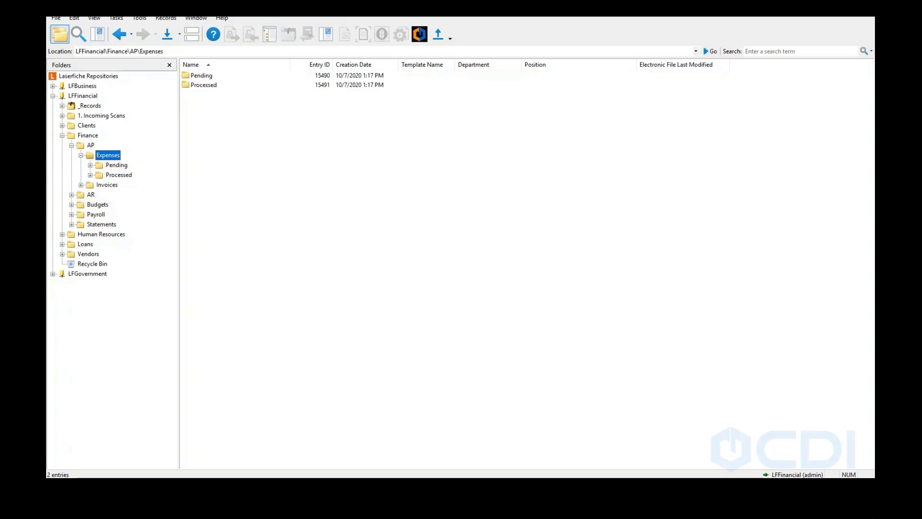
{"action": "left_click", "coordinate": [114, 165]}
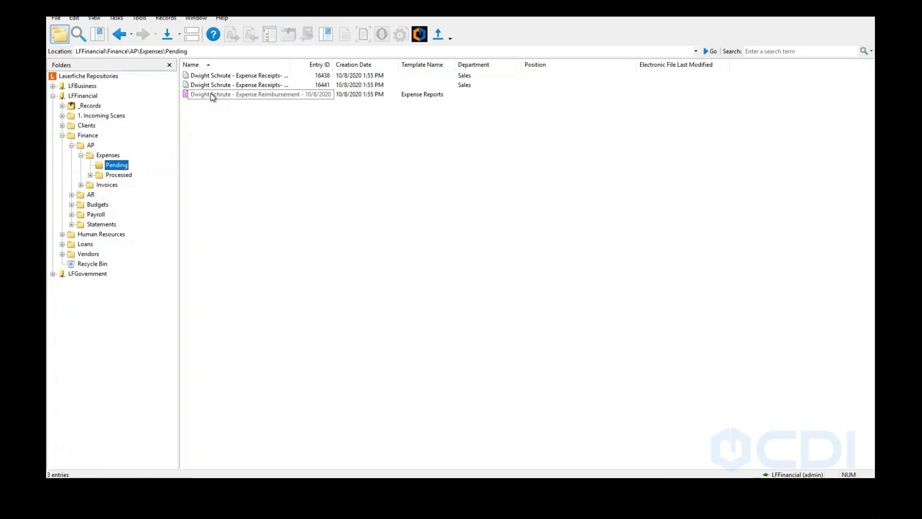
Look through the listed documents and open the newly filed expense report
{"action": "left_click", "coordinate": [212, 95]}
{"action": "left_click", "coordinate": [225, 84]}
{"action": "left_click", "coordinate": [224, 75]}
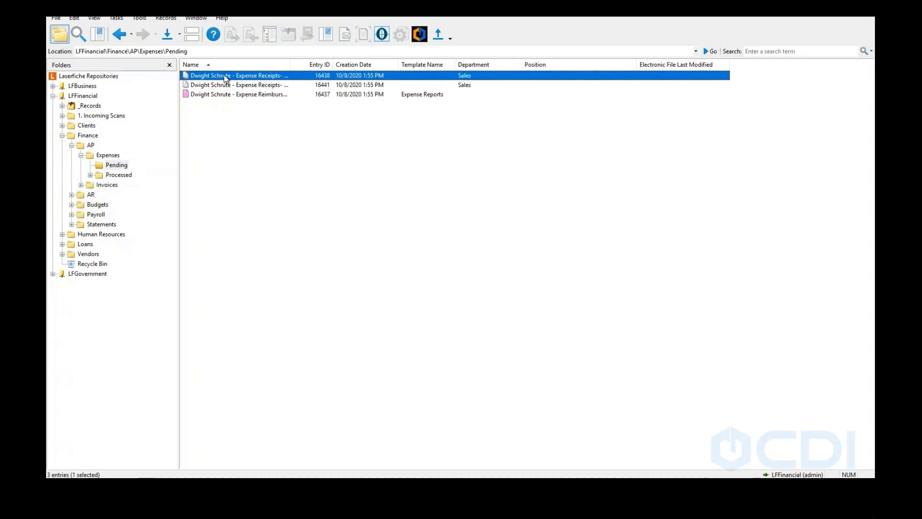
{"action": "left_click", "coordinate": [231, 95]}
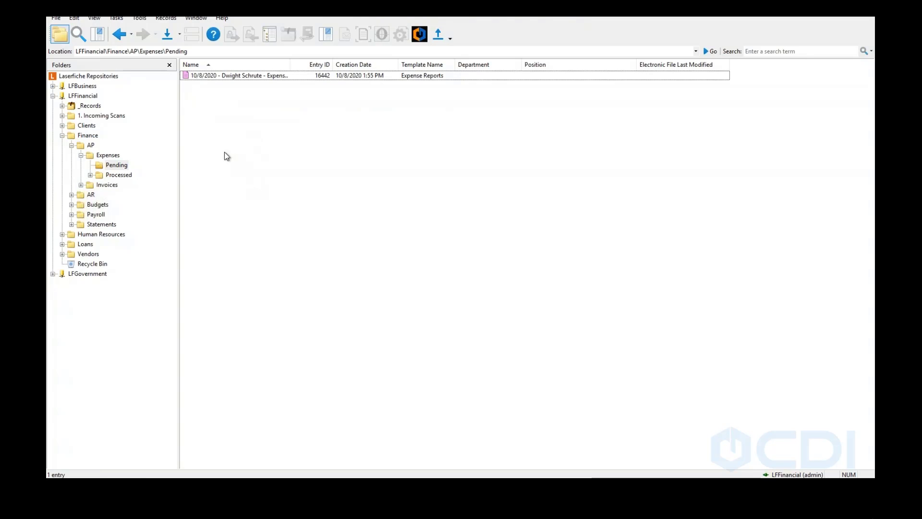
{"action": "left_click", "coordinate": [193, 77]}
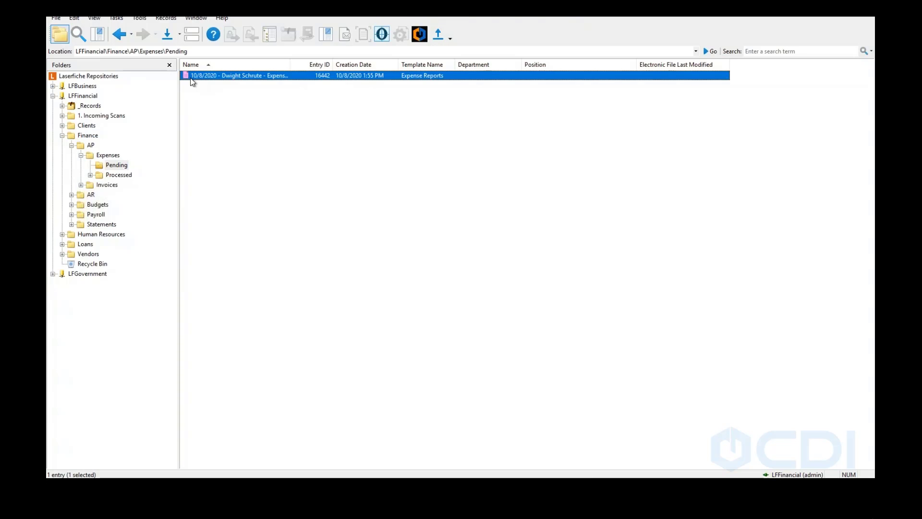
{"action": "double_click", "coordinate": [192, 80]}
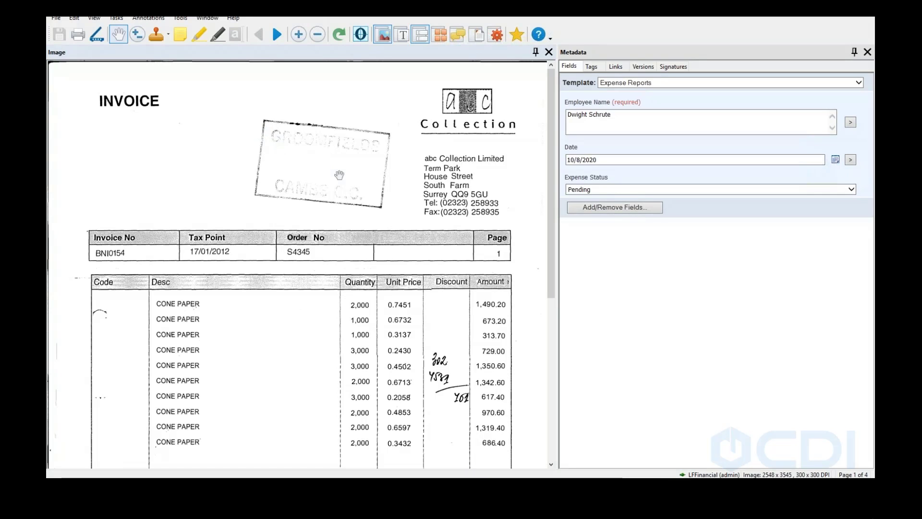
Scroll through all four pages, ending at the Employee Reimbursement Form requesting $450.00
{"action": "scroll", "coordinate": [342, 177], "scroll_direction": "down", "scroll_amount": 2}
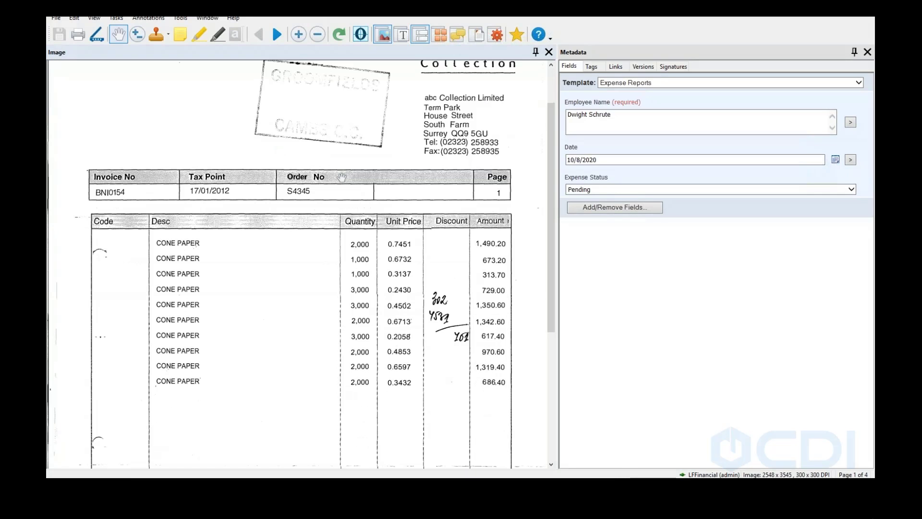
{"action": "scroll", "coordinate": [341, 177], "scroll_direction": "down", "scroll_amount": 3}
{"action": "scroll", "coordinate": [342, 177], "scroll_direction": "down", "scroll_amount": 4}
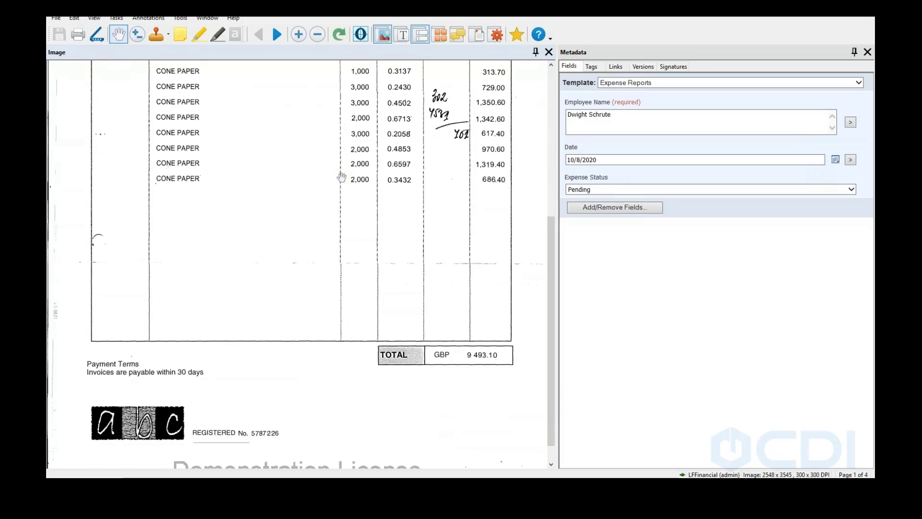
{"action": "scroll", "coordinate": [342, 178], "scroll_direction": "down", "scroll_amount": 1}
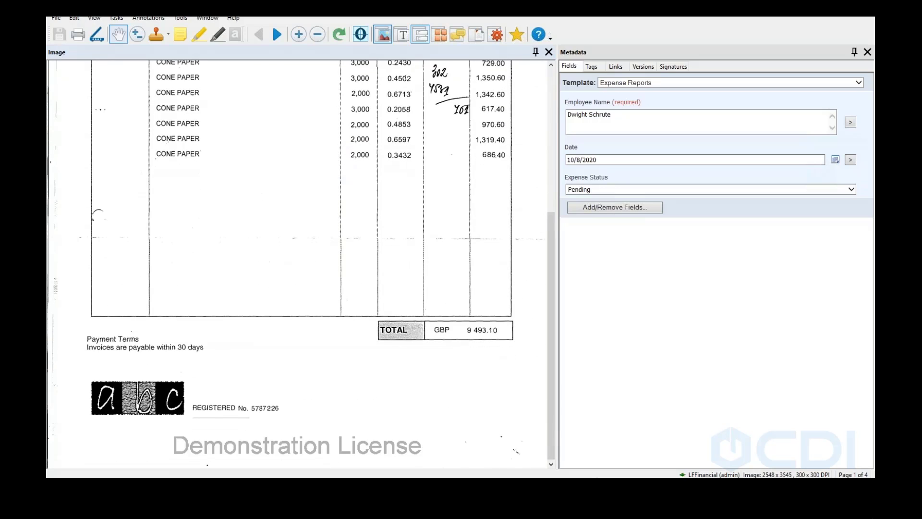
{"action": "scroll", "coordinate": [341, 177], "scroll_direction": "down", "scroll_amount": 1}
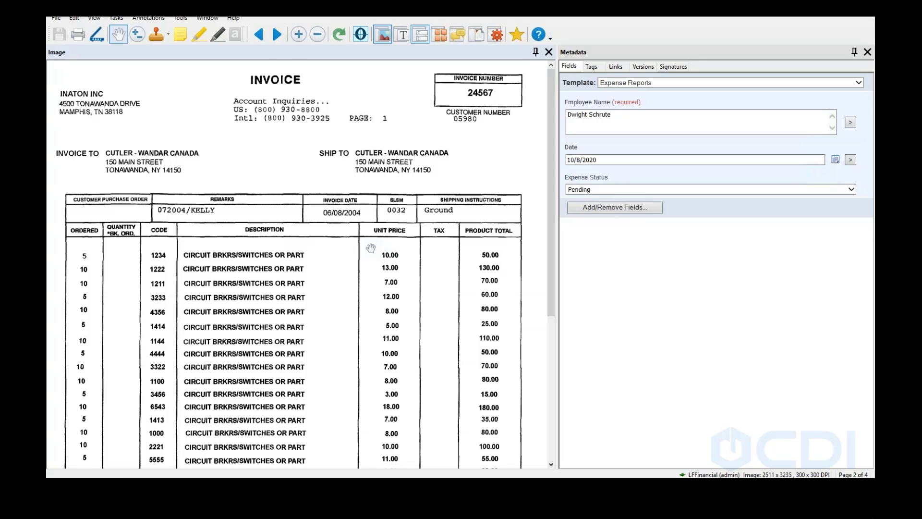
{"action": "scroll", "coordinate": [370, 248], "scroll_direction": "down", "scroll_amount": 1}
{"action": "scroll", "coordinate": [371, 248], "scroll_direction": "down", "scroll_amount": 3}
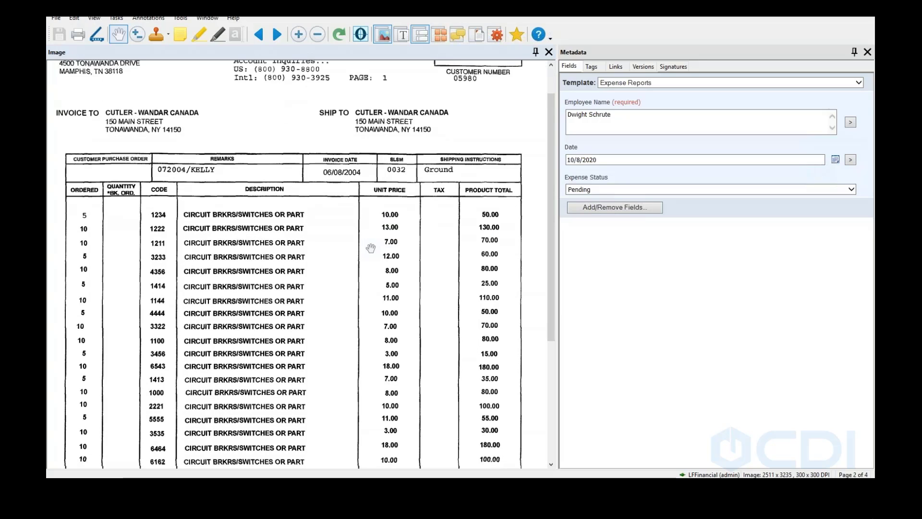
{"action": "scroll", "coordinate": [370, 248], "scroll_direction": "down", "scroll_amount": 7}
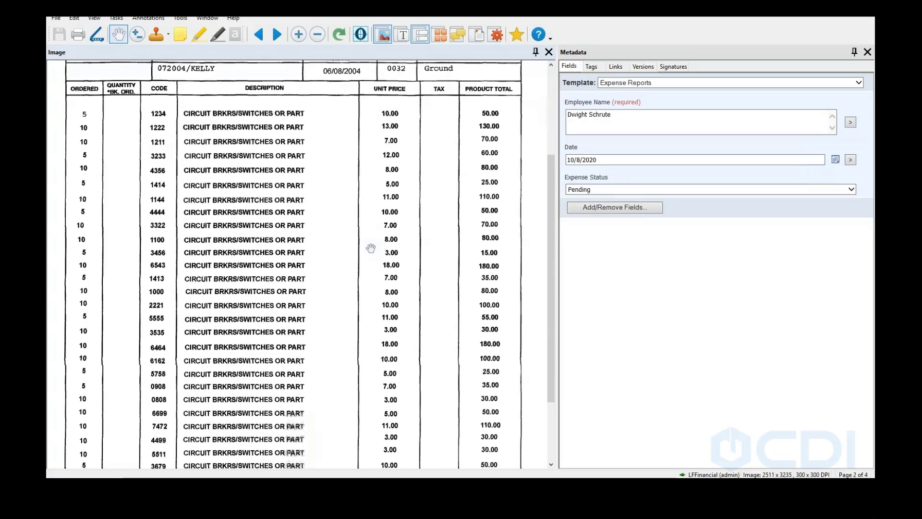
{"action": "scroll", "coordinate": [370, 248], "scroll_direction": "down", "scroll_amount": 4}
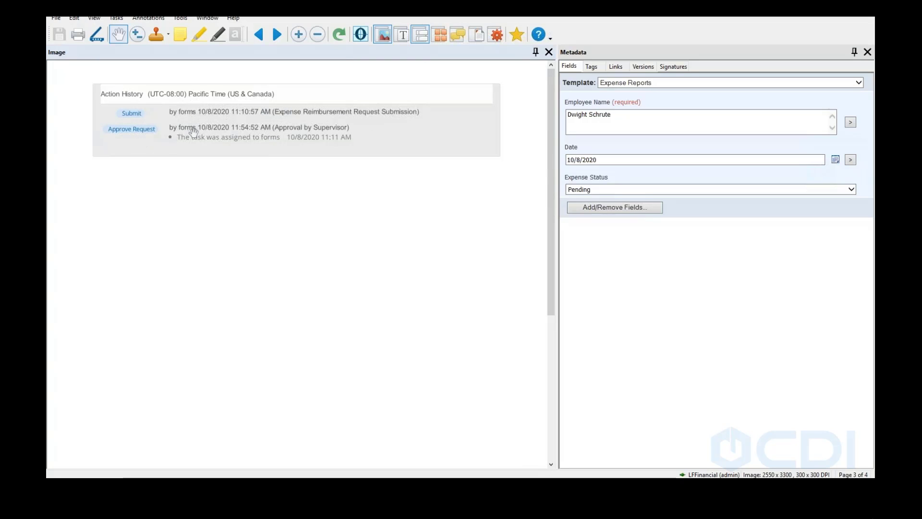
{"action": "scroll", "coordinate": [194, 132], "scroll_direction": "down", "scroll_amount": 5}
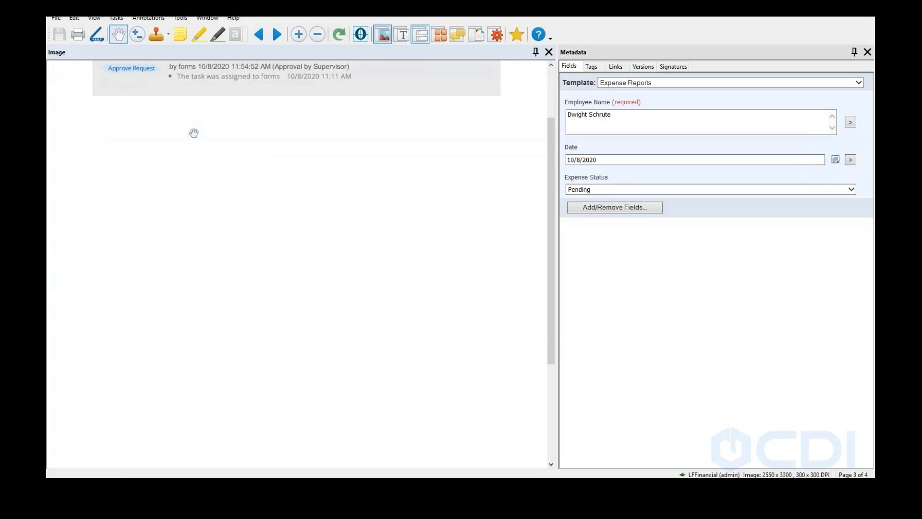
{"action": "scroll", "coordinate": [193, 132], "scroll_direction": "down", "scroll_amount": 6}
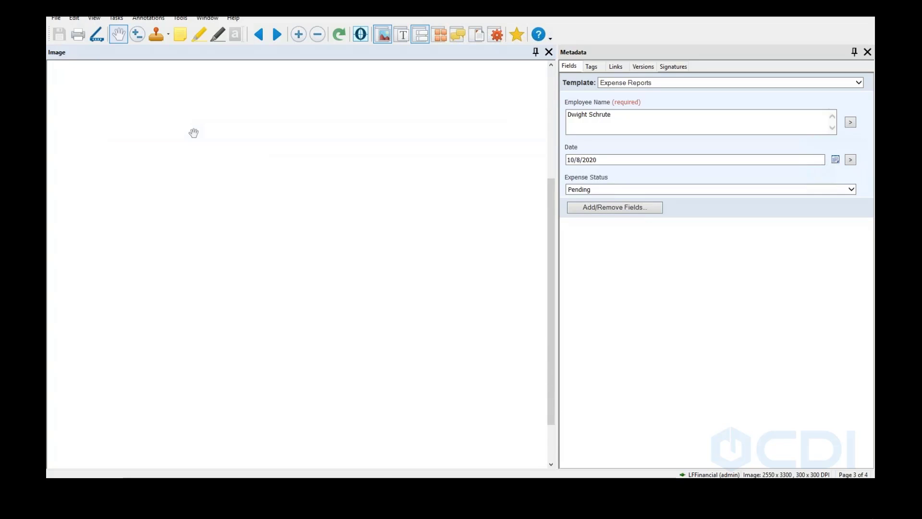
{"action": "scroll", "coordinate": [194, 133], "scroll_direction": "down", "scroll_amount": 4}
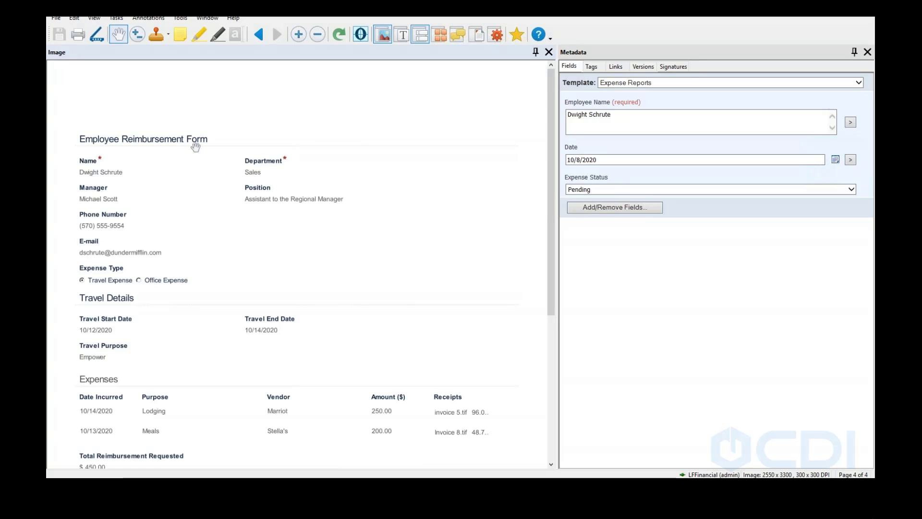
{"action": "scroll", "coordinate": [193, 145], "scroll_direction": "down", "scroll_amount": 2}
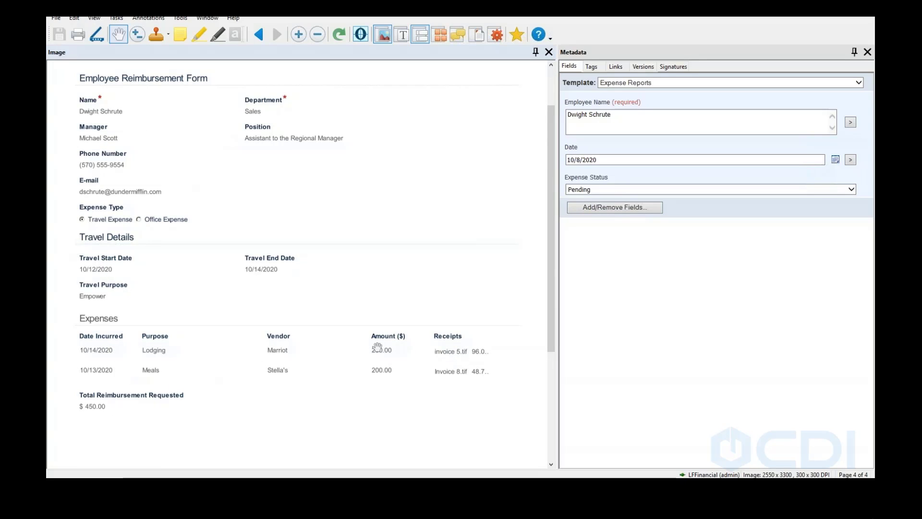
Set Expense Status to Processed, save the report, and close the document viewer
{"action": "left_click", "coordinate": [833, 190]}
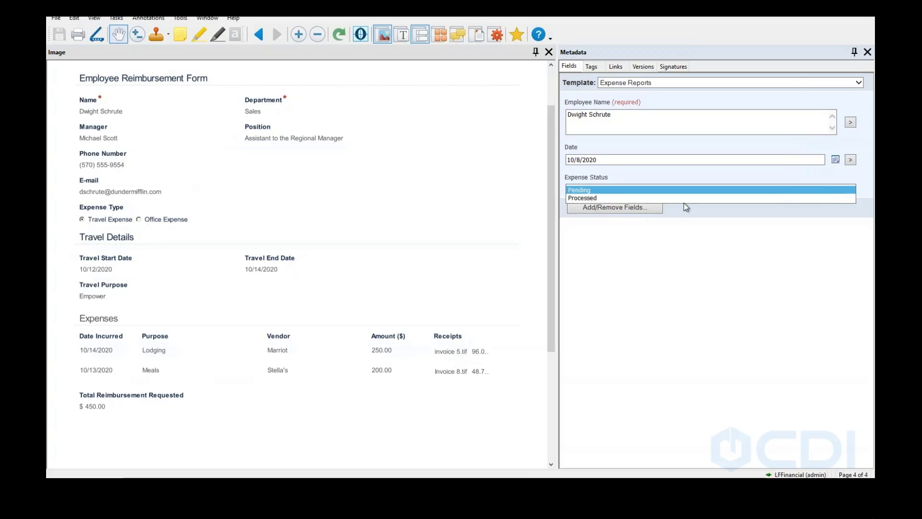
{"action": "left_click", "coordinate": [597, 198]}
{"action": "left_click", "coordinate": [59, 34]}
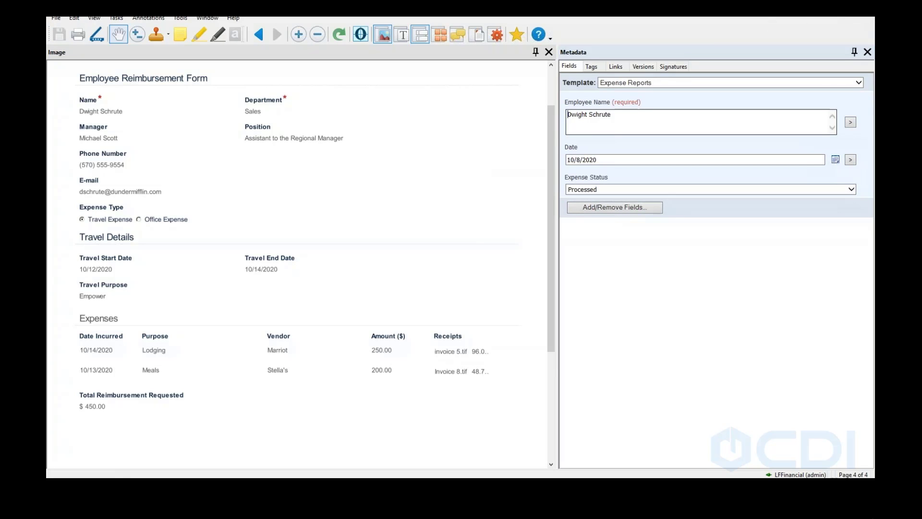
{"action": "left_click", "coordinate": [864, 7]}
{"action": "left_click", "coordinate": [276, 132]}
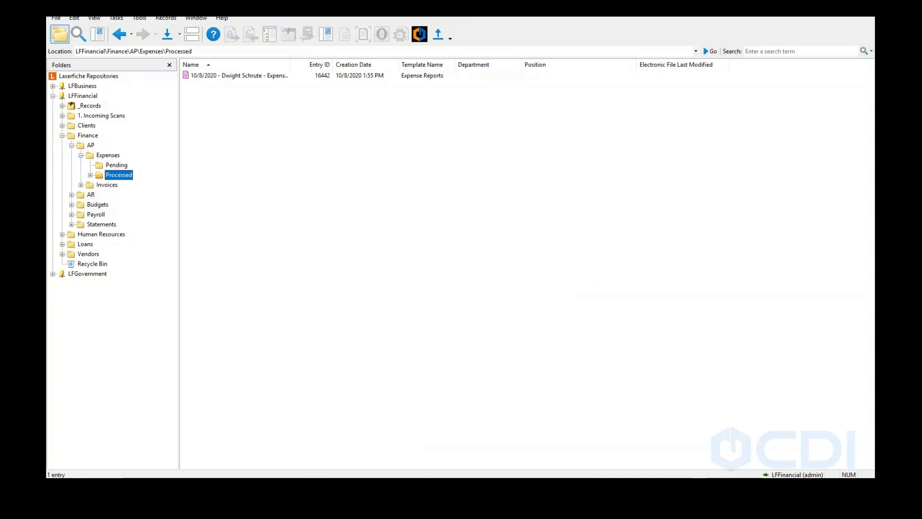
{"action": "mouse_move", "coordinate": [372, 487]}
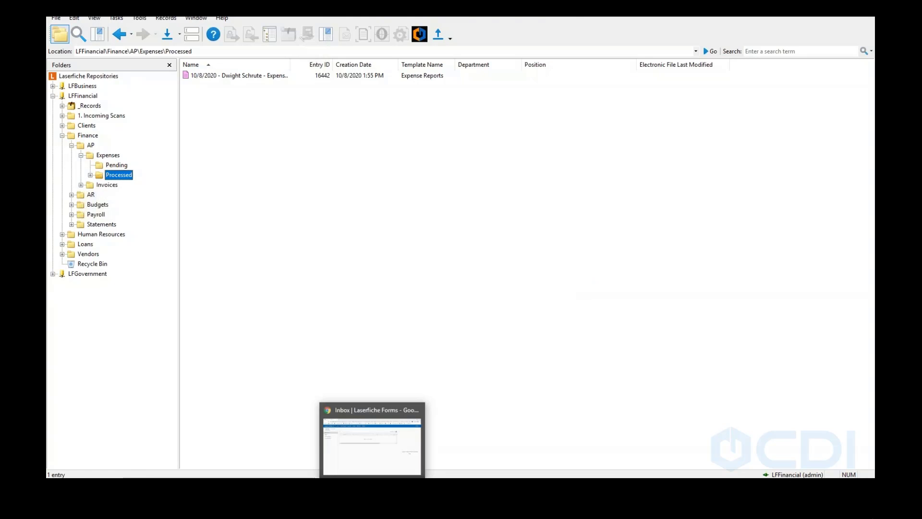